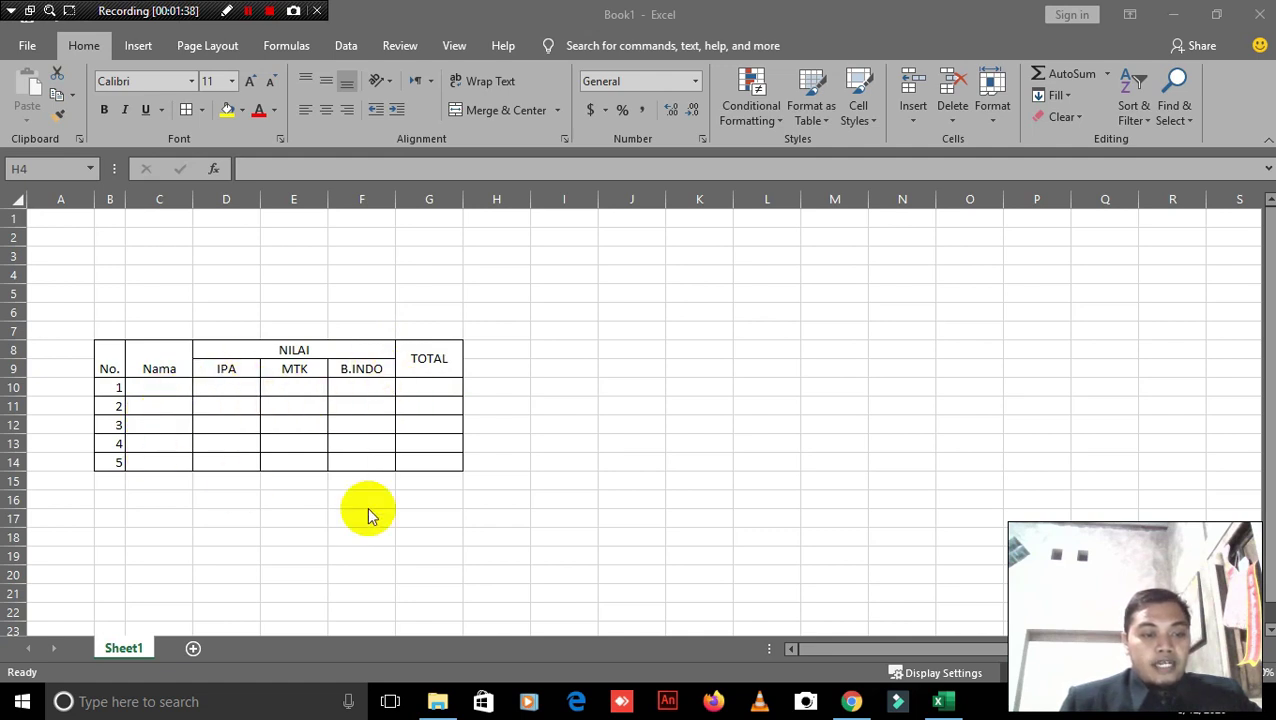
Step: Widen column B, which holds the "No." values of the table, slightly
left_click(119, 199)
left_click(120, 199)
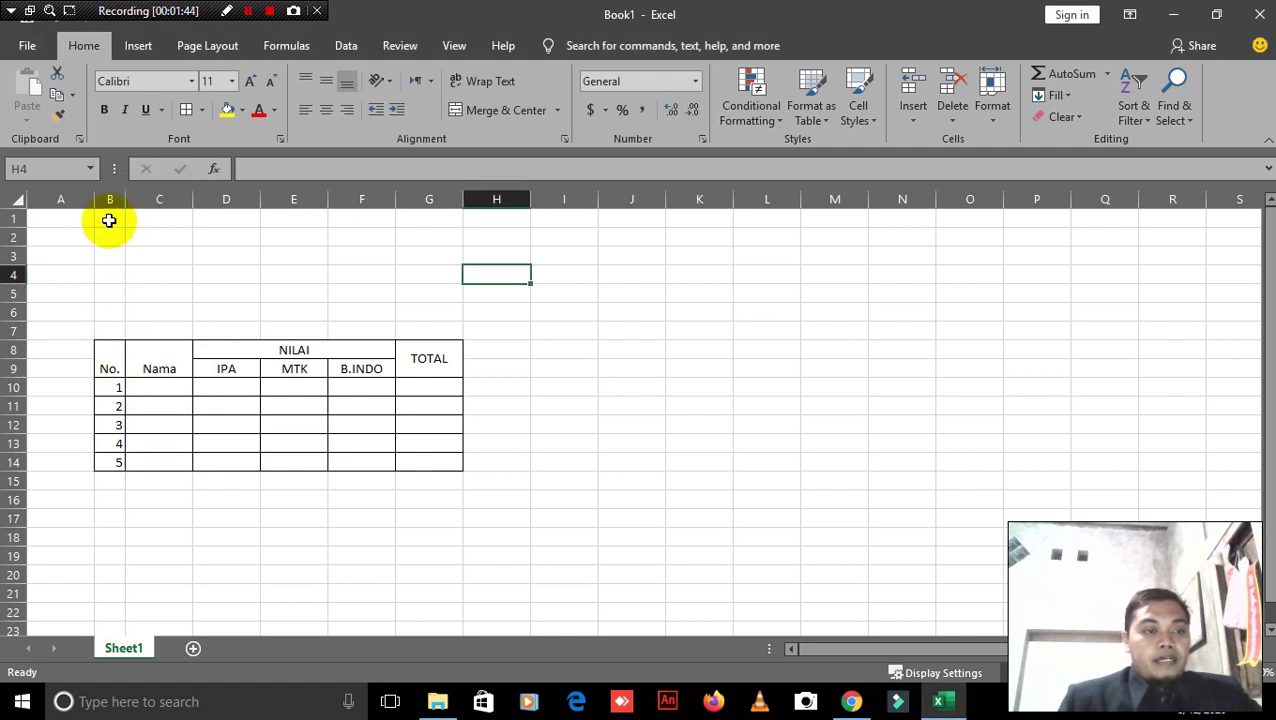
left_click(108, 202)
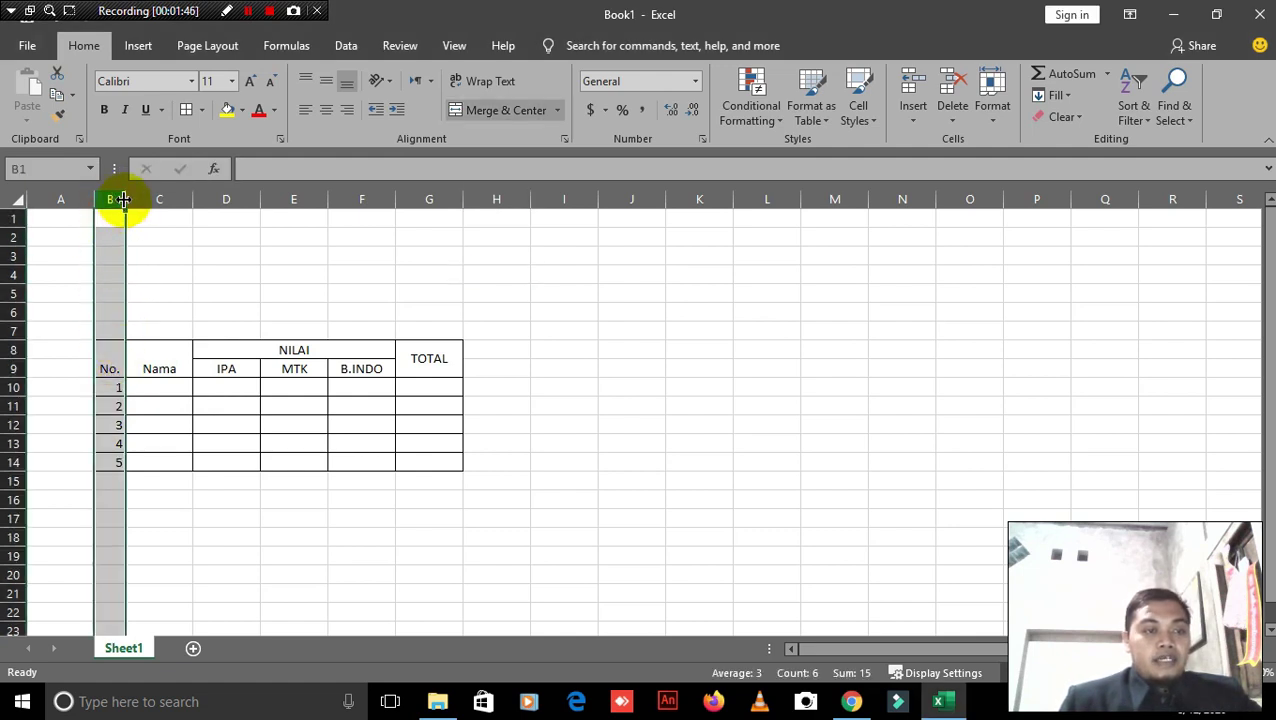
mouse_move(125, 199)
left_mouse_down()
mouse_move(214, 205)
mouse_move(133, 210)
left_mouse_up()
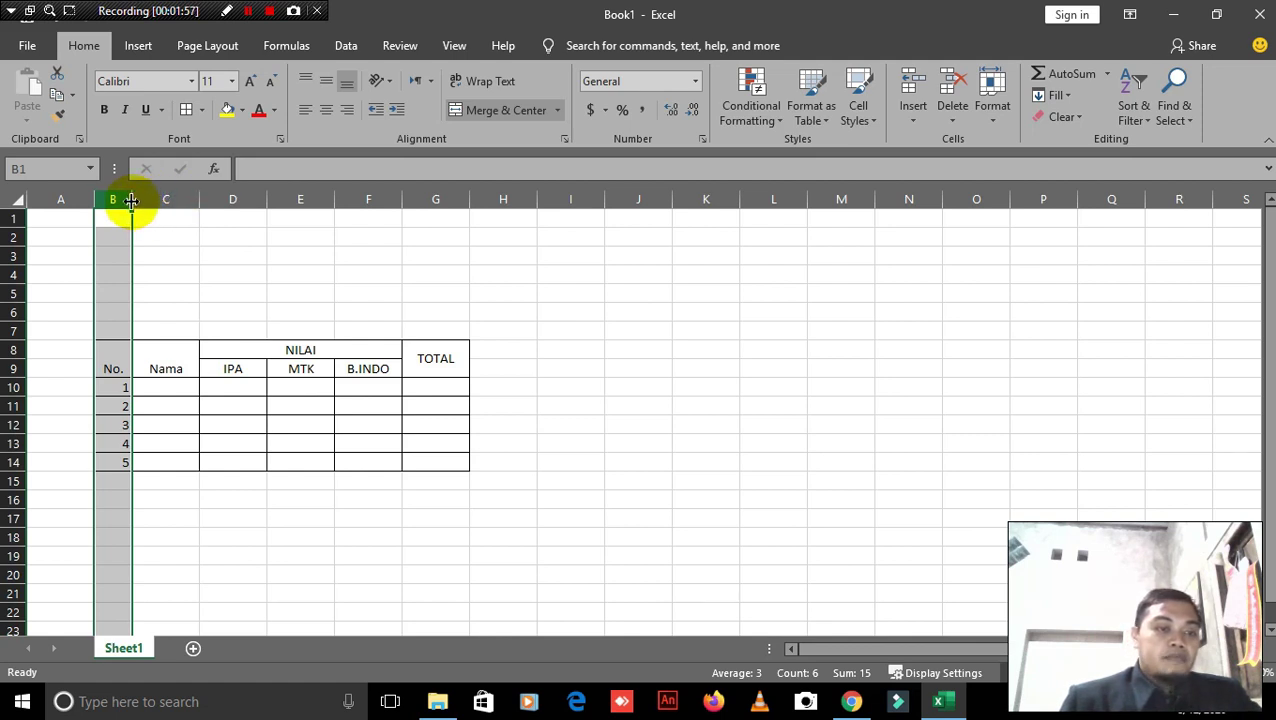
mouse_move(131, 200)
left_mouse_down()
mouse_move(183, 199)
mouse_move(130, 200)
left_mouse_up()
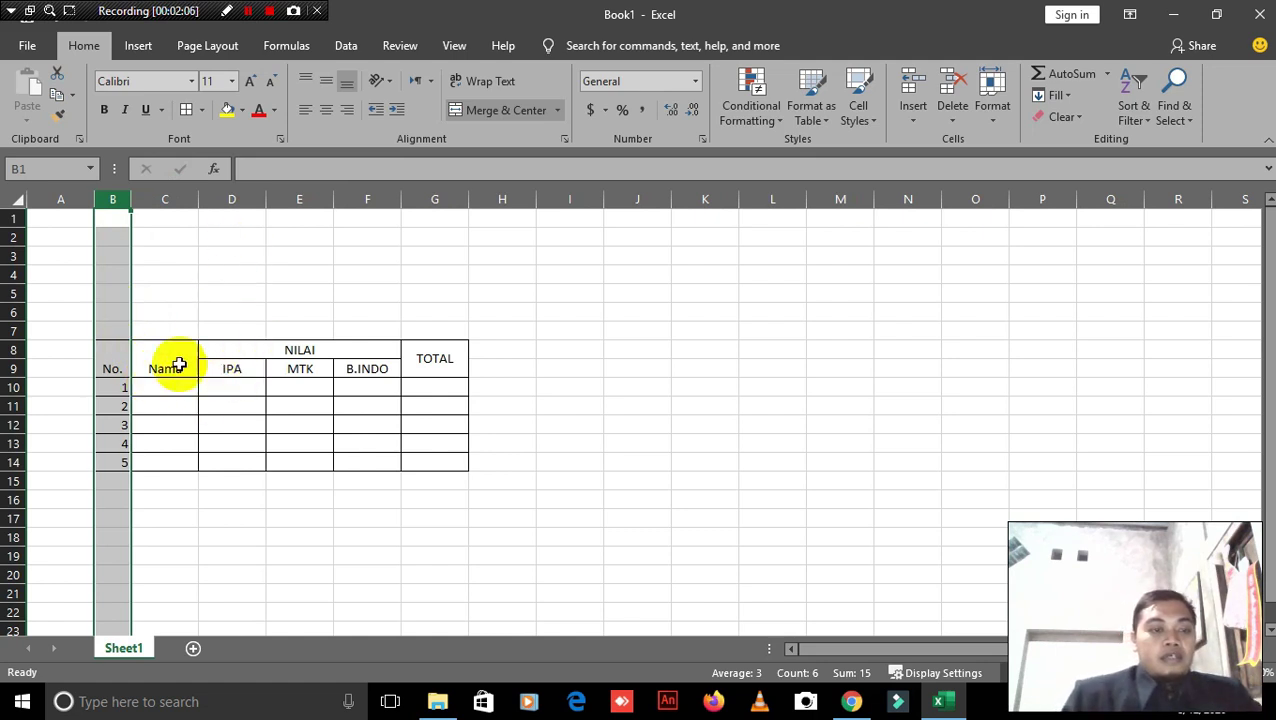
Step: Increase the height of row 10, the first numbered row of the table, slightly
left_click(12, 389)
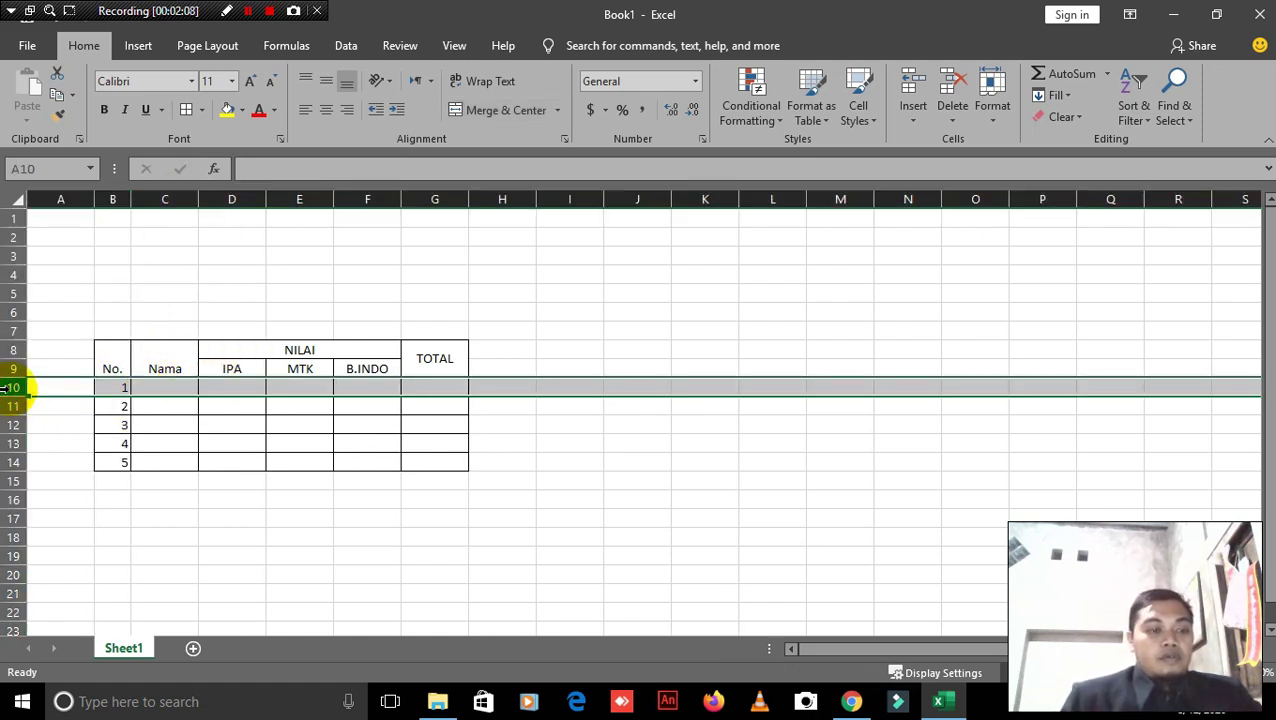
mouse_move(11, 395)
left_mouse_down()
mouse_move(12, 428)
mouse_move(12, 398)
left_mouse_up()
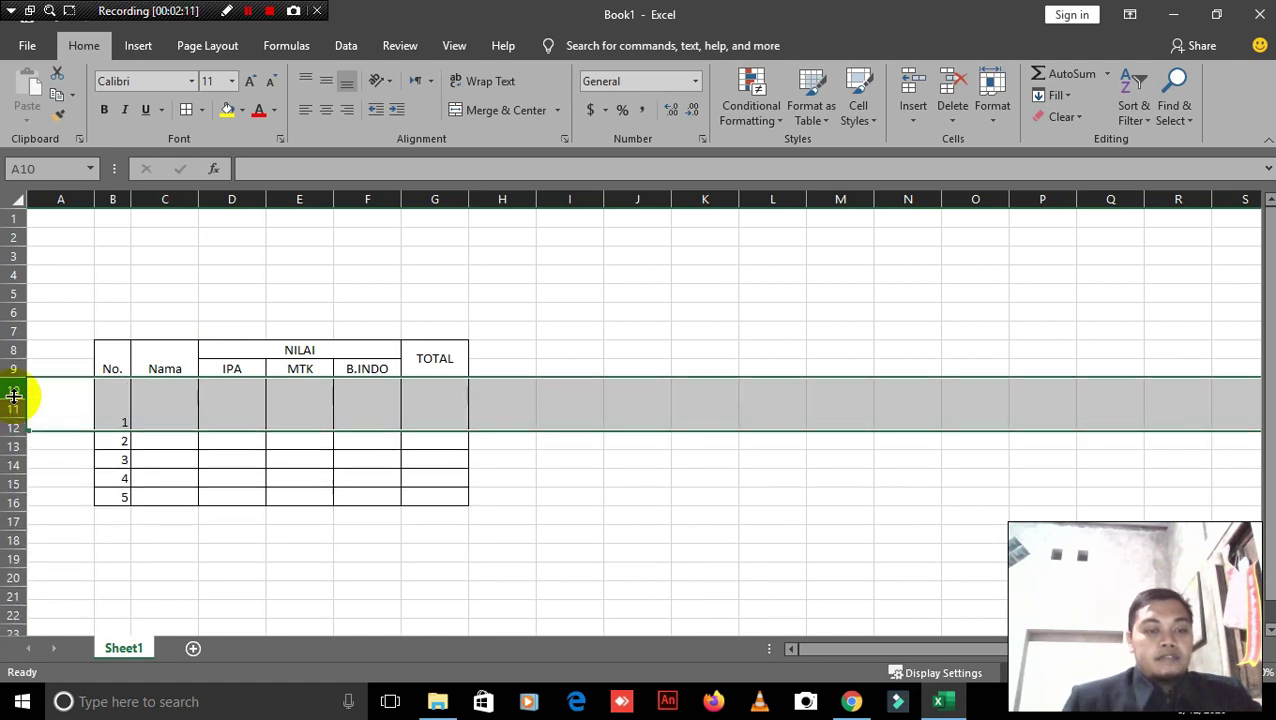
left_click(501, 354)
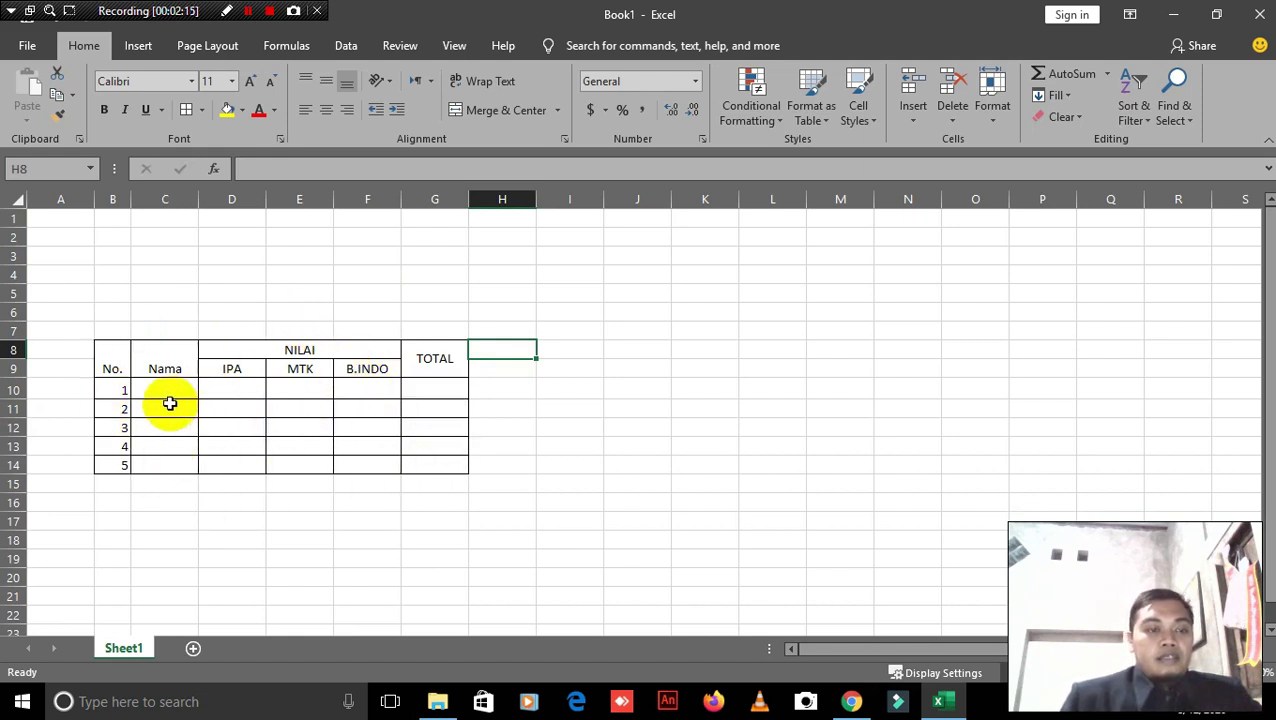
left_click_drag(108, 358, 450, 464)
left_click(243, 290)
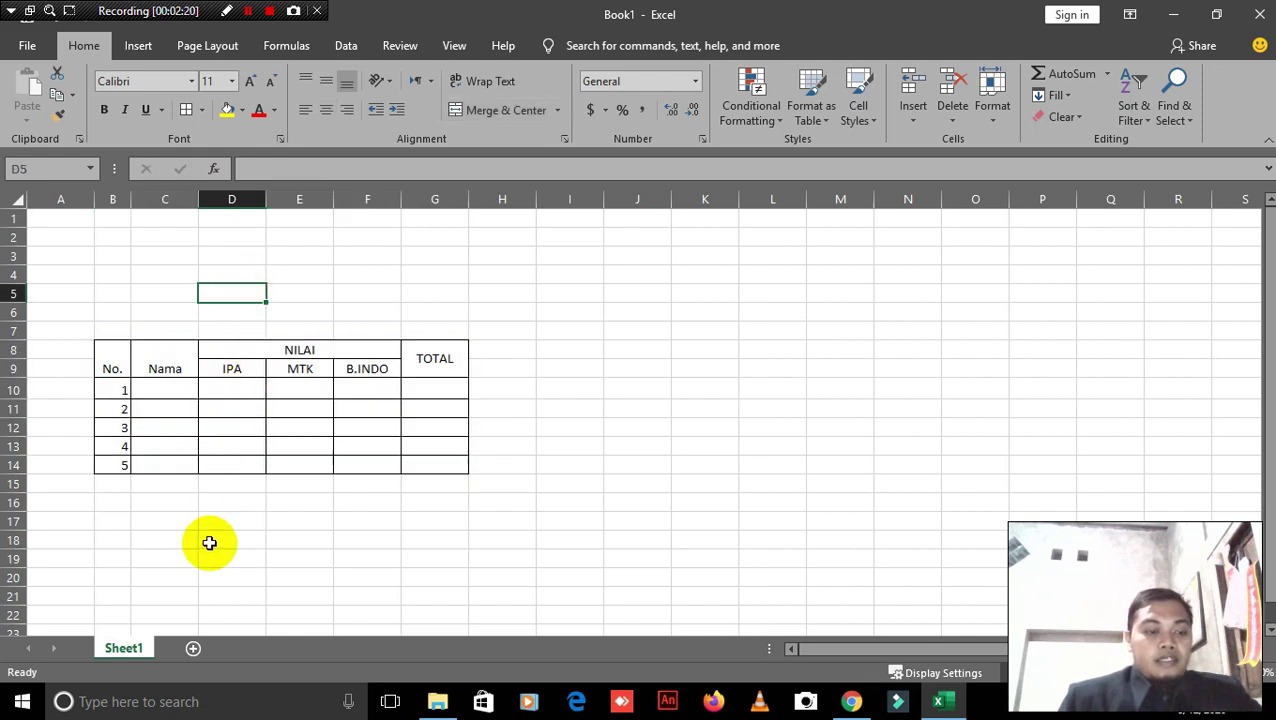
Step: Rename the worksheet Sheet1 as "Latihan 1"
right_click(125, 648)
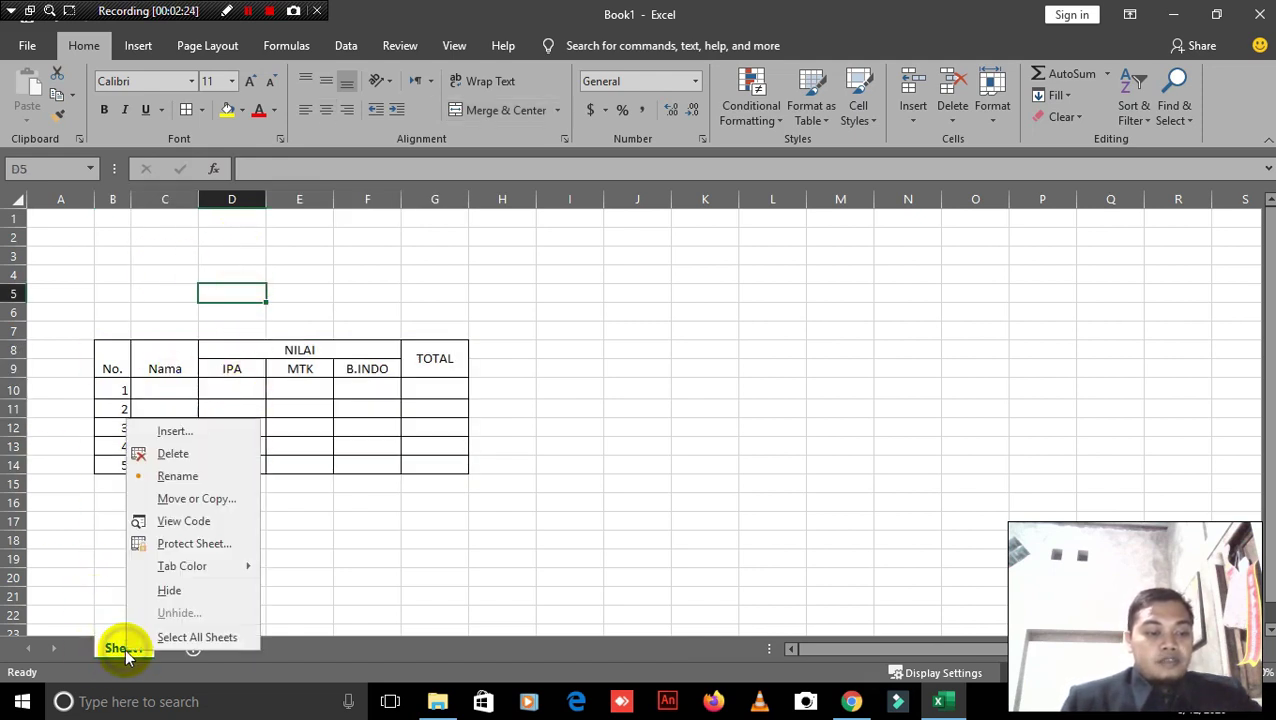
left_click(186, 478)
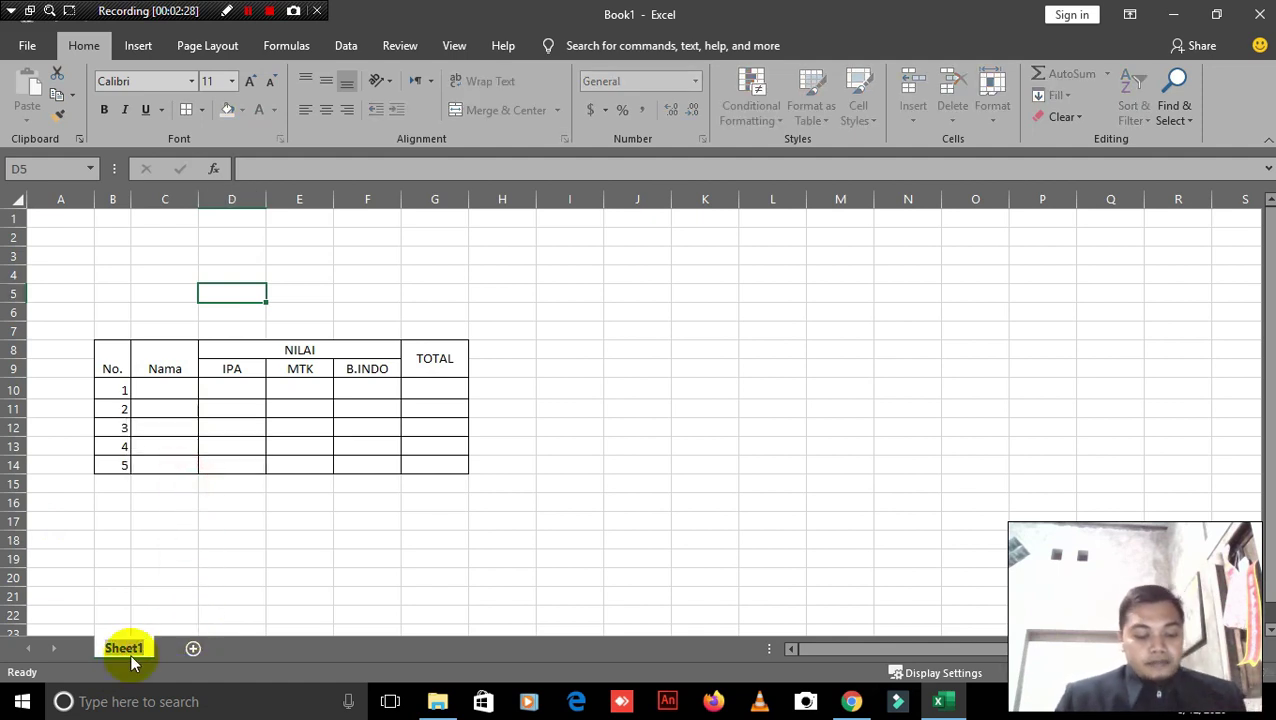
type("Latihan 1")
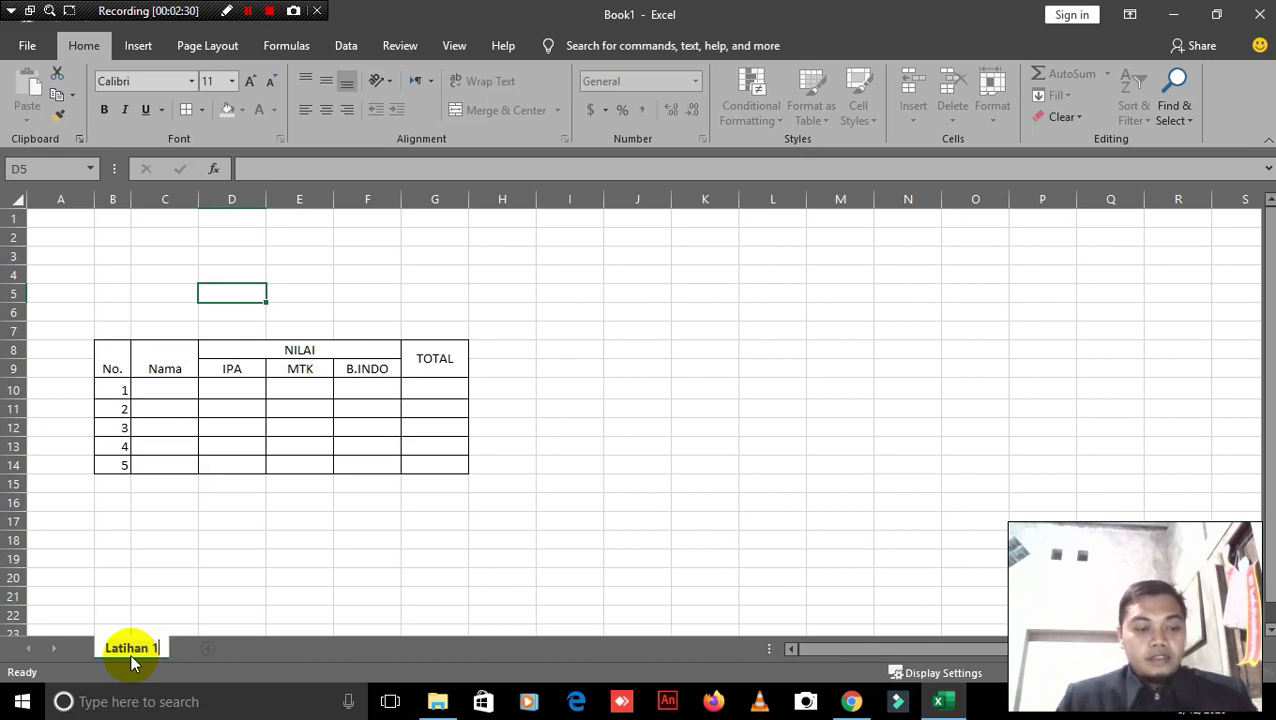
left_click(225, 578)
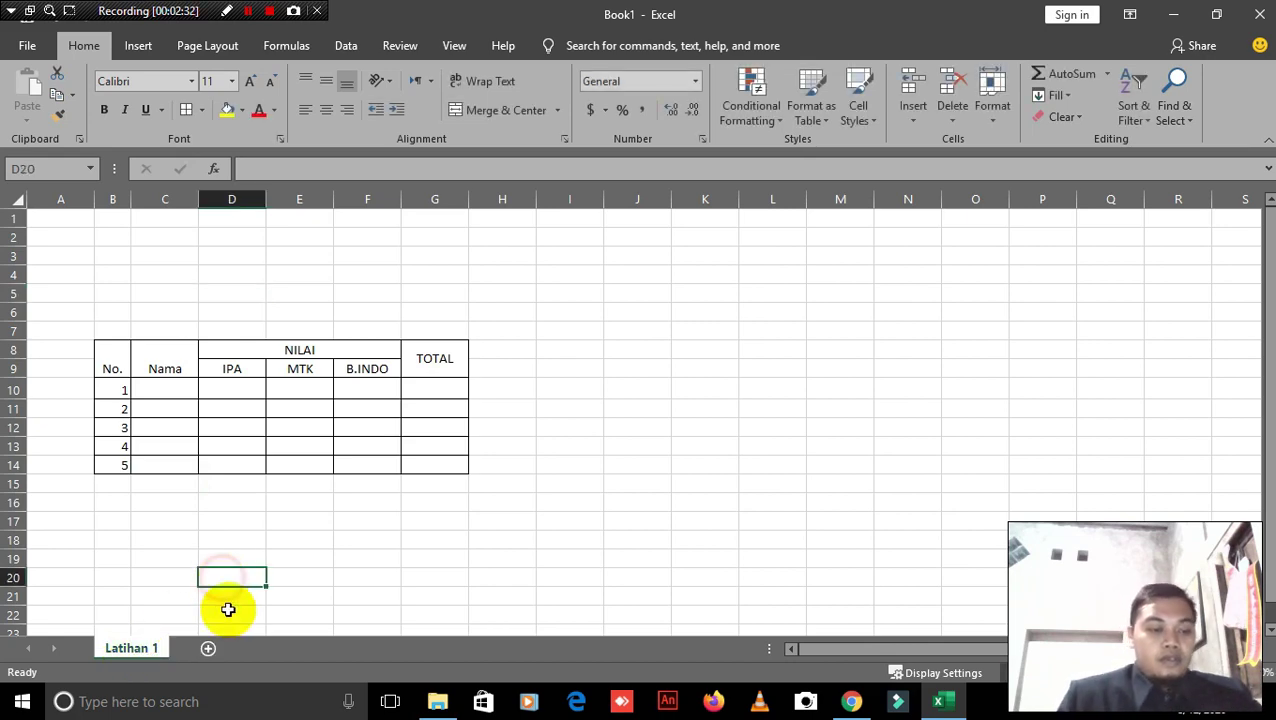
Step: Add a new worksheet after Latihan 1 and name it "Latihan 2"
left_click(210, 651)
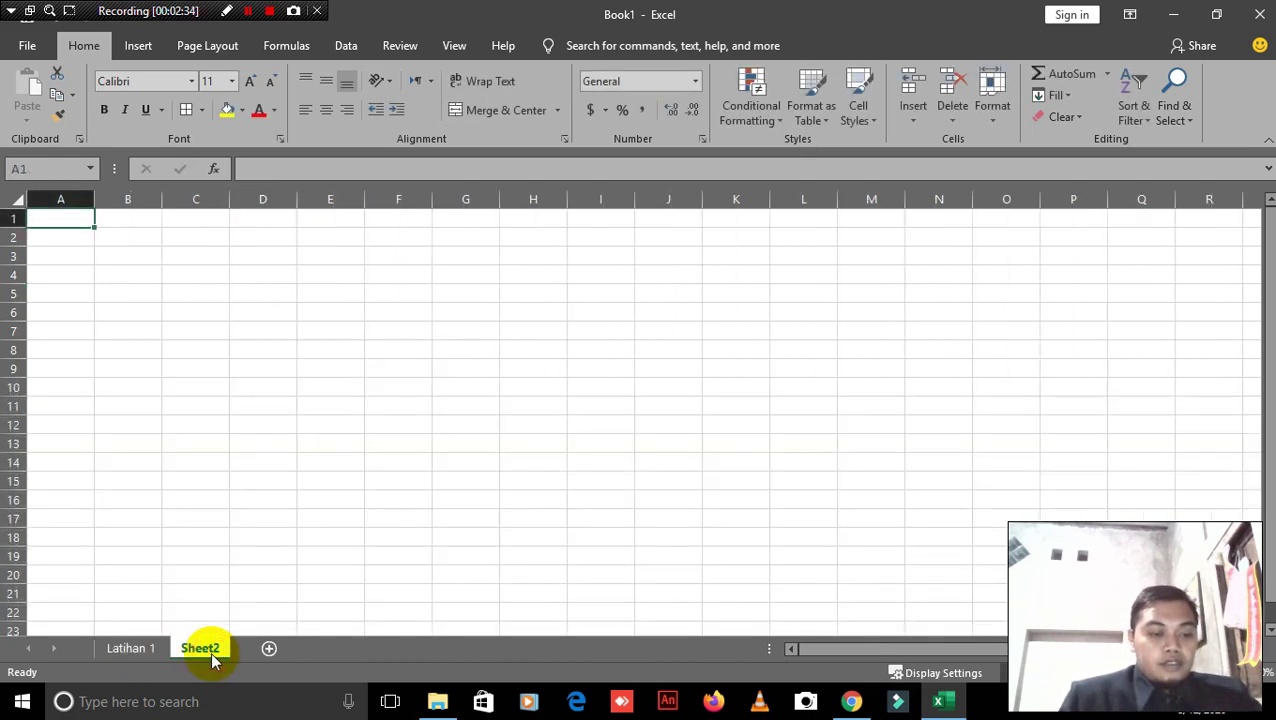
left_click(133, 649)
left_click(201, 649)
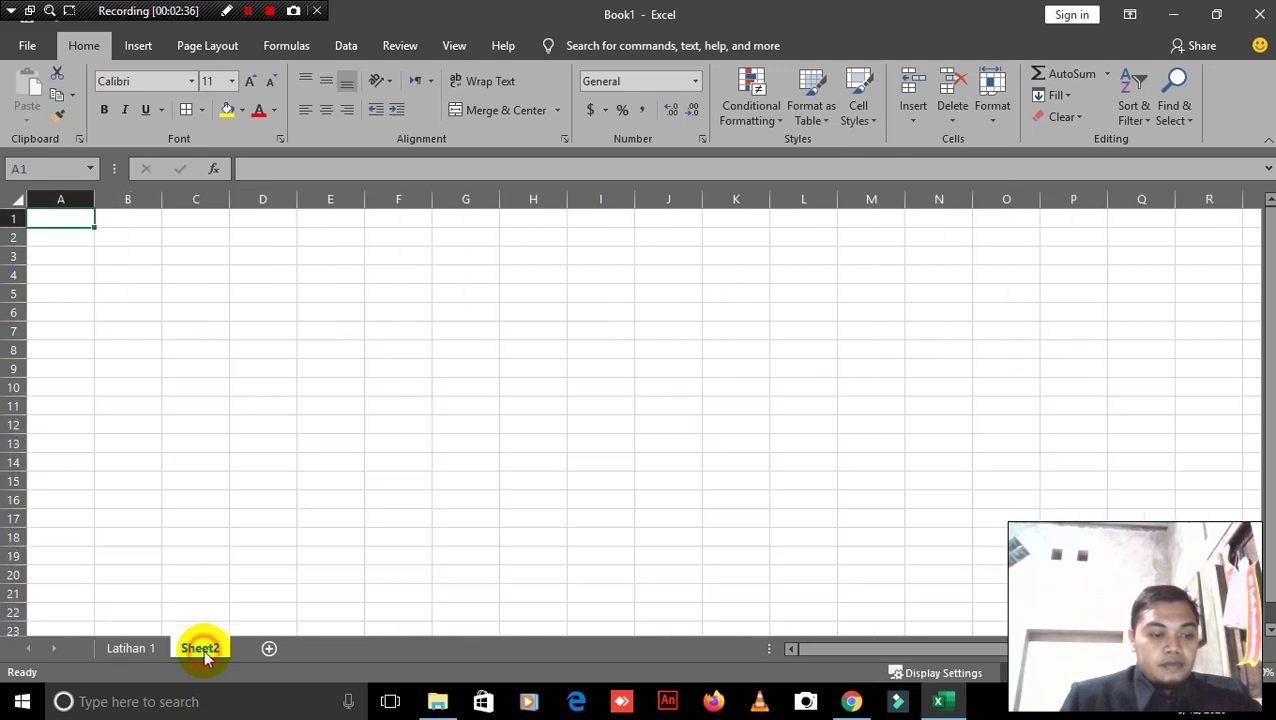
right_click(205, 649)
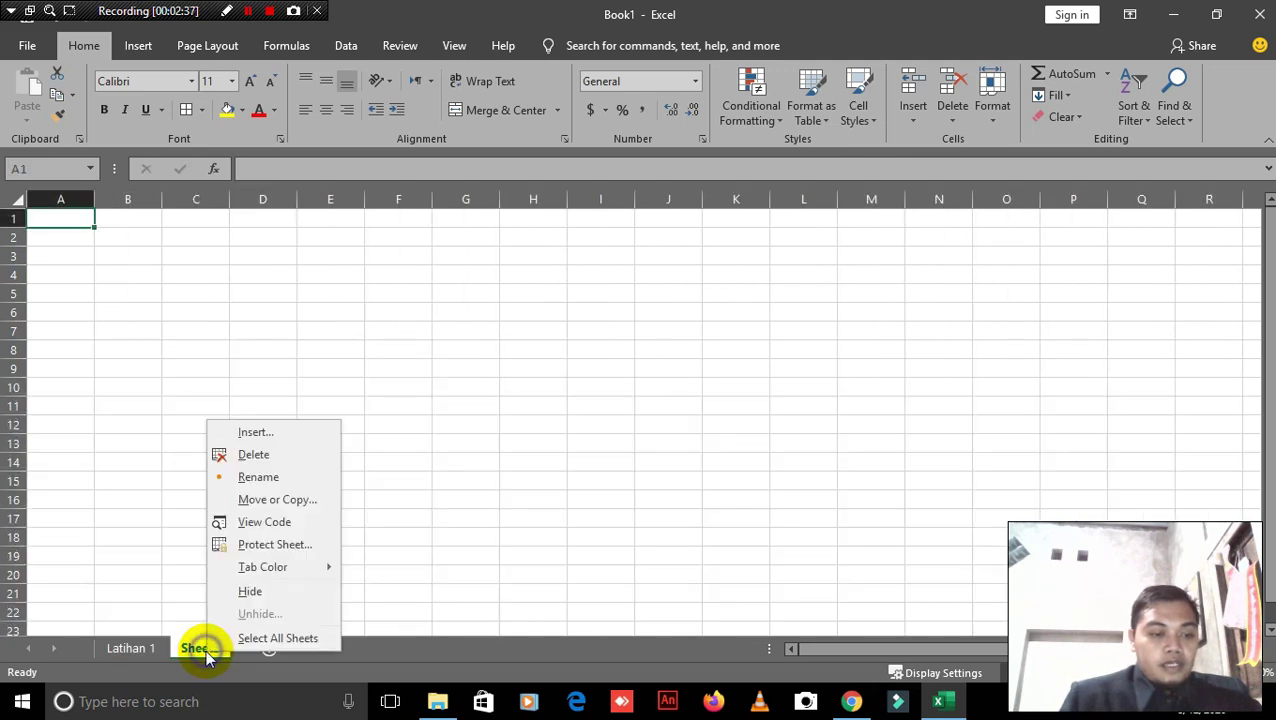
left_click(275, 478)
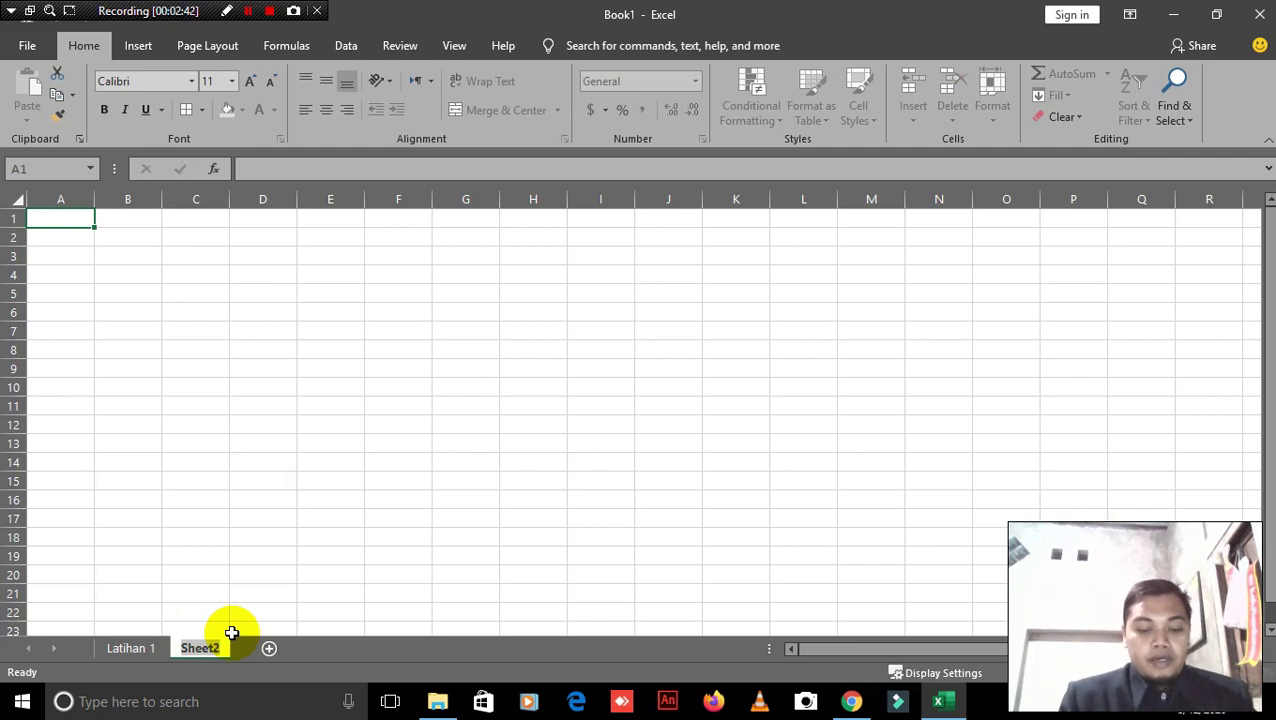
type("Latihan 2")
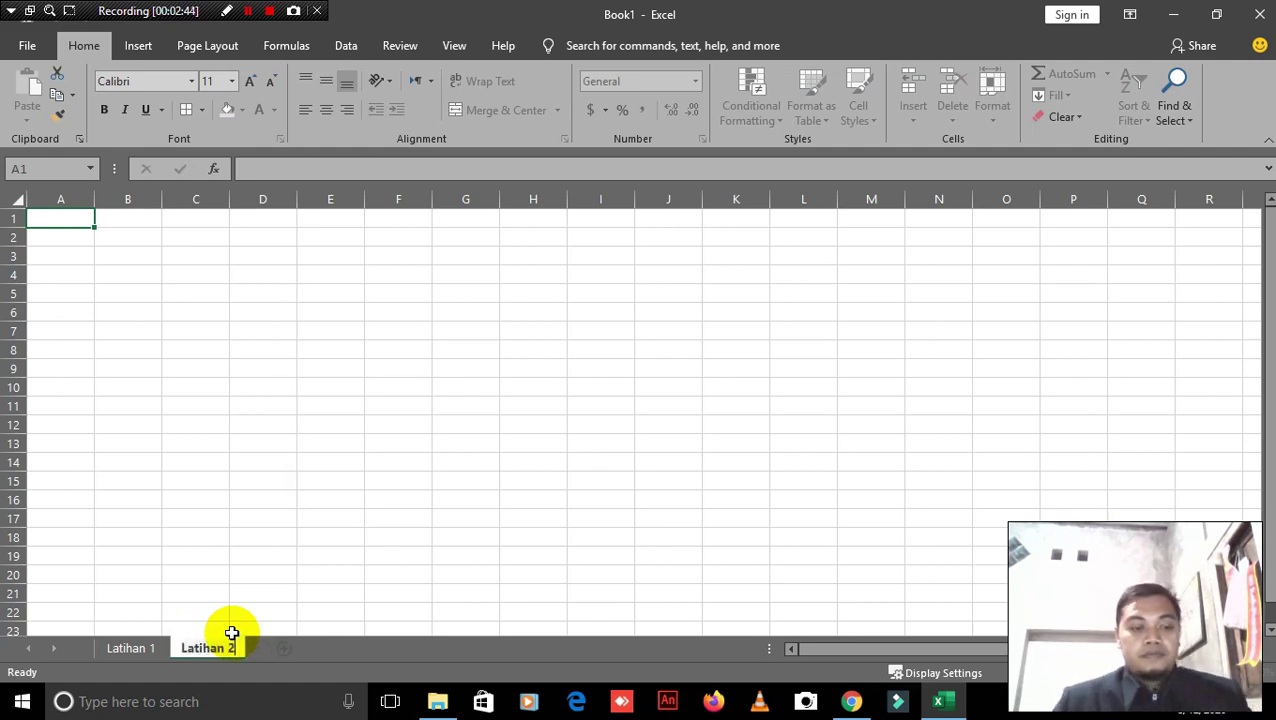
left_click(165, 387)
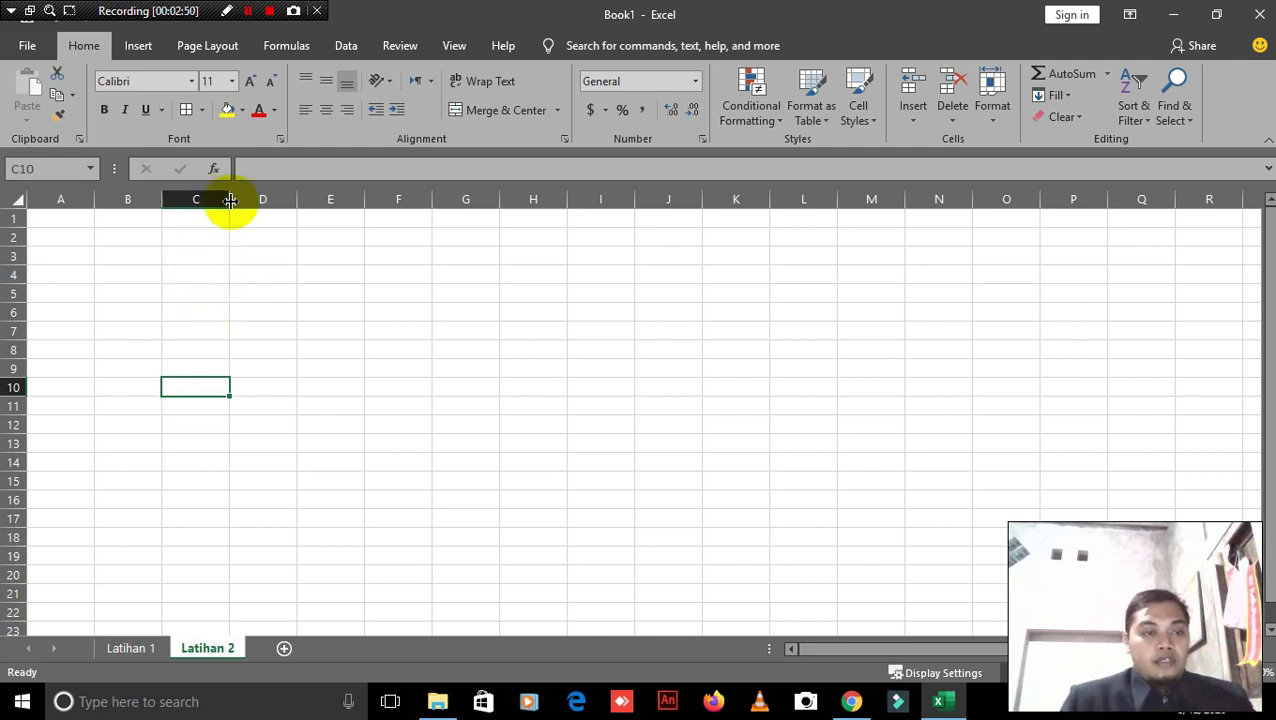
Step: Narrow column C on the Latihan 2 sheet and enter the title "Penjumlahan" in C5
left_click_drag(229, 203, 207, 214)
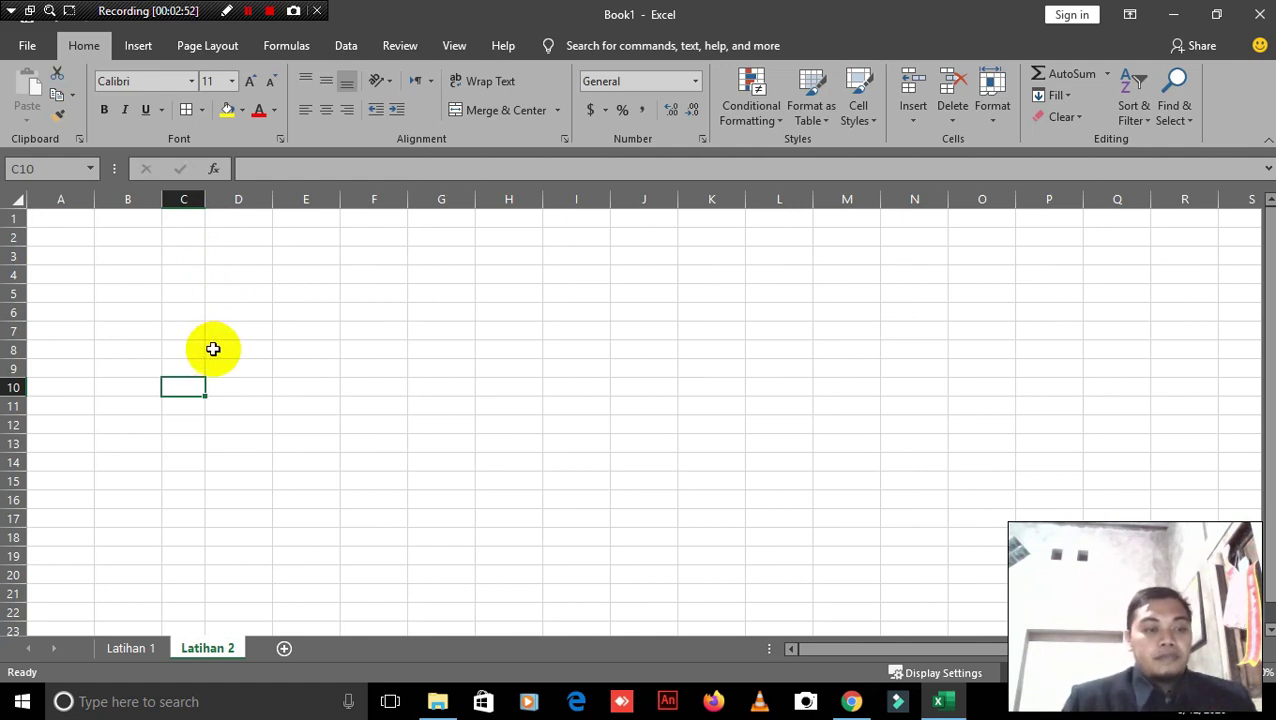
left_click(182, 305)
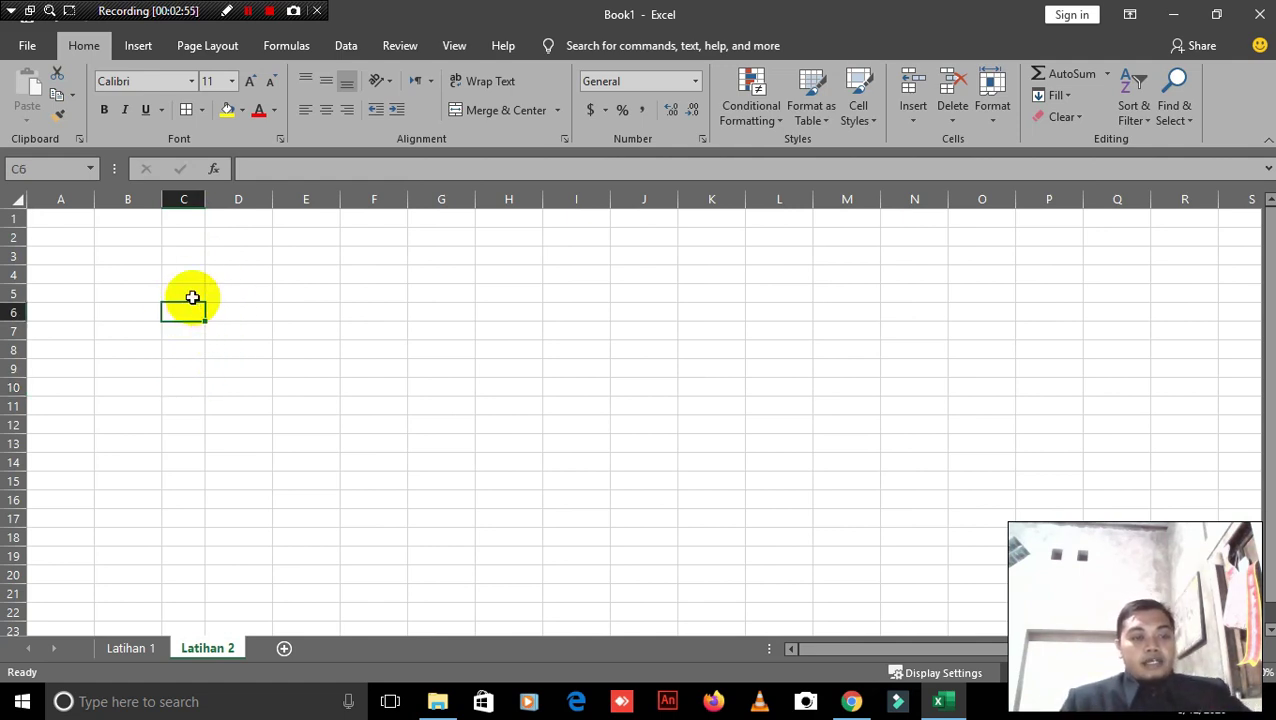
left_click(190, 295)
type("Pe")
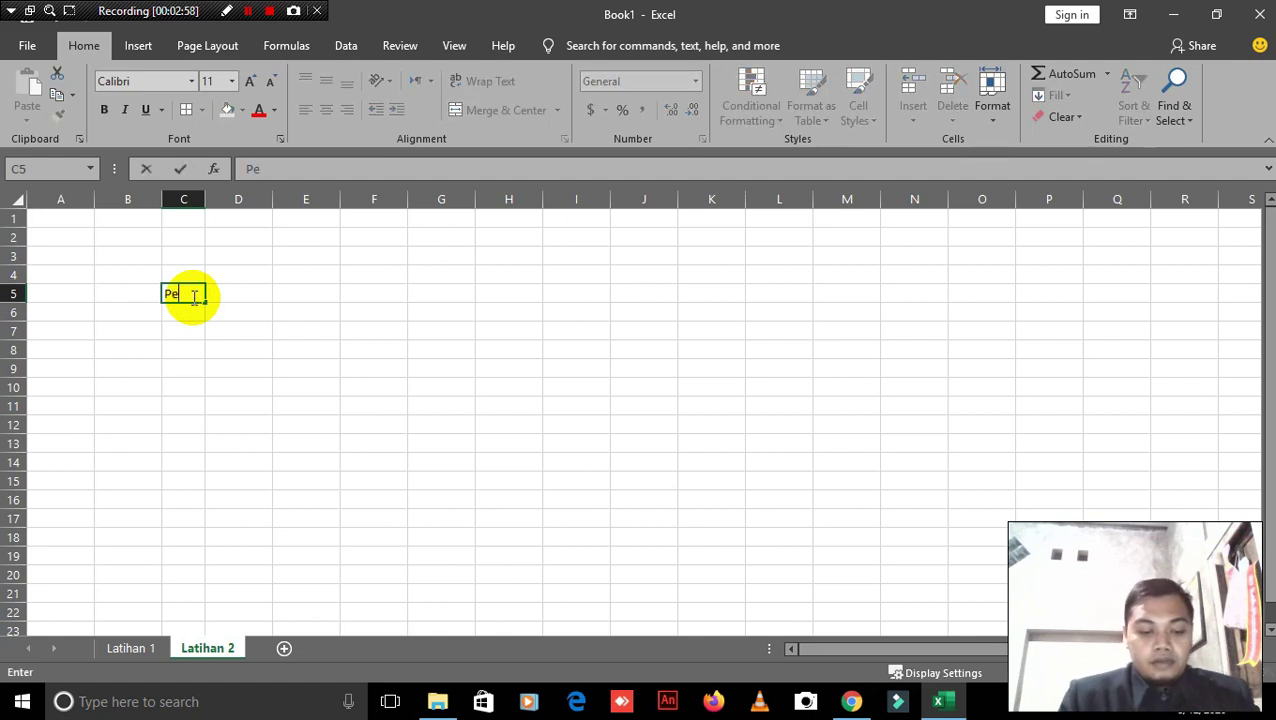
type("njumlahan")
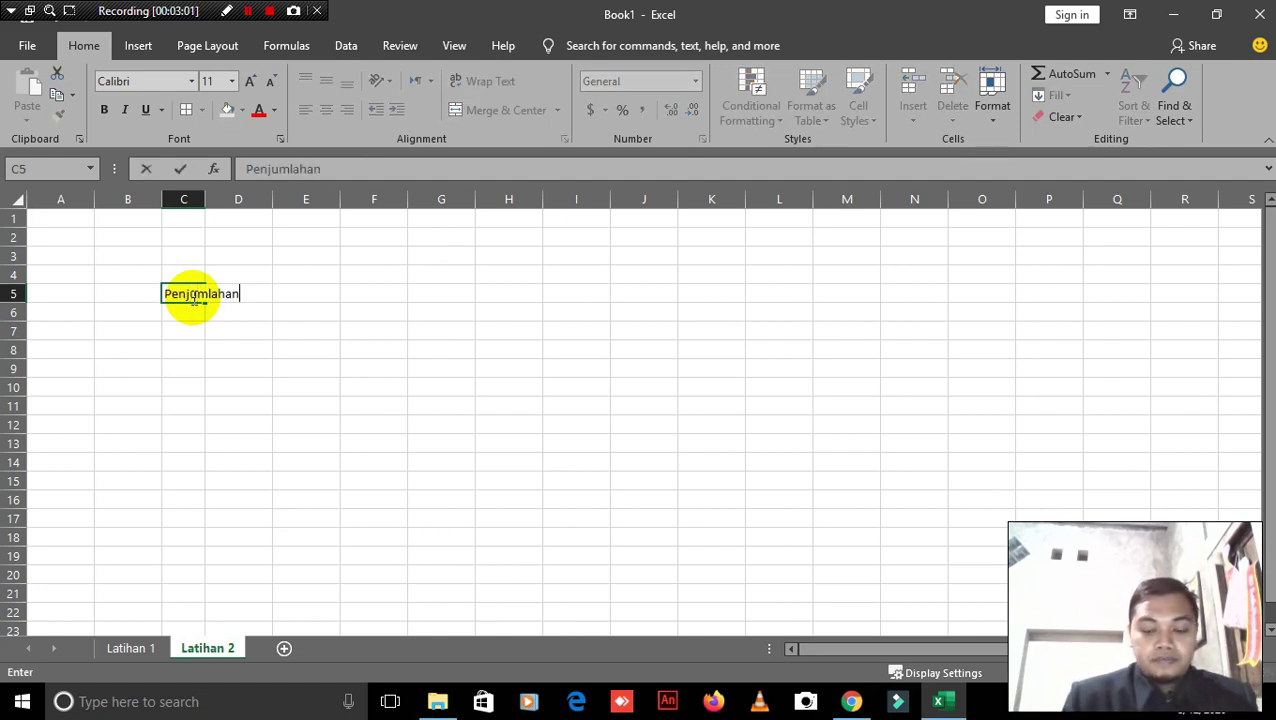
key("Return")
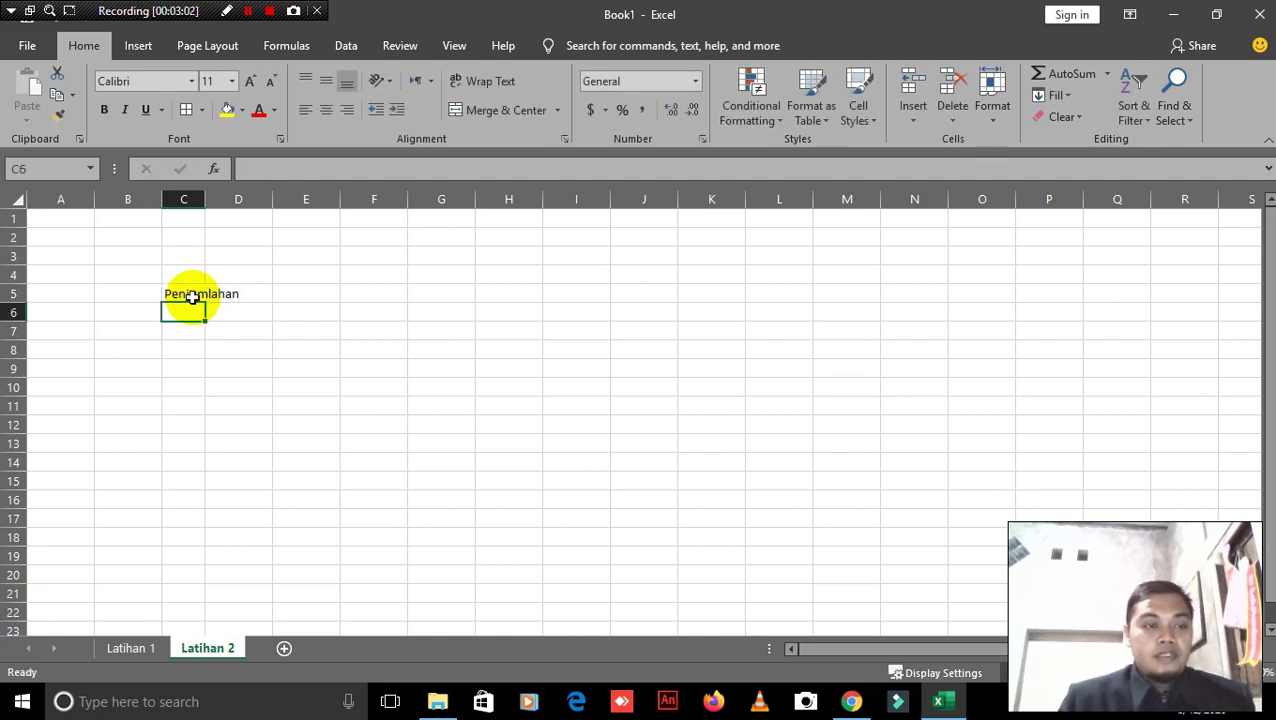
Step: Enter the header "No." in C7 and the numbers 1 and 2 in C8 and C9
left_click(188, 328)
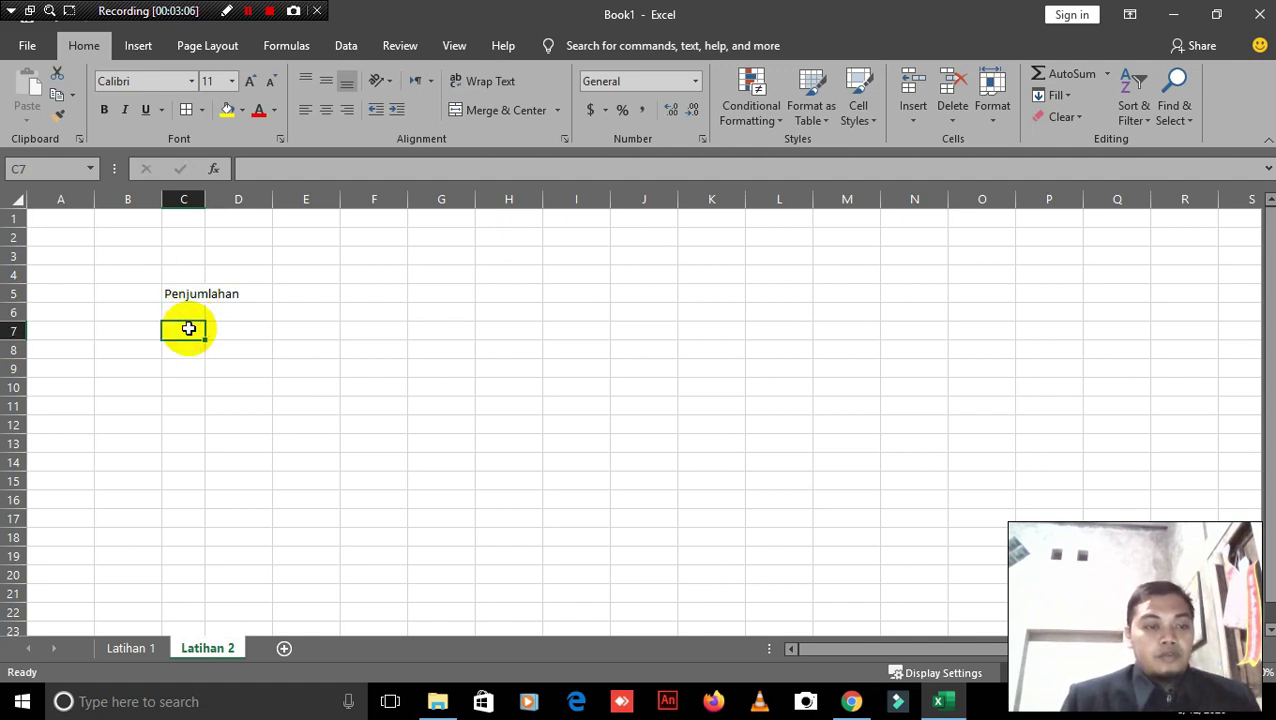
type("No")
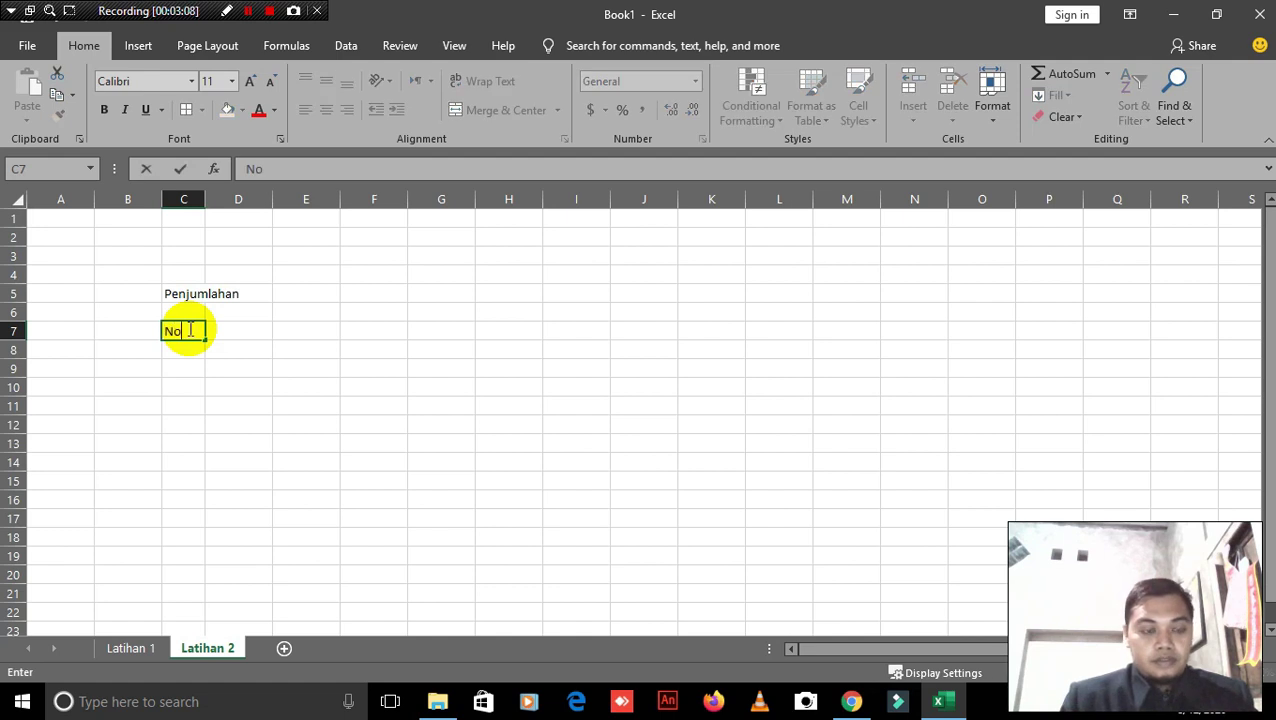
key("Return")
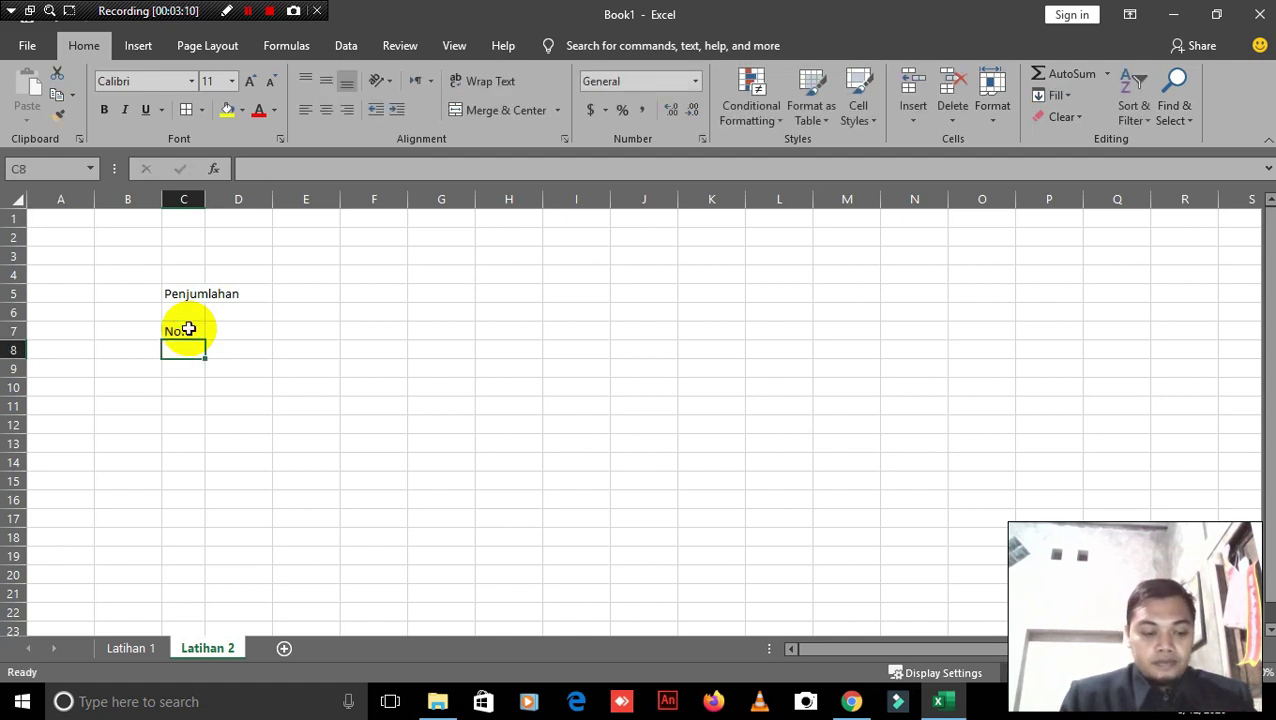
type("1")
key("Return")
type("2")
key("Tab")
Step: Enter the header "Nama" in D7 and the two people's first names in D8 and D9
key("Up")
key("Up")
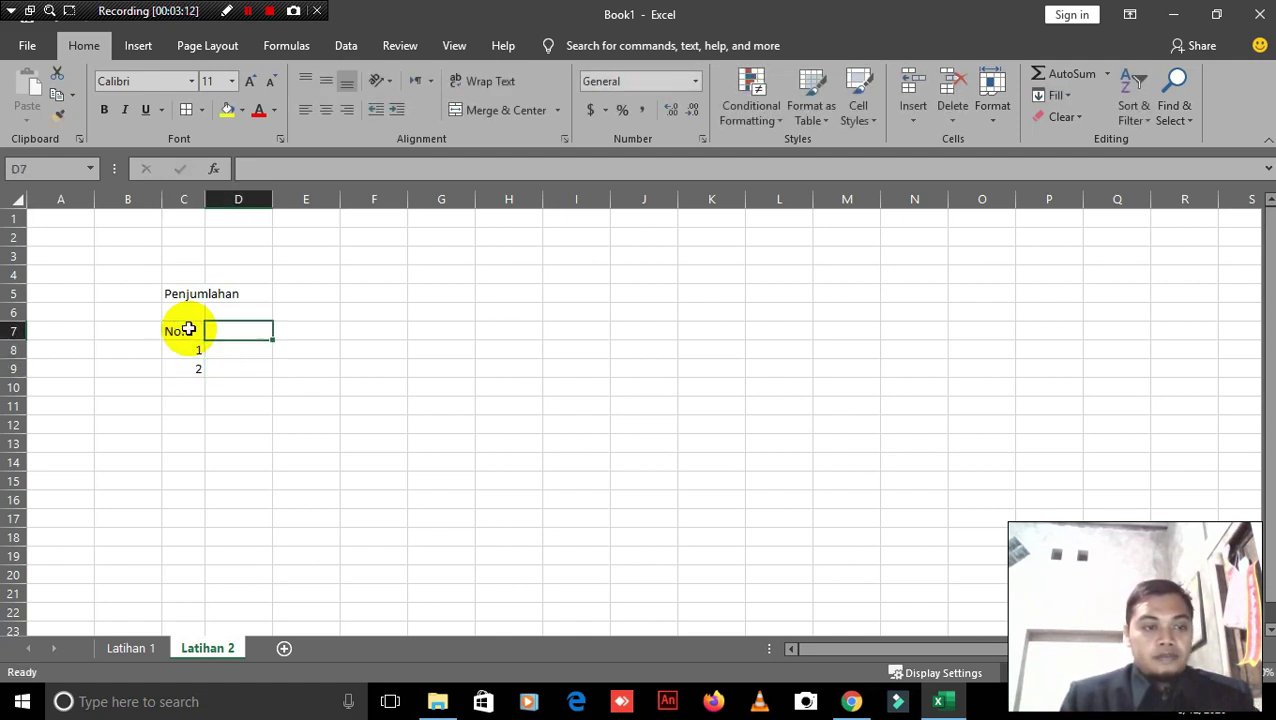
type("Nama")
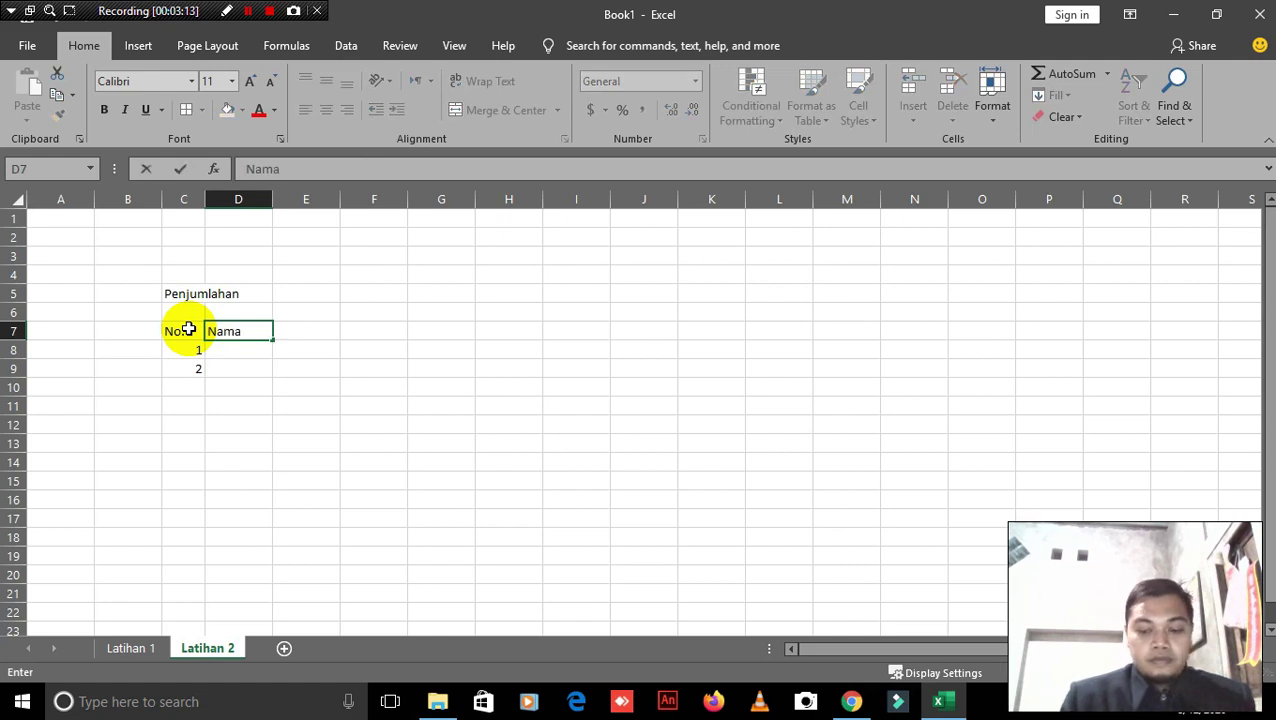
key("Return")
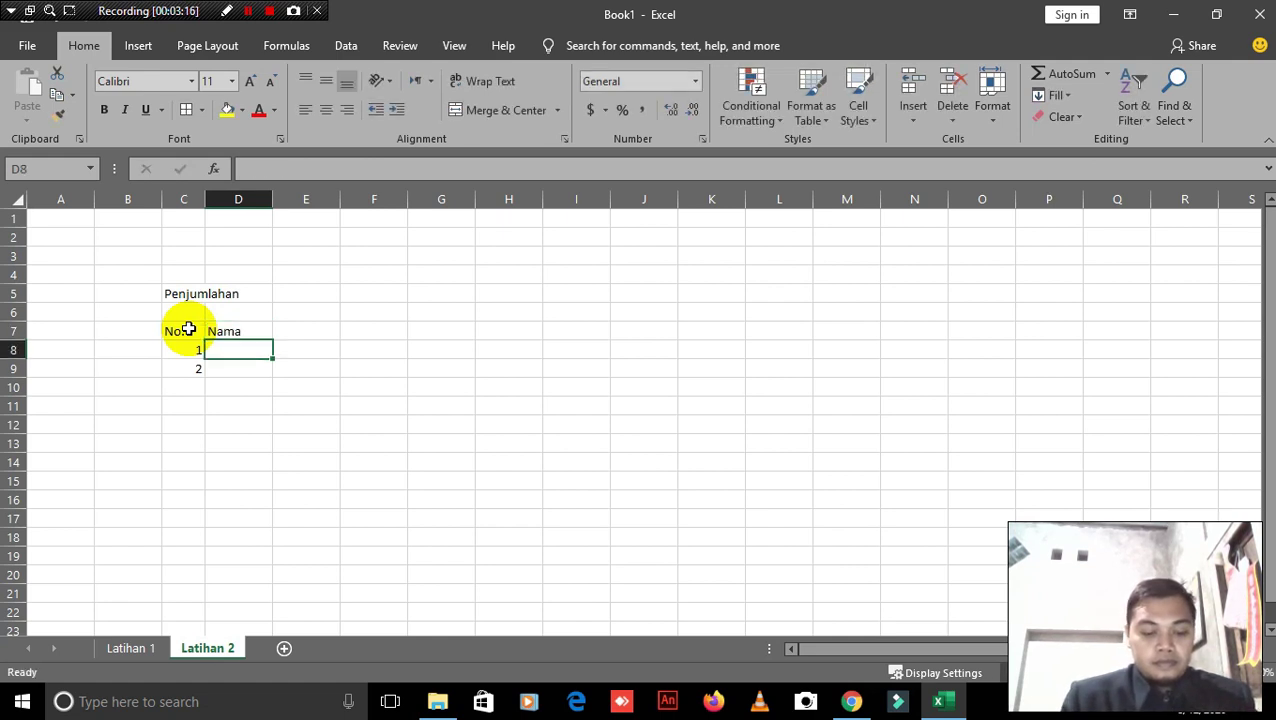
type("Anita")
key("Return")
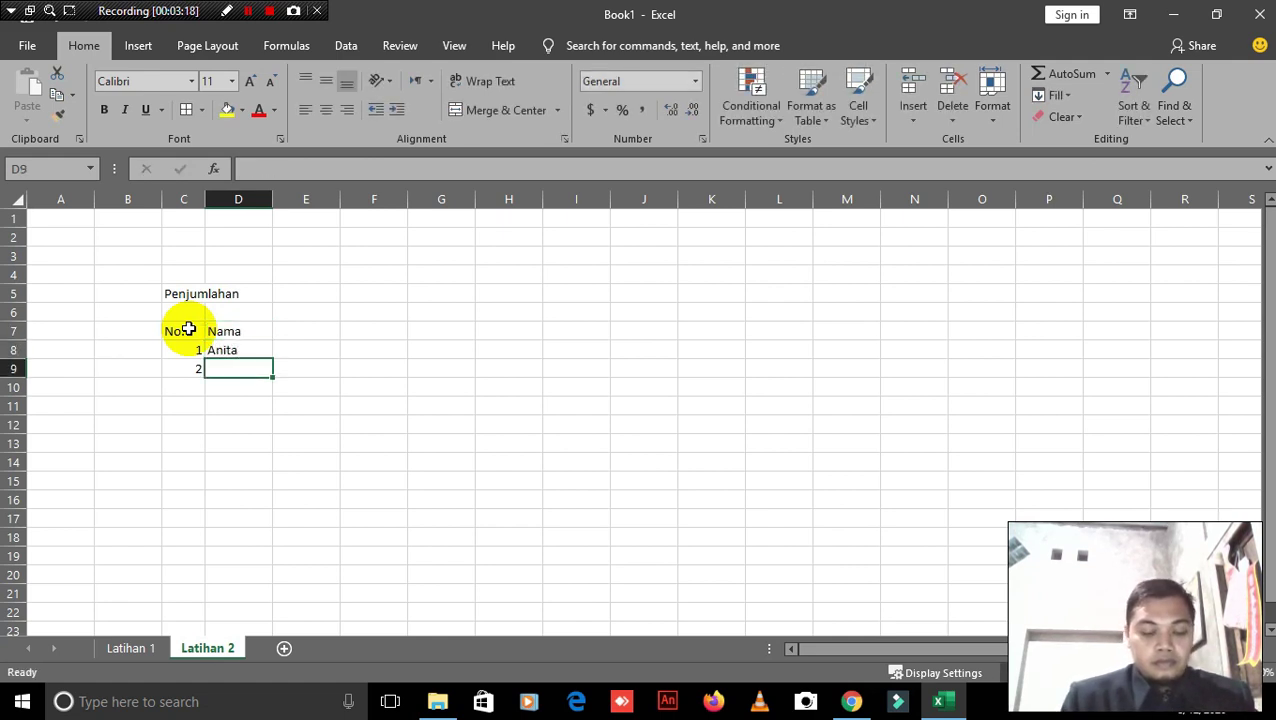
type("Anton")
key("Right")
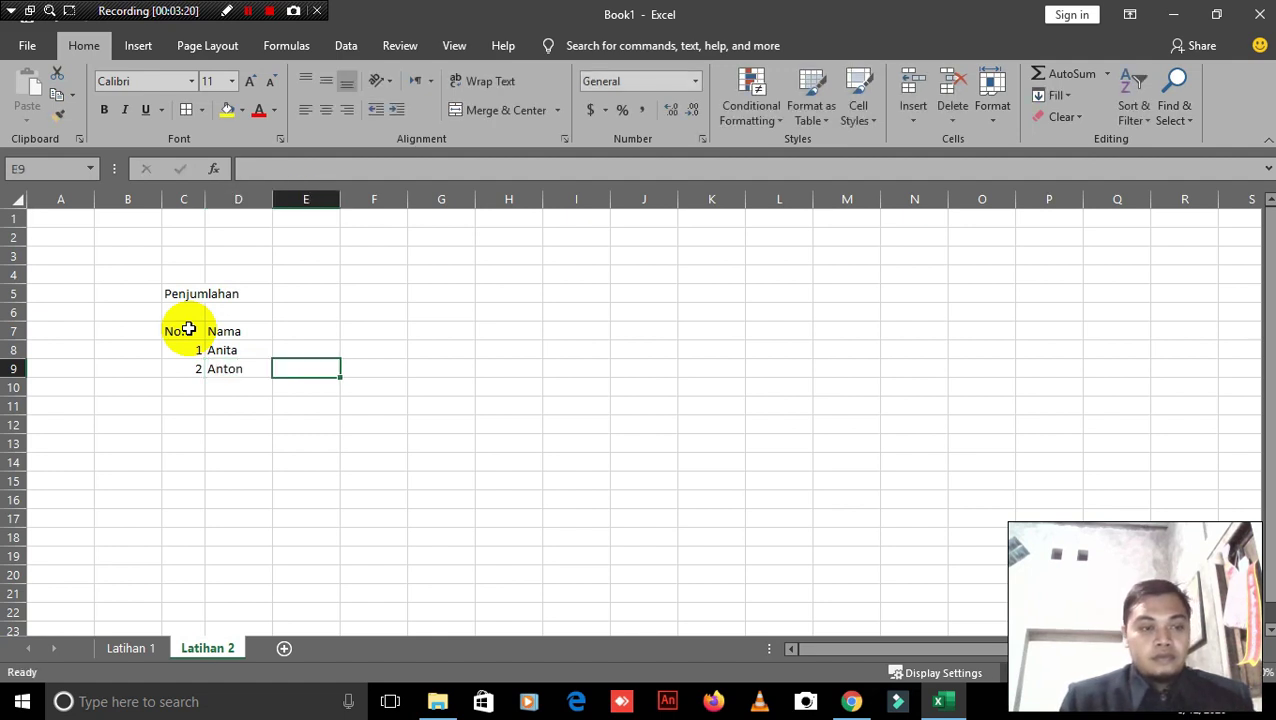
Step: Enter the headers "Buku" in E7 and "pensil" in F7, leaving G7 empty
key("Up")
key("Up")
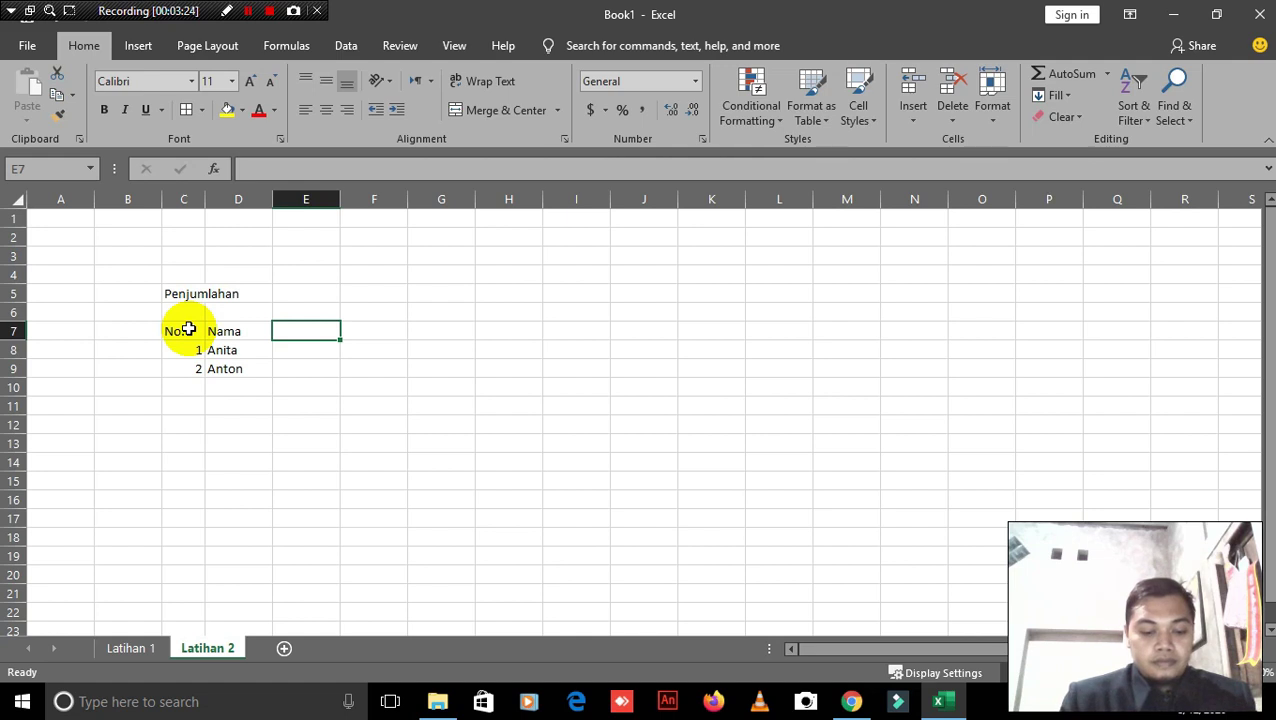
key("Right")
key("Left")
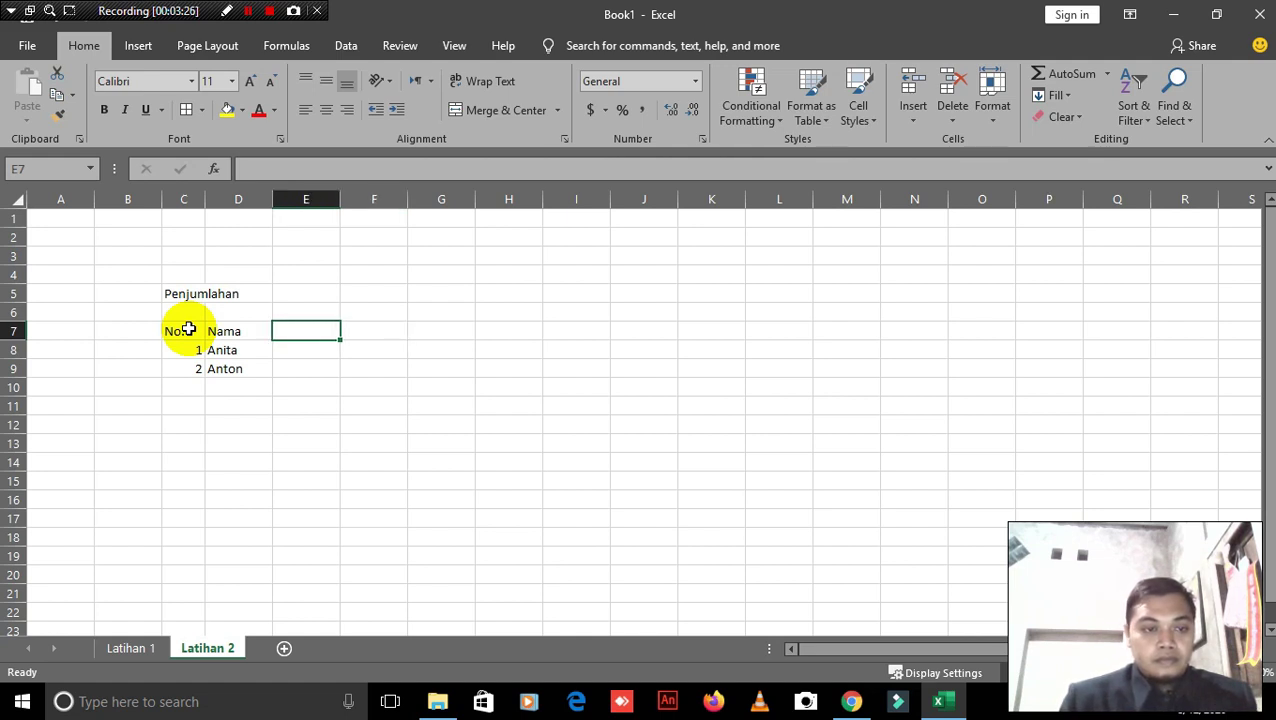
type("Buku")
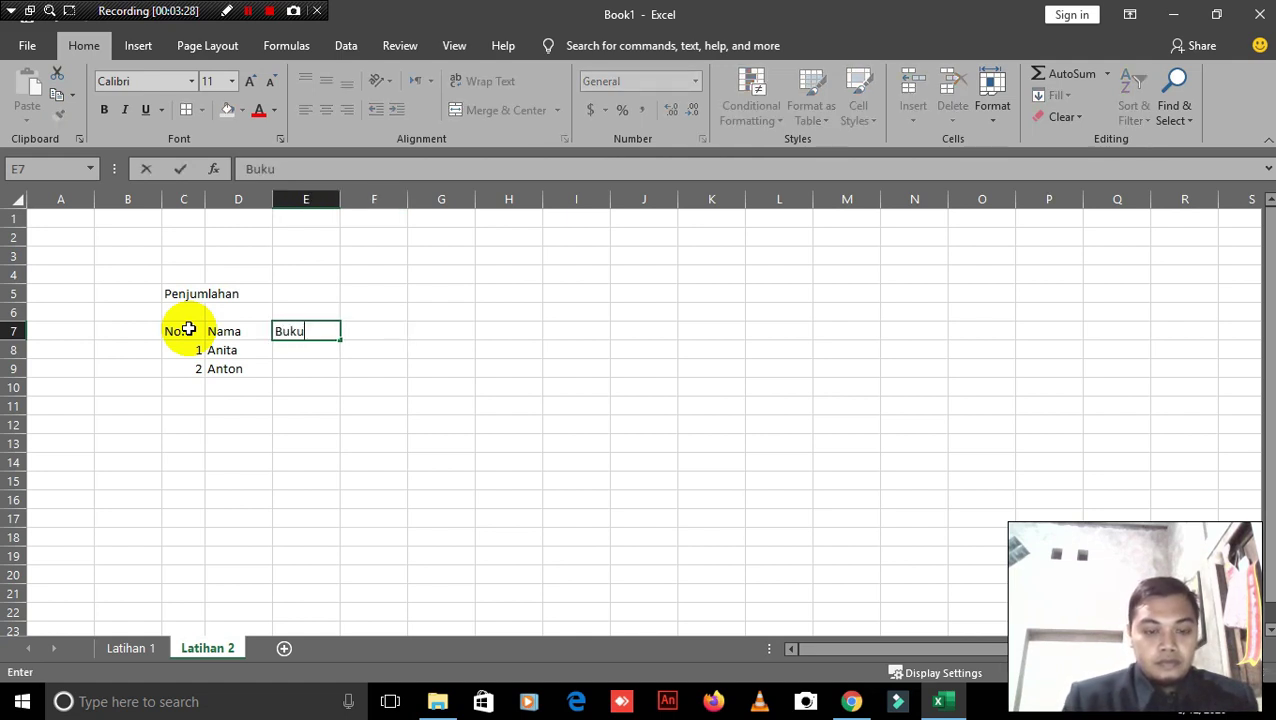
key("Tab")
type("pen")
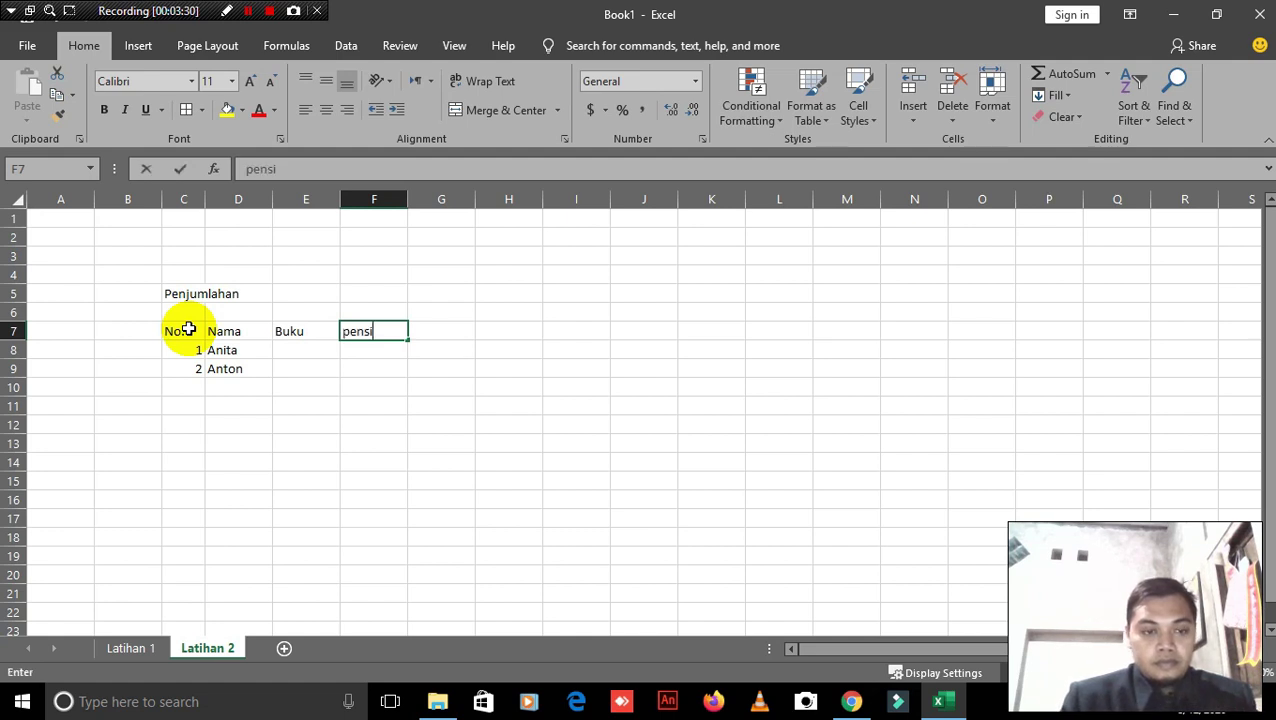
key("Tab")
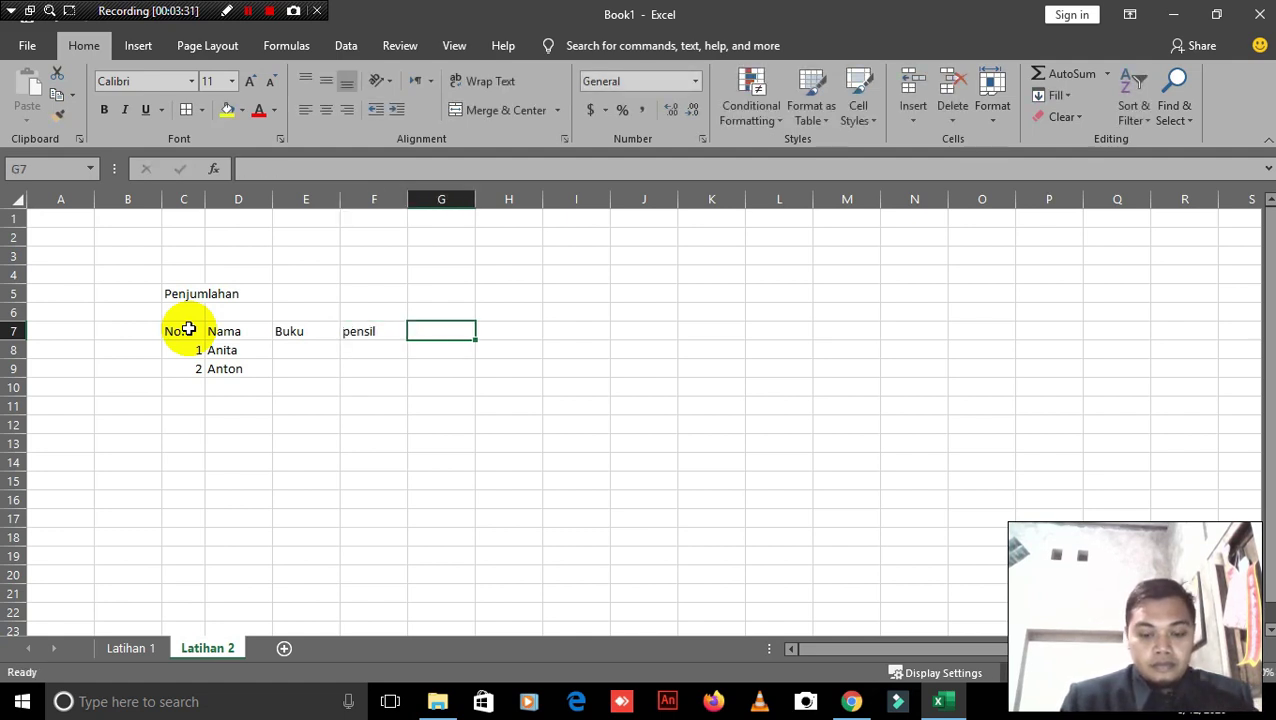
type("pe")
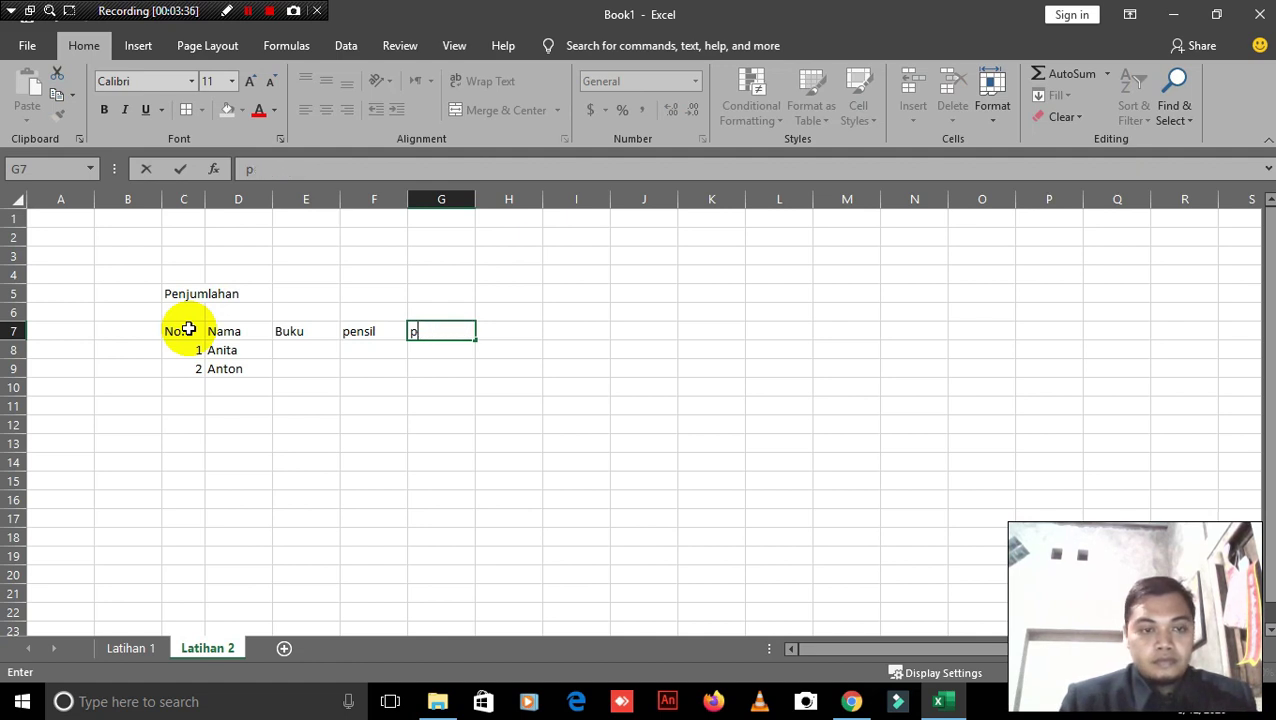
key("Return")
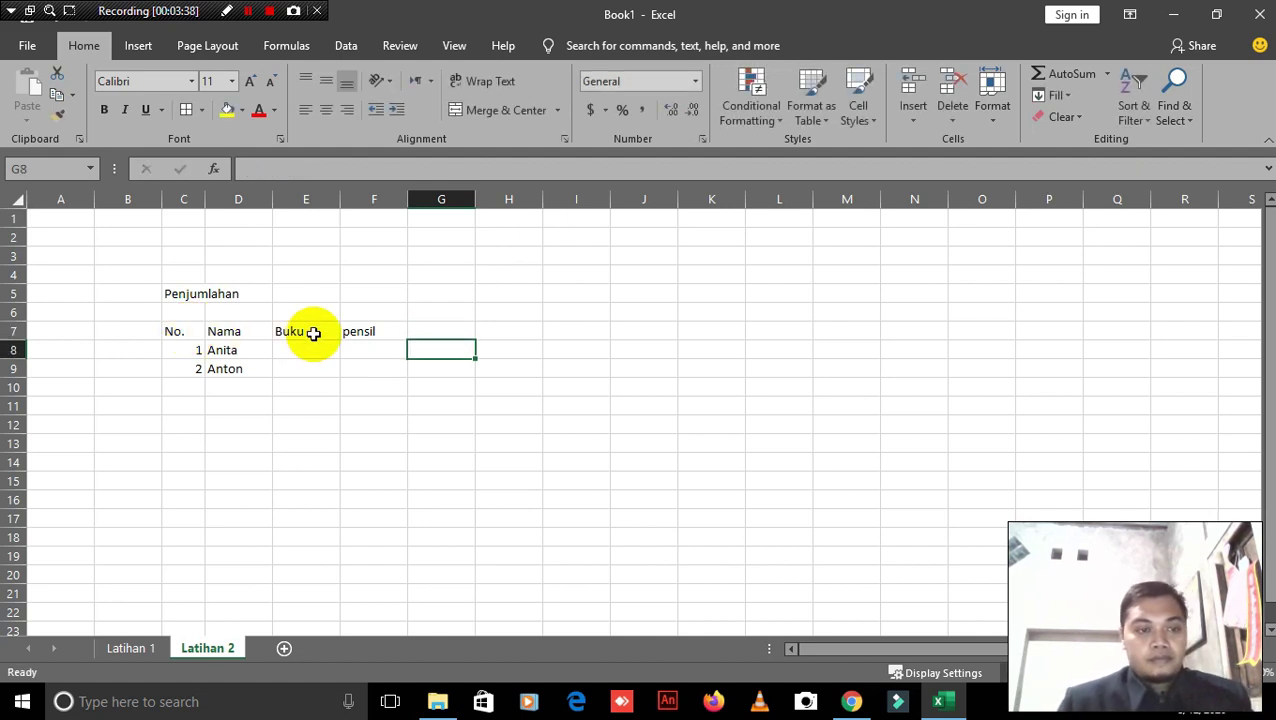
Step: Merge and center cells E6:F6 above the Buku and pensil headers
left_click_drag(313, 312, 364, 313)
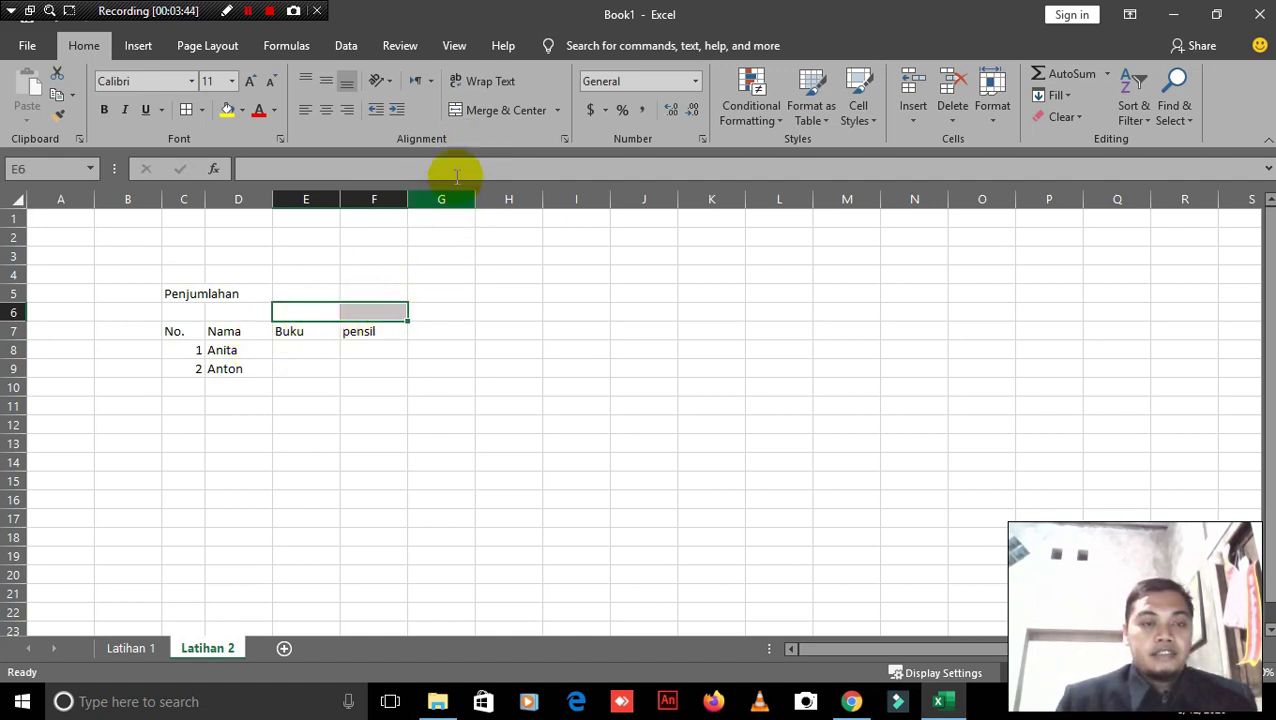
left_click(313, 308)
left_click_drag(313, 308, 361, 309)
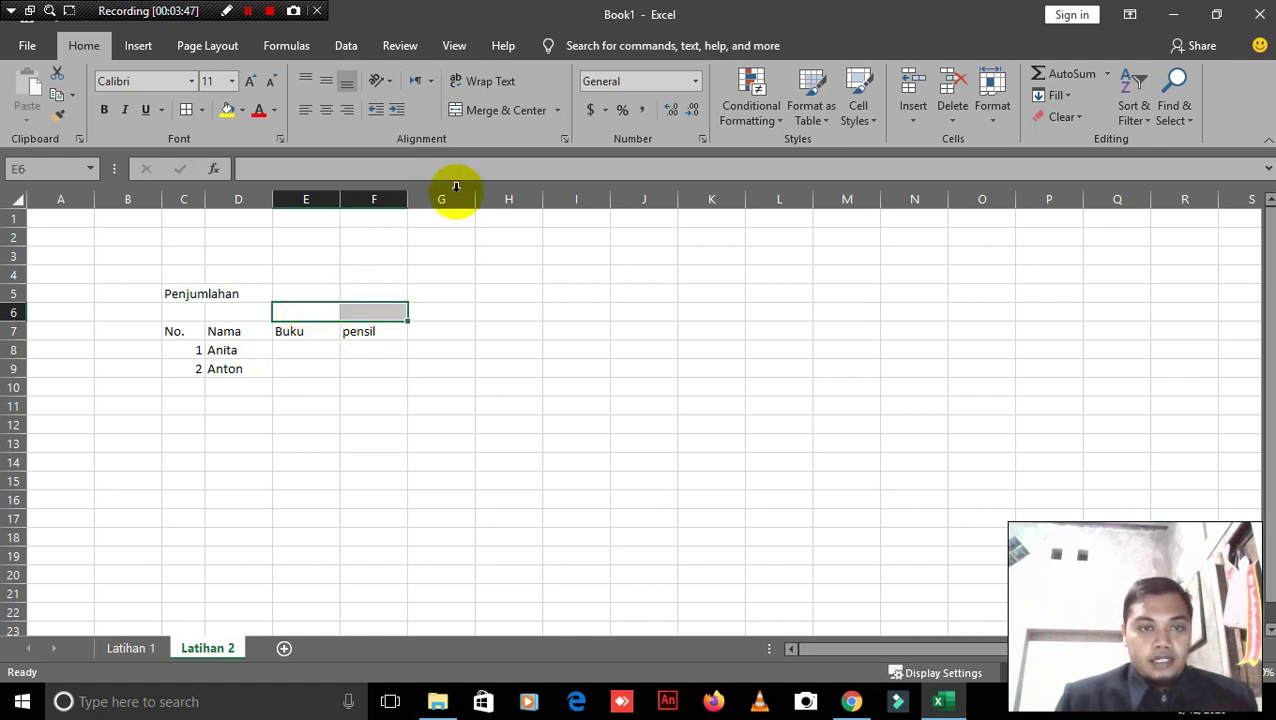
left_click(488, 114)
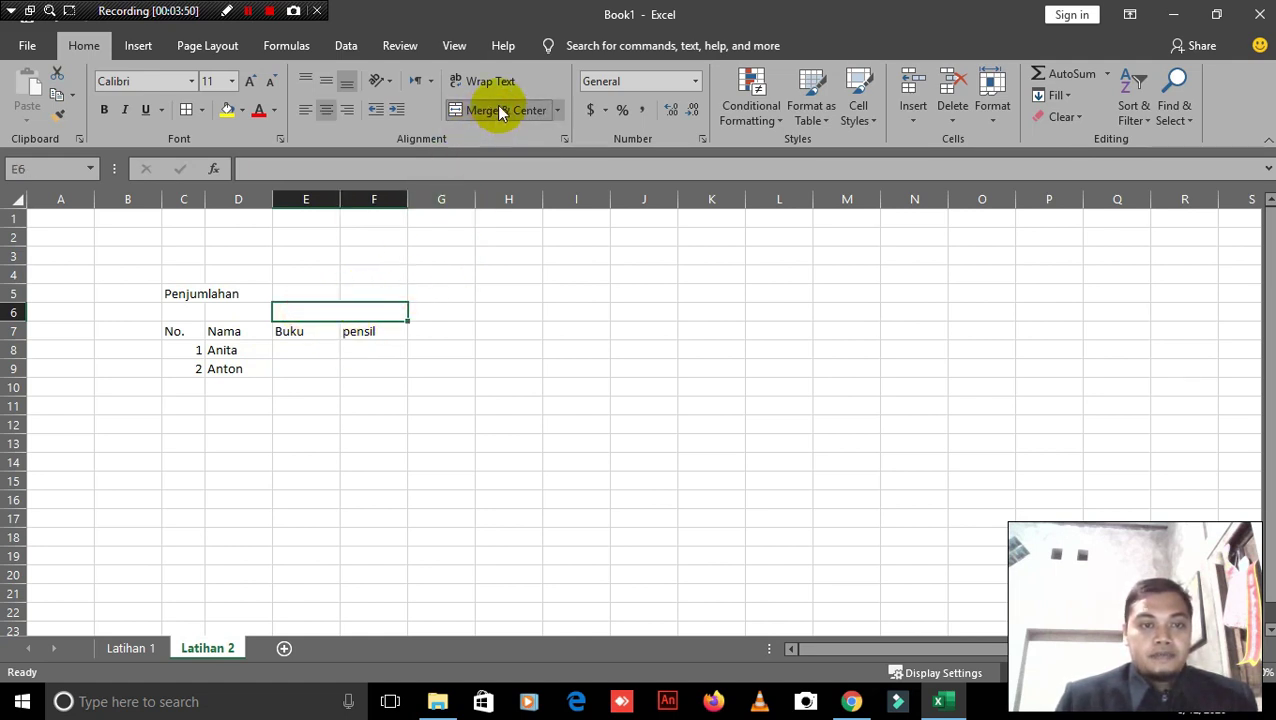
Step: Apply all borders to the table range C6:G9 and center the header cells C6:G7 horizontally
left_click(240, 318)
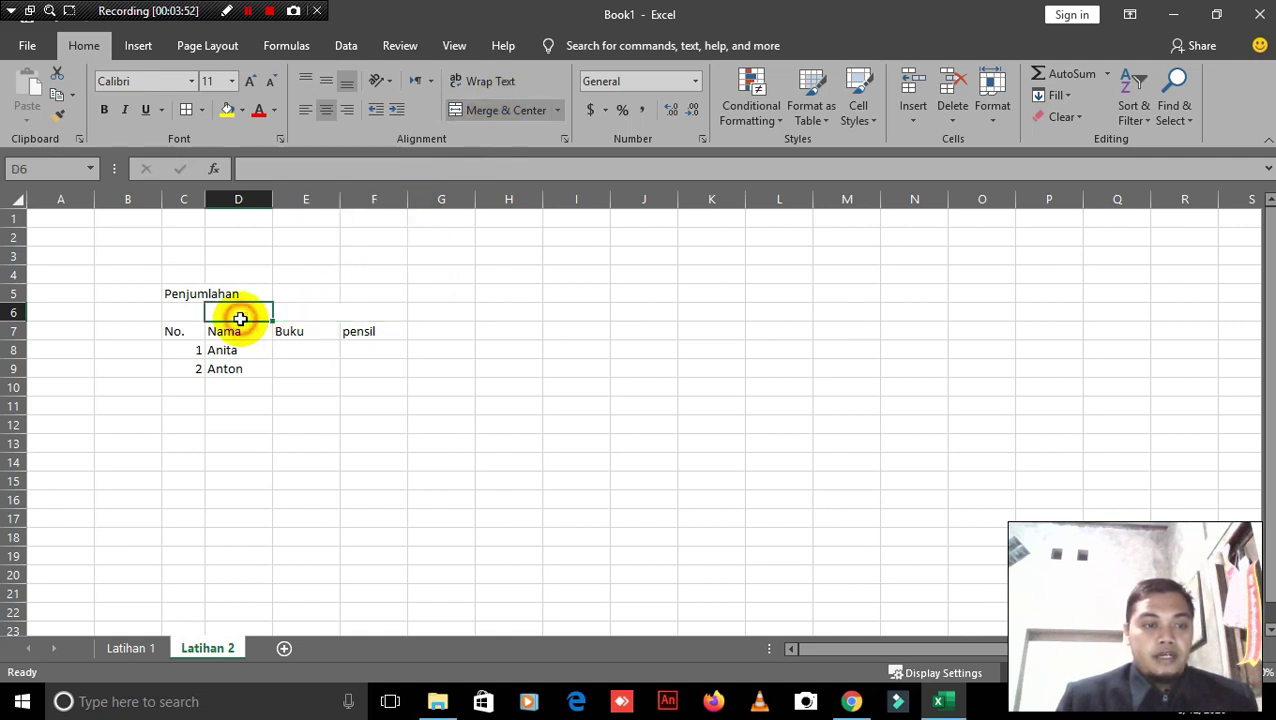
mouse_move(240, 318)
left_mouse_down()
mouse_move(242, 347)
mouse_move(365, 379)
mouse_move(449, 373)
left_mouse_up()
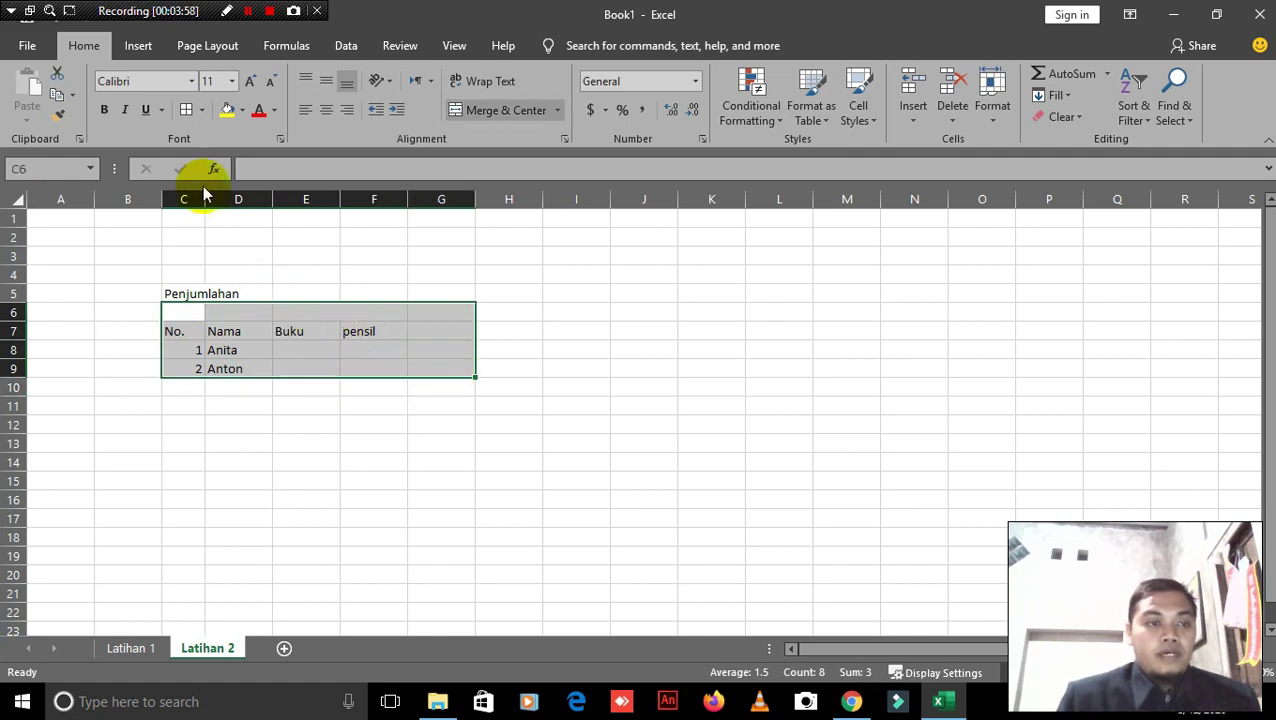
left_click(201, 110)
left_click(242, 272)
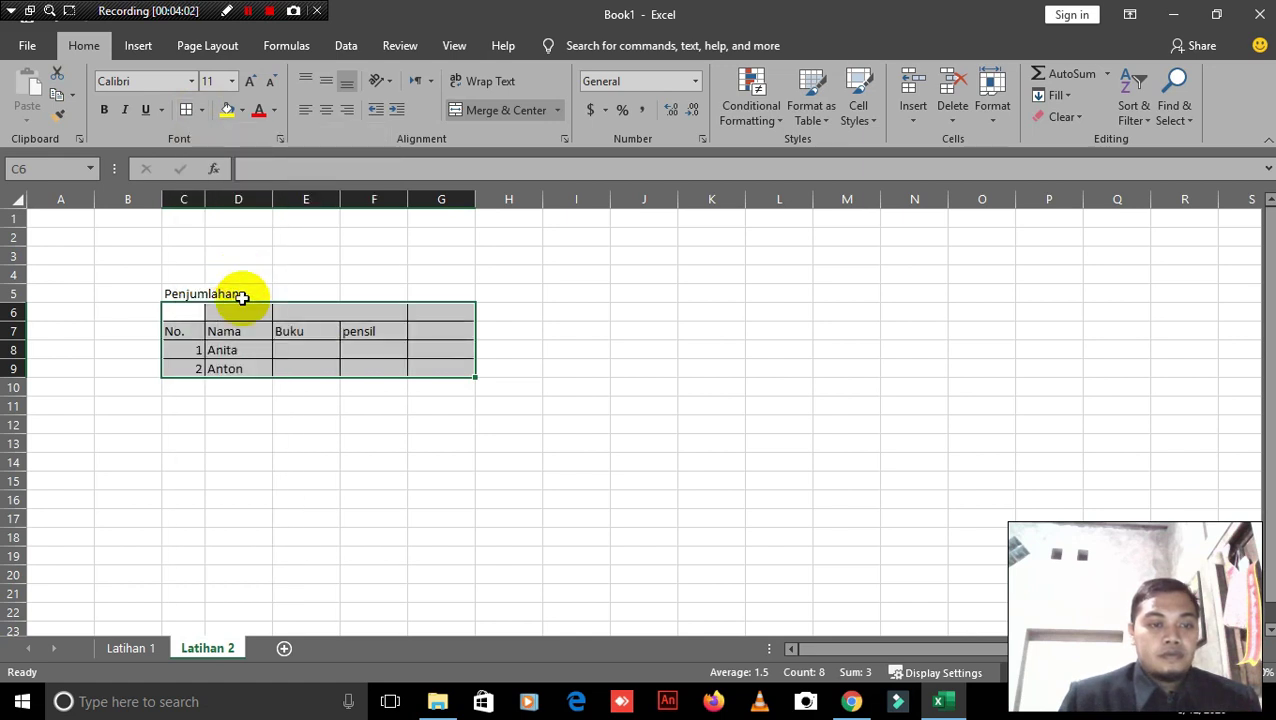
left_click(398, 351)
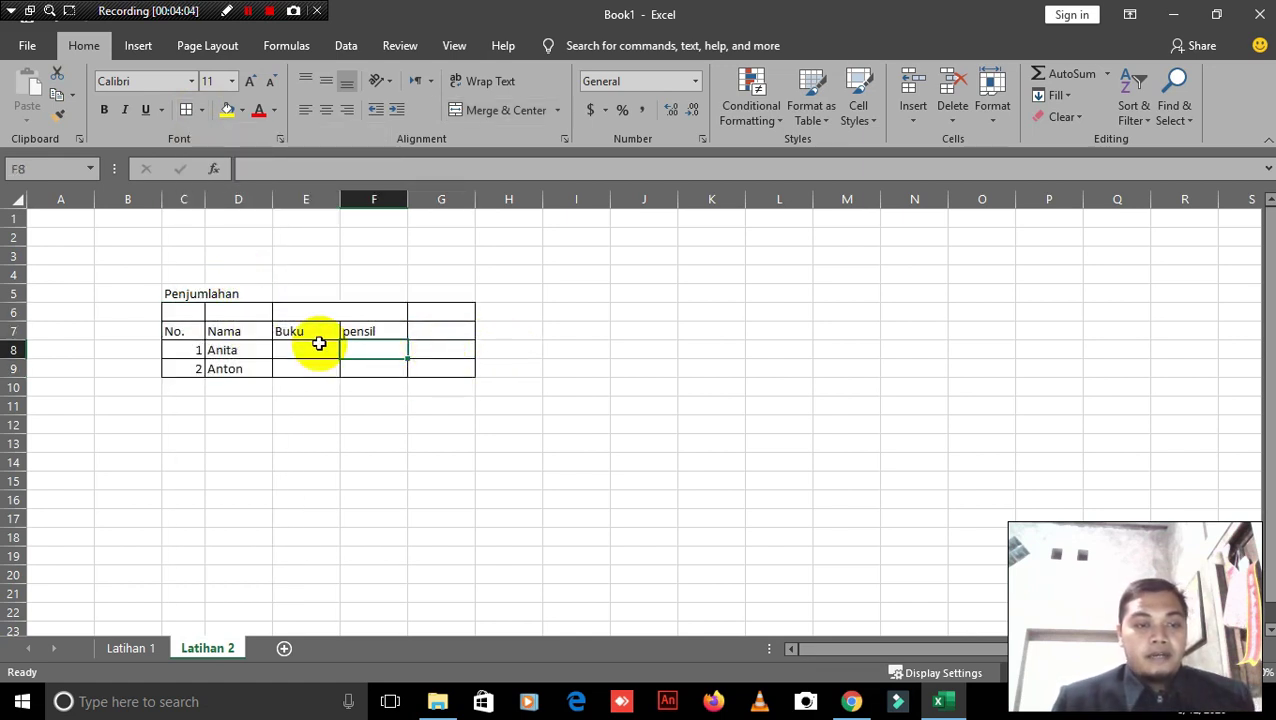
left_click_drag(177, 315, 448, 331)
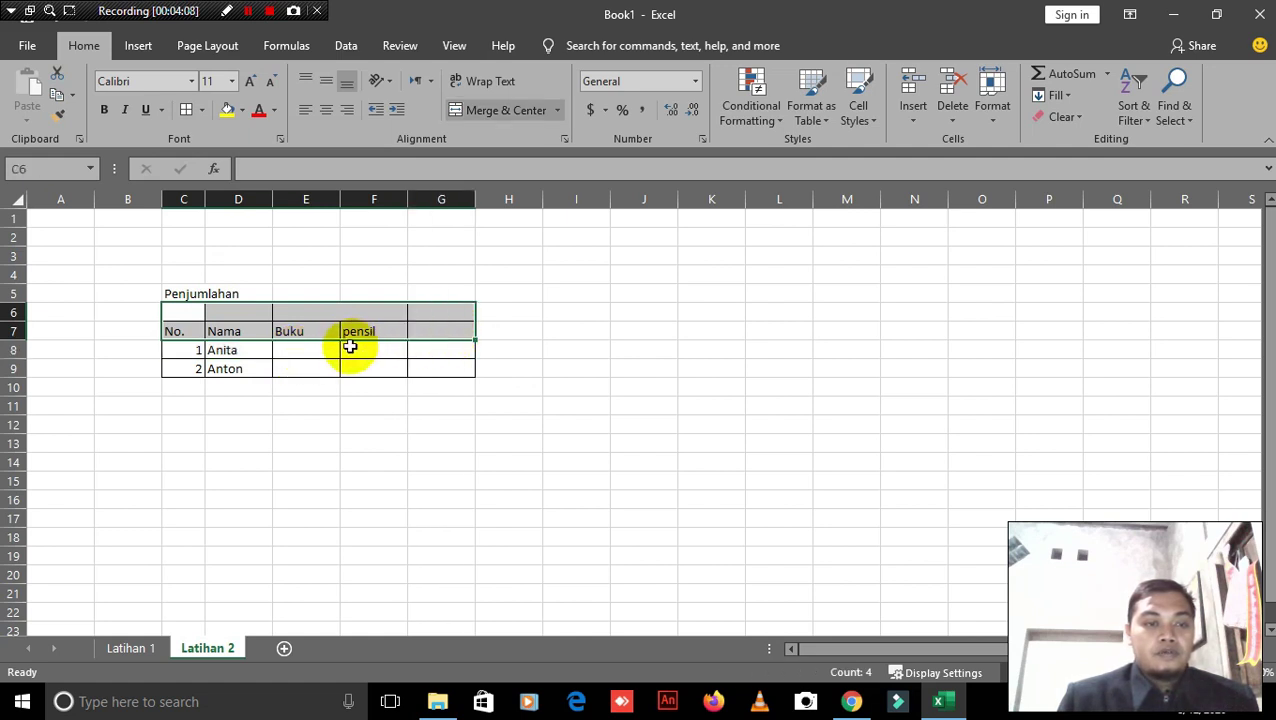
left_click(327, 112)
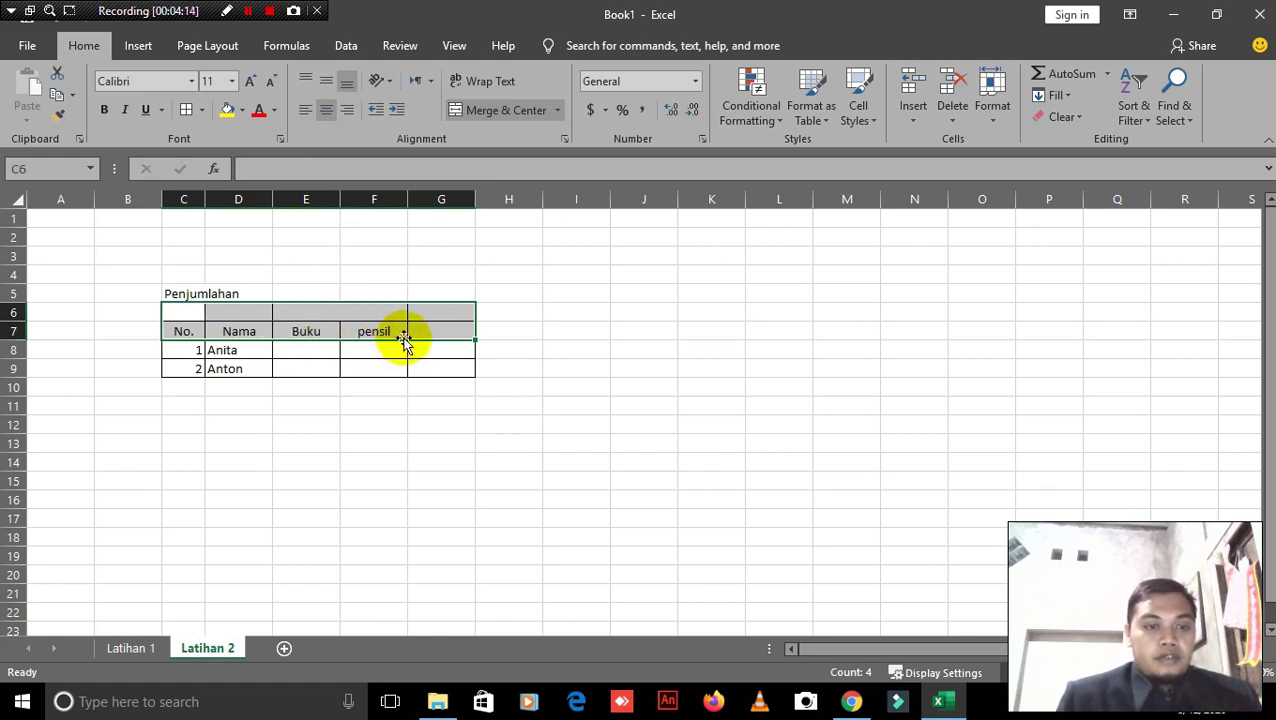
Step: Merge D6:D7 and C6:C7 separately and middle-align the "Nama" and "No." headers vertically
mouse_move(244, 319)
left_mouse_down()
mouse_move(228, 313)
mouse_move(232, 331)
left_mouse_up()
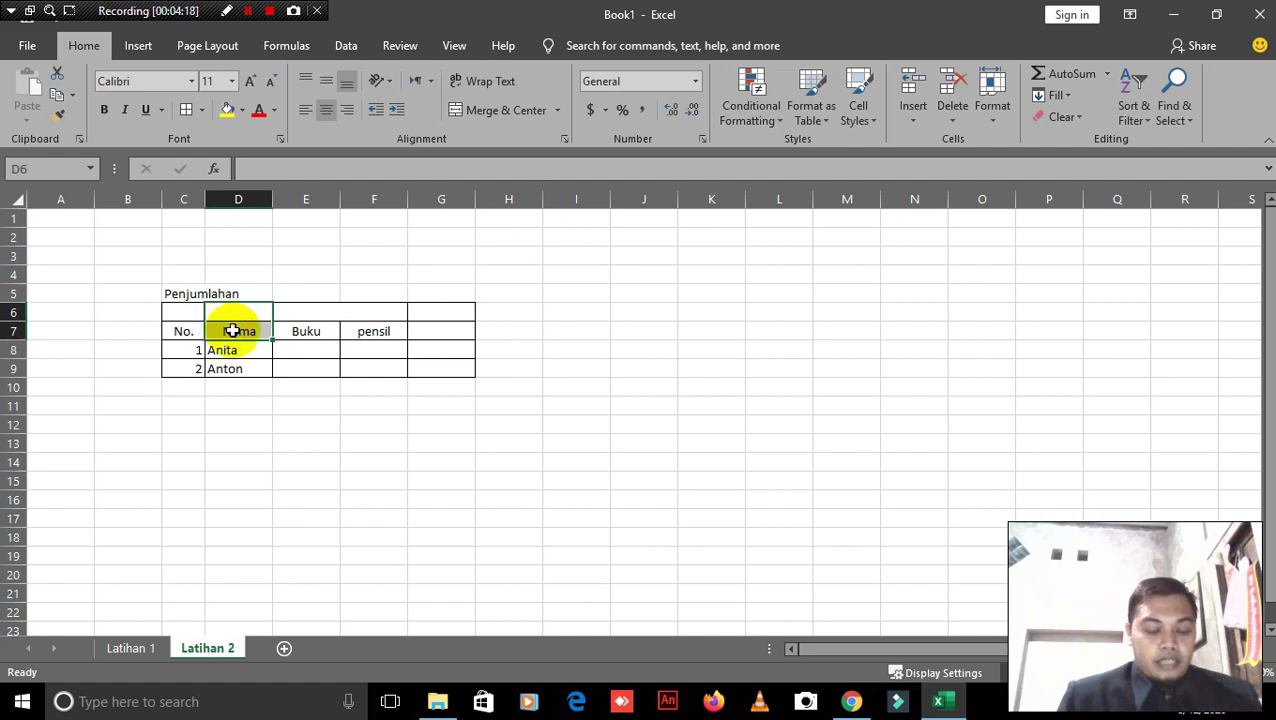
left_click(499, 111)
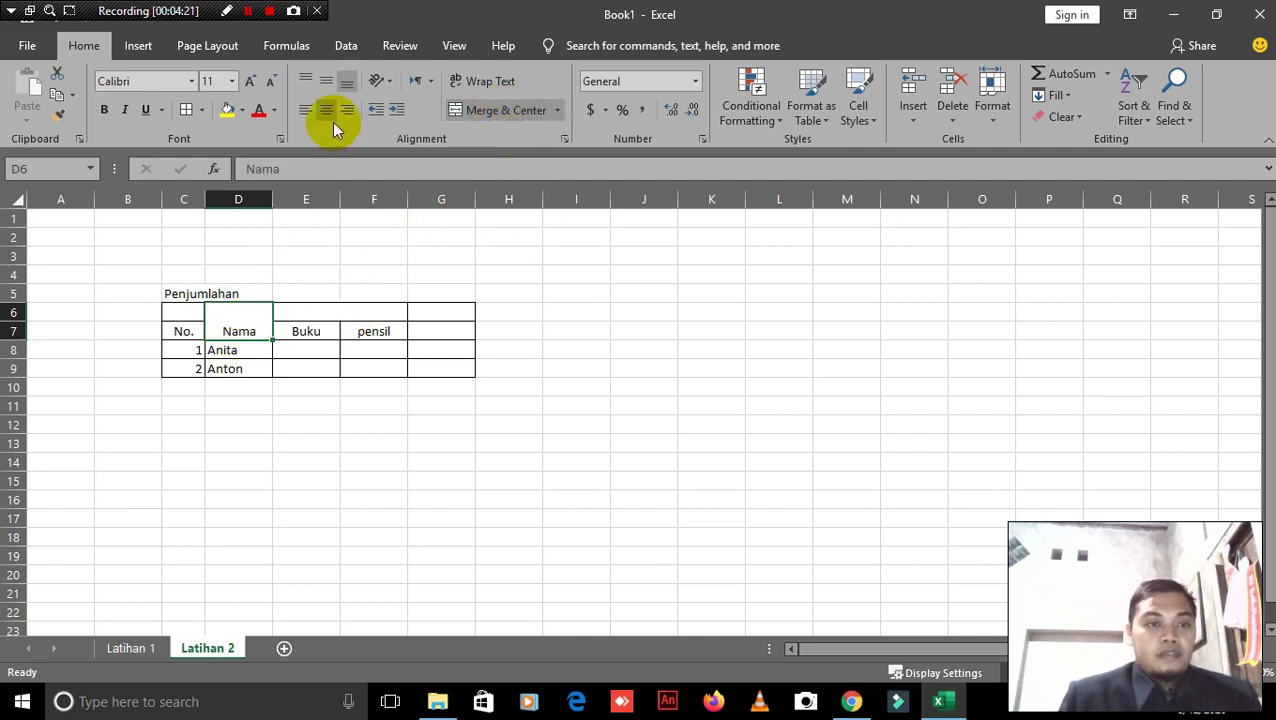
left_click(325, 83)
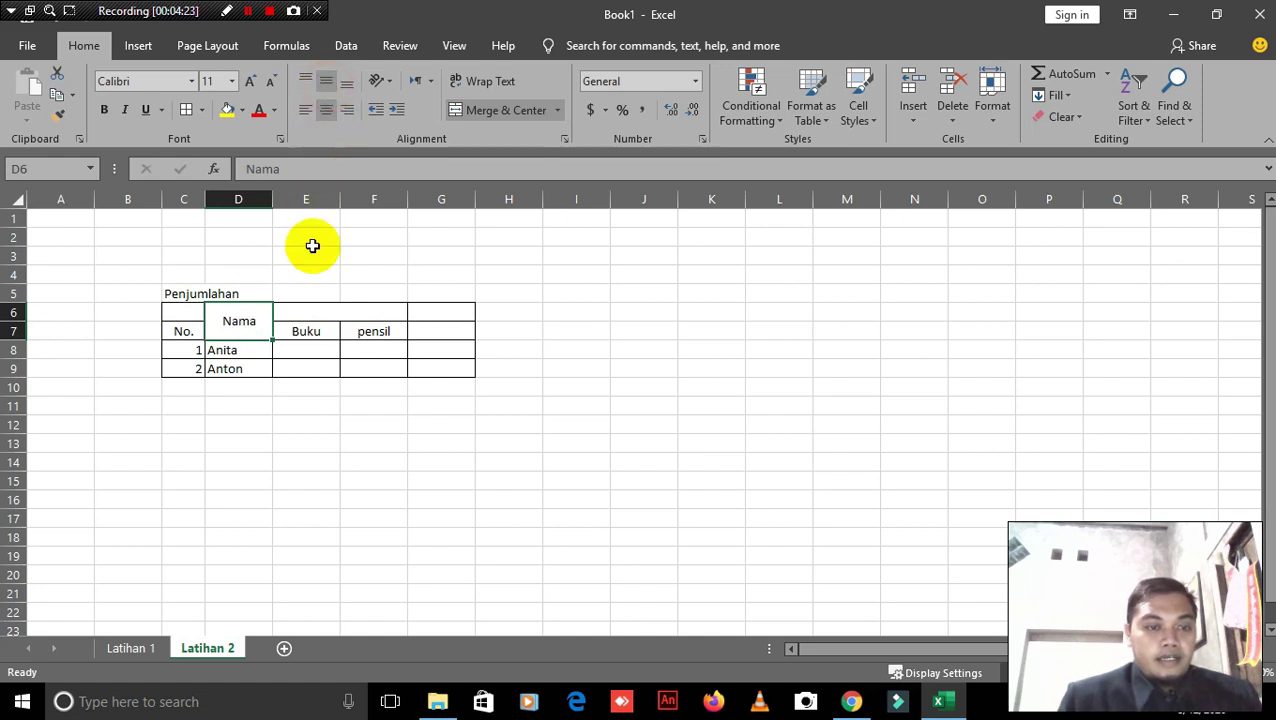
left_click(187, 315)
left_click_drag(187, 315, 184, 330)
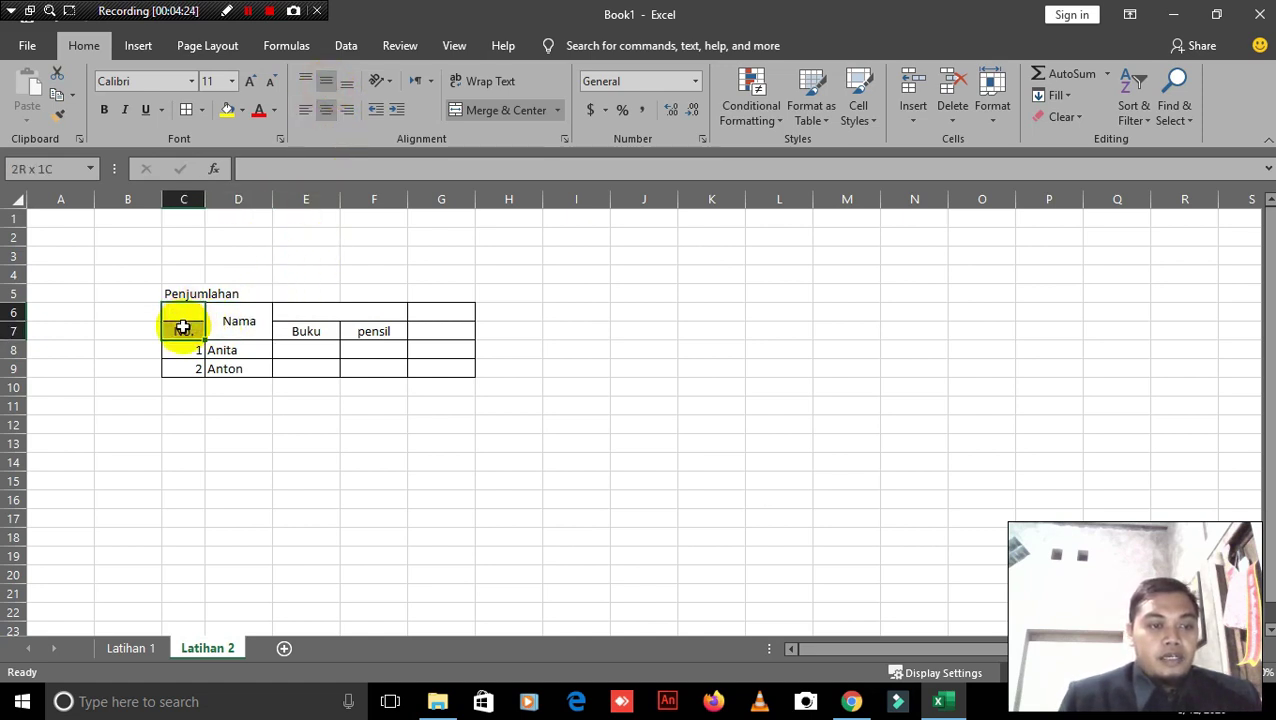
left_click(466, 114)
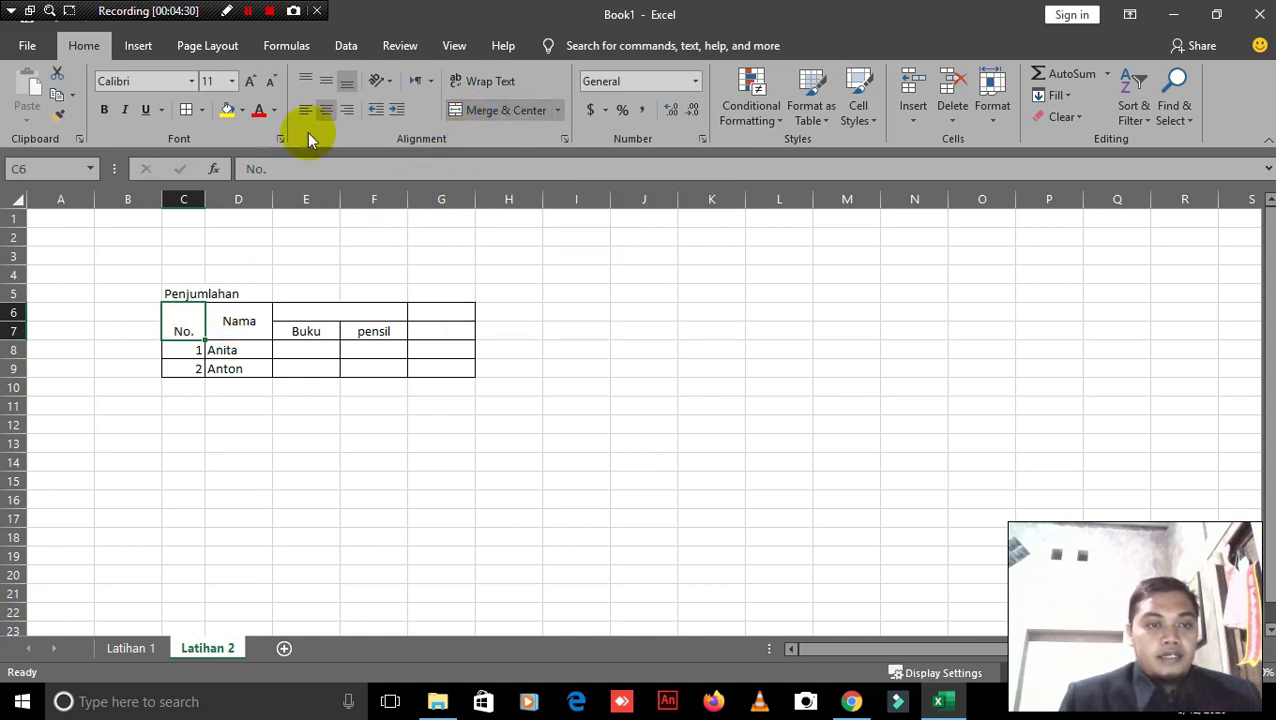
left_click(325, 82)
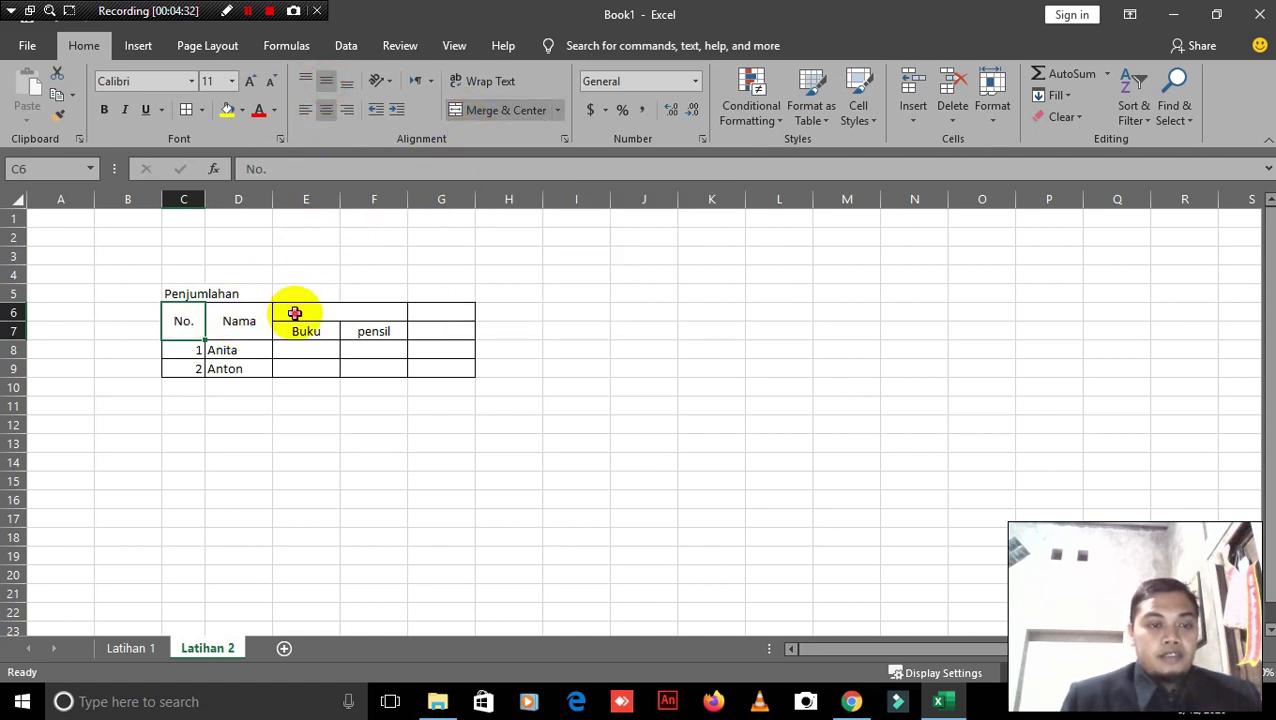
Step: Enter the group header "Pembelian" in the merged cell E6:F6
left_click_drag(296, 313, 355, 311)
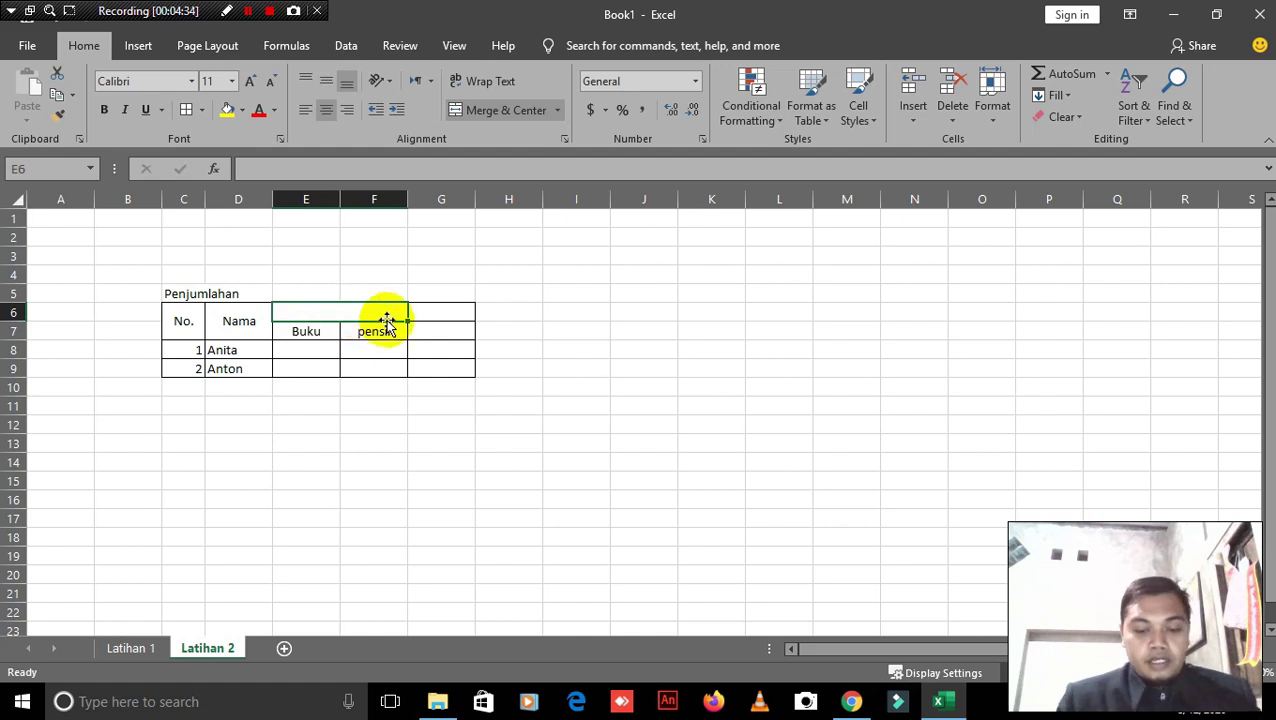
type("Pembelian")
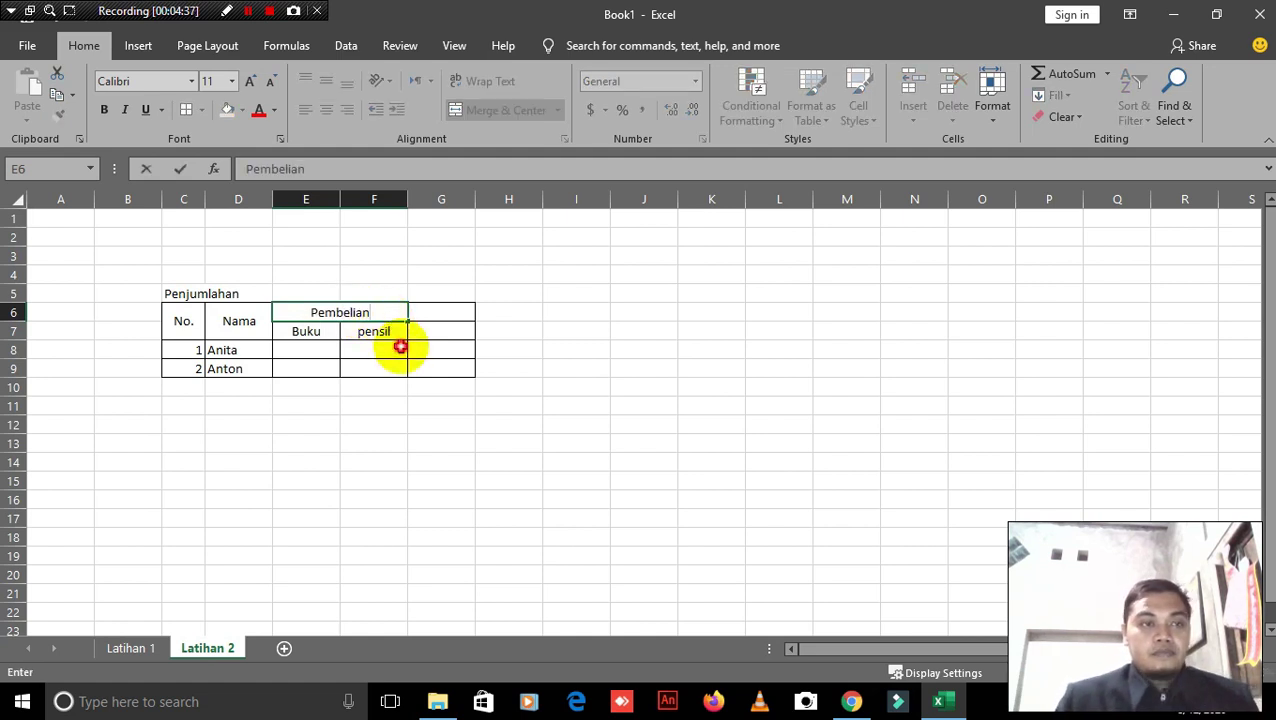
key("Return")
left_click(521, 342)
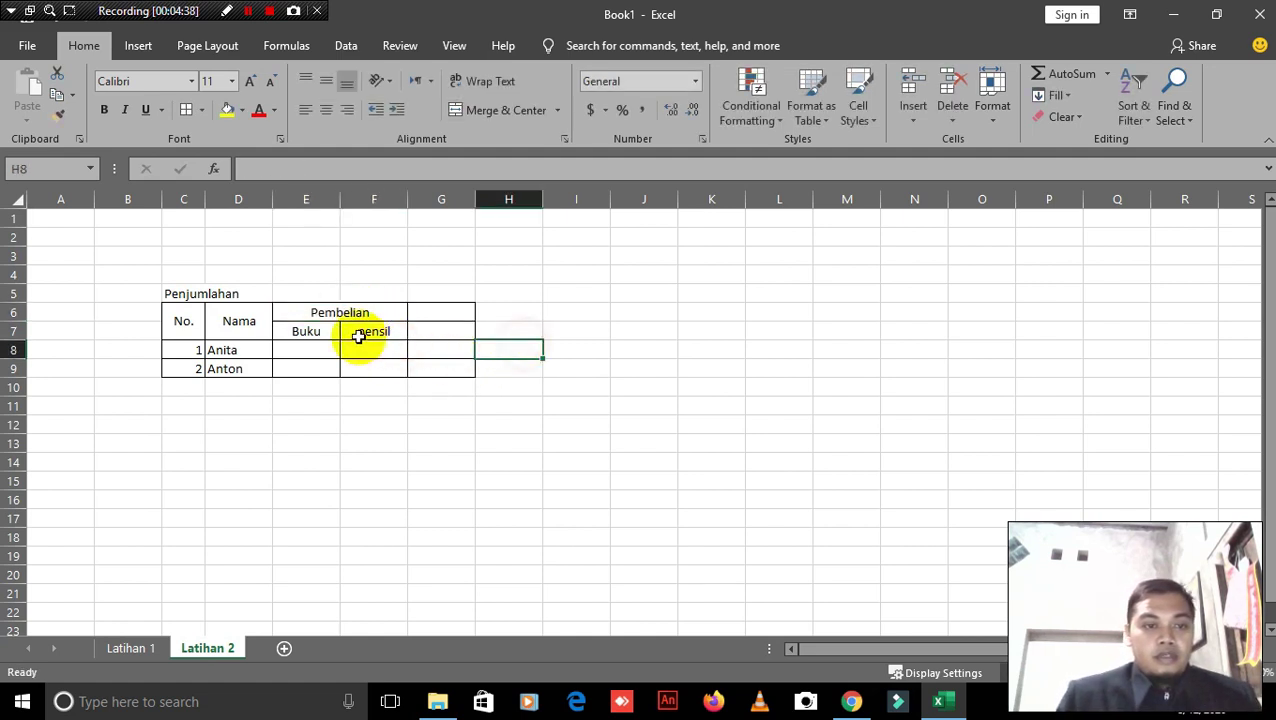
Step: Enter the first person's purchase amounts, 3000 for Buku in E8 and 2000 for pensil in F8
left_click(313, 333)
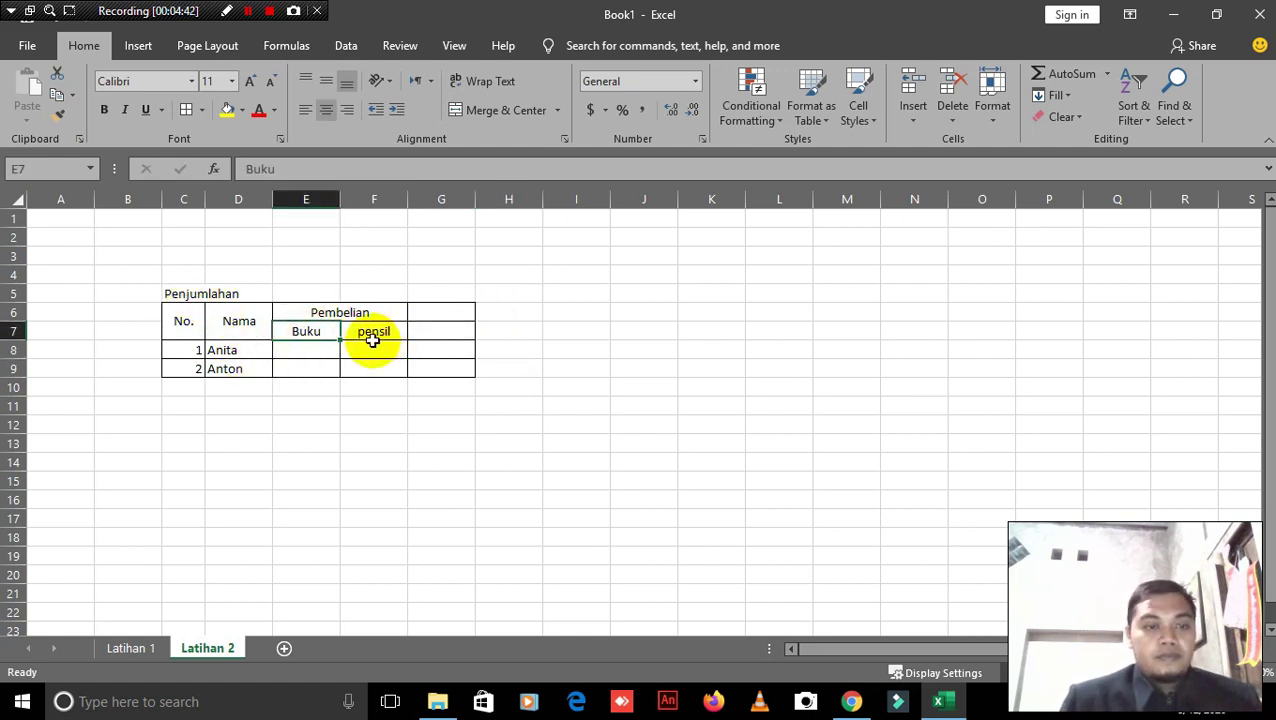
left_click(313, 350)
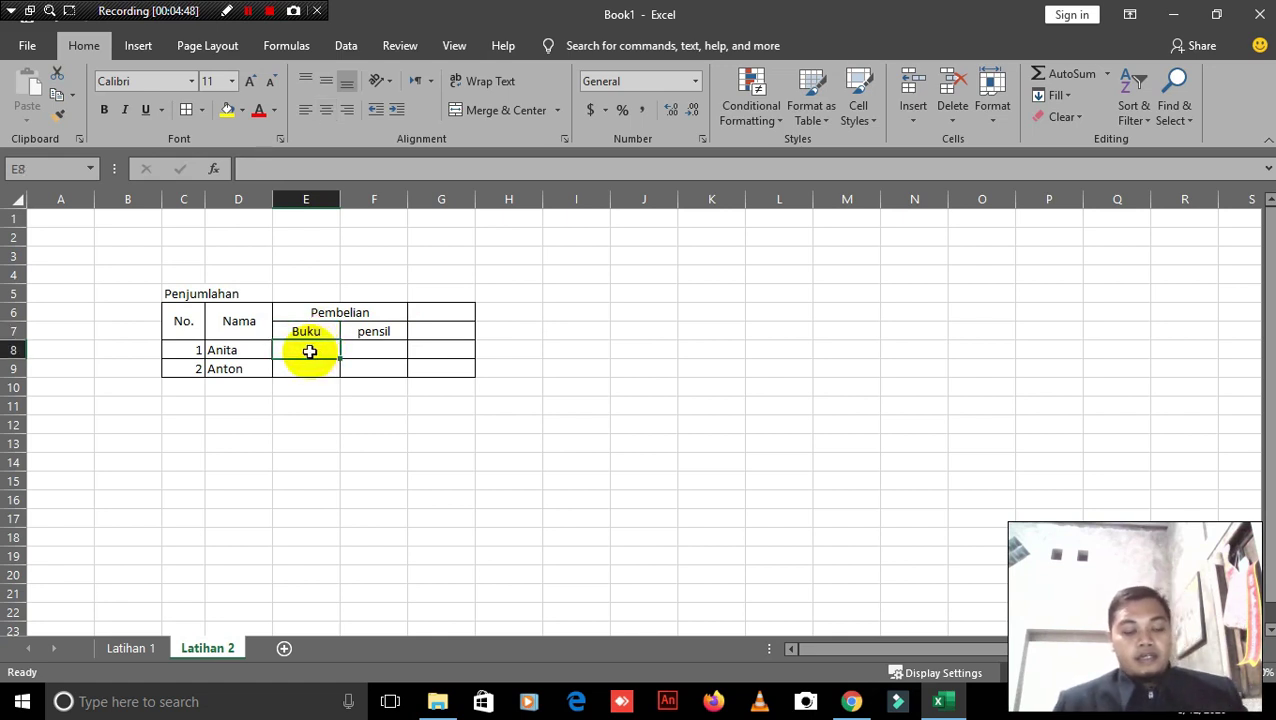
type("300")
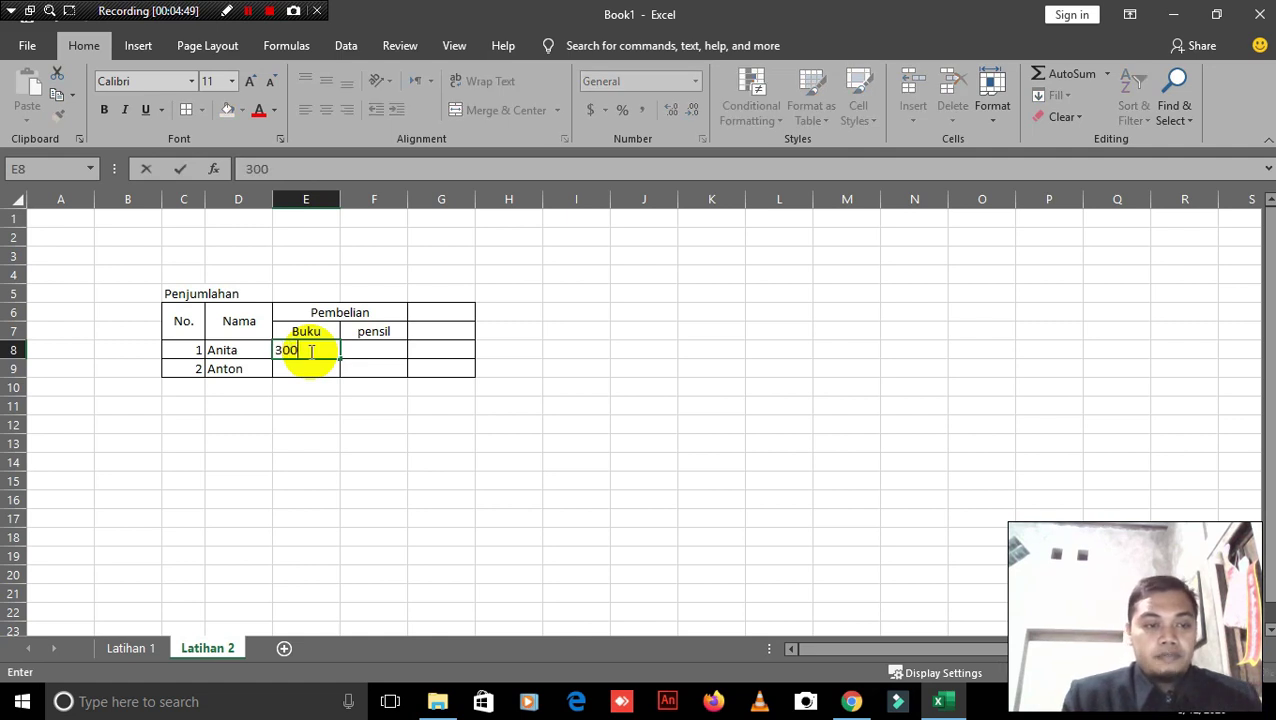
type("0")
left_click(368, 348)
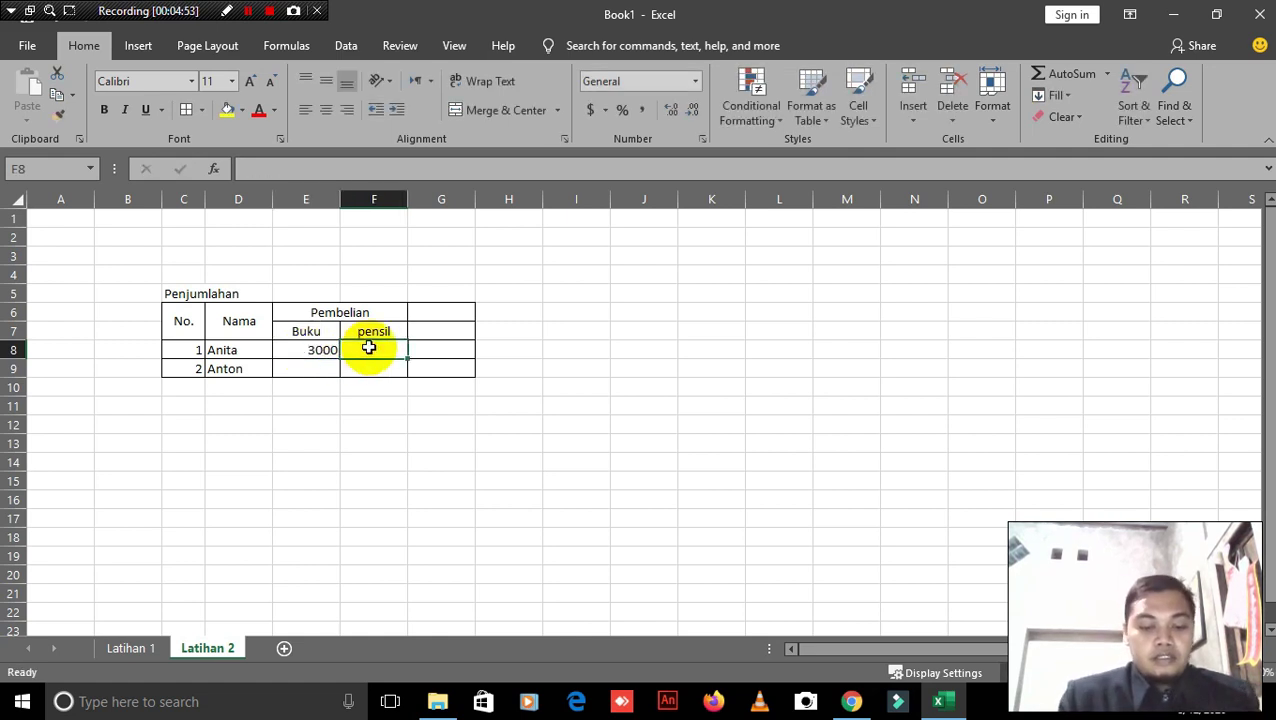
type("200")
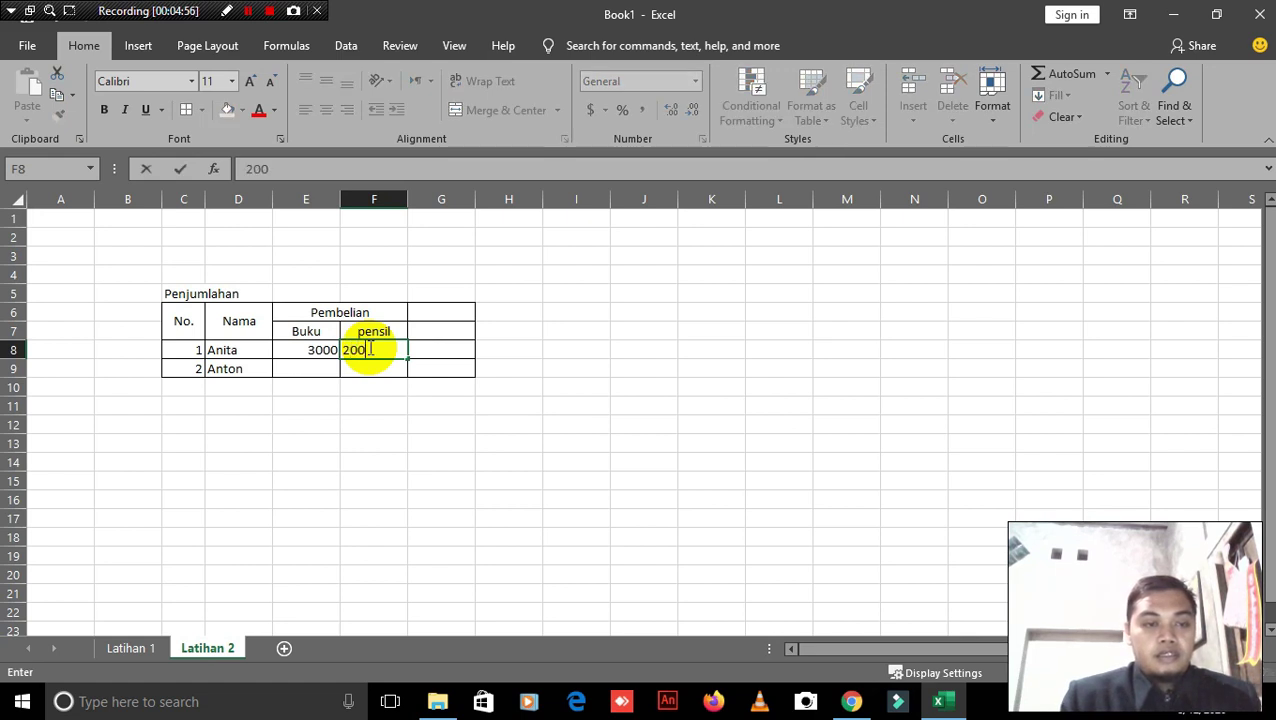
type("0")
Step: Enter the second person's purchase amounts, 6000 for Buku in E9 and 3000 for pensil in F9
left_click(310, 365)
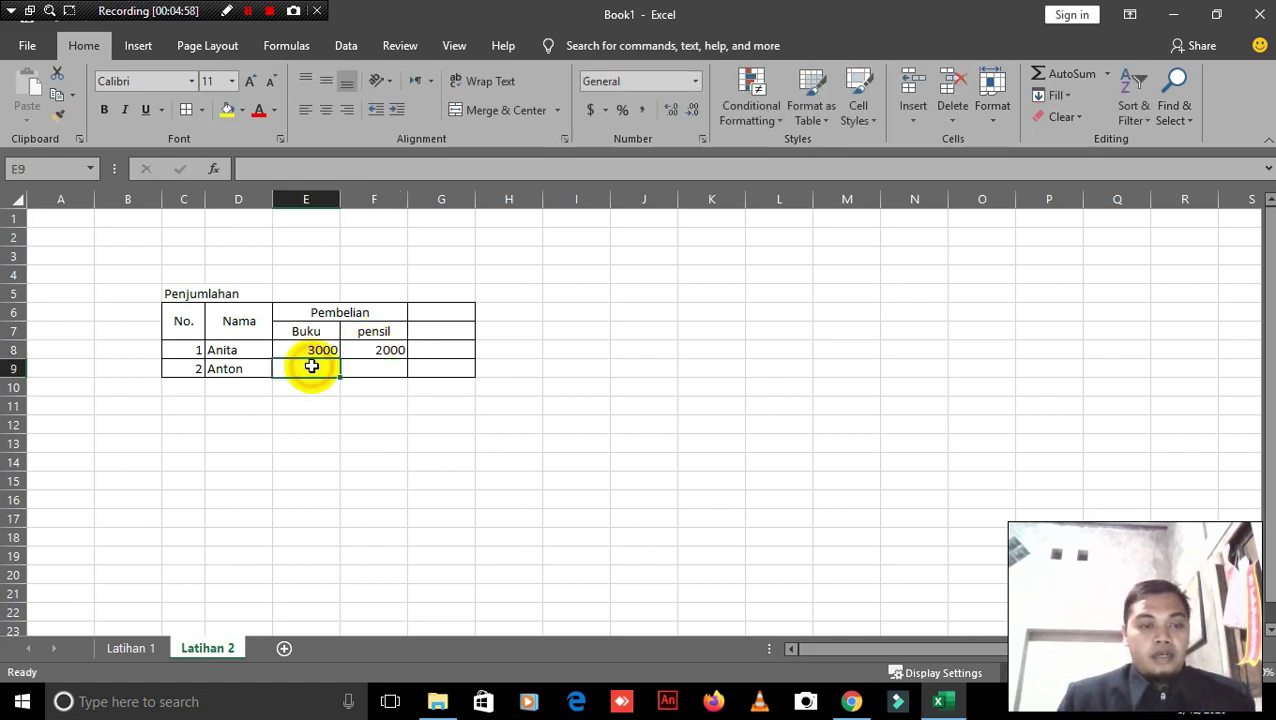
type("6000")
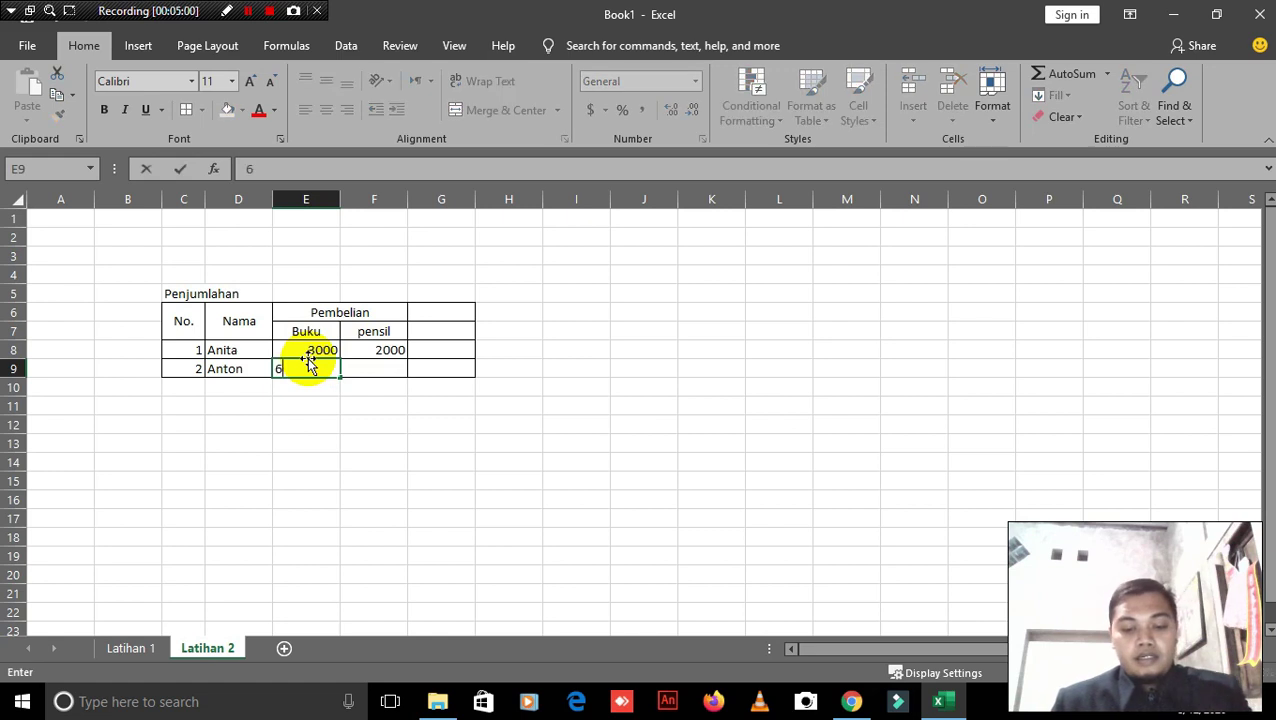
left_click(376, 368)
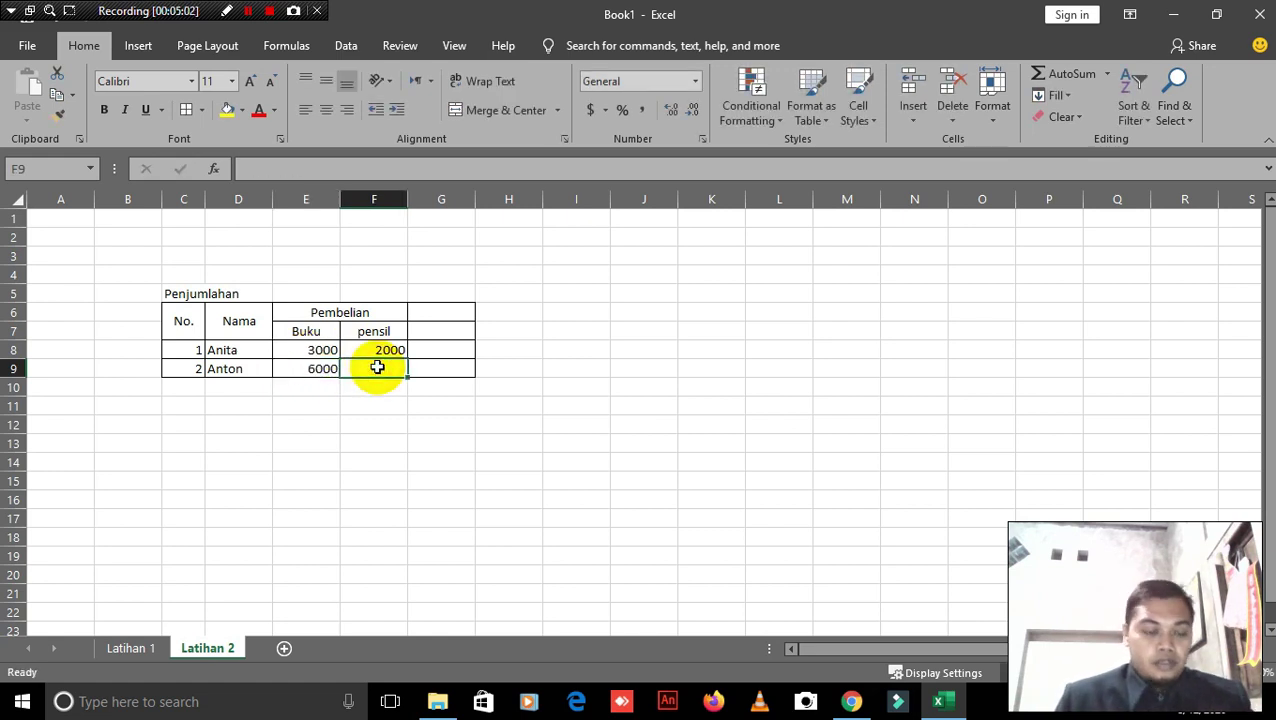
type("30")
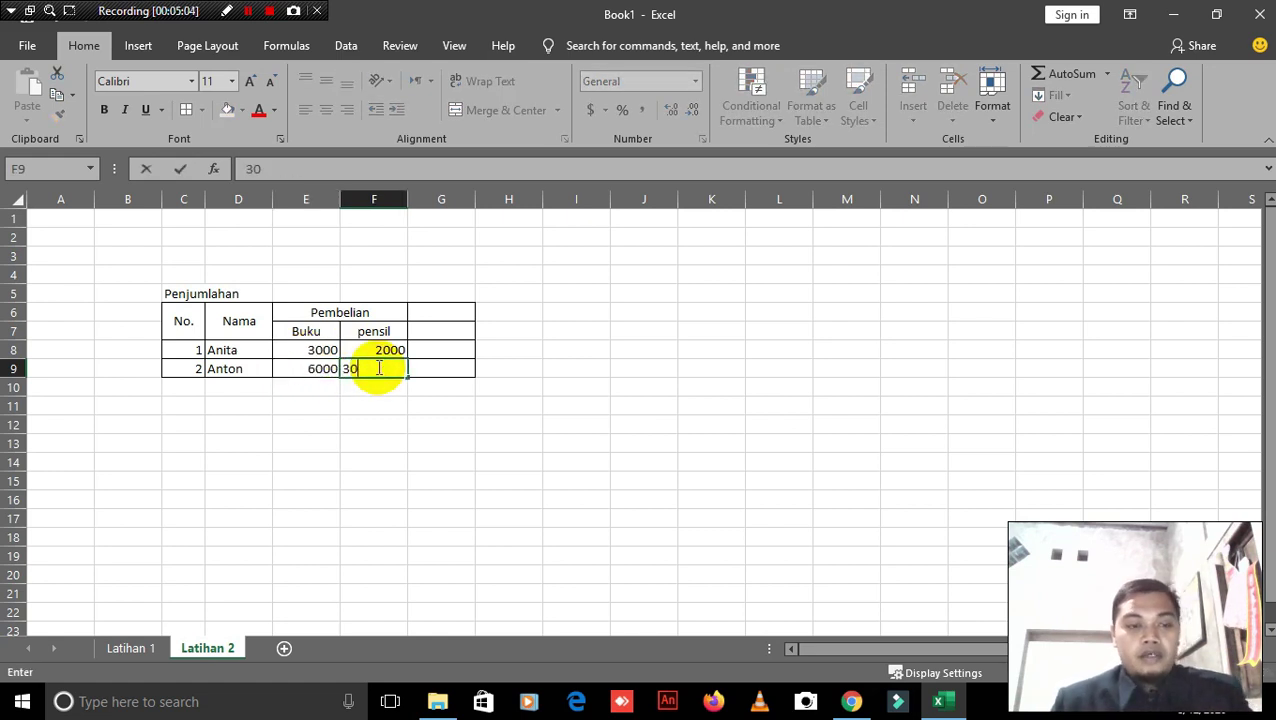
type("00")
left_click(445, 347)
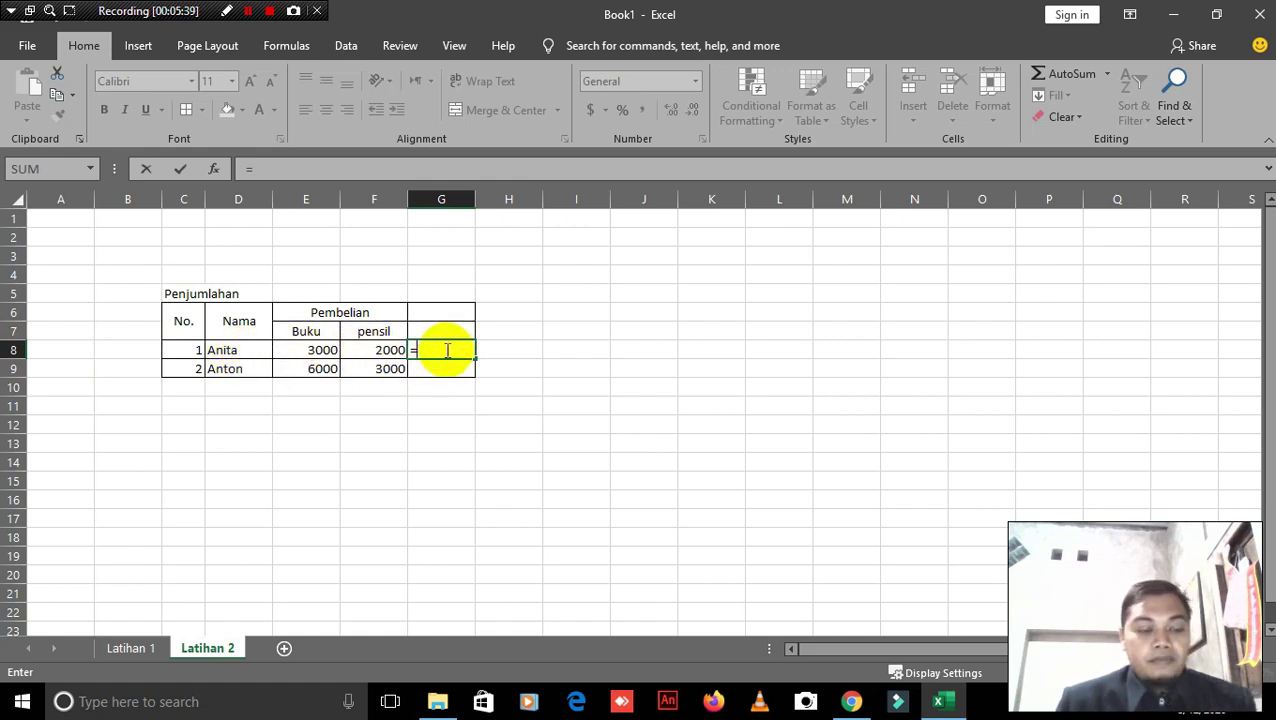
Step: Complete the formula =E8+F8 in G8 to add the first person's Buku and pensil amounts
left_click(319, 349)
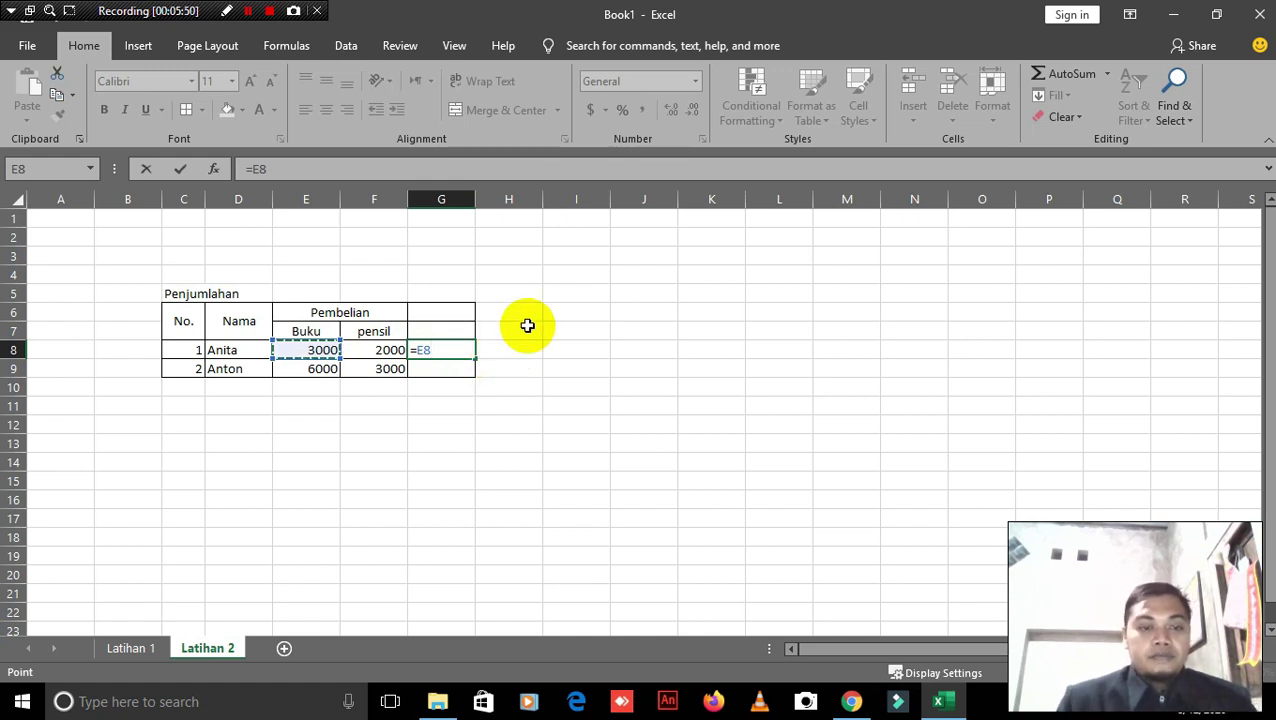
type("+")
left_click(450, 349)
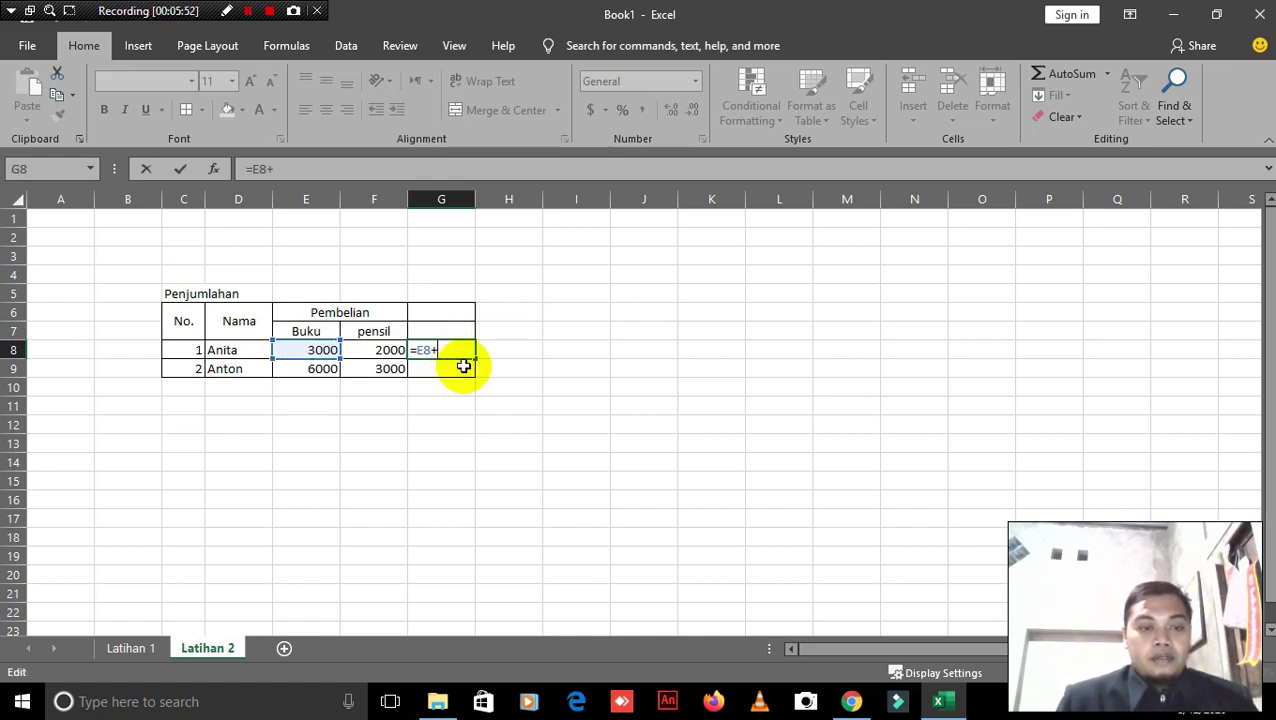
left_click(370, 350)
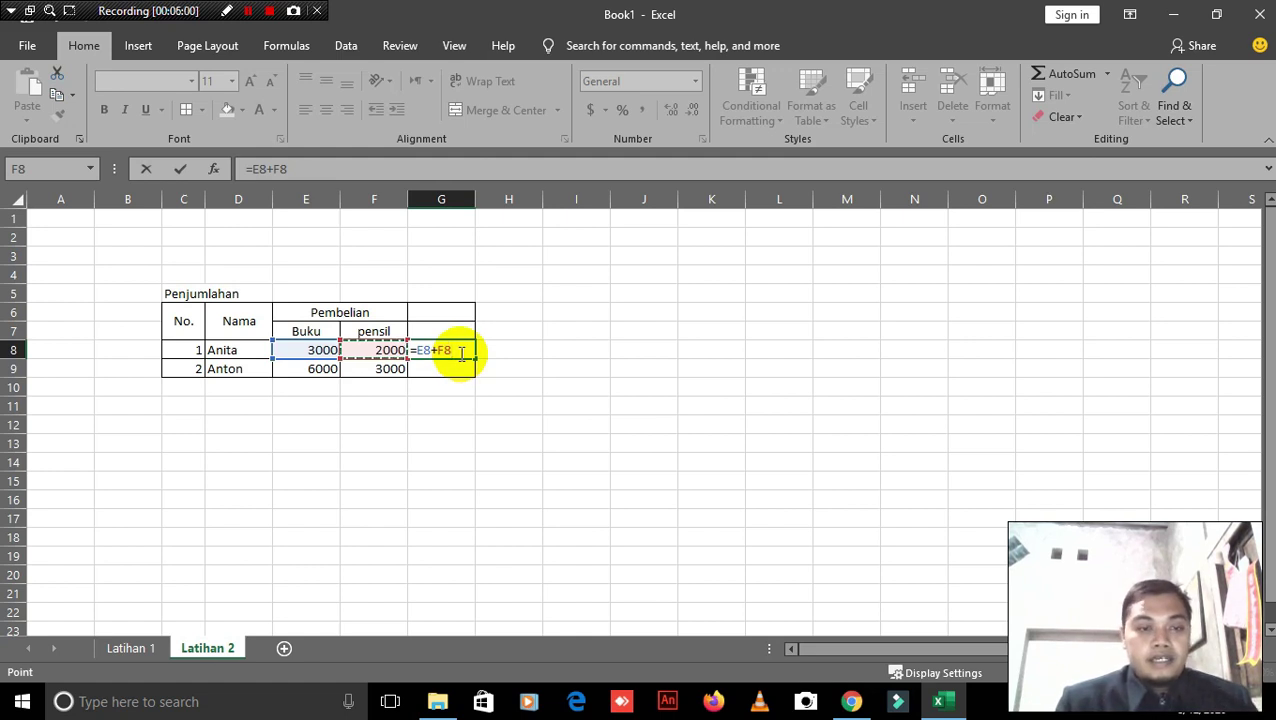
key("Return")
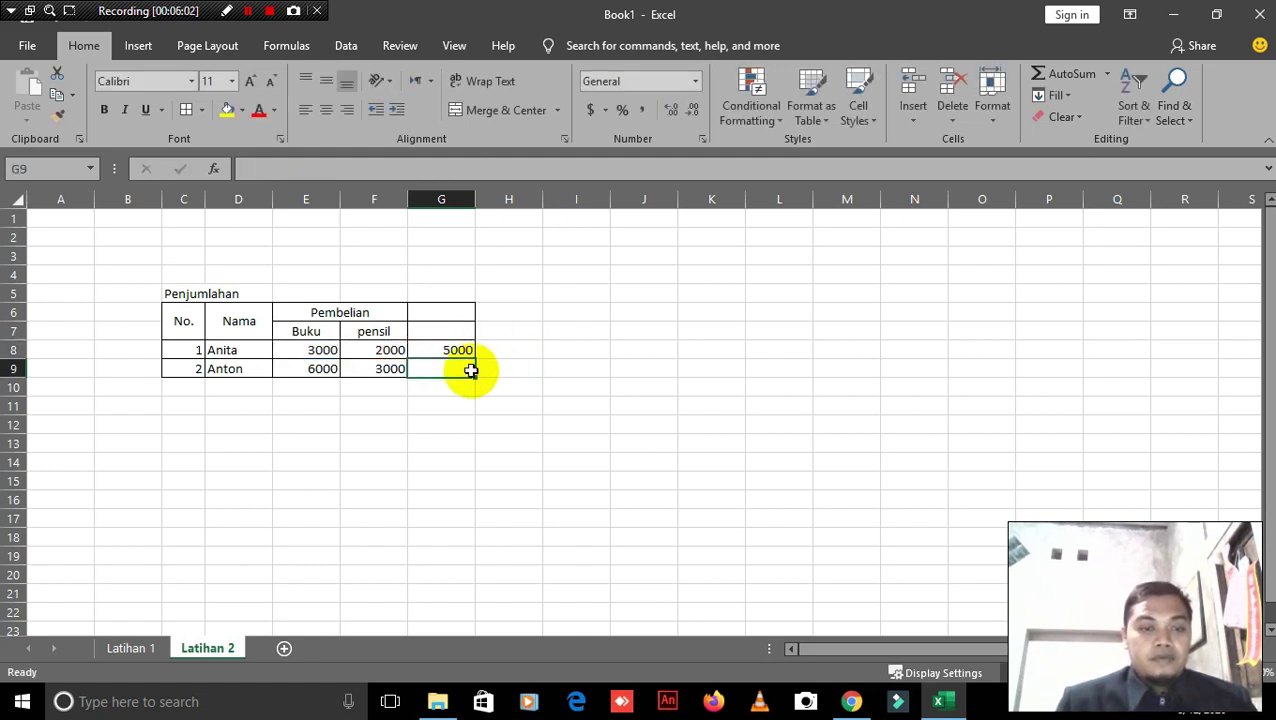
Step: Enter the formula =E9+F9 in G9 to add the second person's Buku and pensil amounts
type("=")
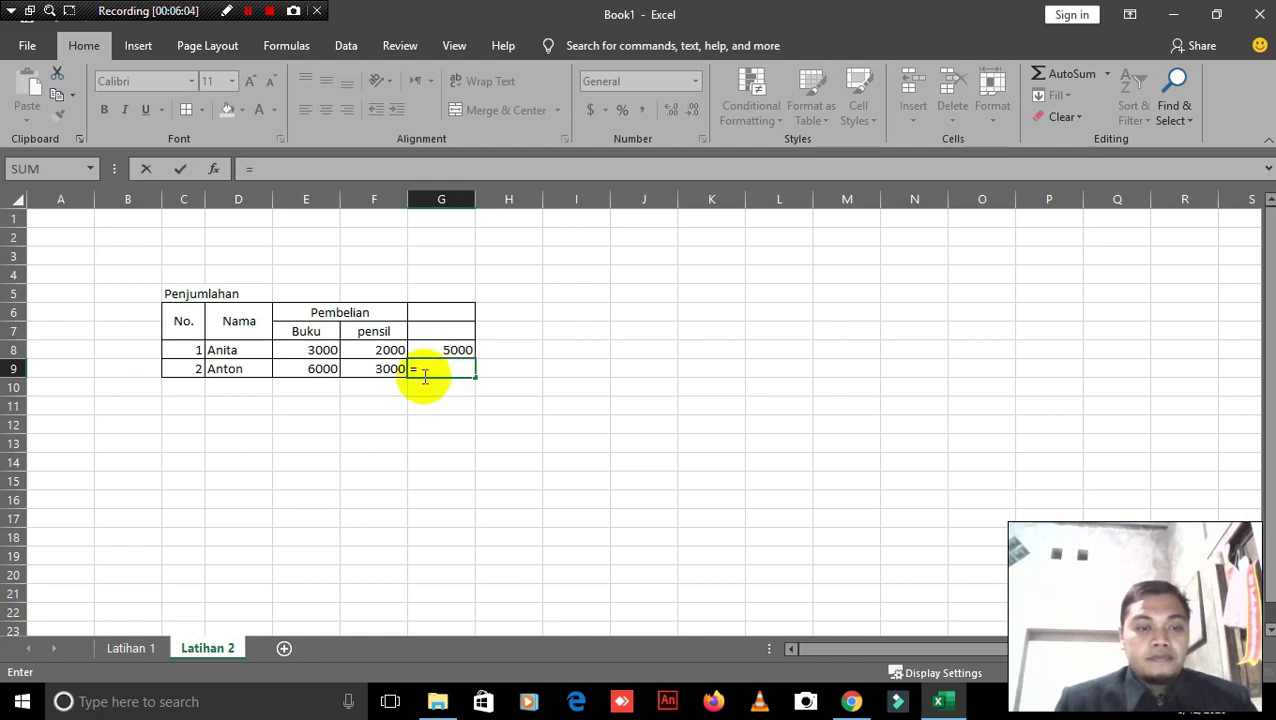
left_click(313, 367)
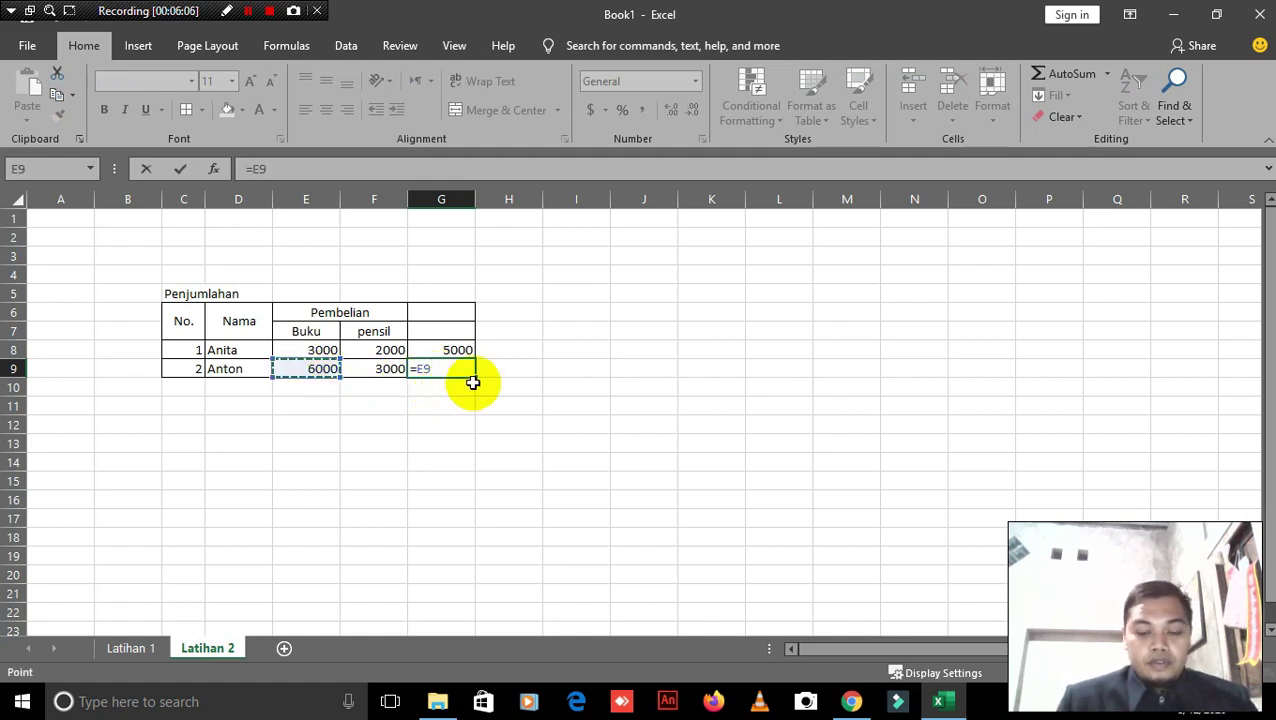
type("+")
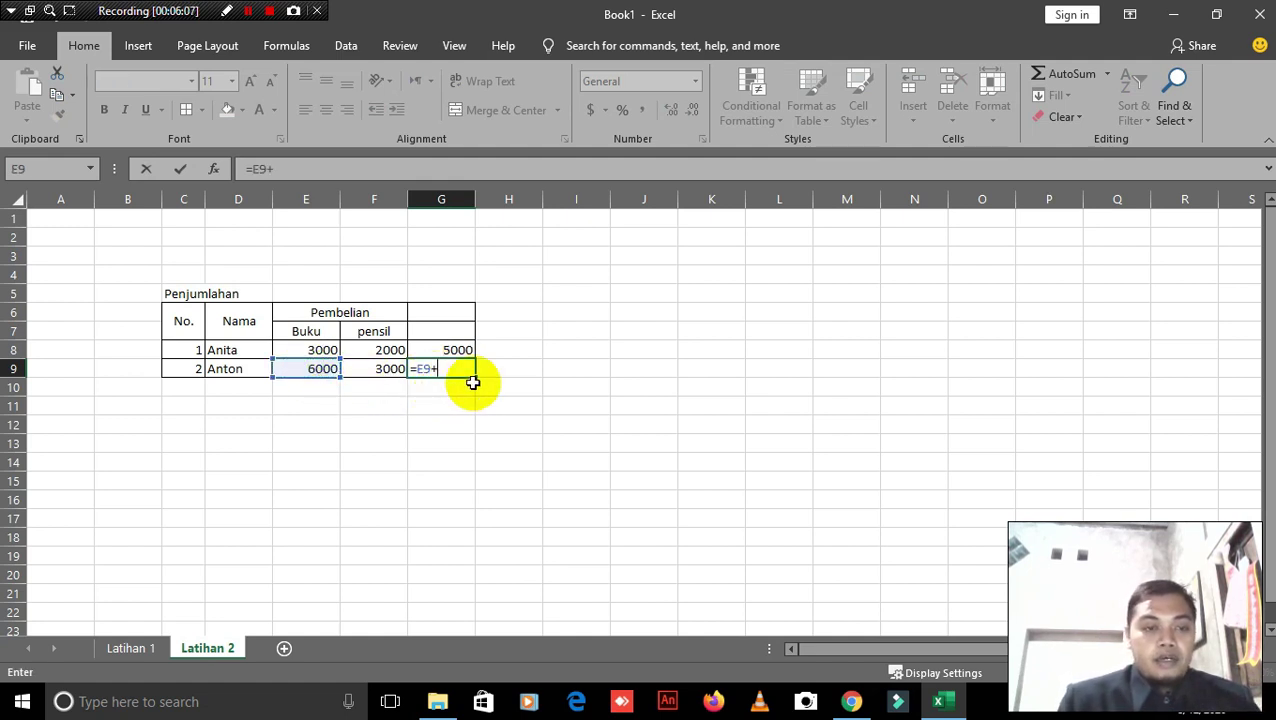
left_click(395, 376)
key("Return")
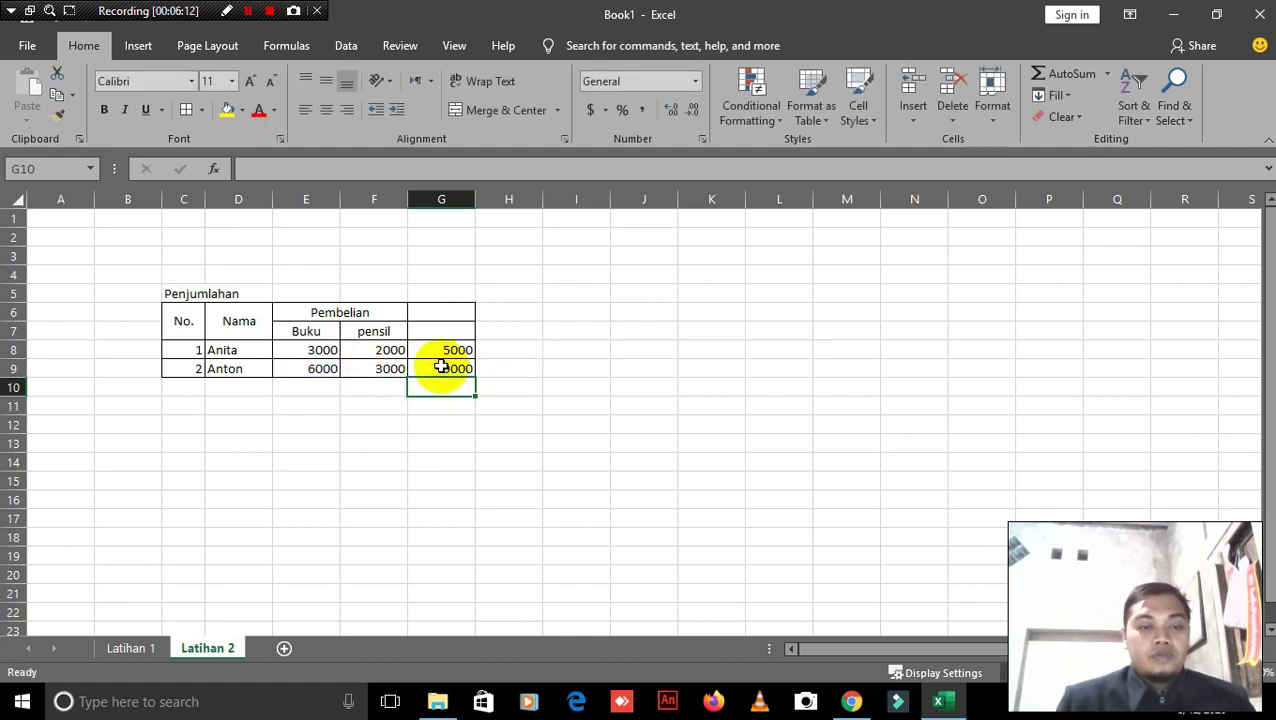
Step: Merge and center G6:G7 and enter the header "TOTAL BELANJA" in it
left_click_drag(436, 309, 437, 326)
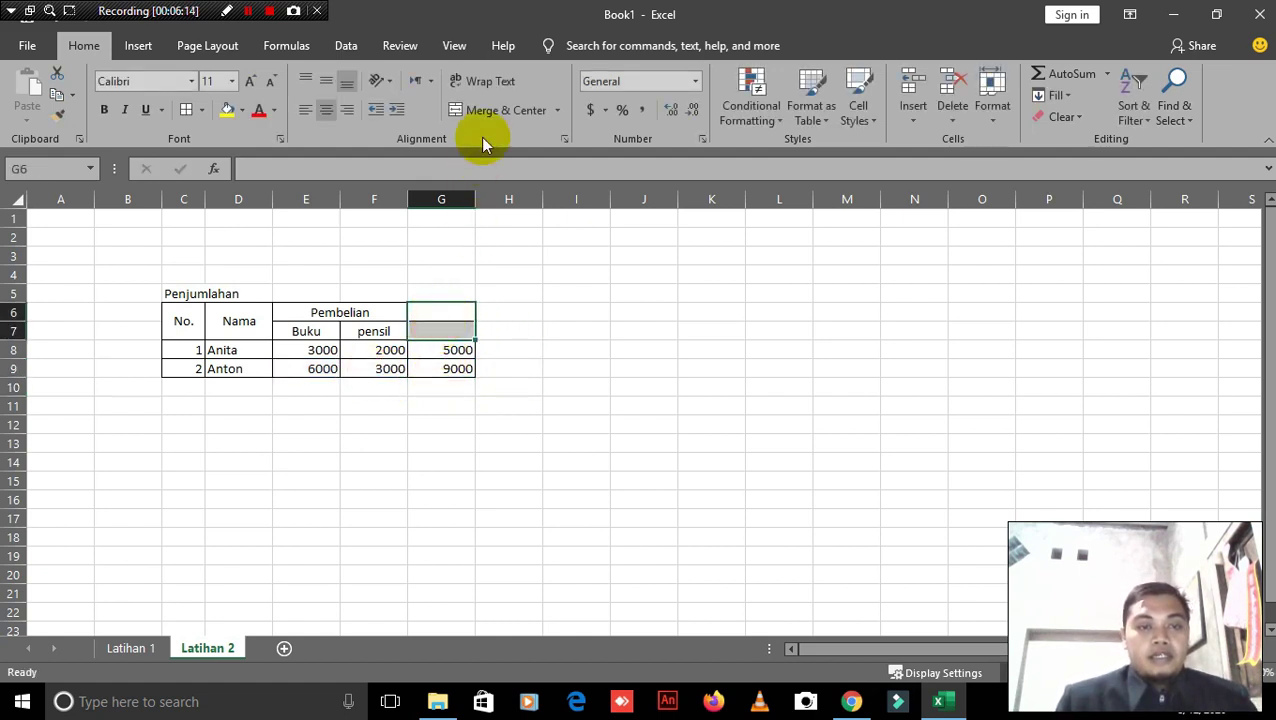
left_click(487, 110)
type("TOTAL")
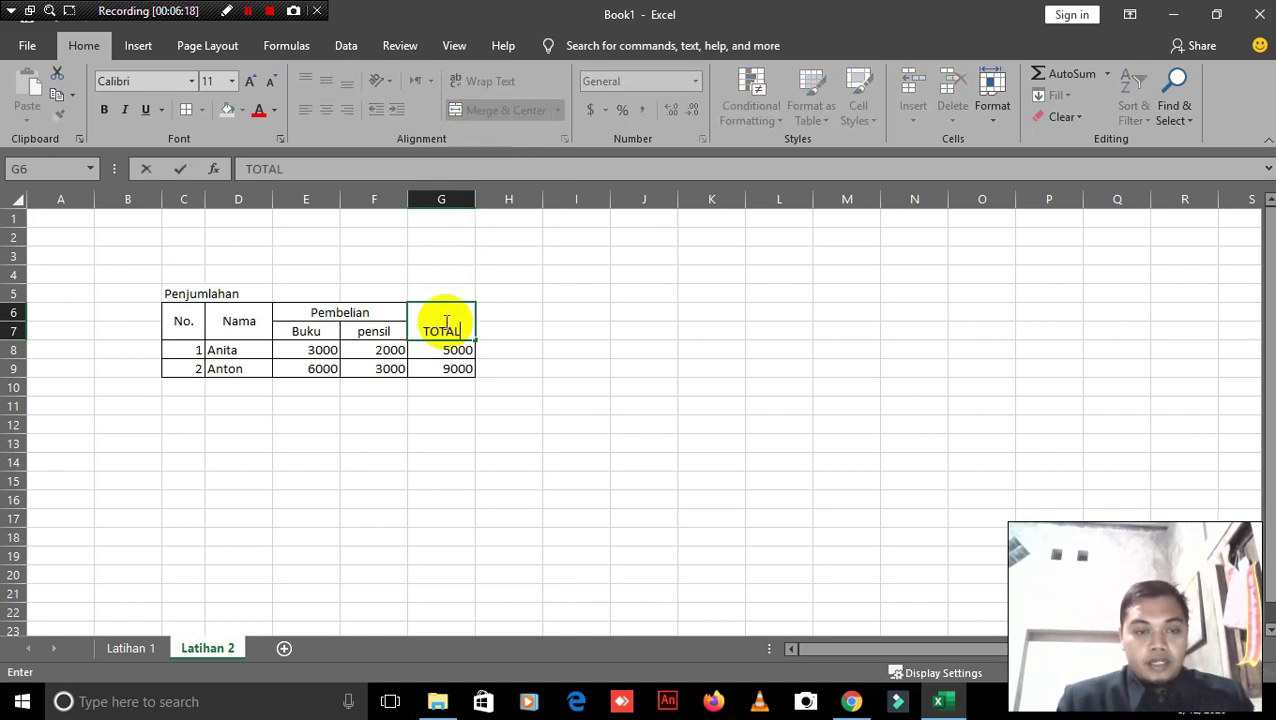
type(" BELANJA")
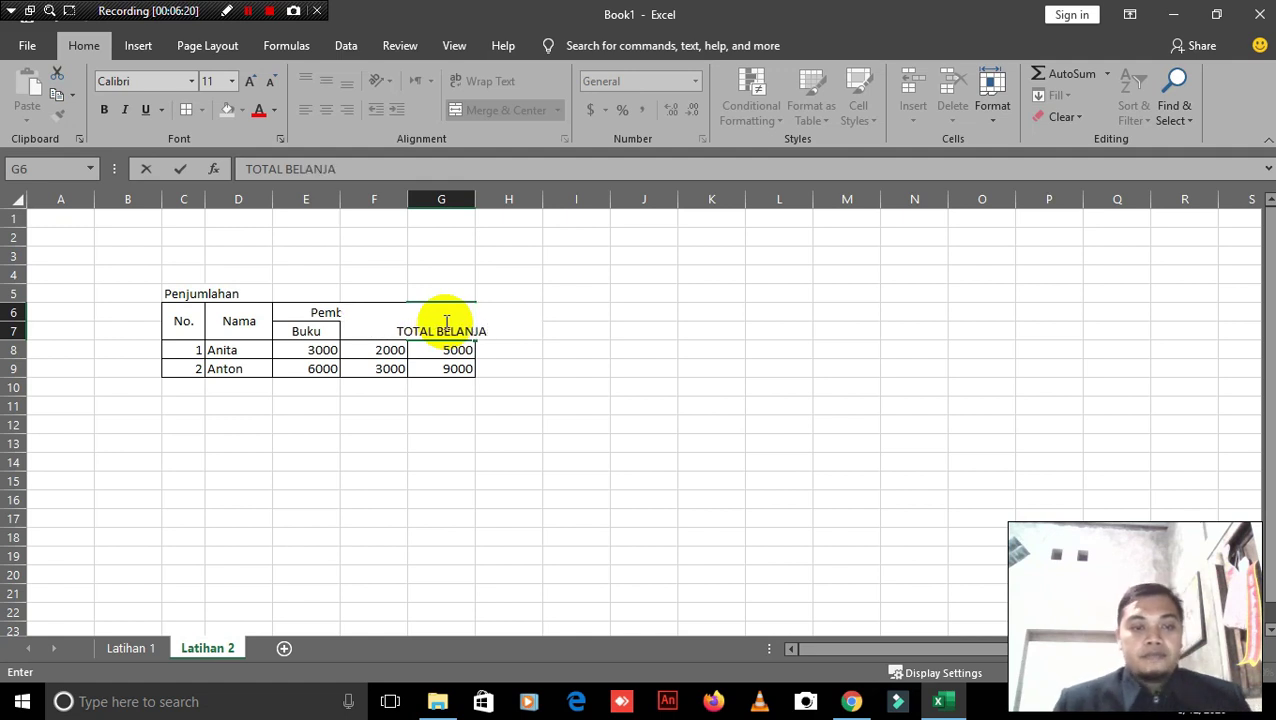
left_click(527, 287)
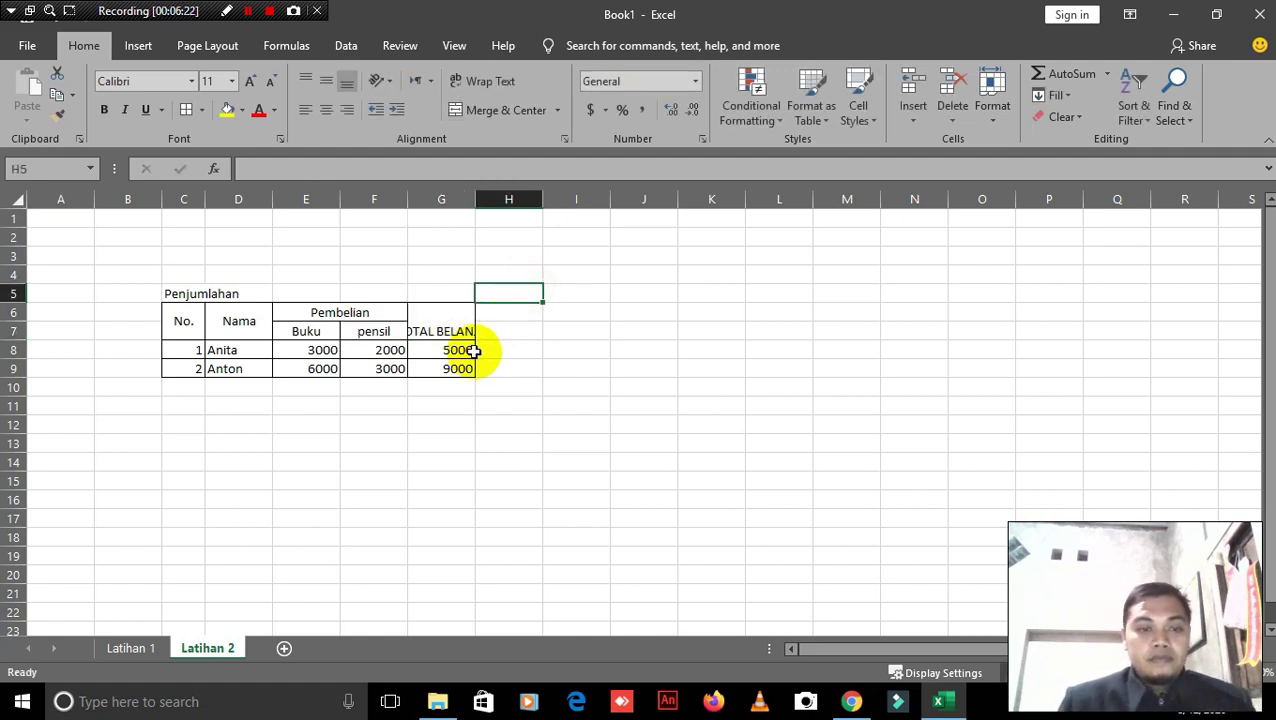
Step: Narrow column G slightly and wrap the "TOTAL BELANJA" header text onto two lines
left_click(444, 322)
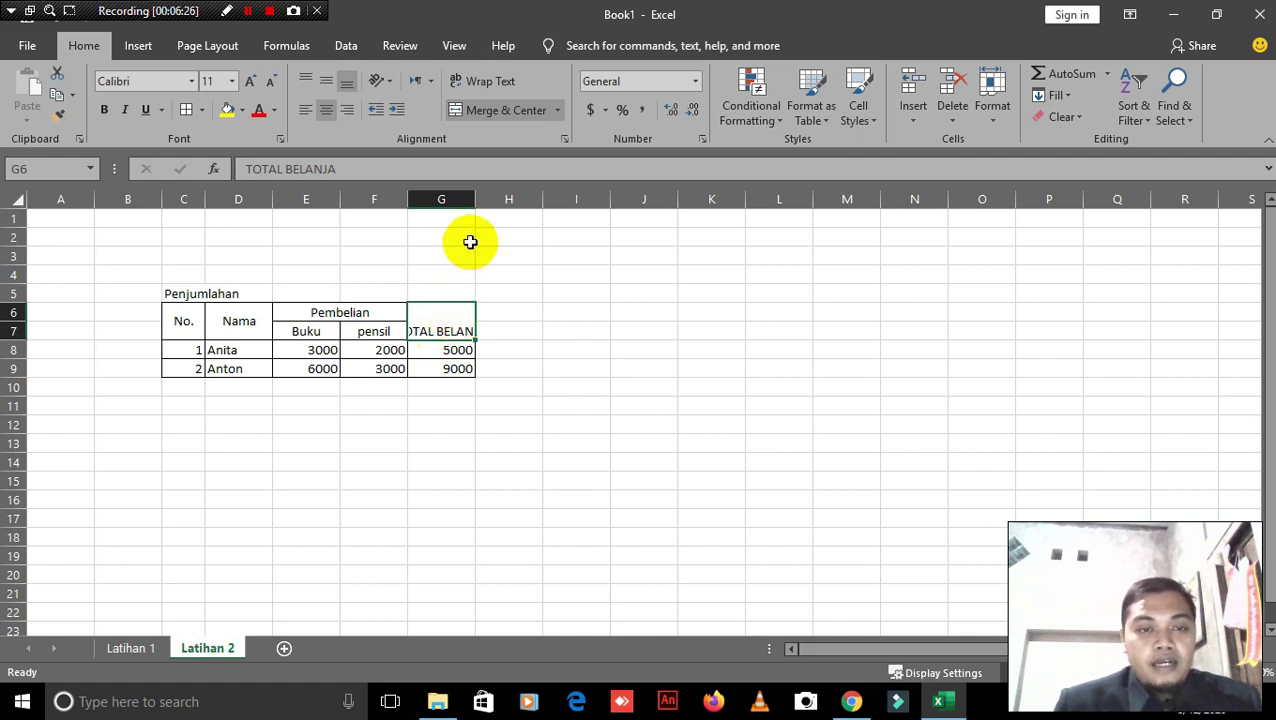
mouse_move(475, 200)
left_mouse_down()
mouse_move(525, 203)
mouse_move(468, 205)
left_mouse_up()
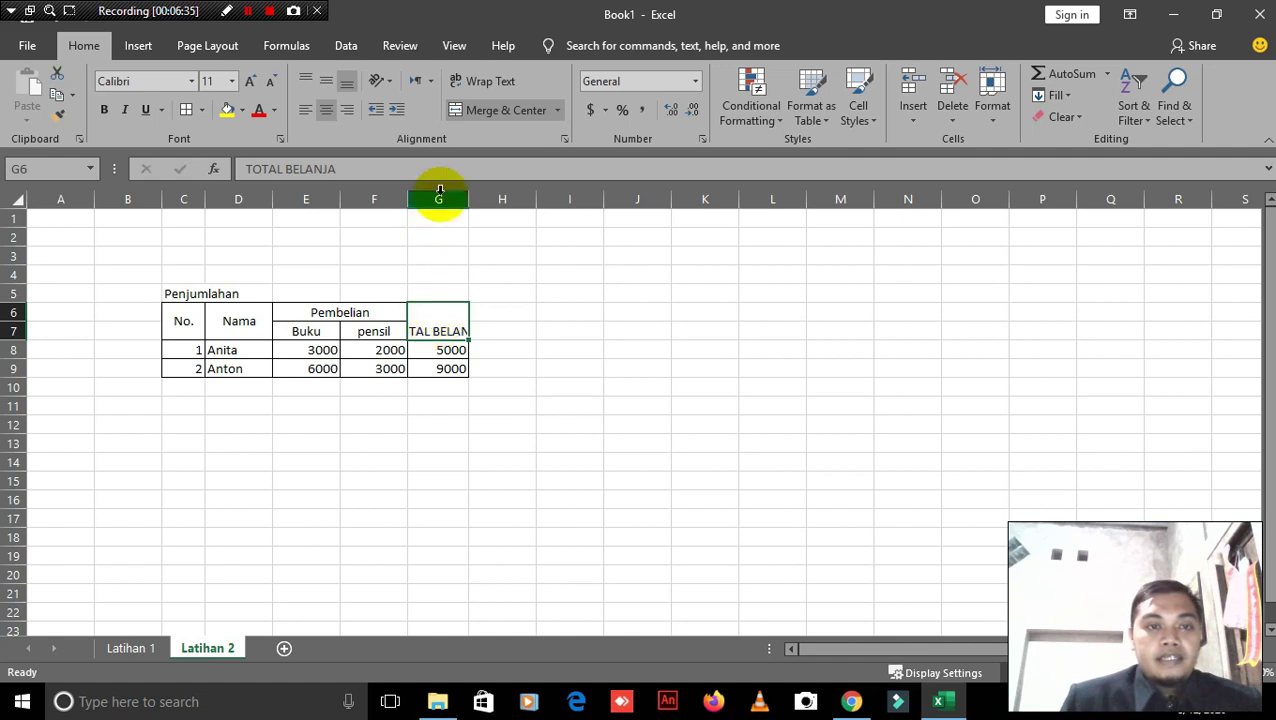
left_click(494, 82)
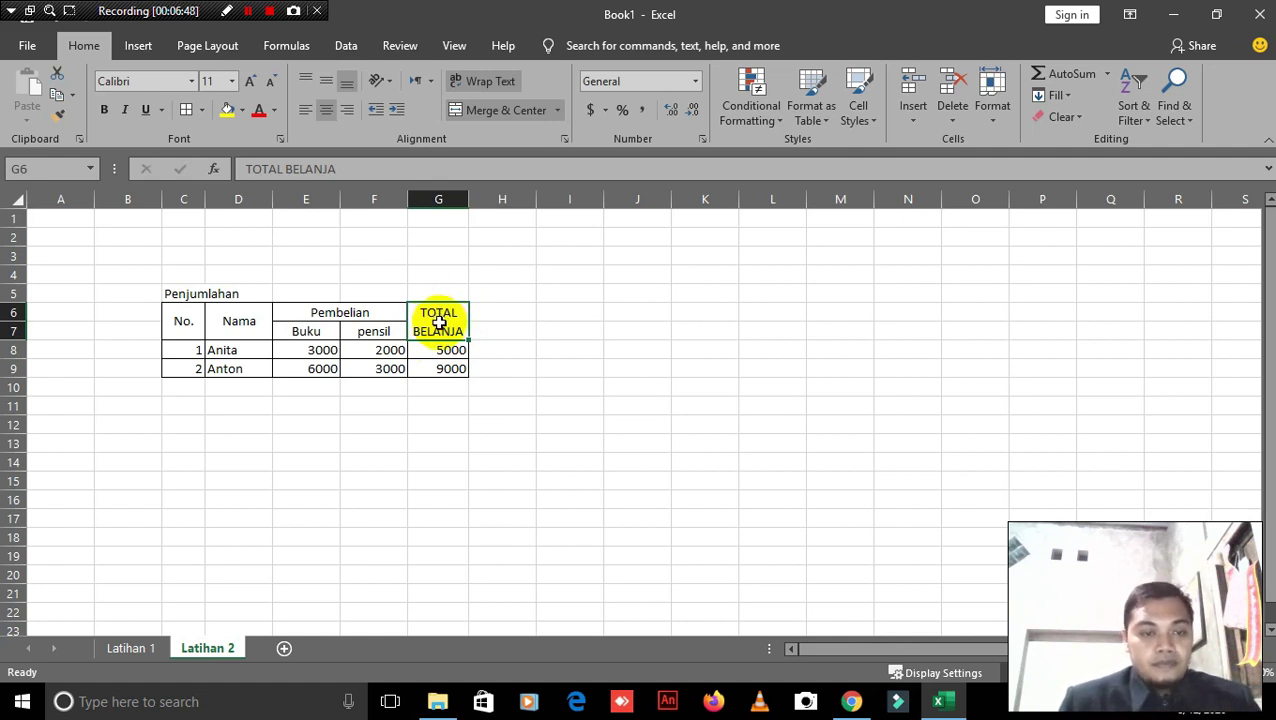
Step: Merge and center the "Penjumlahan" title across C5:G5 and fill it yellow
left_click(196, 292)
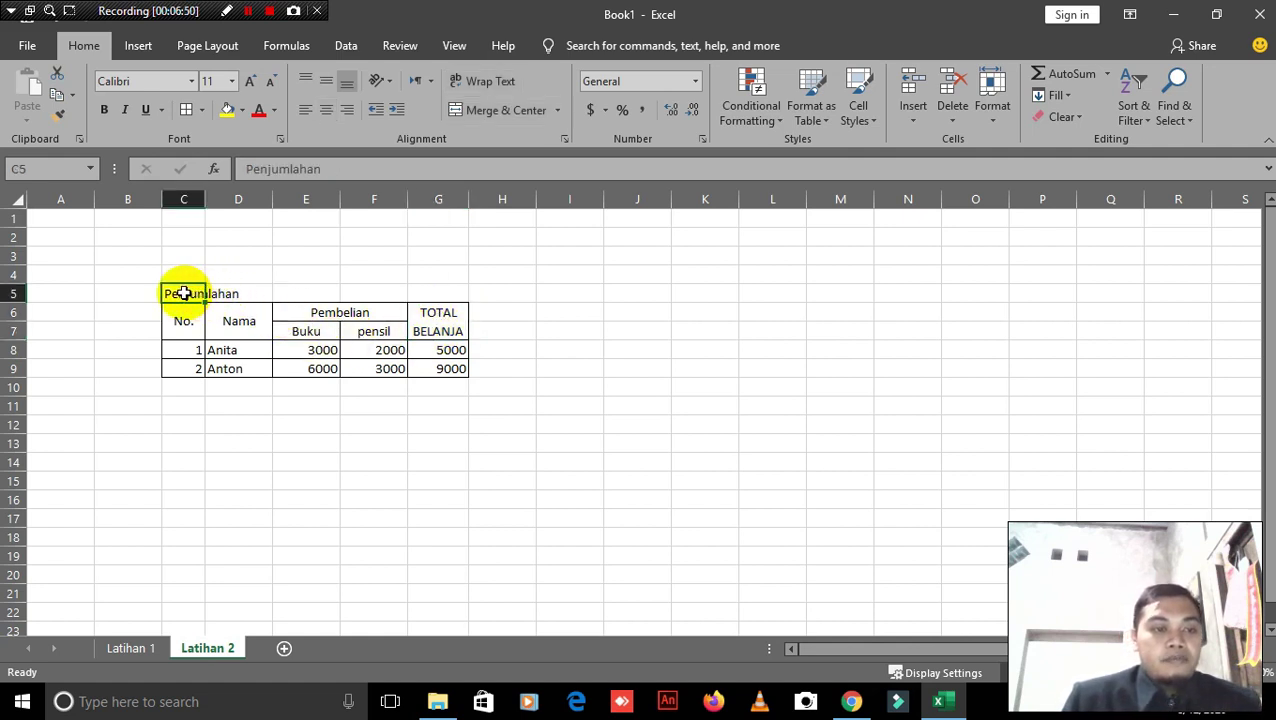
left_click_drag(184, 293, 438, 296)
left_click(484, 111)
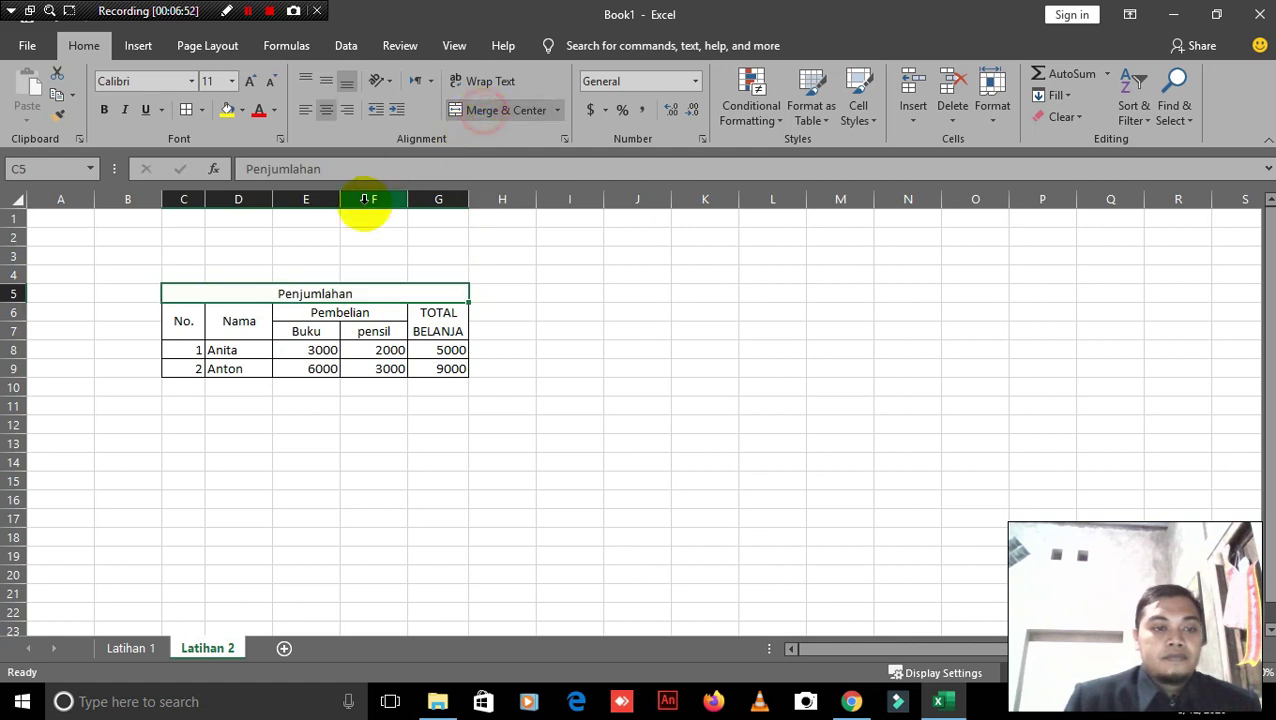
left_click(226, 110)
left_click(345, 405)
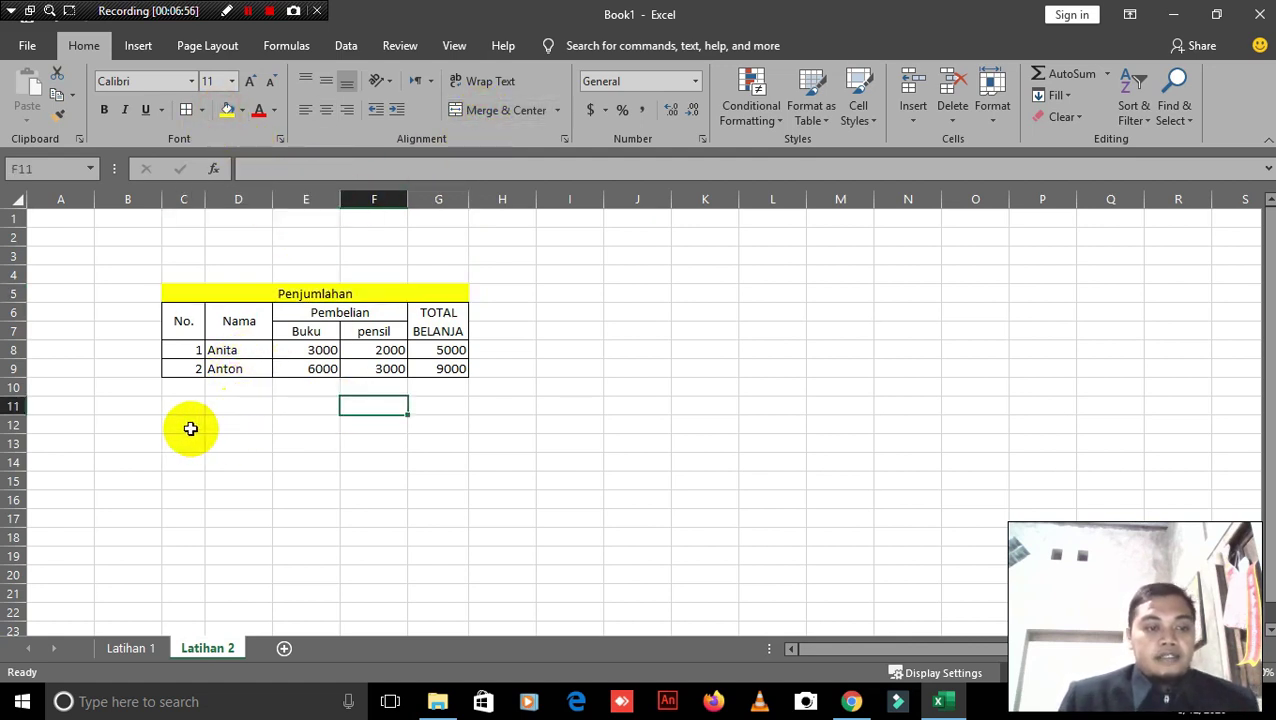
left_click_drag(179, 290, 455, 371)
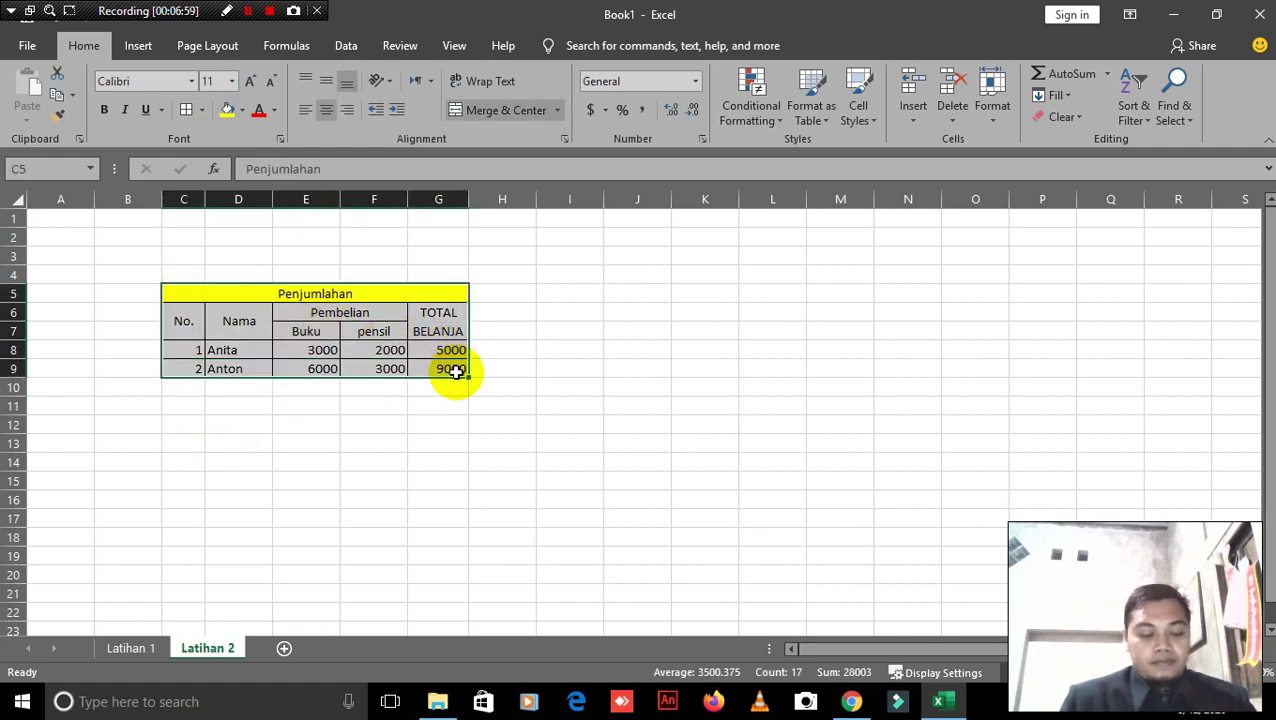
left_click(194, 290)
left_click(193, 257)
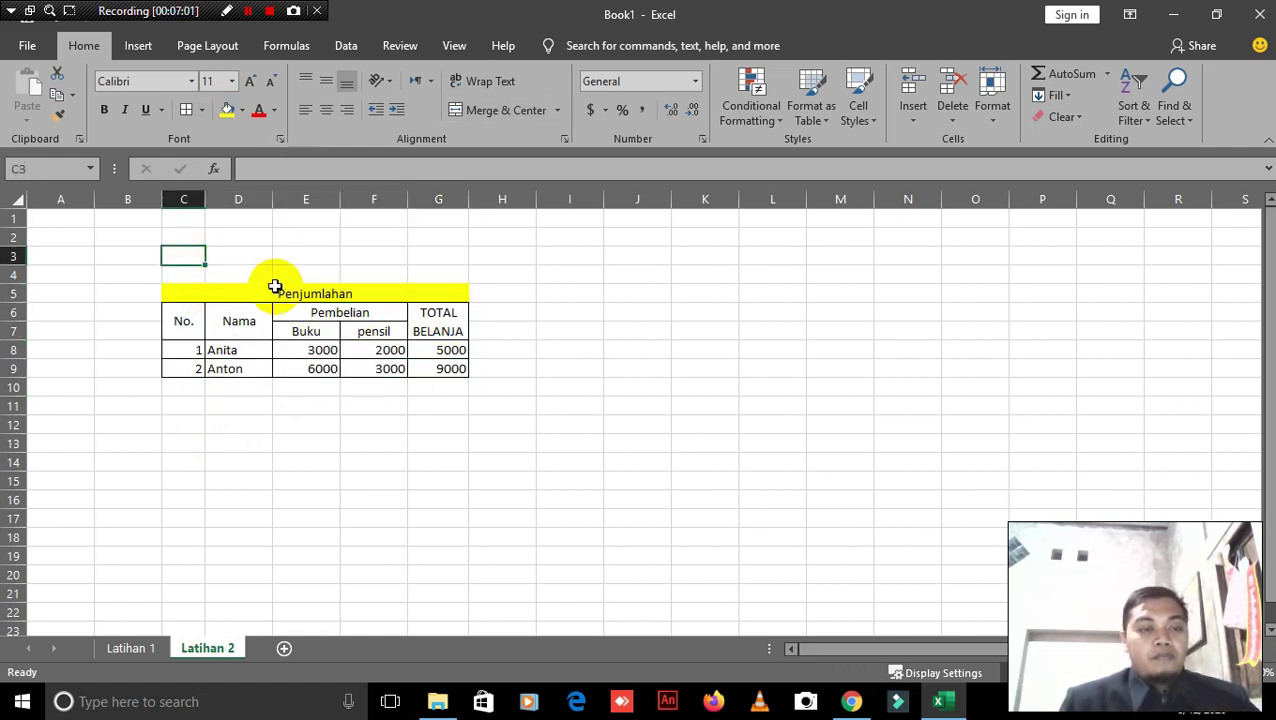
Step: Copy the whole Penjumlahan table C5:G9 and paste it with its formatting and formulas at C12
left_click_drag(177, 293, 421, 367)
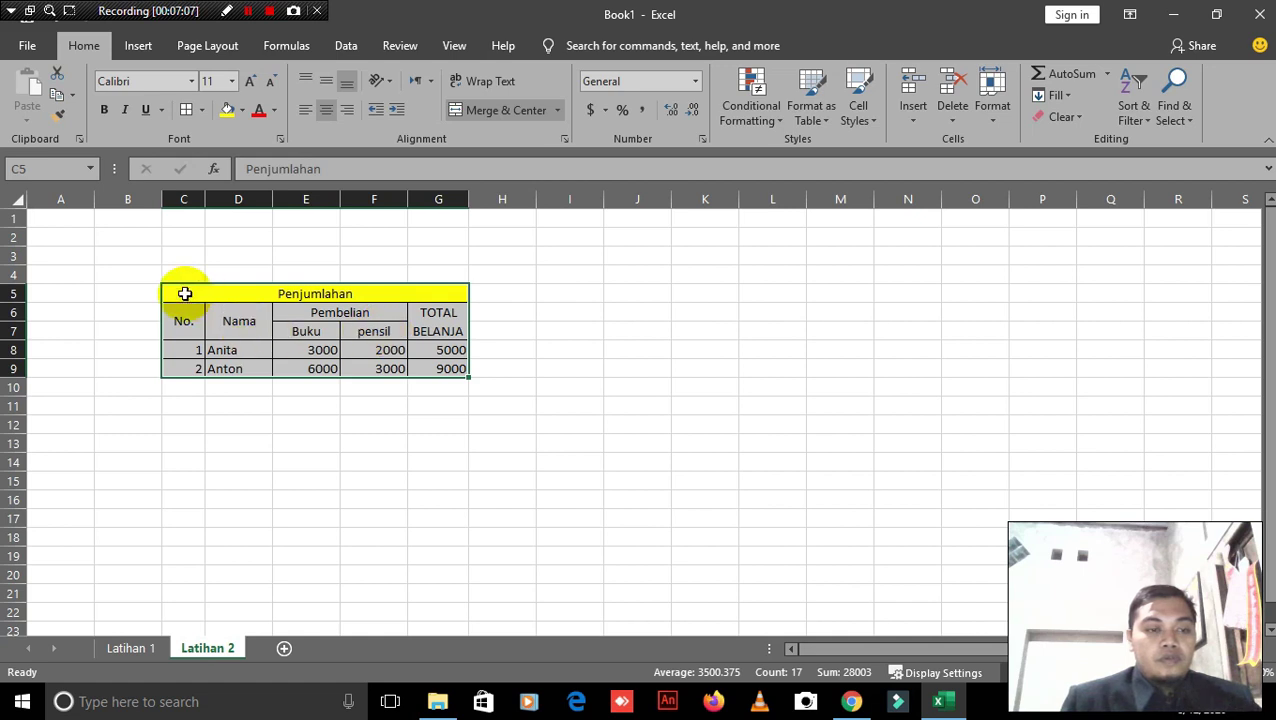
right_click(184, 293)
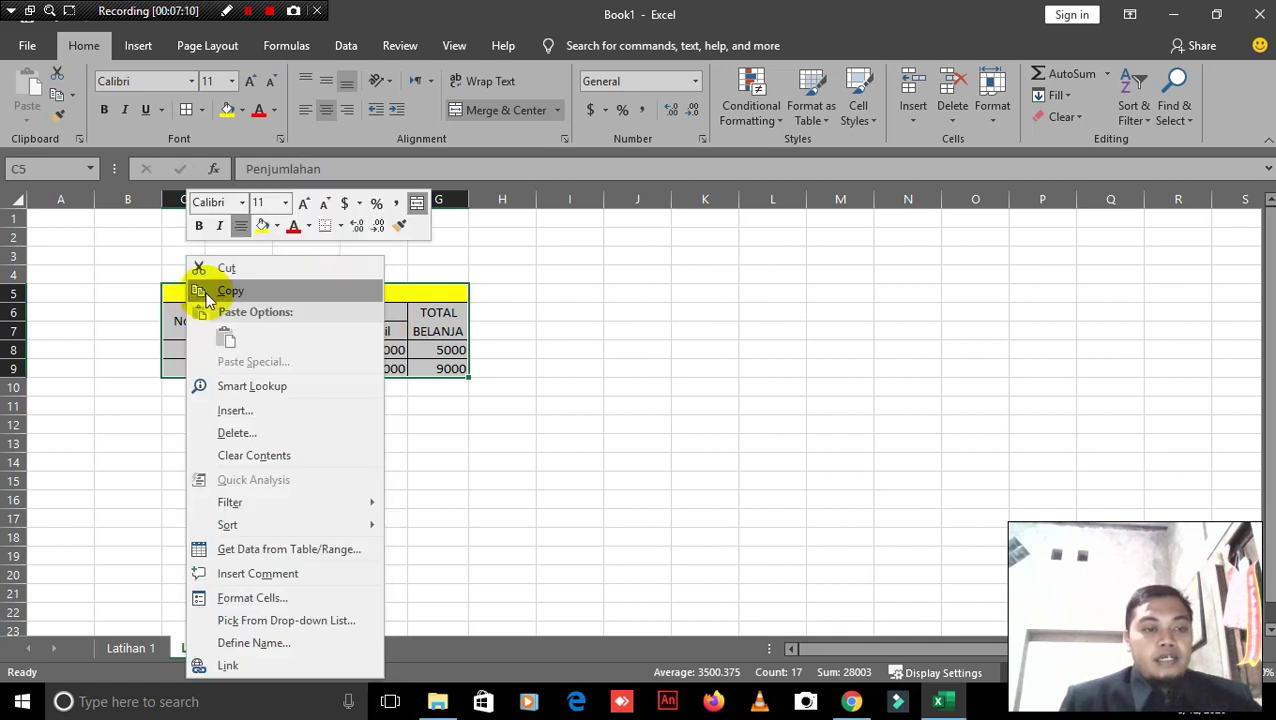
key("Escape")
right_click(174, 292)
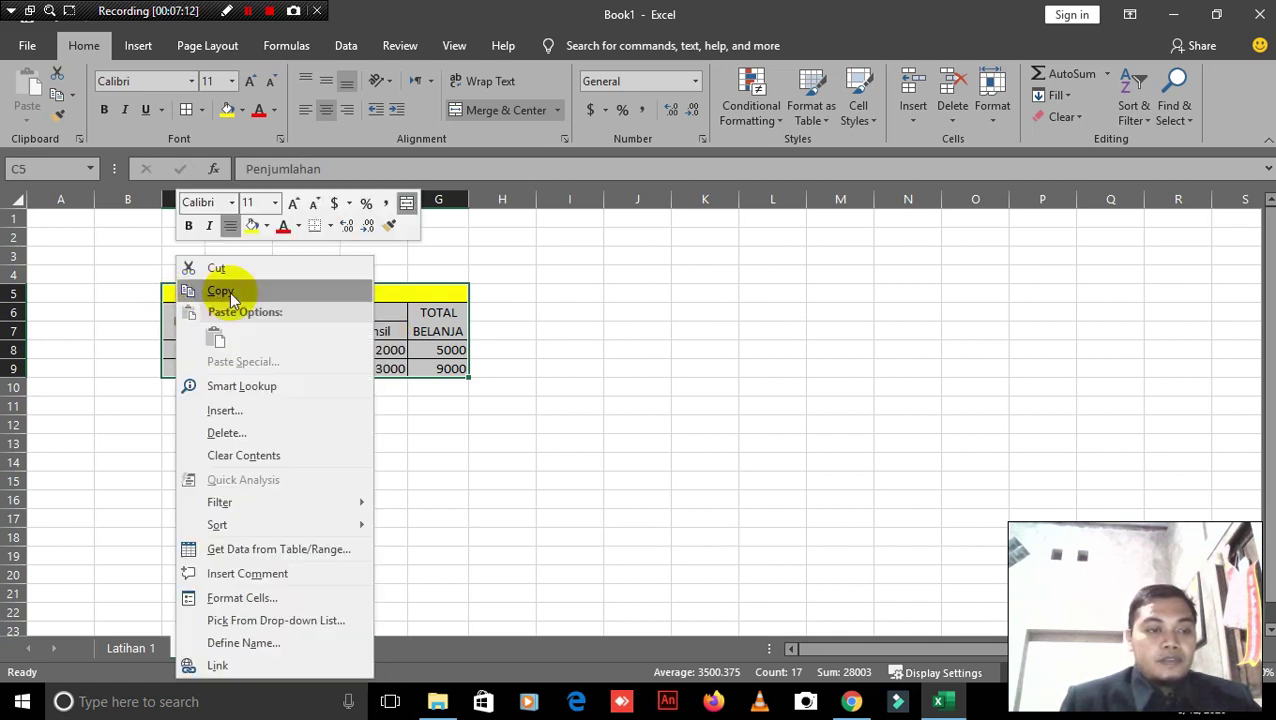
left_click(234, 288)
left_click(181, 422)
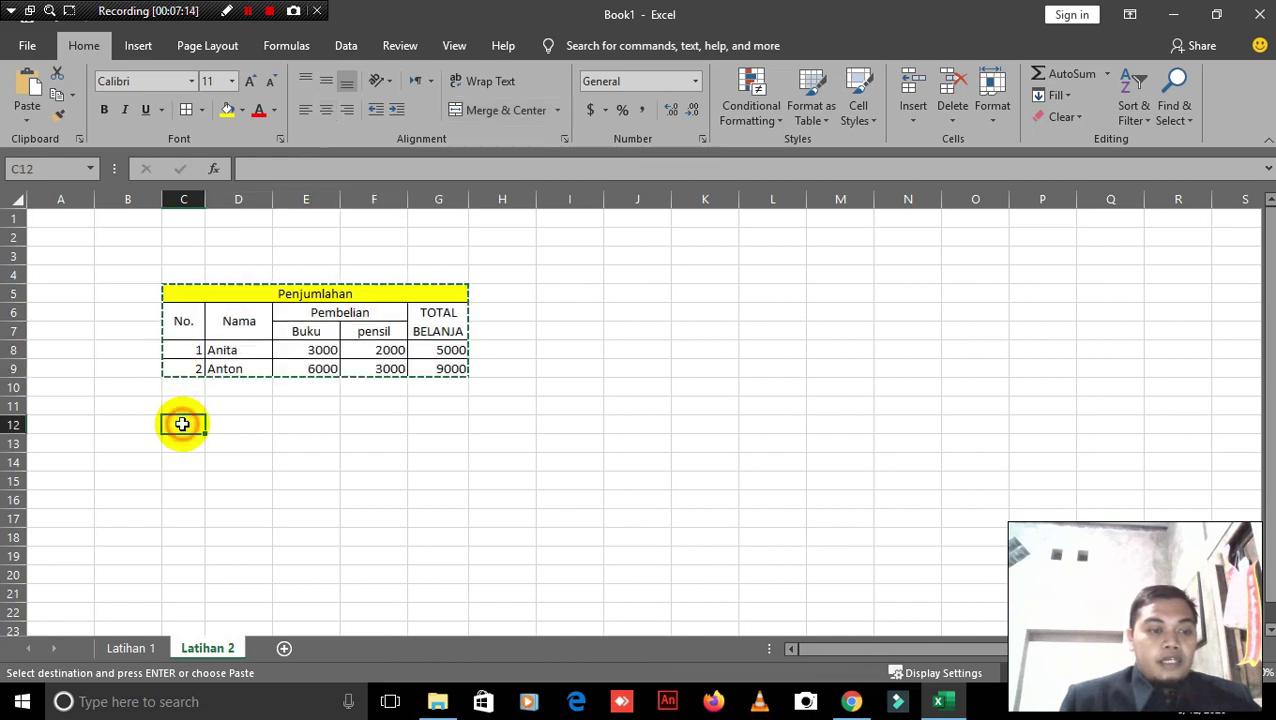
right_click(181, 423)
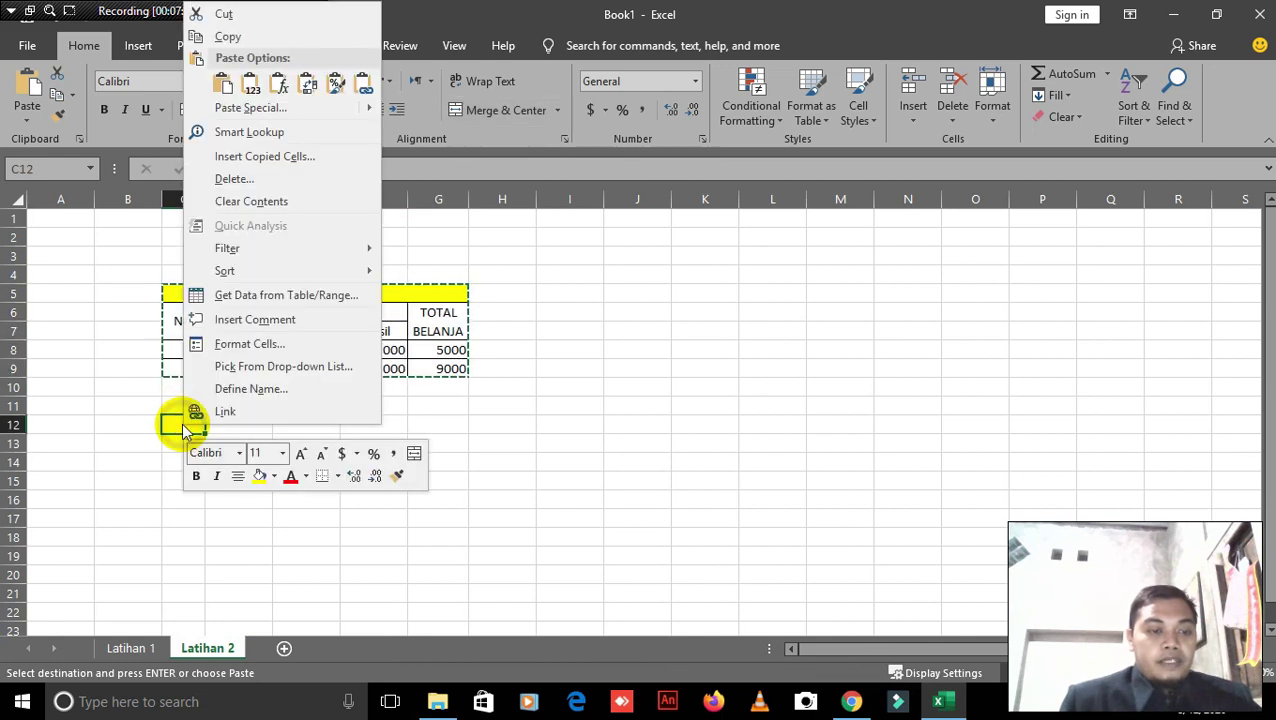
left_click(223, 86)
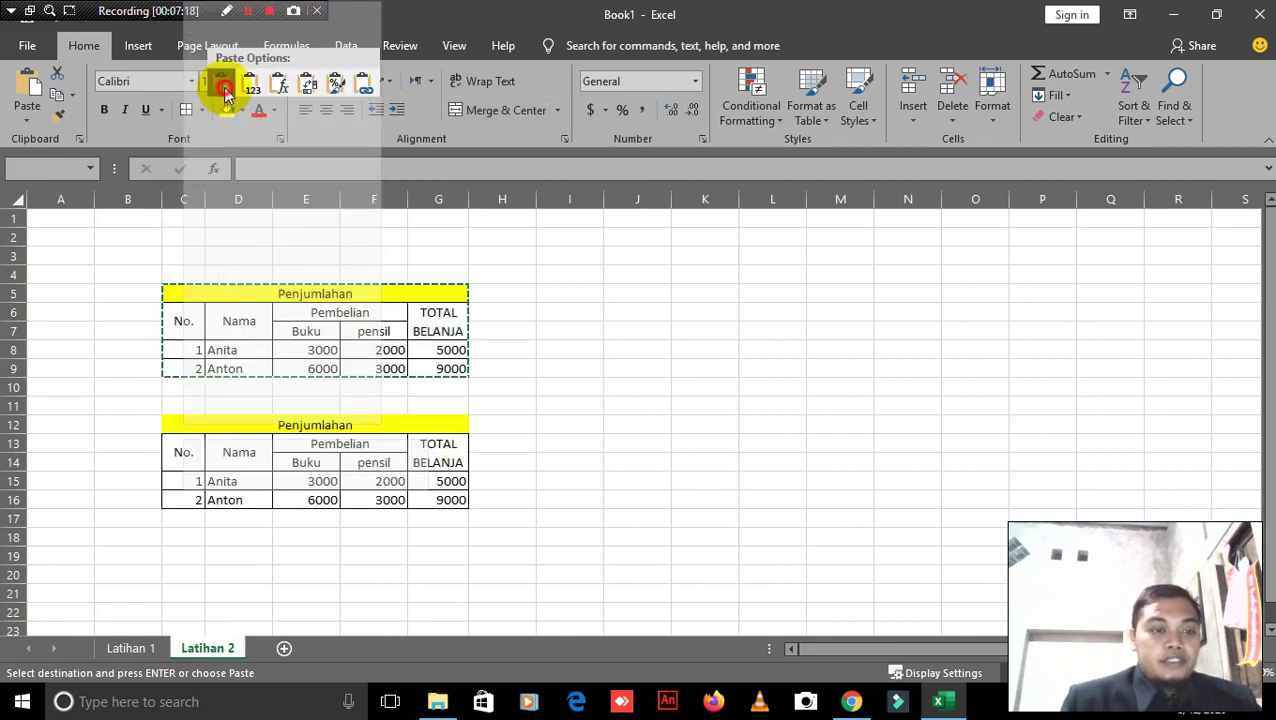
Step: Change the title of the copied table in C12 to "Pengurangan"
left_click(301, 494)
scroll(310, 405, "down", 1)
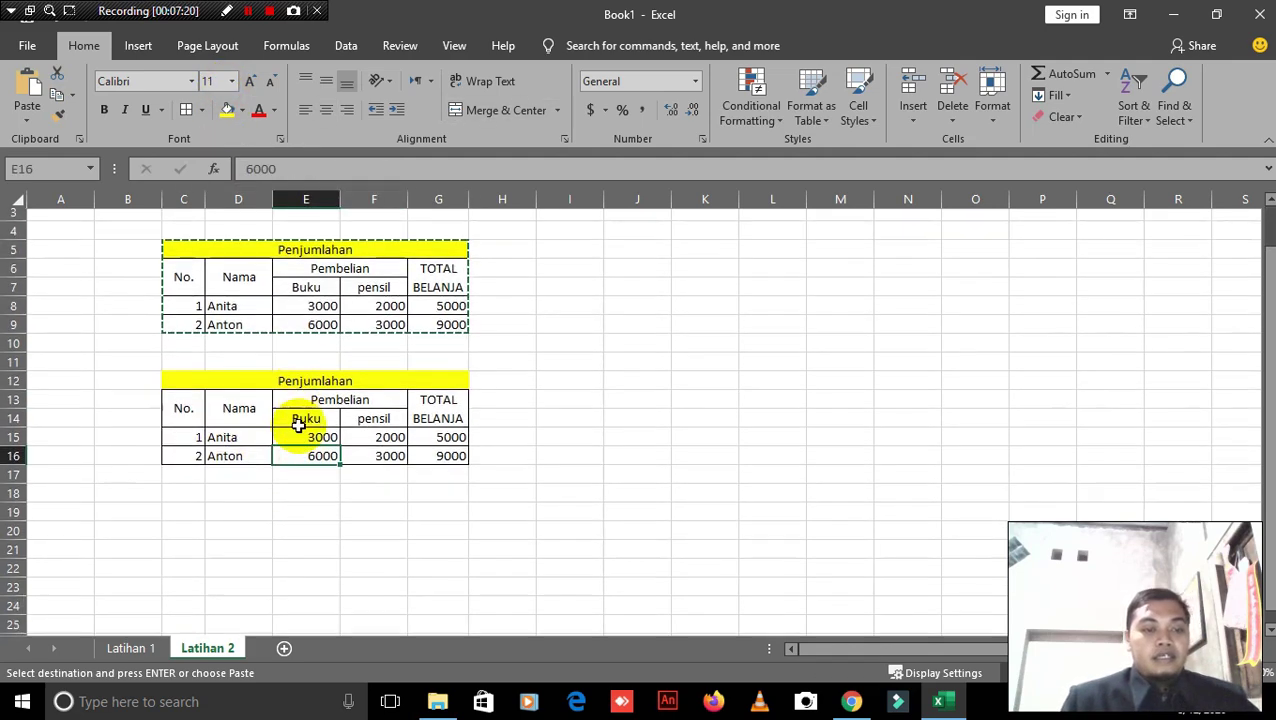
left_click(313, 367)
double_click(350, 371)
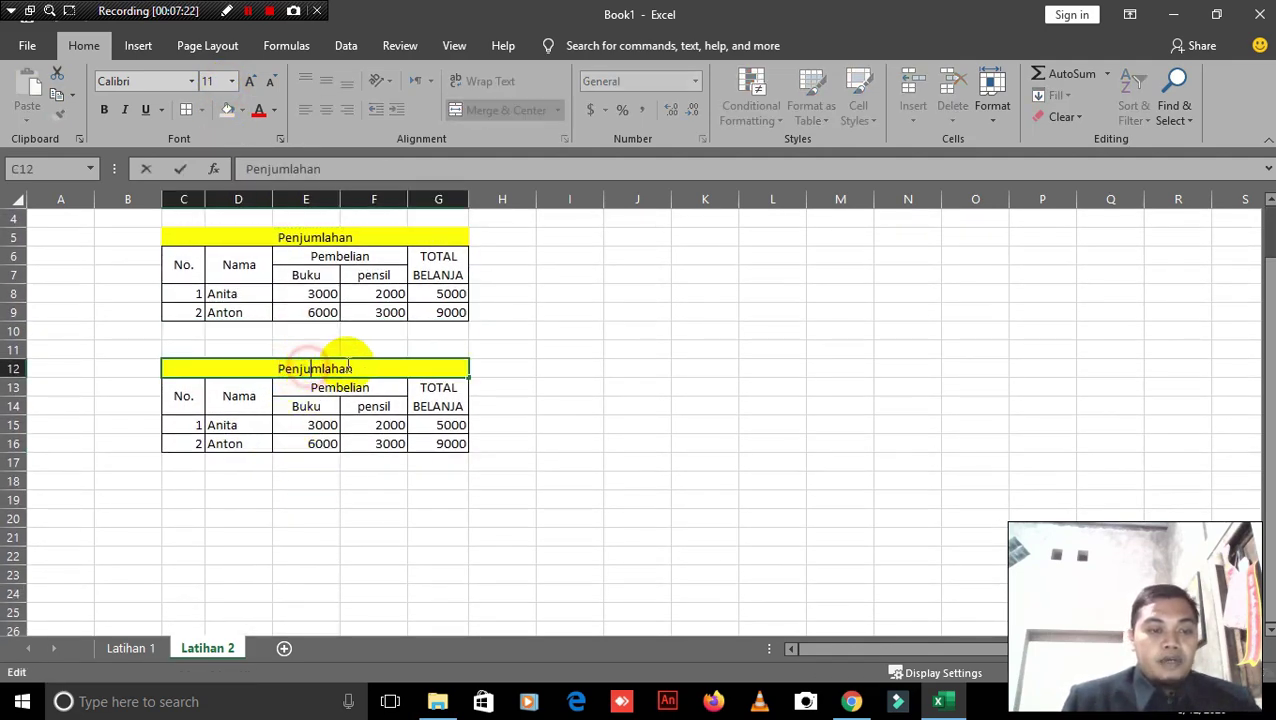
left_click_drag(356, 370, 302, 368)
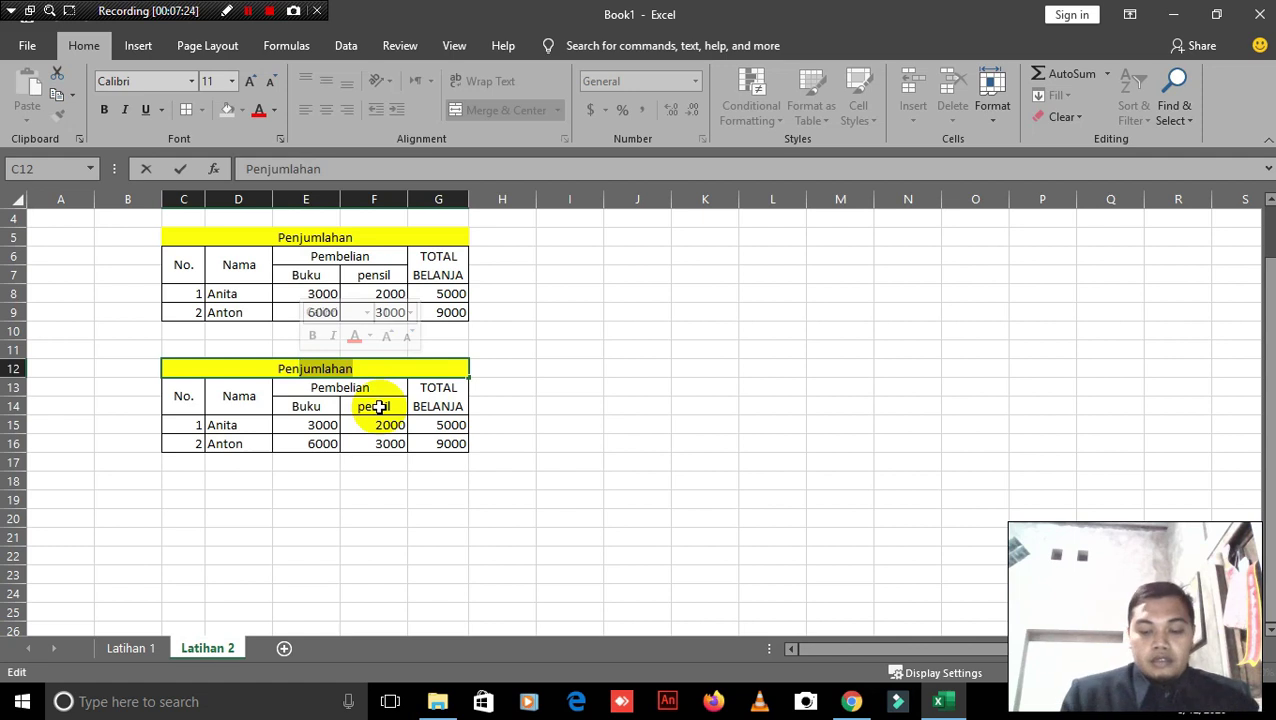
key("BackSpace")
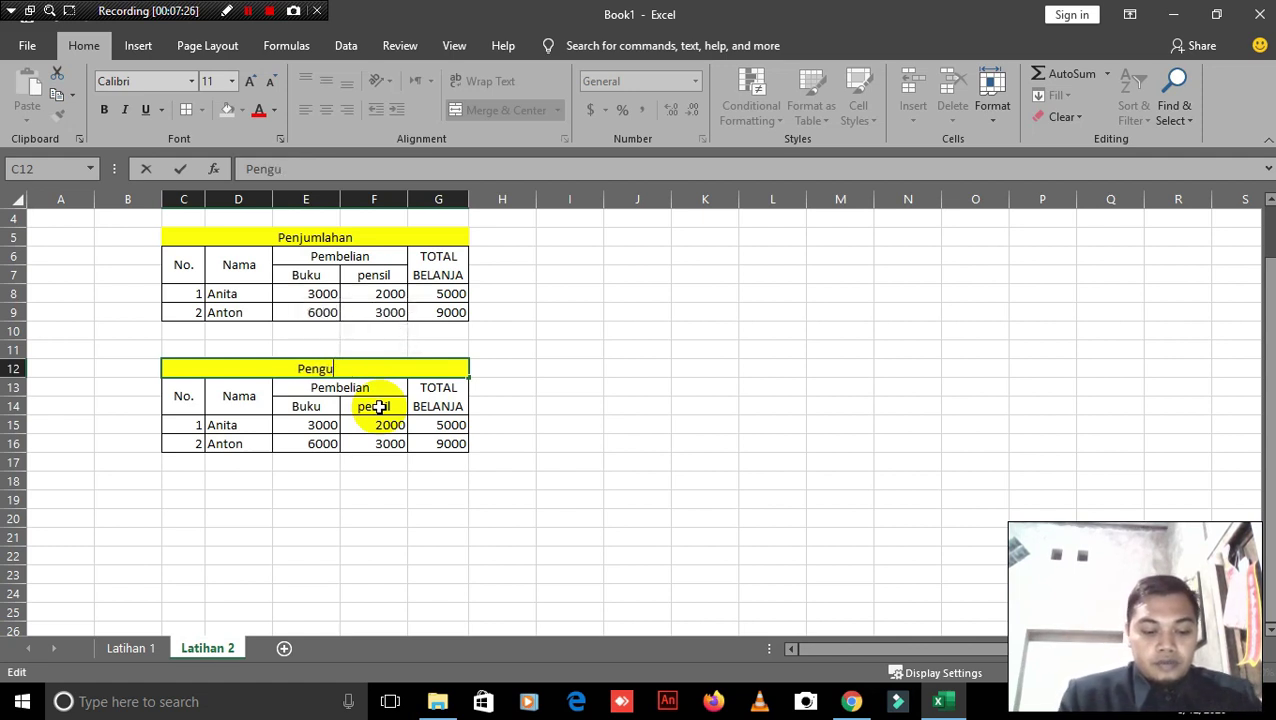
type("gurangan")
left_click(382, 440)
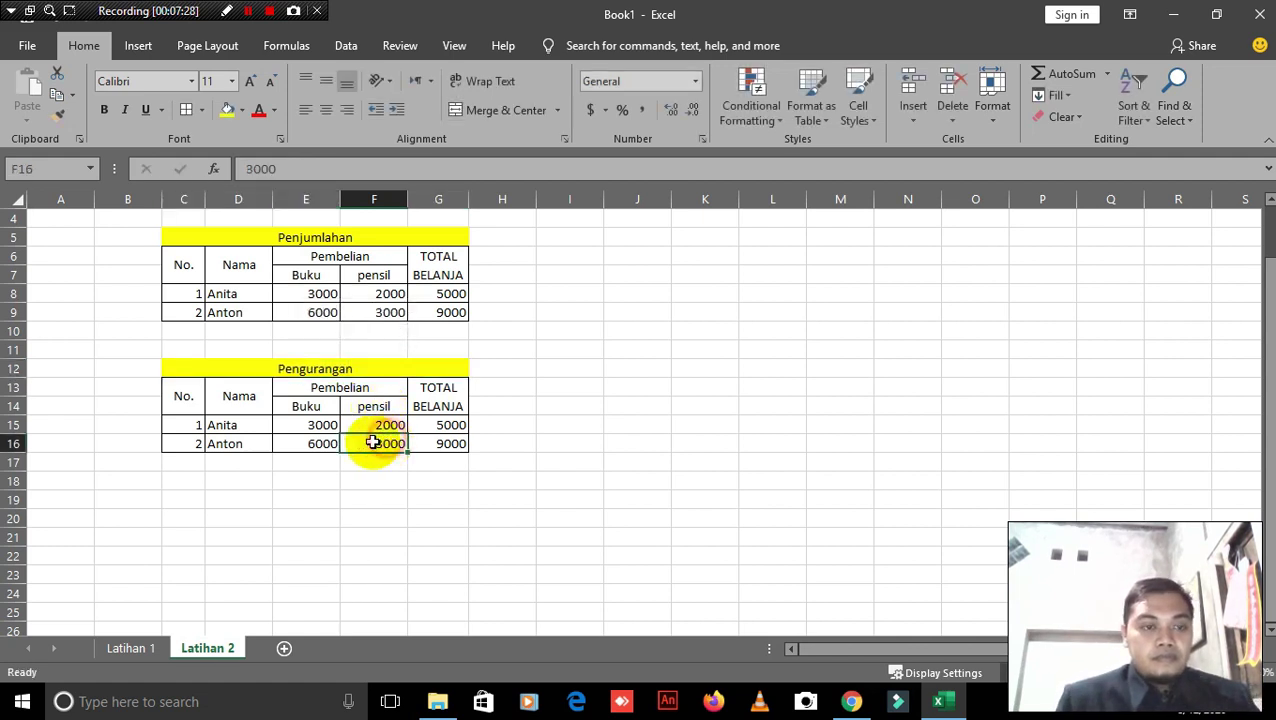
left_click(254, 424)
left_click(320, 388)
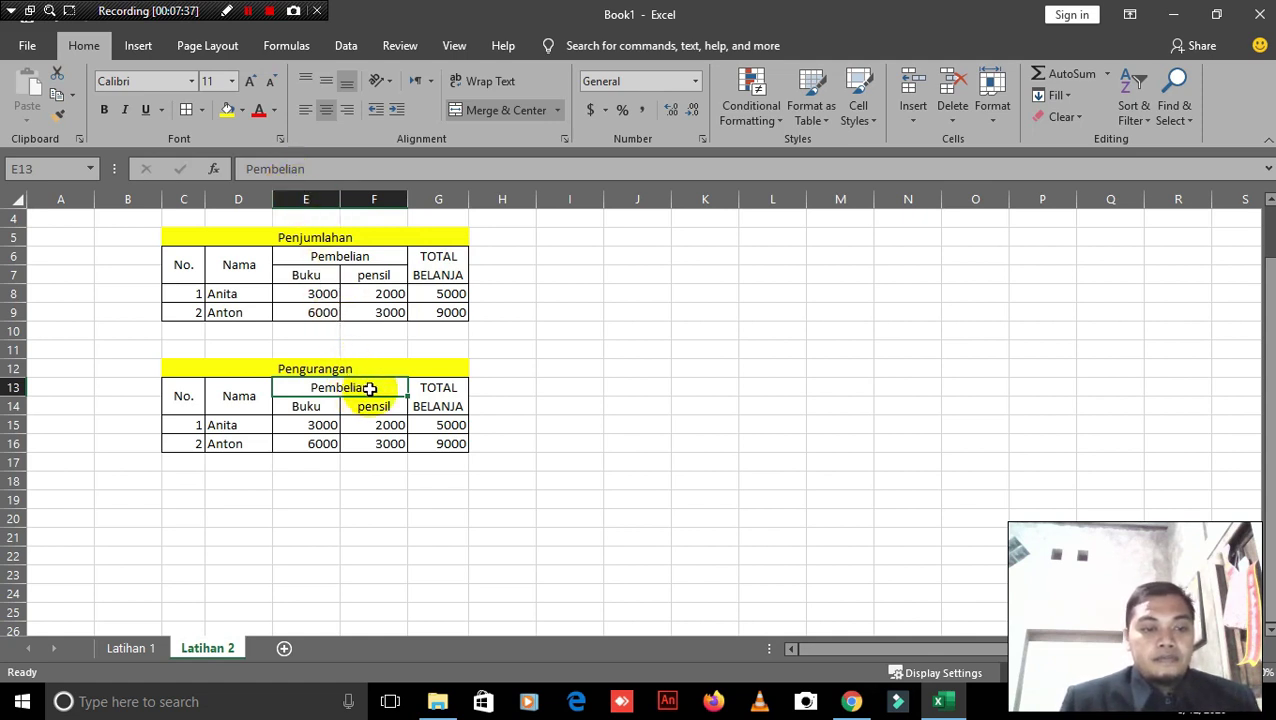
left_click(248, 12)
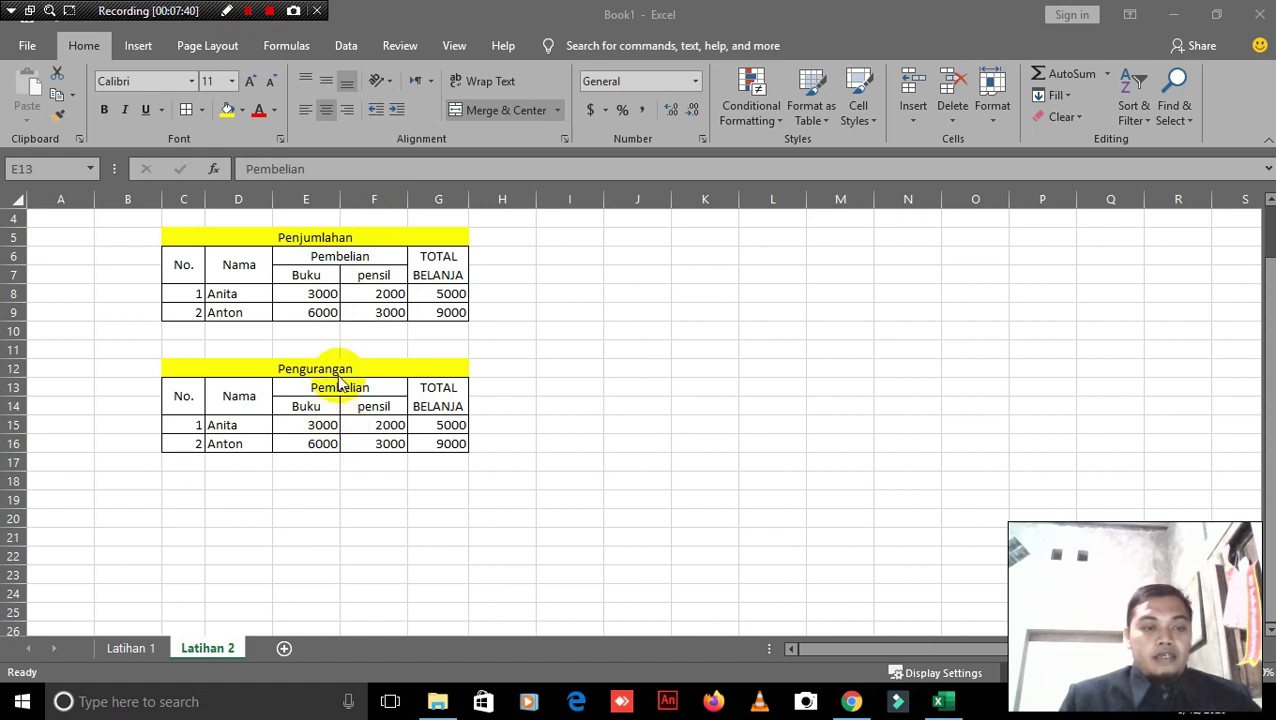
Step: Replace the Pengurangan table's Buku subheading in E14 with "Uang saku" and the pensil subheading in F14 with "snack"
left_click(304, 409)
left_click(305, 410)
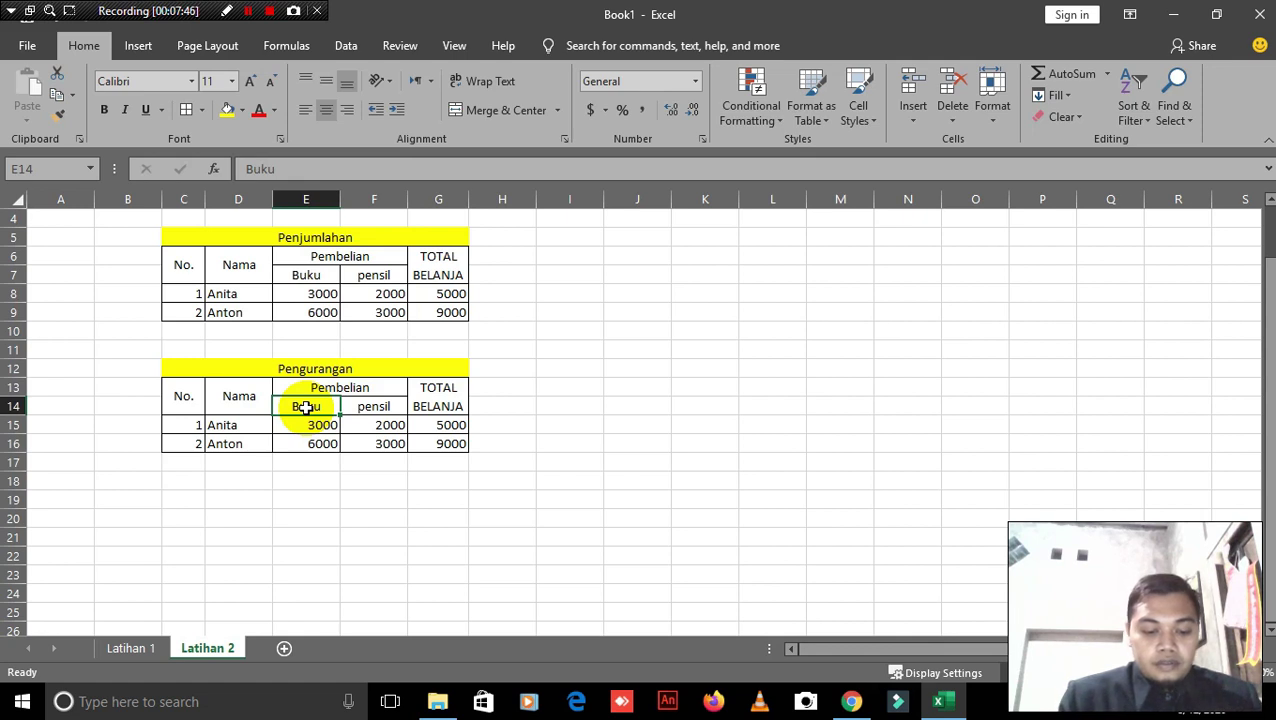
type("Uang sa")
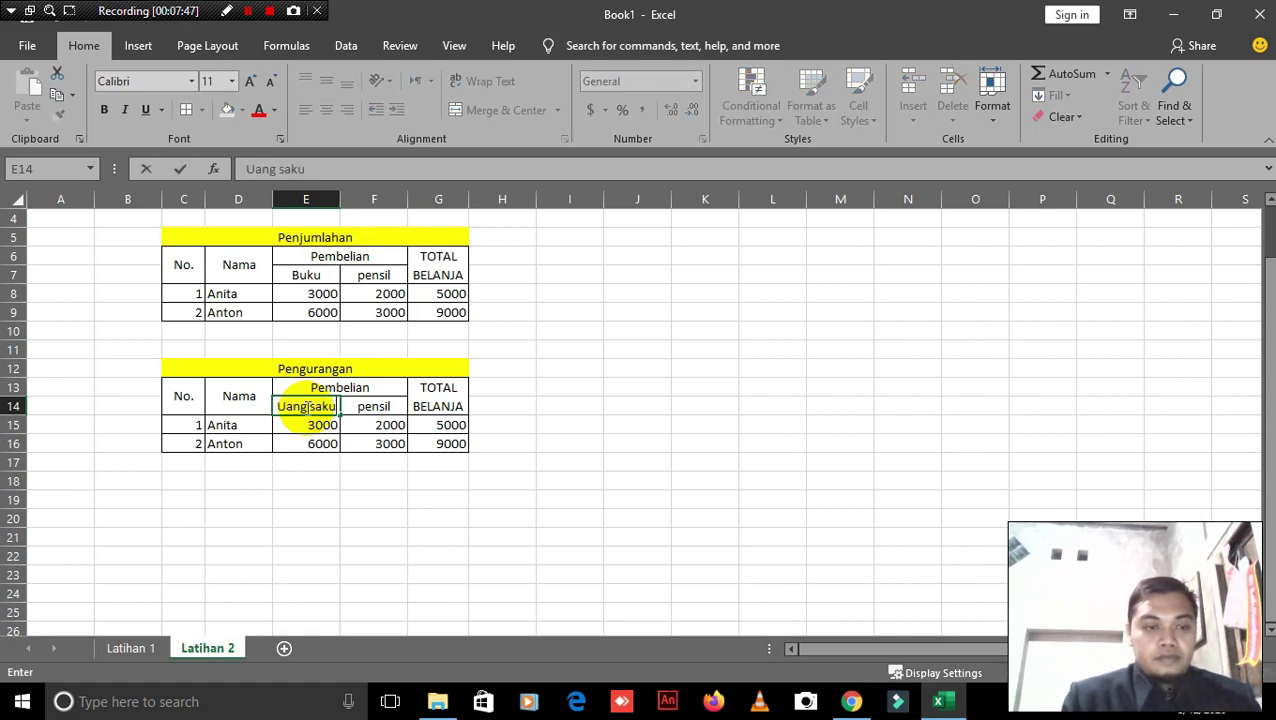
left_click(385, 406)
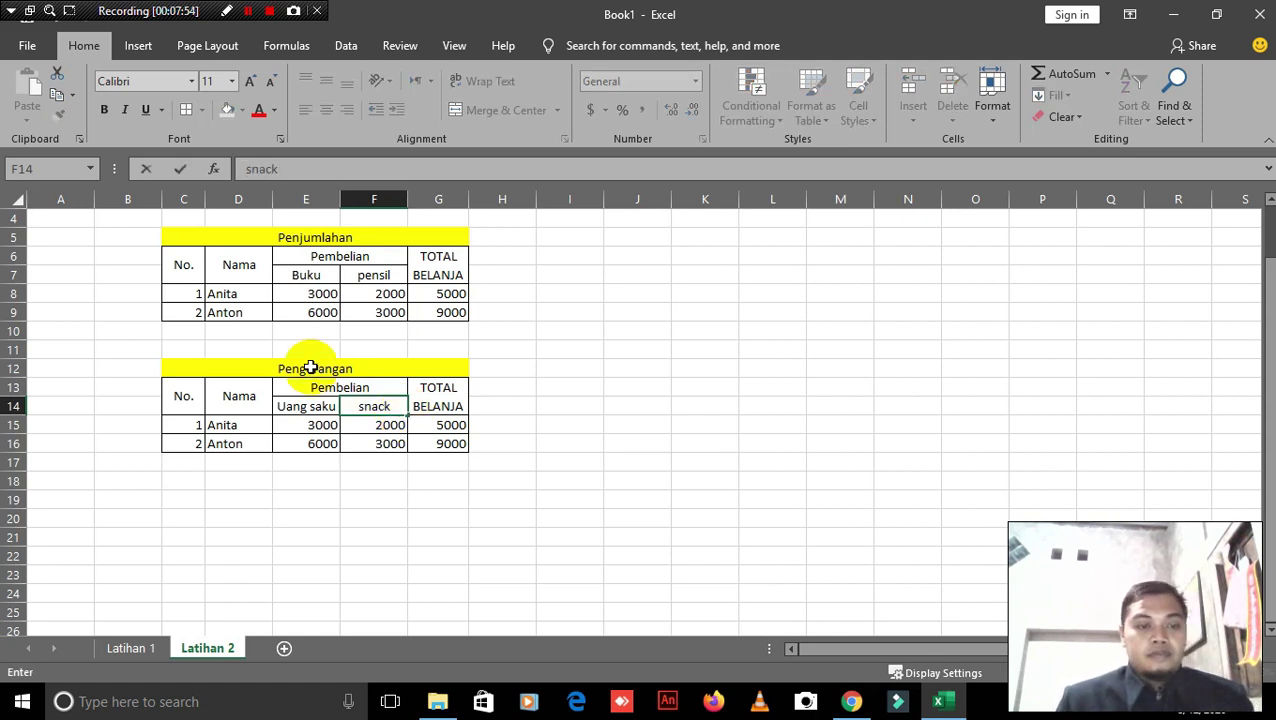
Step: Clear the "Pembelian" heading from the Pengurangan table and unmerge cells E13:F13
left_click(362, 389)
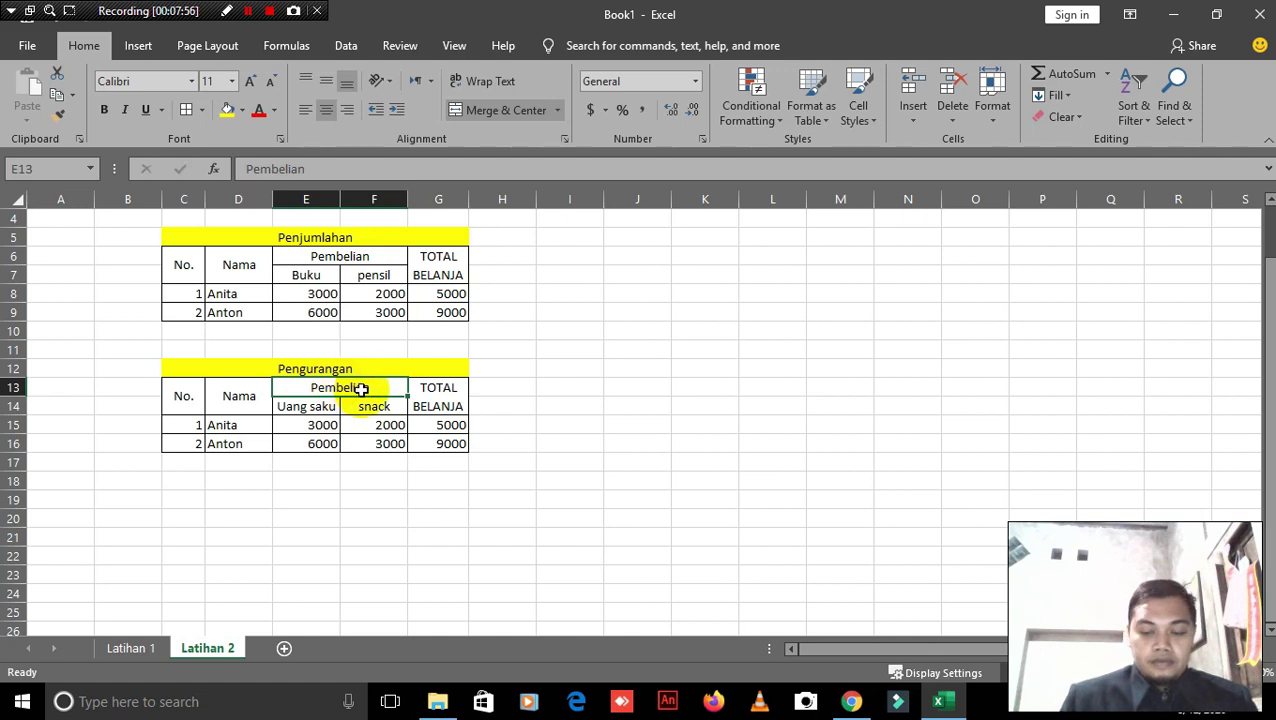
key("Delete")
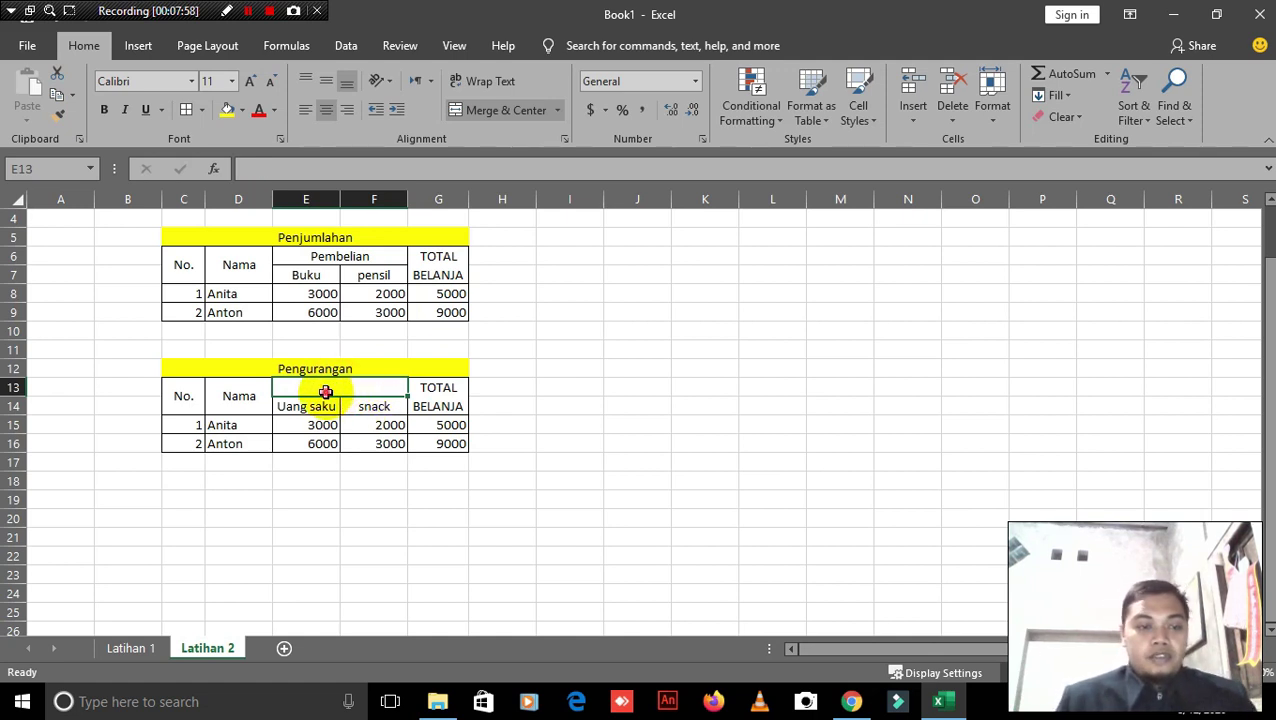
left_click(479, 119)
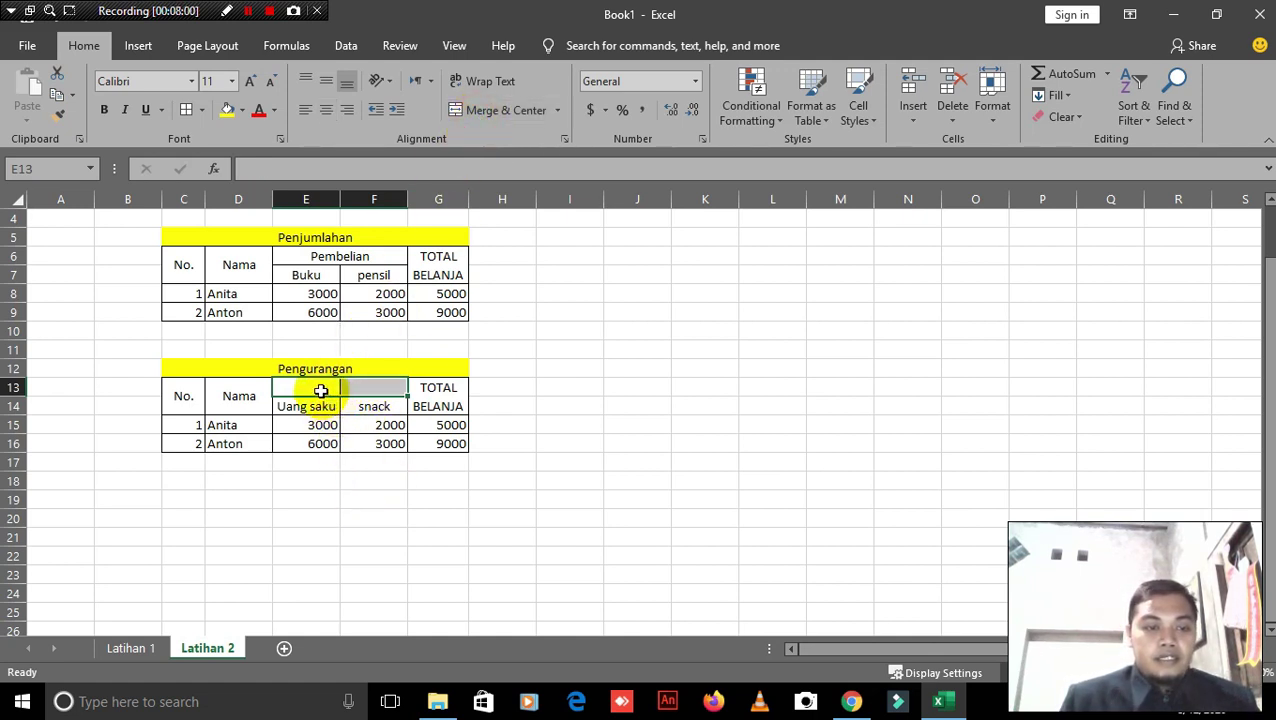
Step: Merge and center E13:E14 for "Uang saku" and F13:F14 for "snack", with both headings vertically centered
left_click_drag(318, 390, 327, 408)
left_click(481, 112)
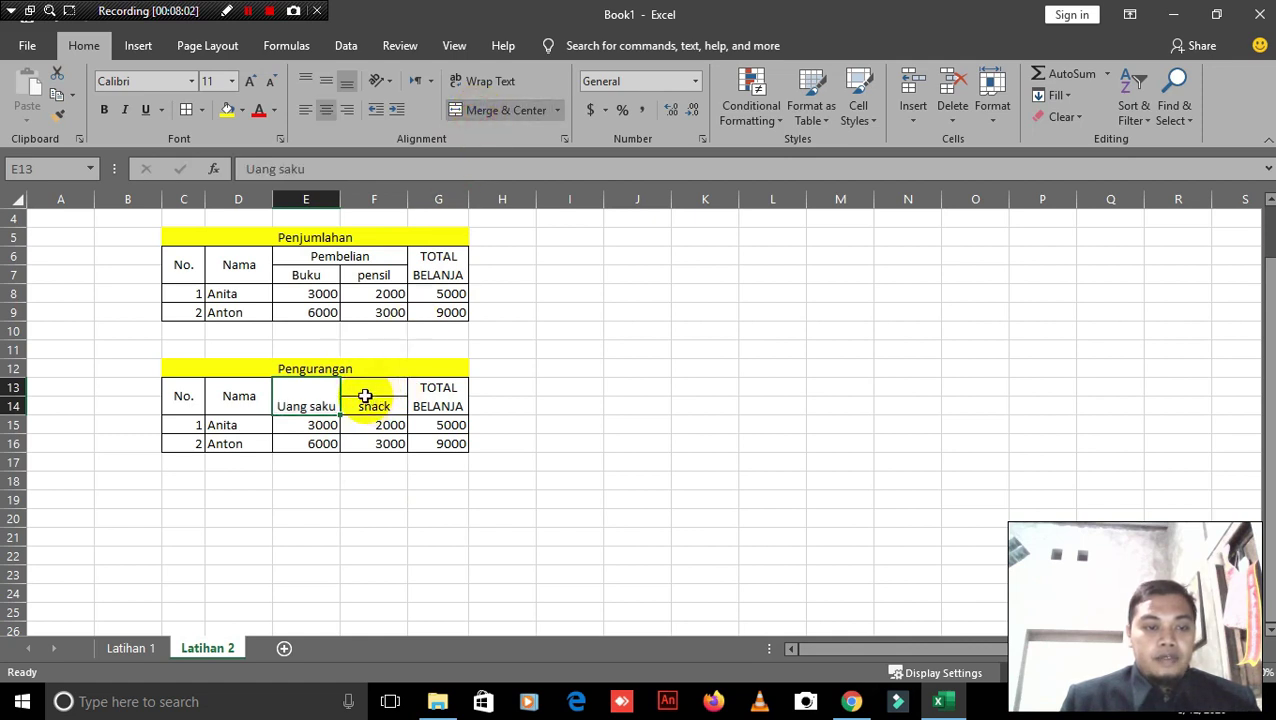
left_click(333, 86)
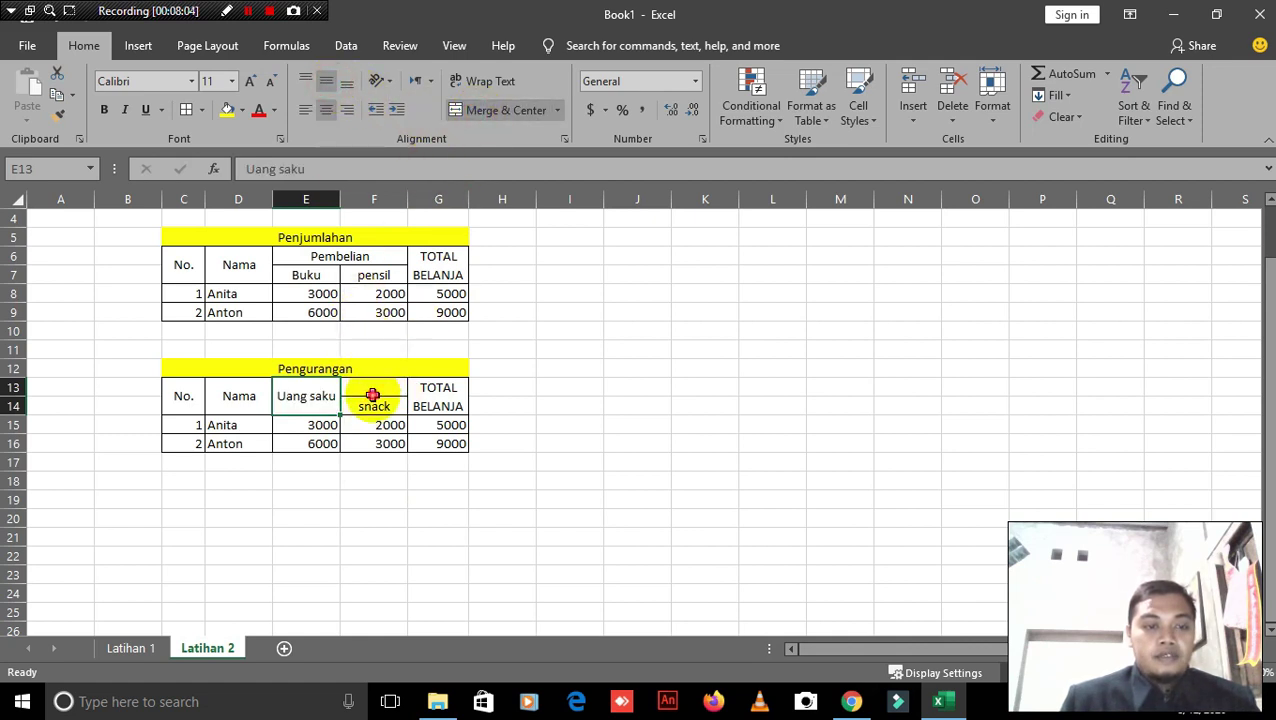
left_click_drag(372, 388, 376, 405)
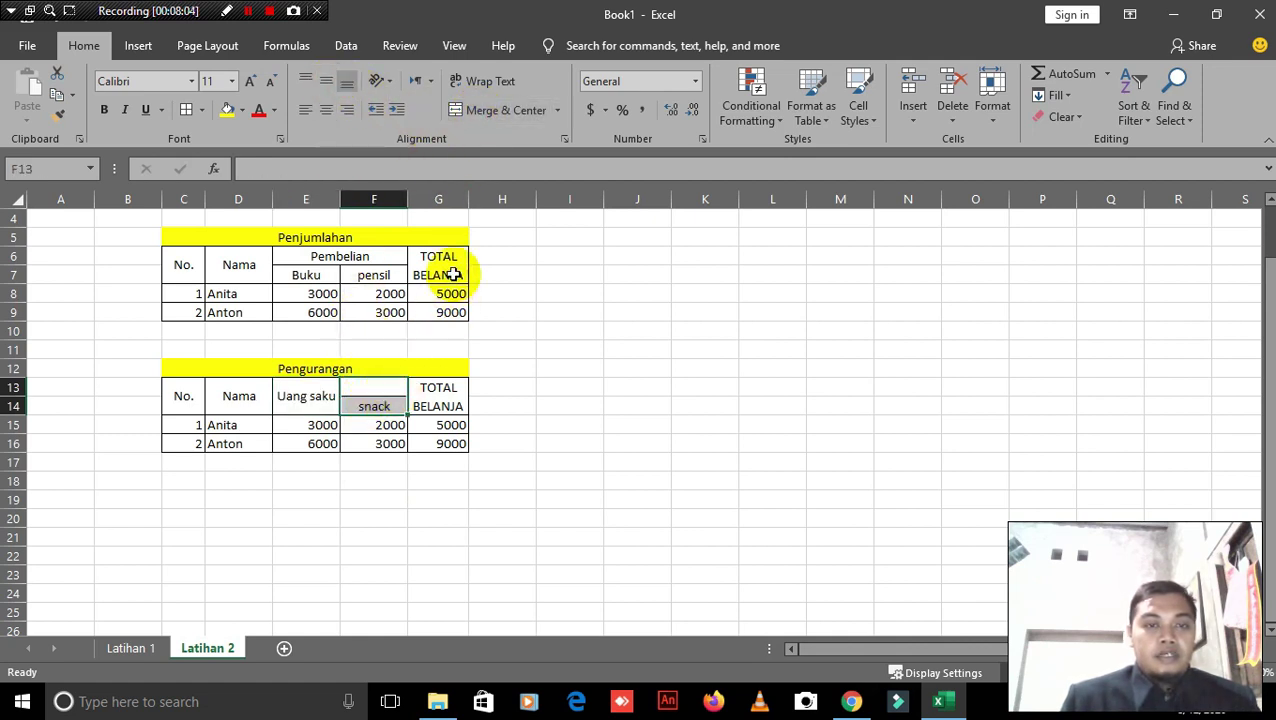
left_click(485, 110)
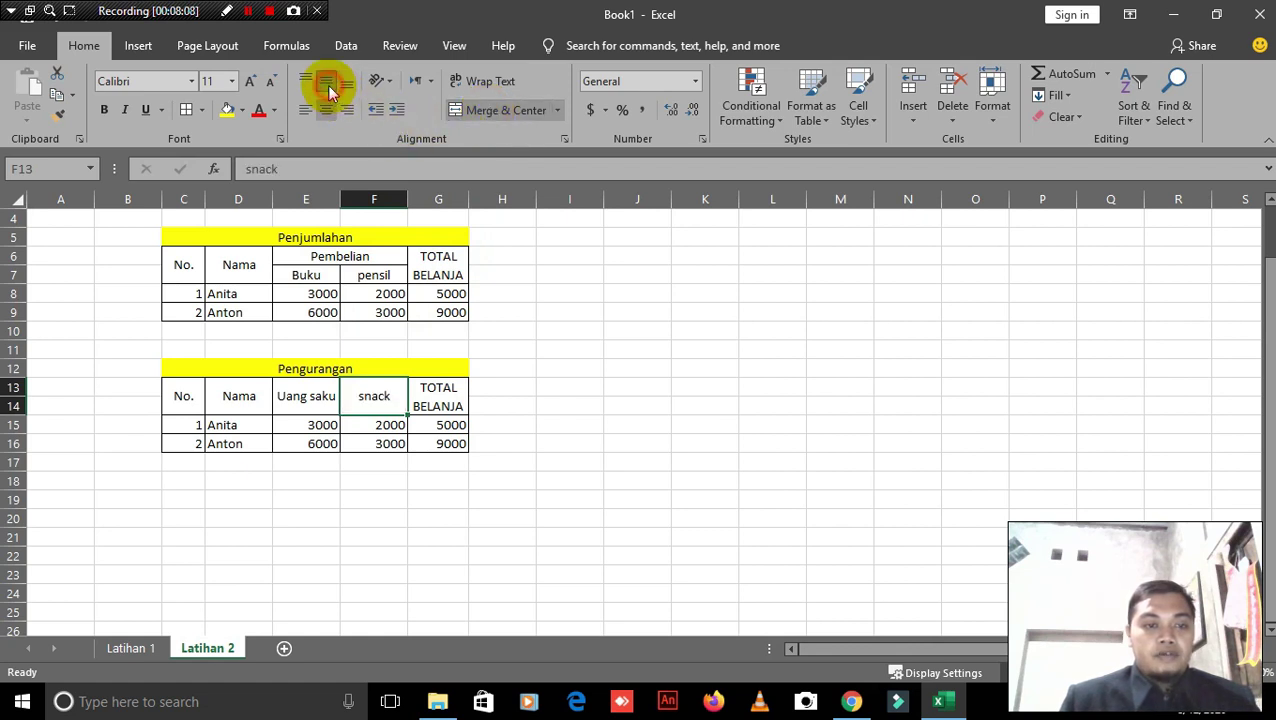
left_click_drag(440, 392, 447, 405)
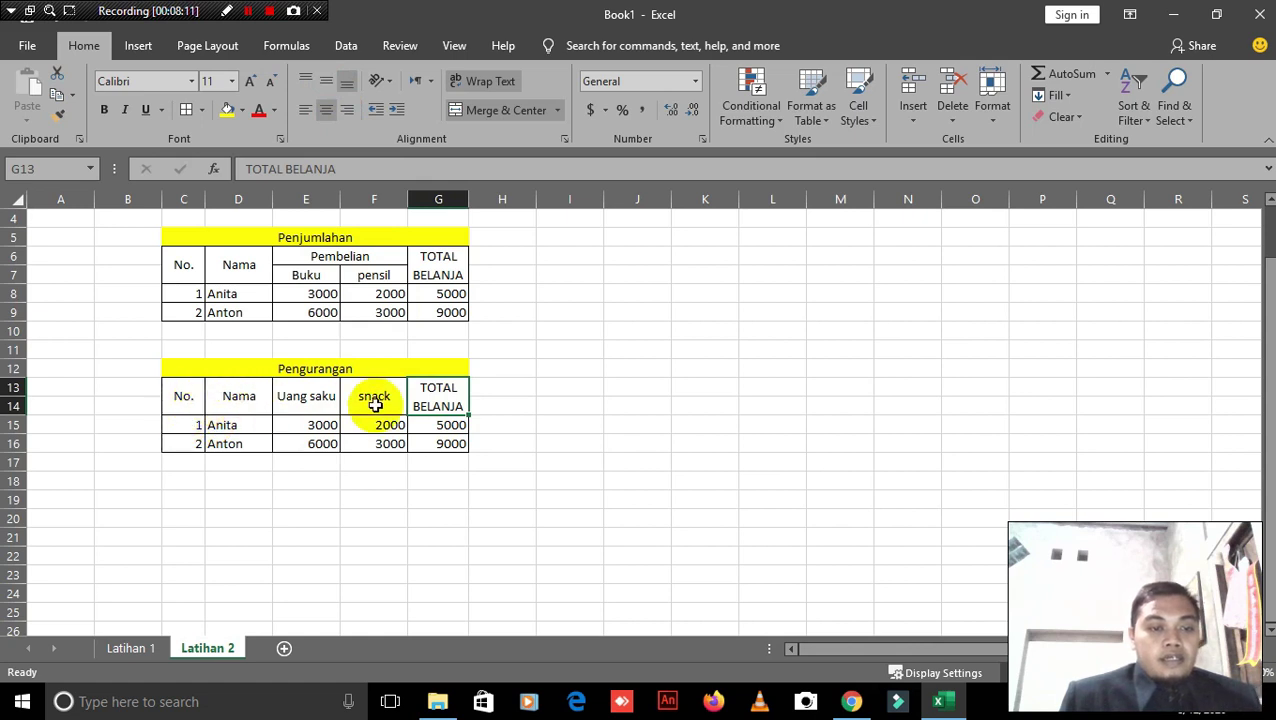
Step: Enter Uang saku 10000 and snack 2400 in row 15, and Uang saku 5000 and snack 4000 in row 16
left_click(298, 428)
type("1")
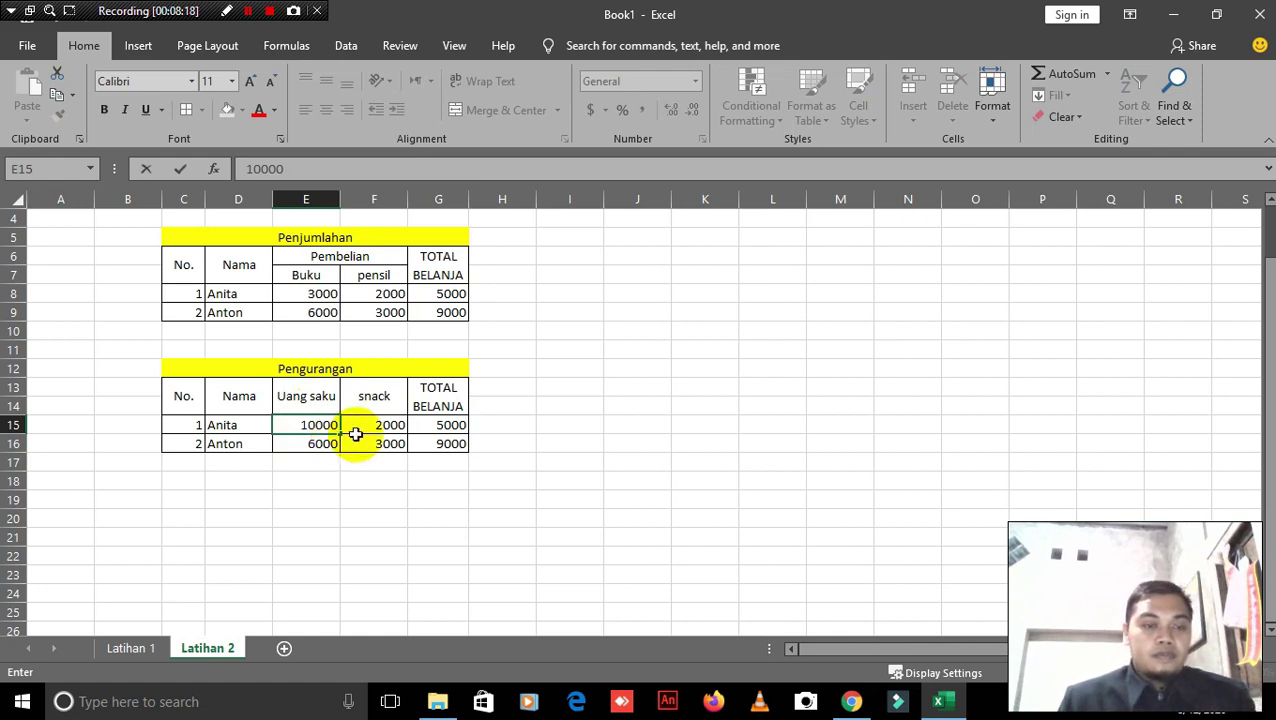
left_click(395, 427)
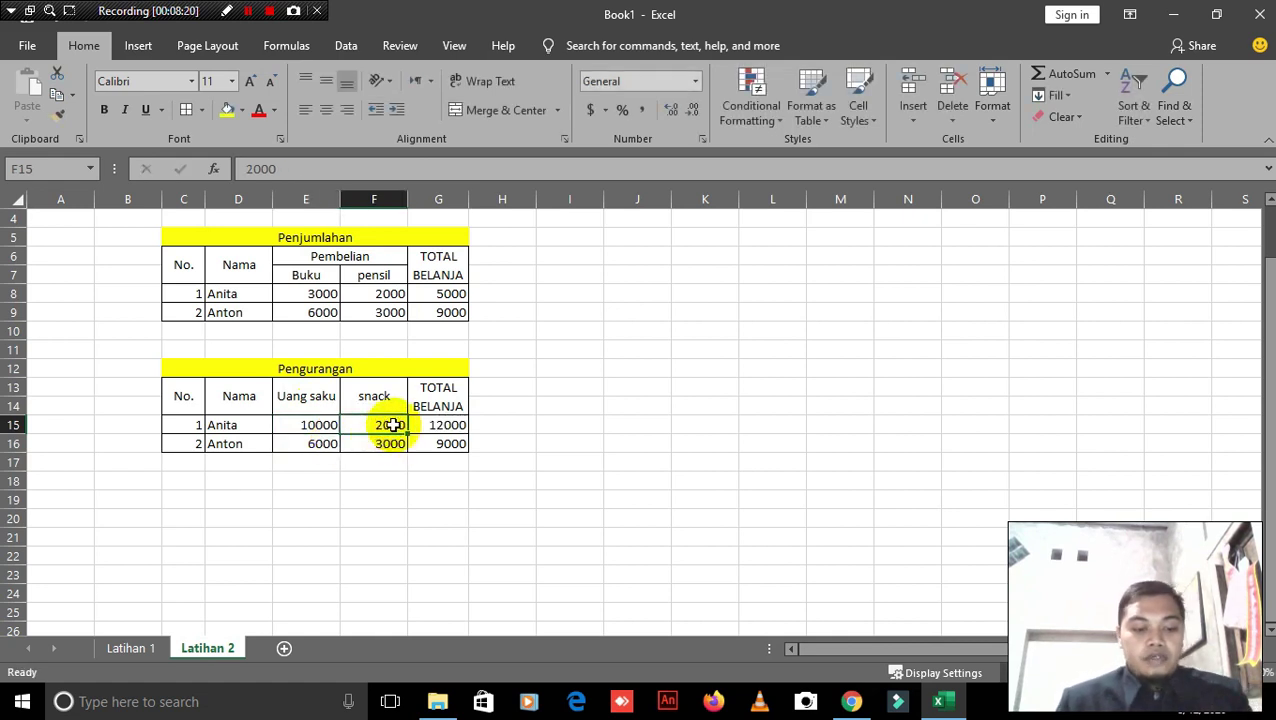
type("2")
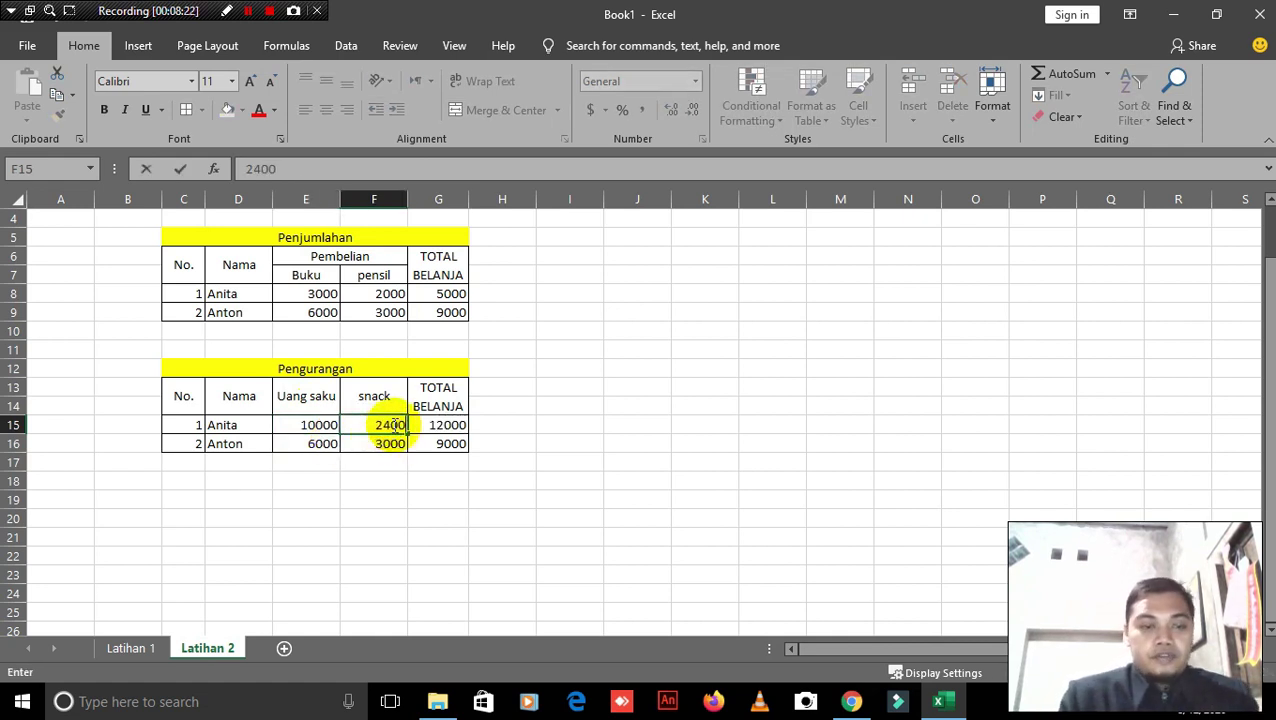
type("400")
left_click(333, 448)
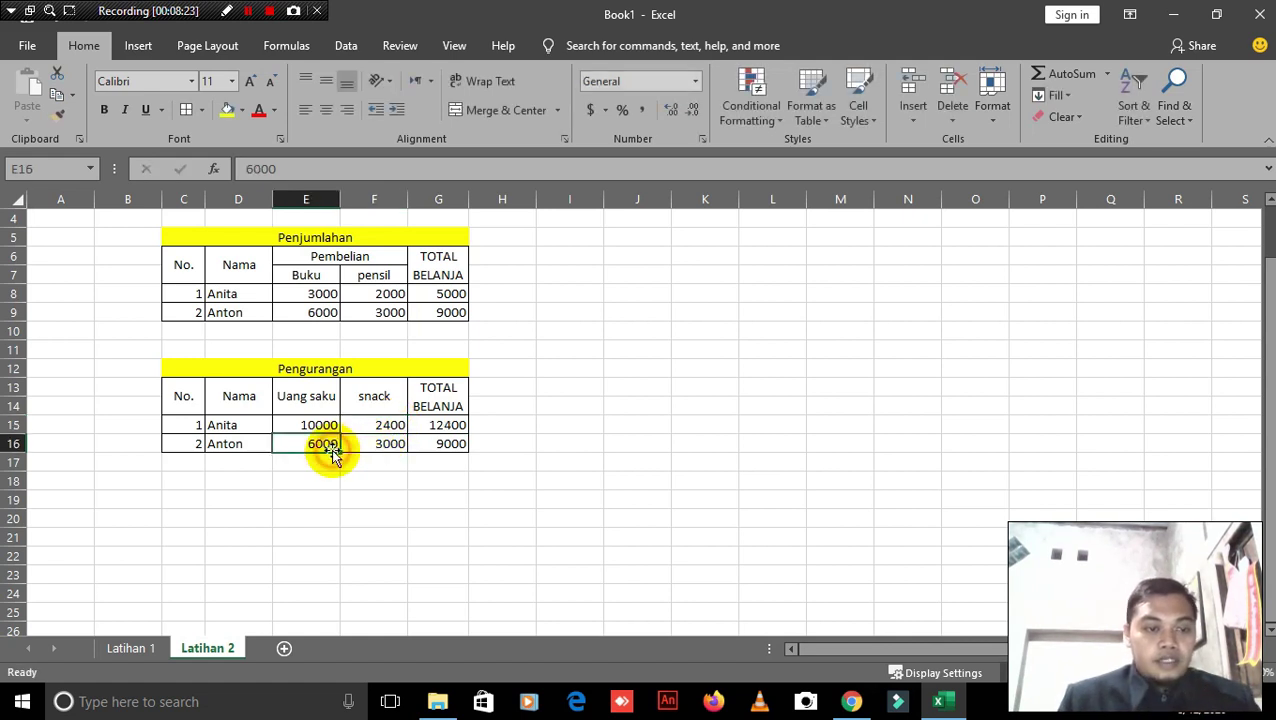
type("5000")
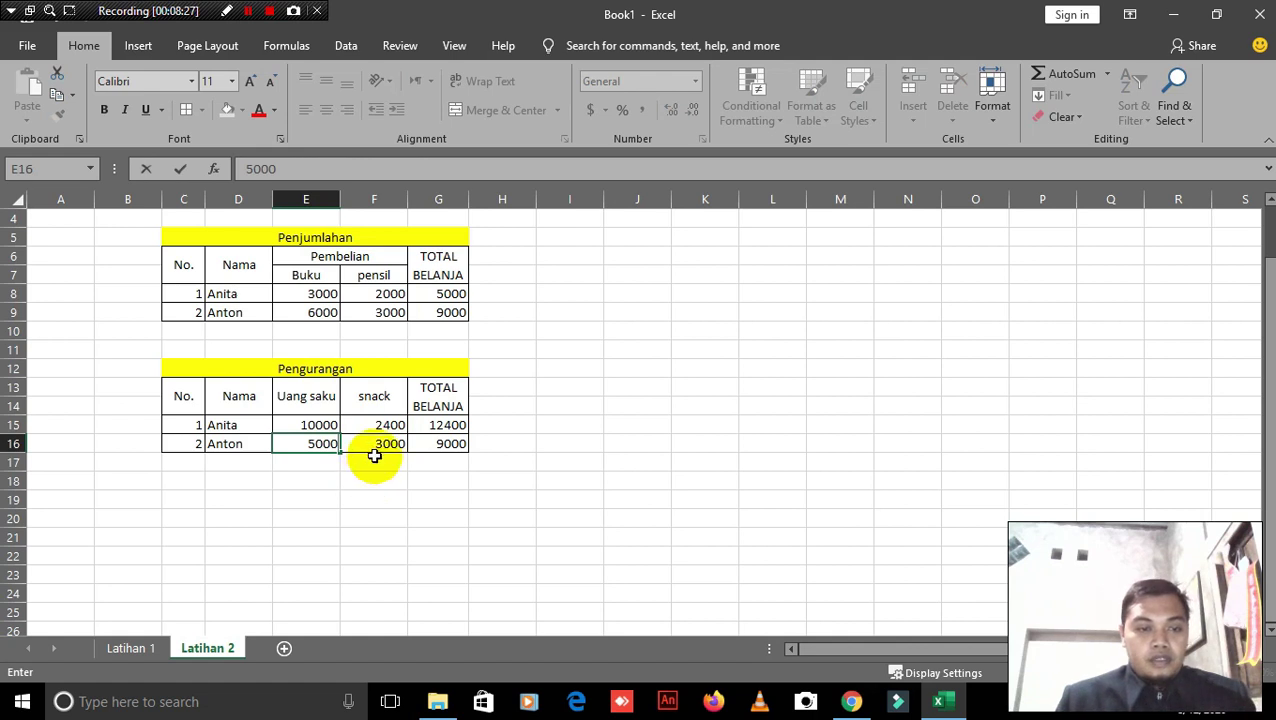
left_click(381, 444)
type("4")
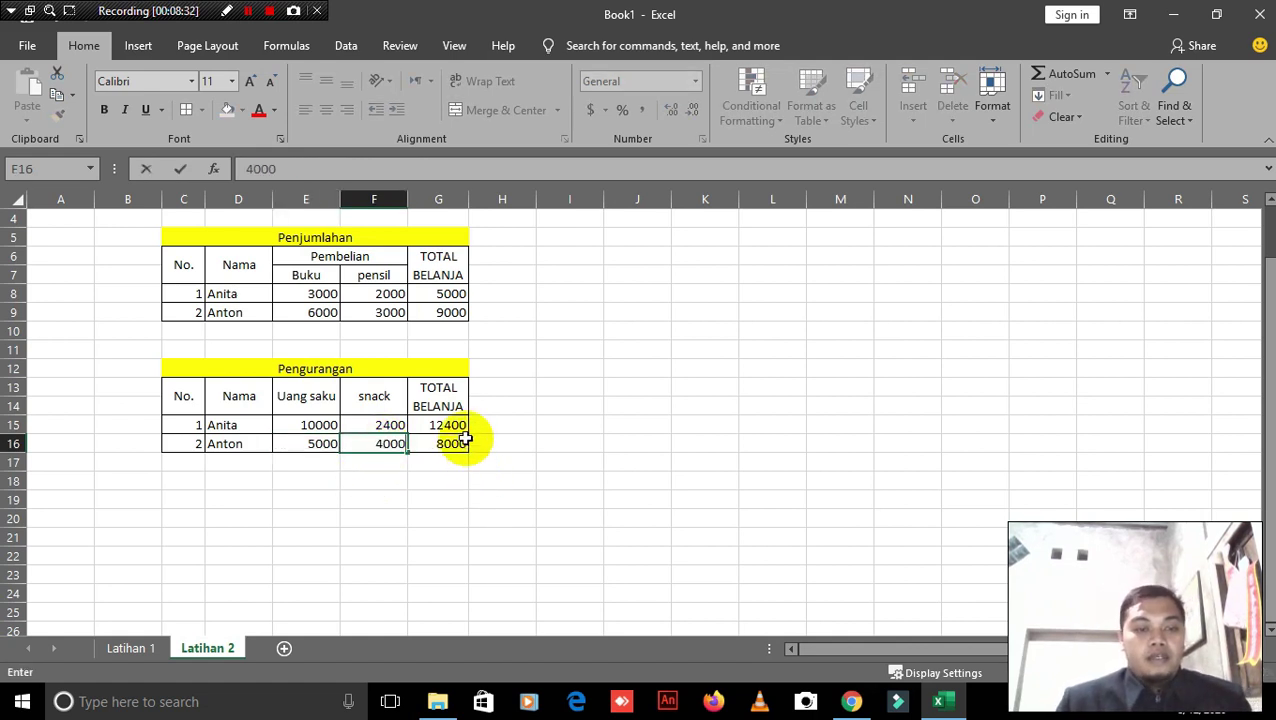
Step: Clear the addition formulas in G15:G16 and change the header in G13 to "sisa uang saku"
left_click_drag(468, 425, 445, 433)
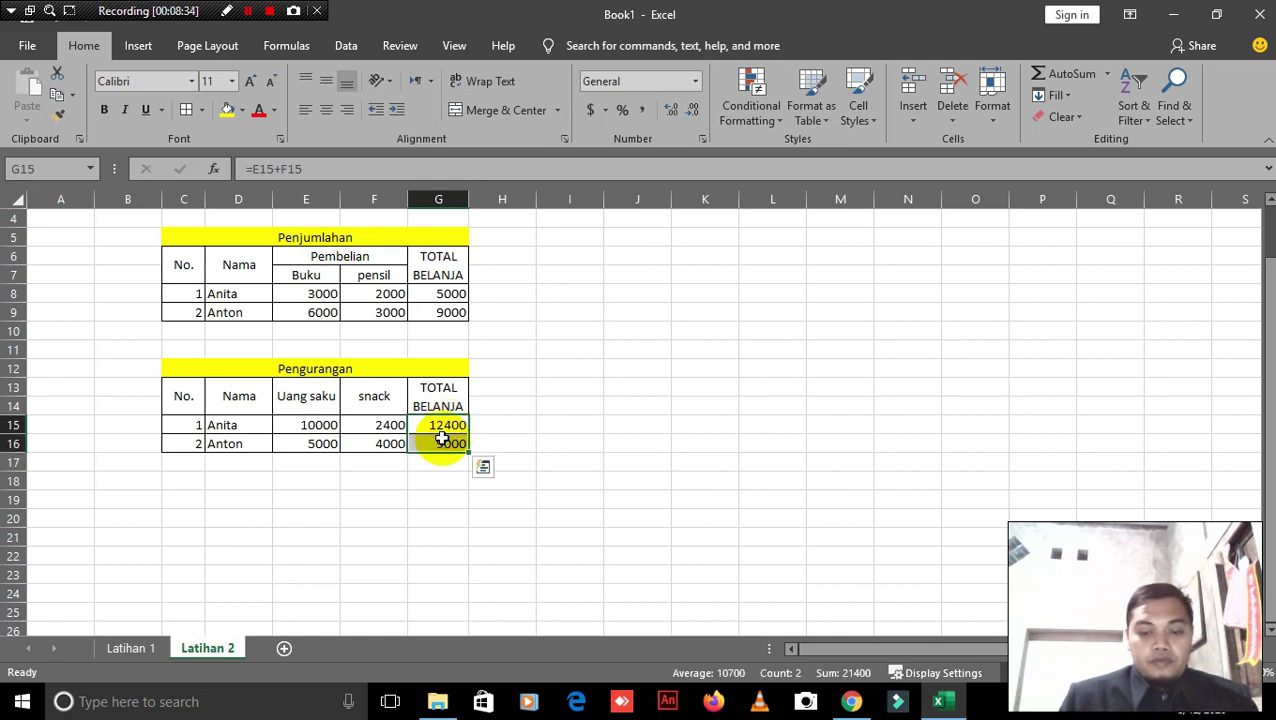
key("Delete")
double_click(463, 400)
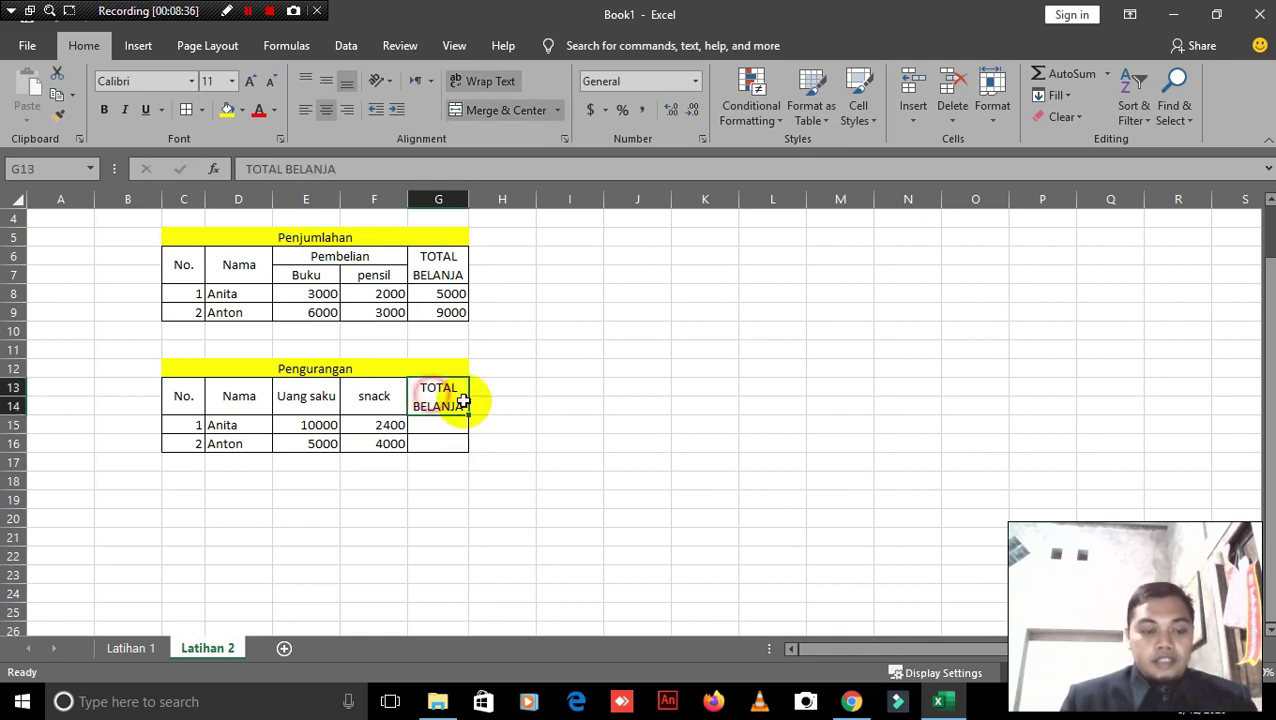
type("sis")
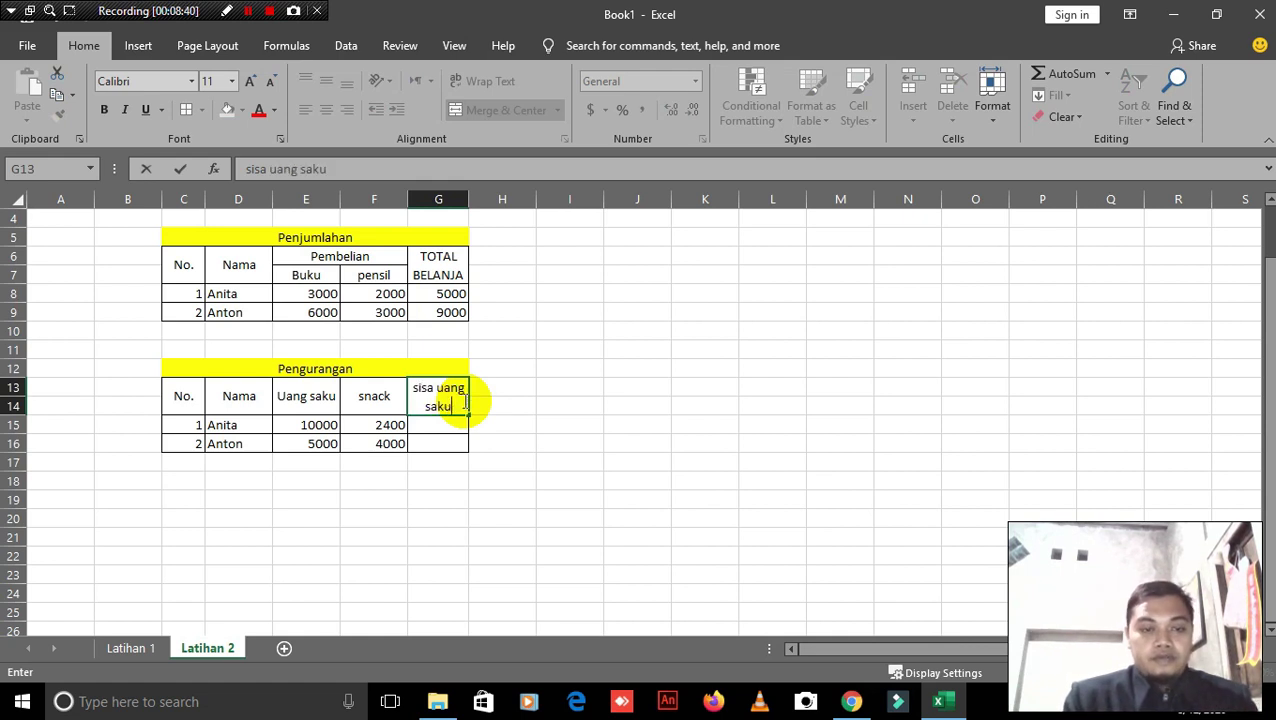
type("a uang saku")
left_click(503, 426)
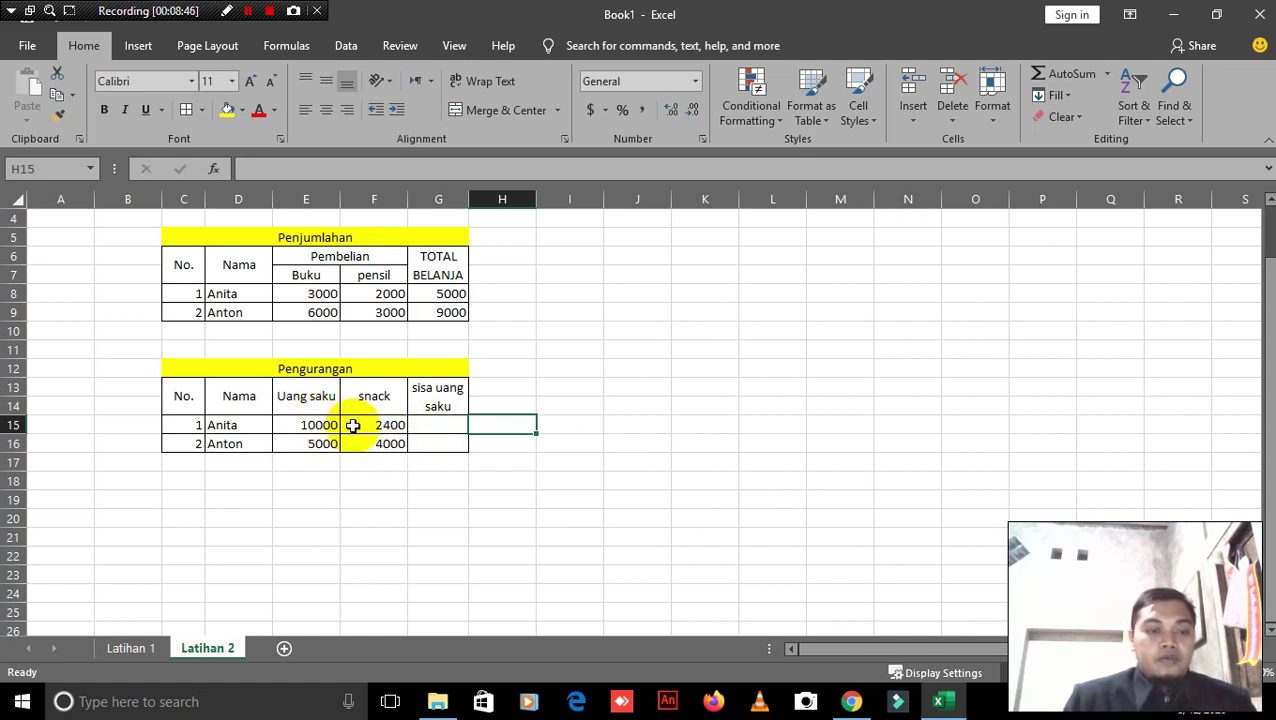
Step: Enter the subtraction formula =E15-F15 in G15 of the Pengurangan table
left_click(432, 428)
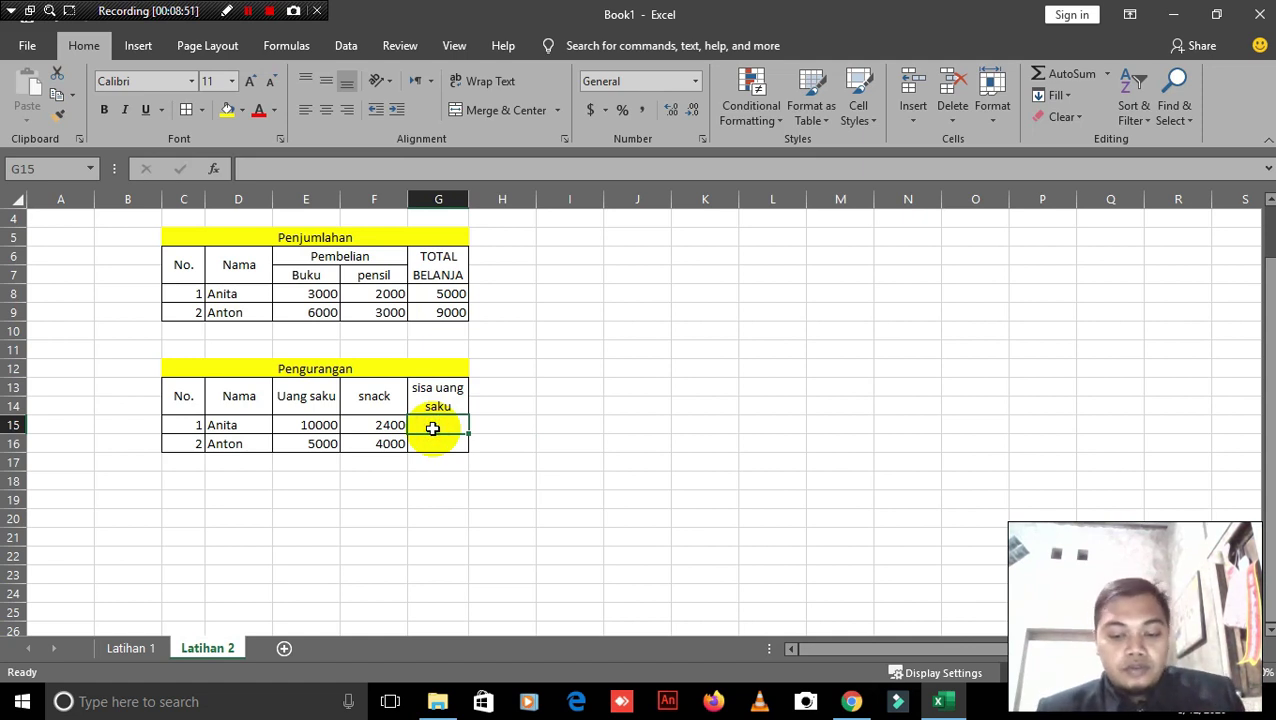
type("=")
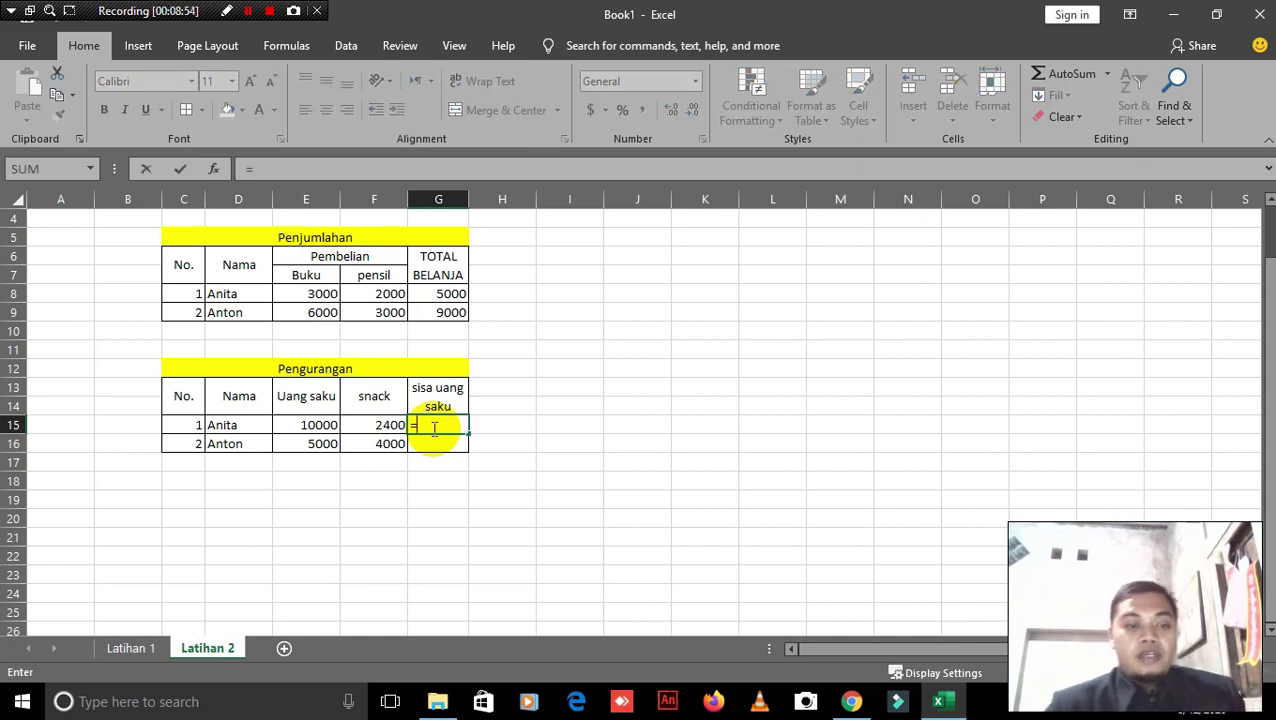
left_click(303, 425)
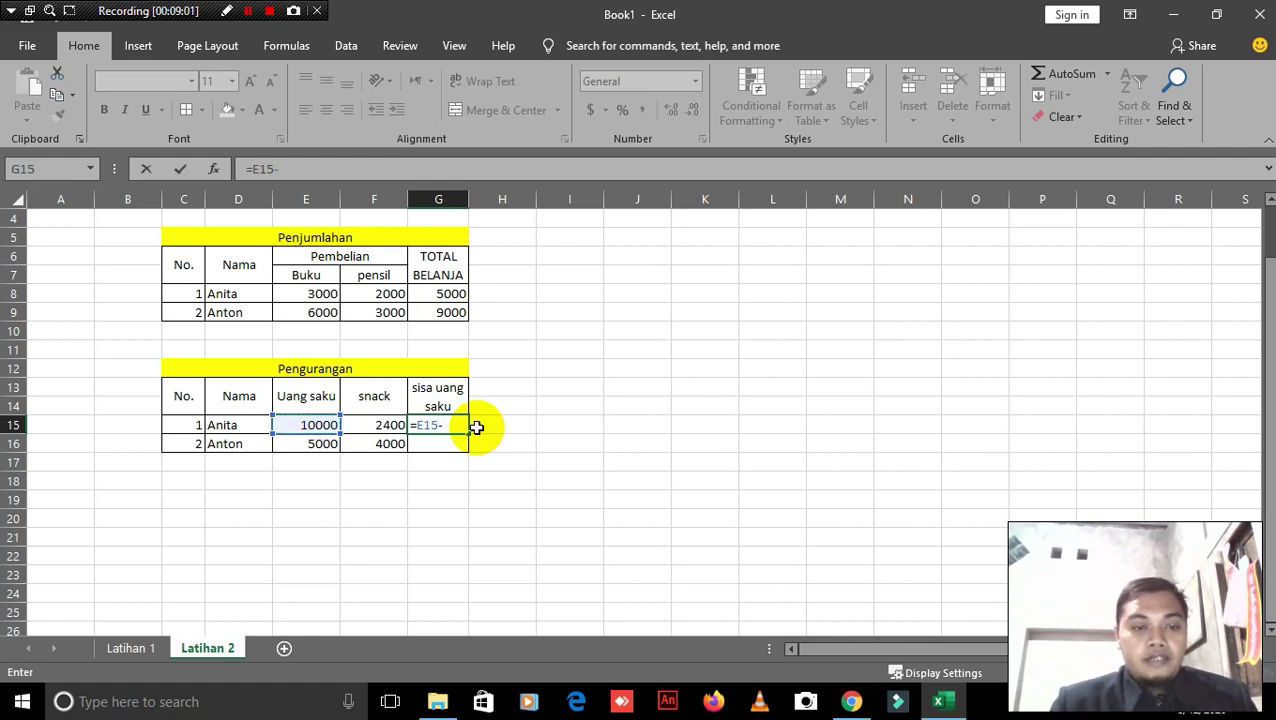
left_click(384, 425)
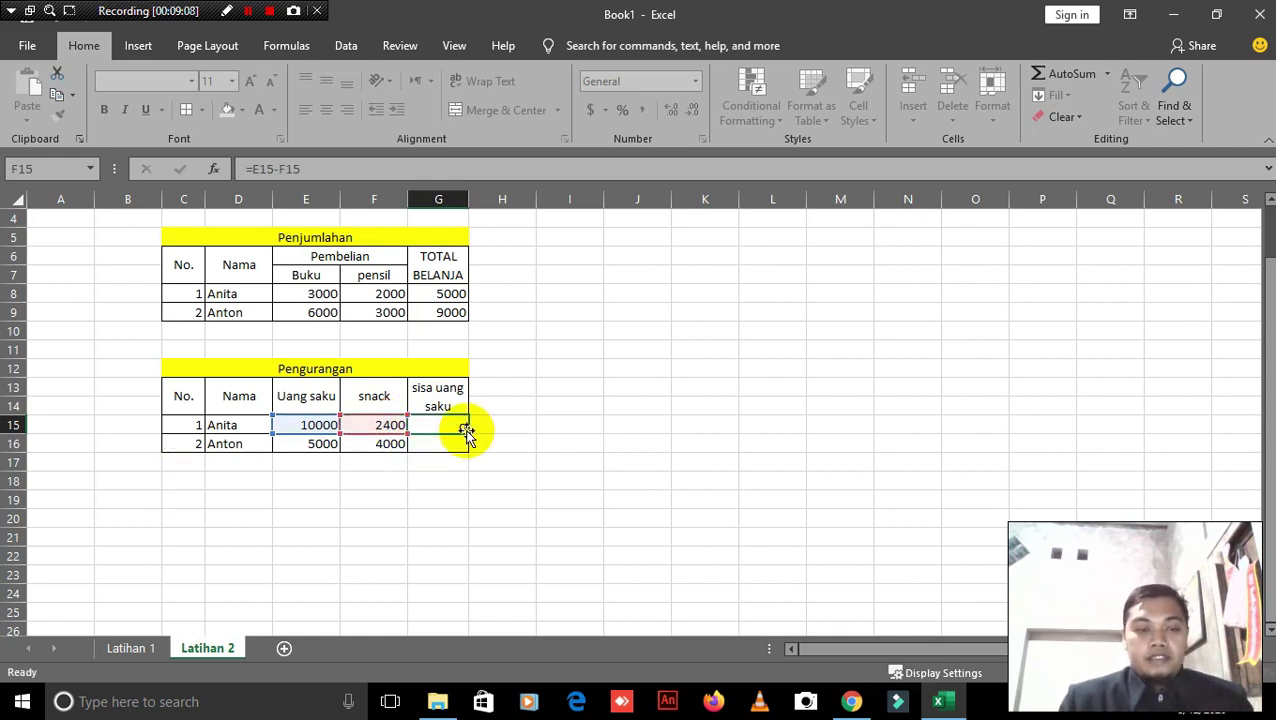
key("Return")
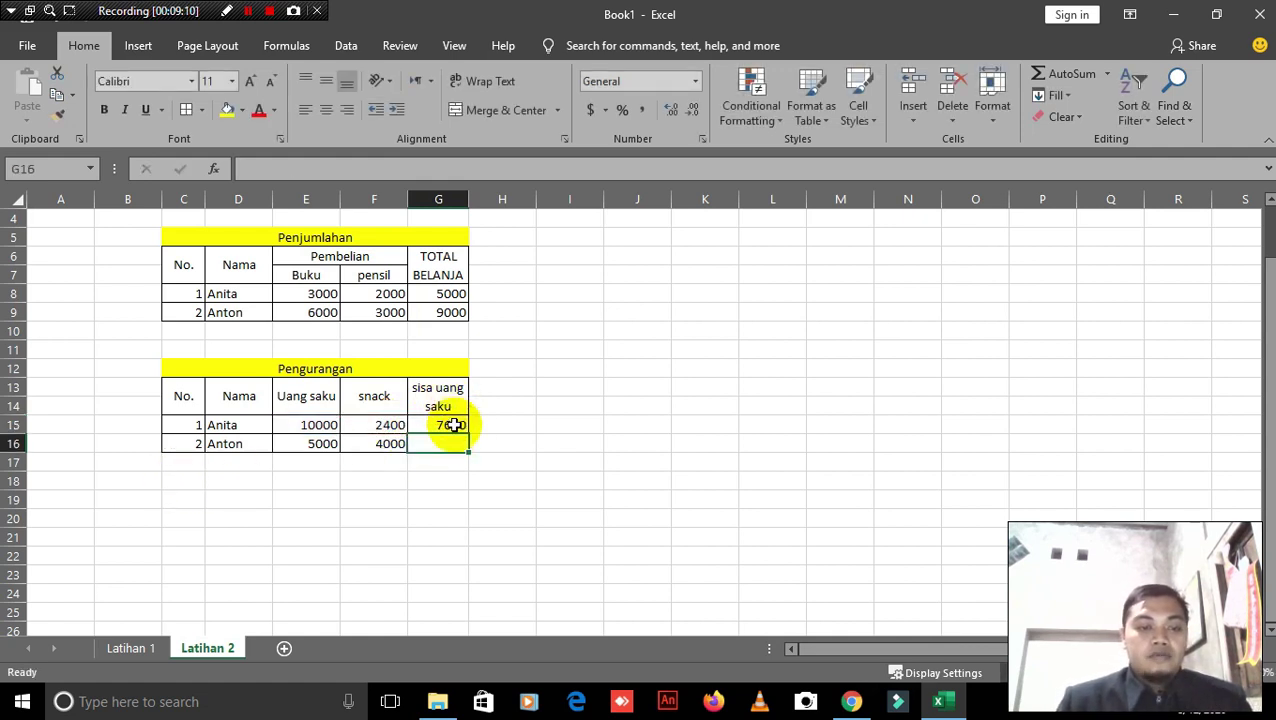
left_click(444, 427)
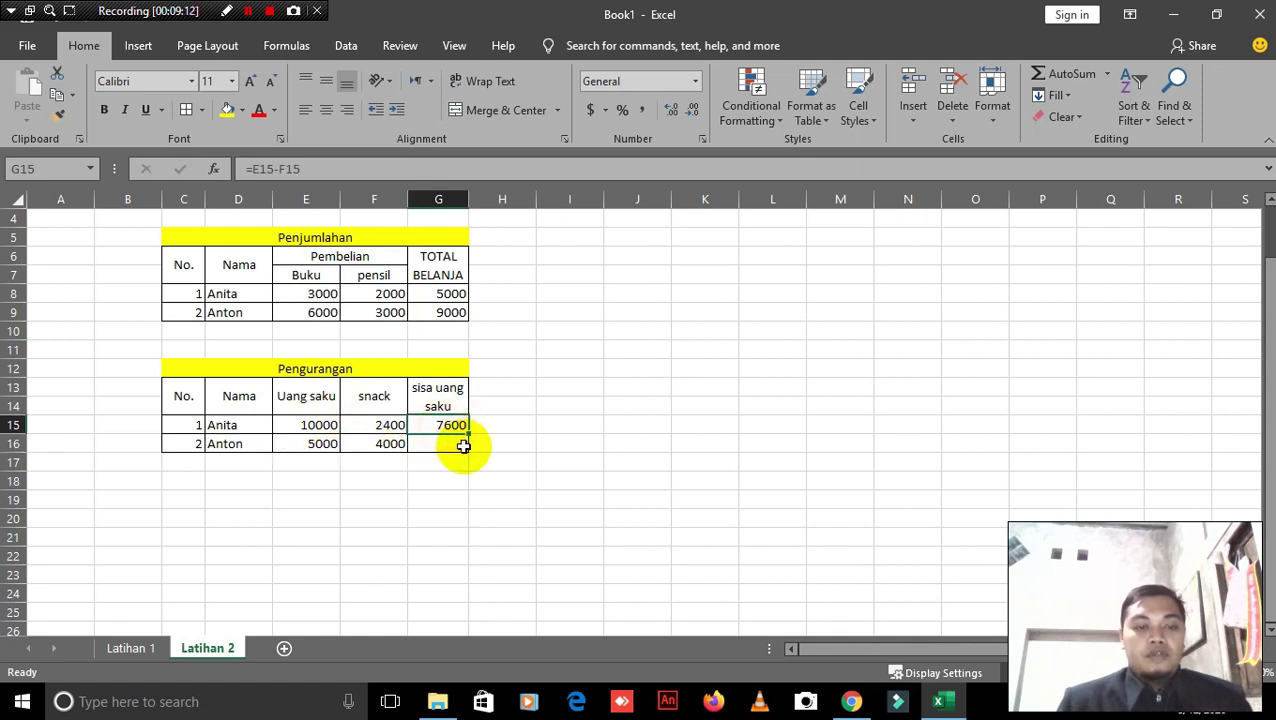
Step: Enter the subtraction formula =E16-F16 in G16 of the Pengurangan table
left_click(440, 441)
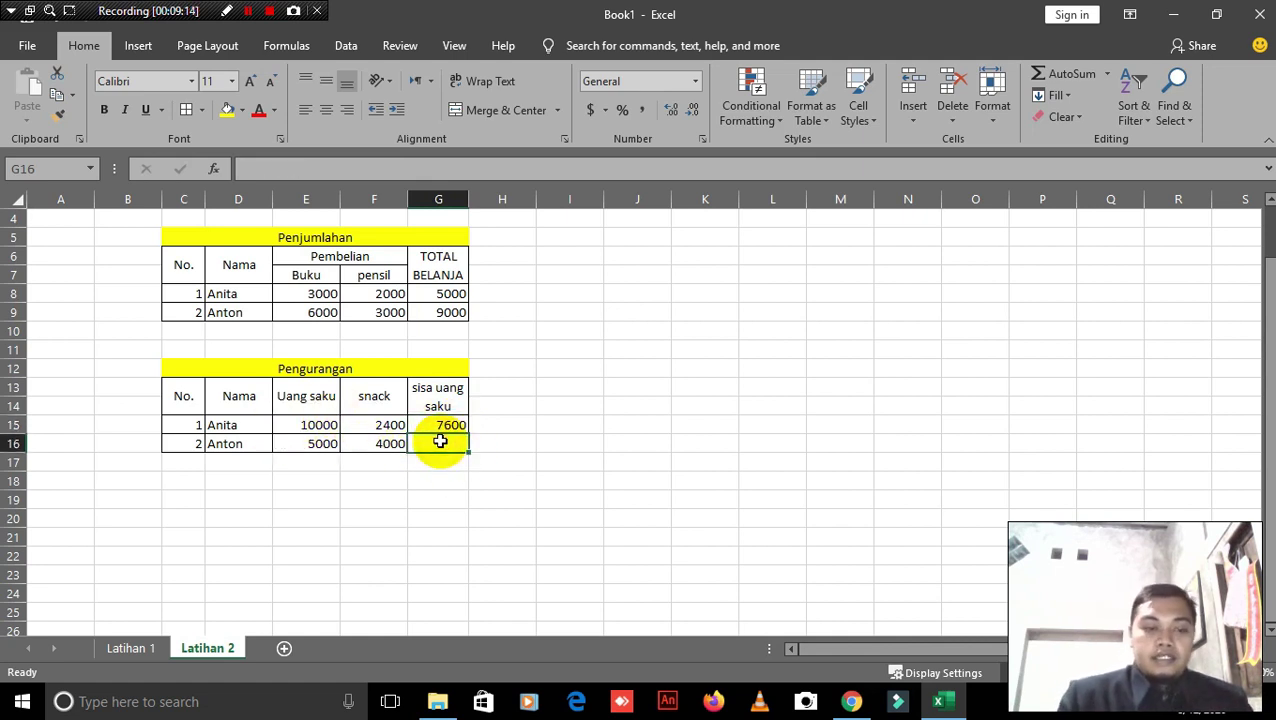
type("=")
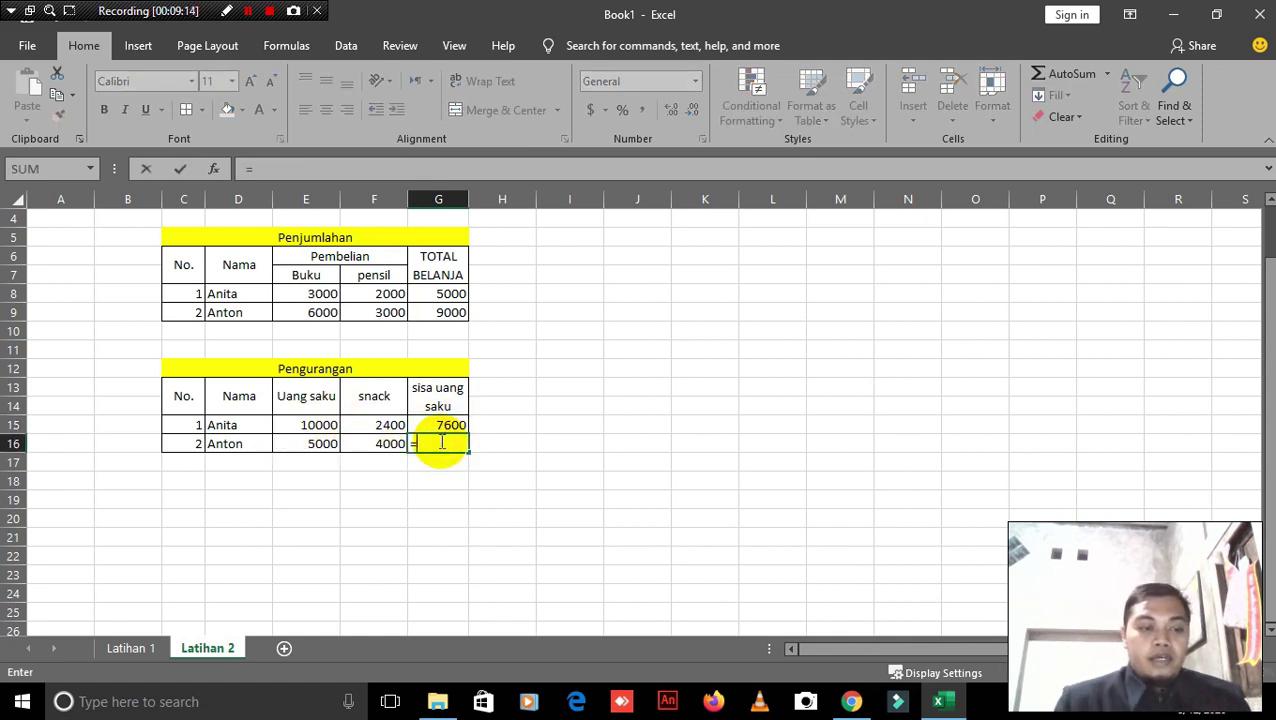
left_click(318, 445)
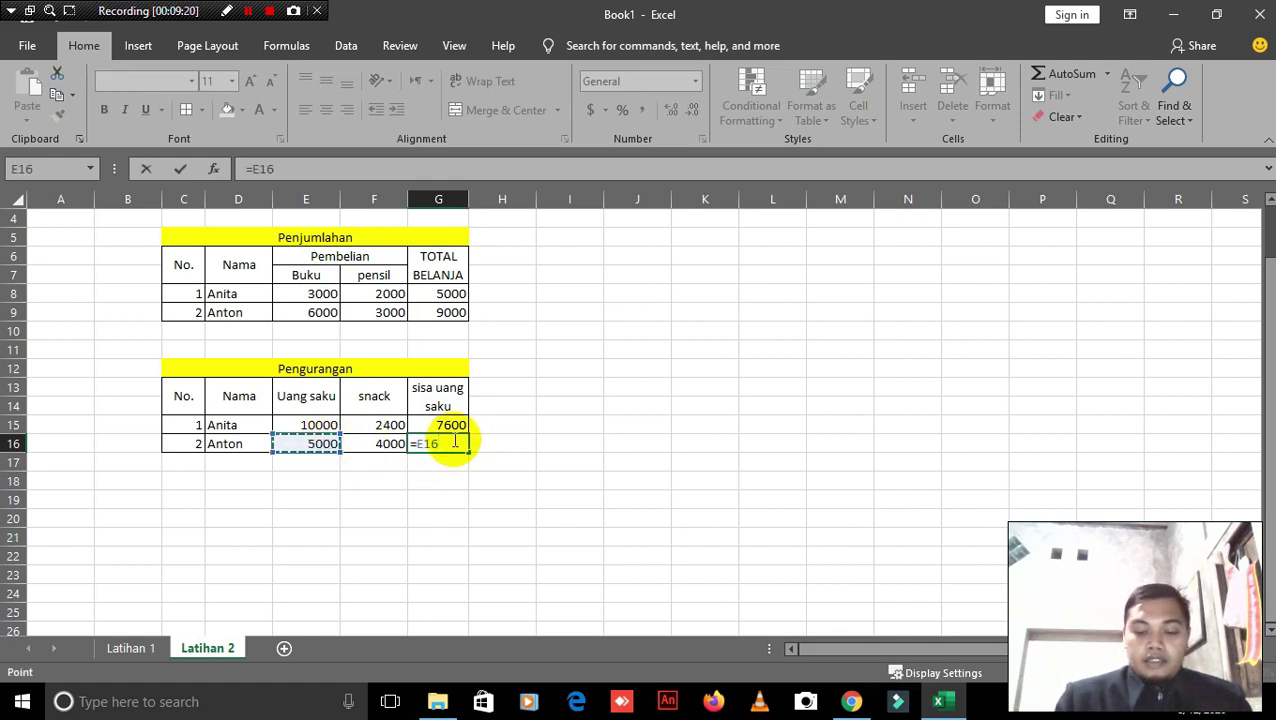
left_click(397, 444)
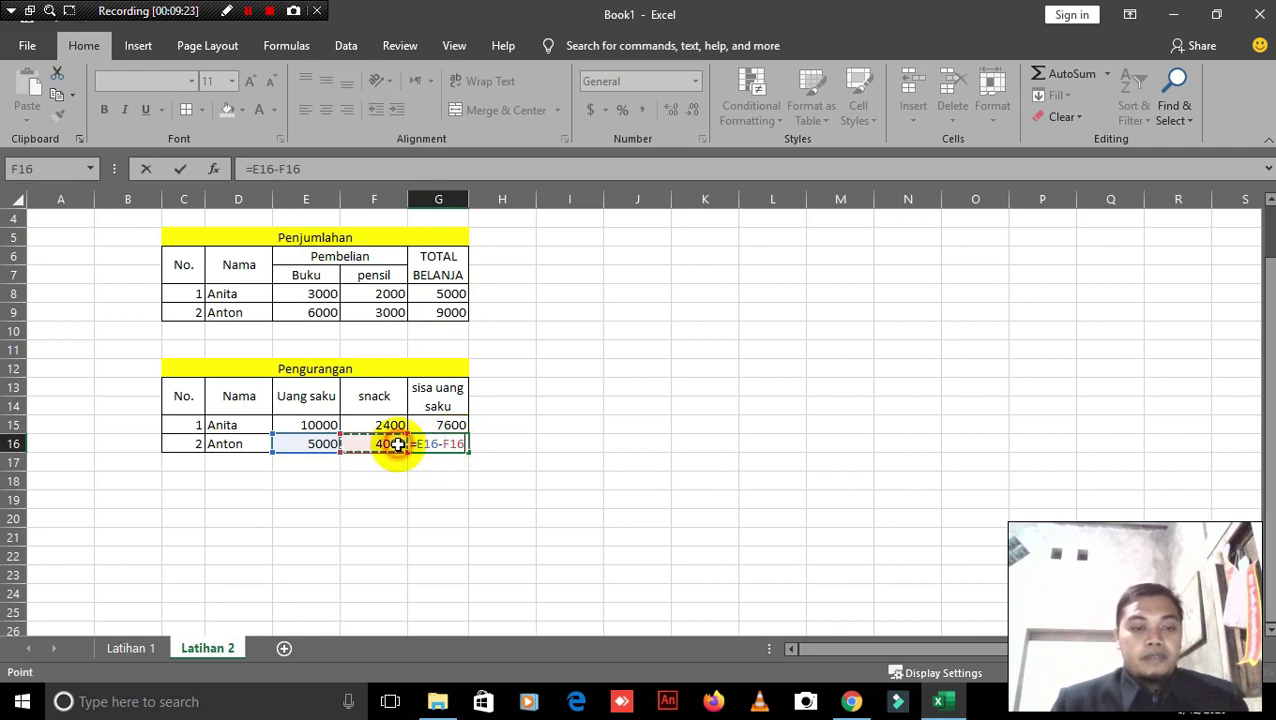
key("Return")
left_click(449, 447)
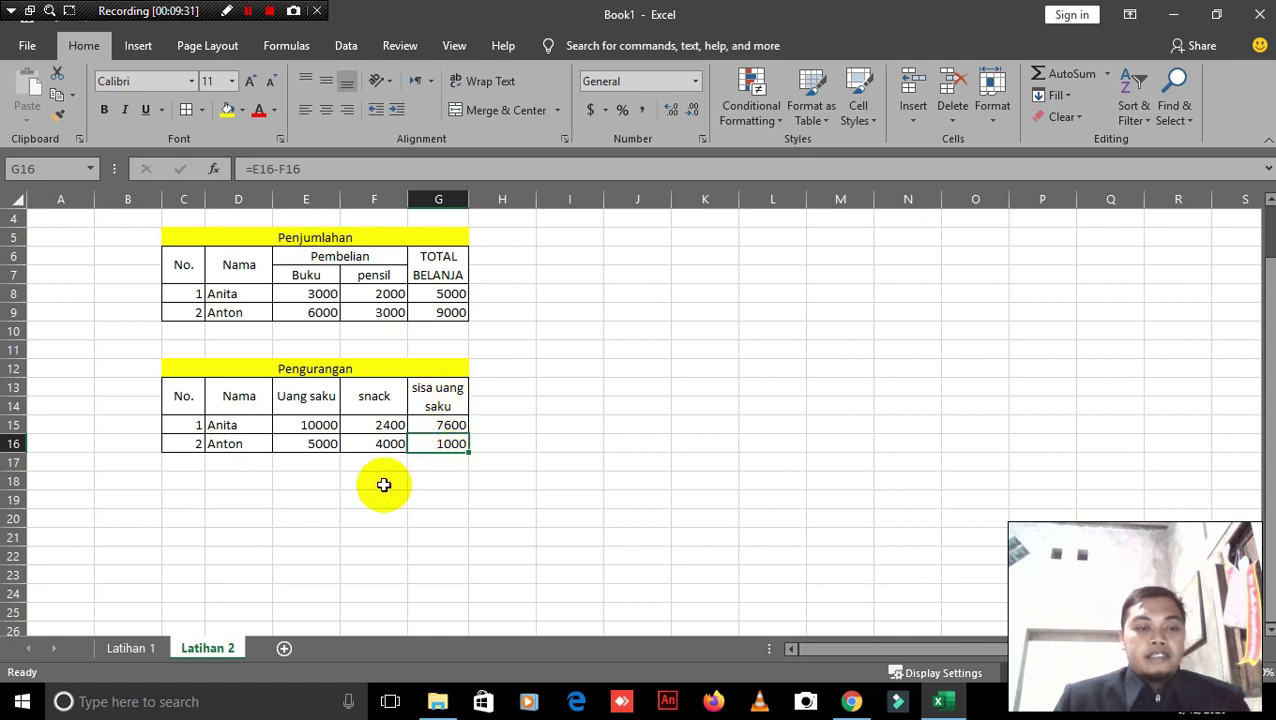
Step: Copy the whole Pengurangan table C12:G16 and paste it with its formatting and formulas at C19
left_click_drag(195, 372, 426, 437)
key("ctrl+c")
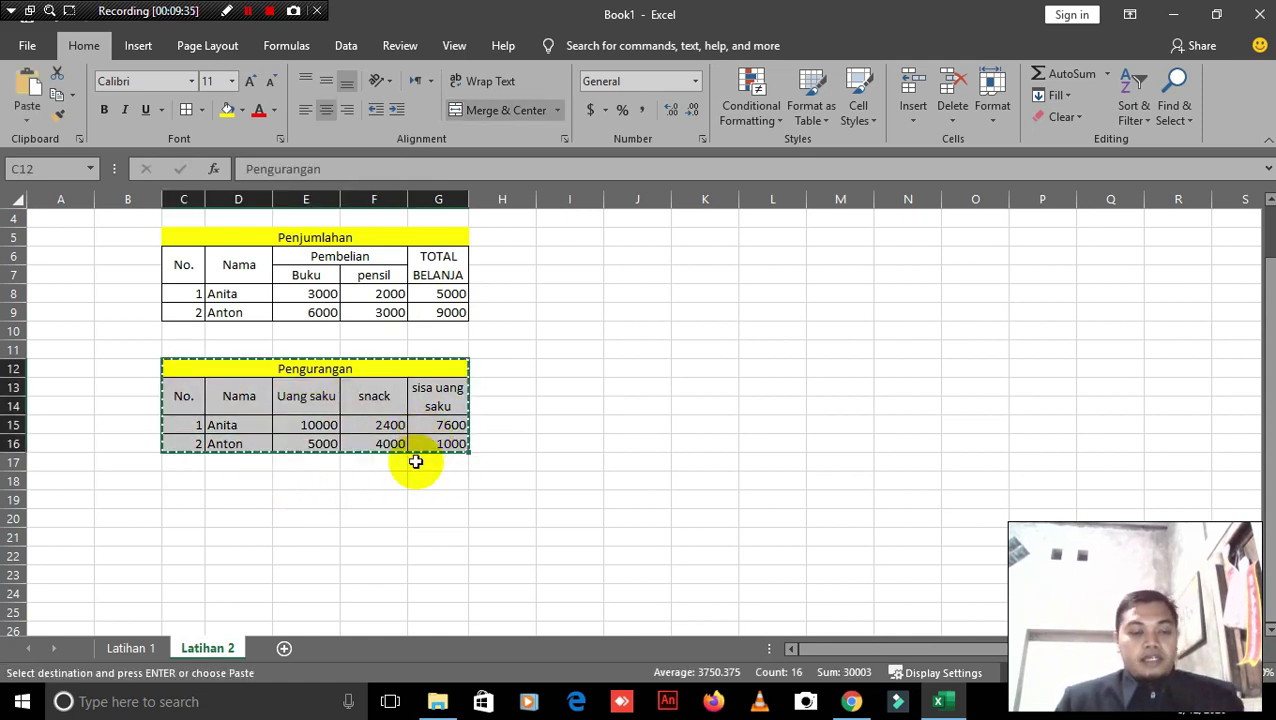
left_click(182, 504)
right_click(182, 504)
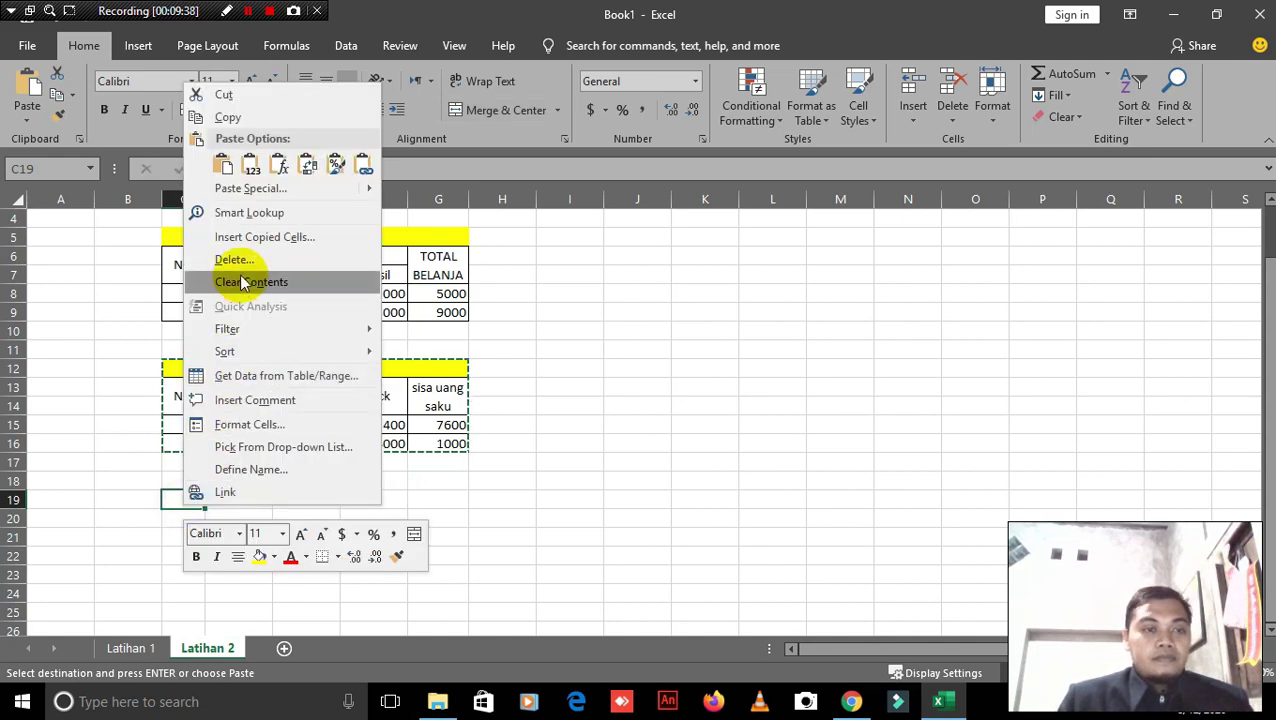
left_click(227, 170)
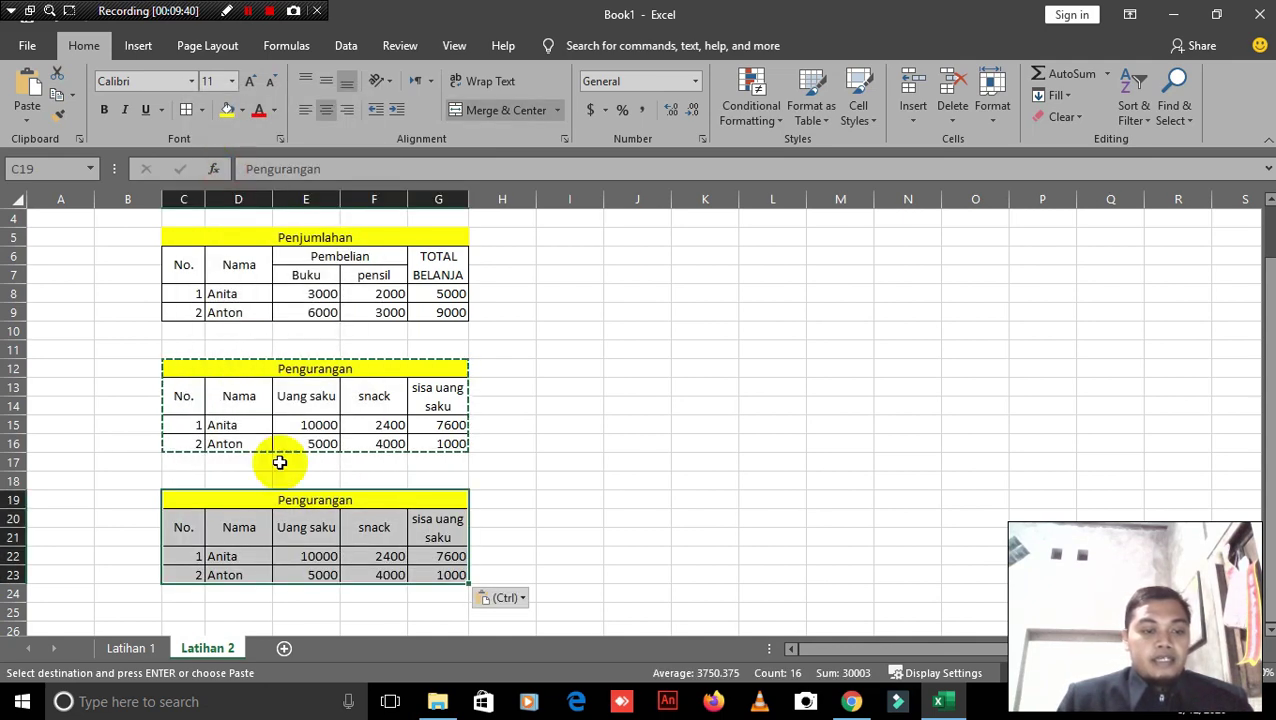
Step: Change the title of the copied table in C19 to "Pembagian"
scroll(290, 470, "down", 1)
left_click(320, 443)
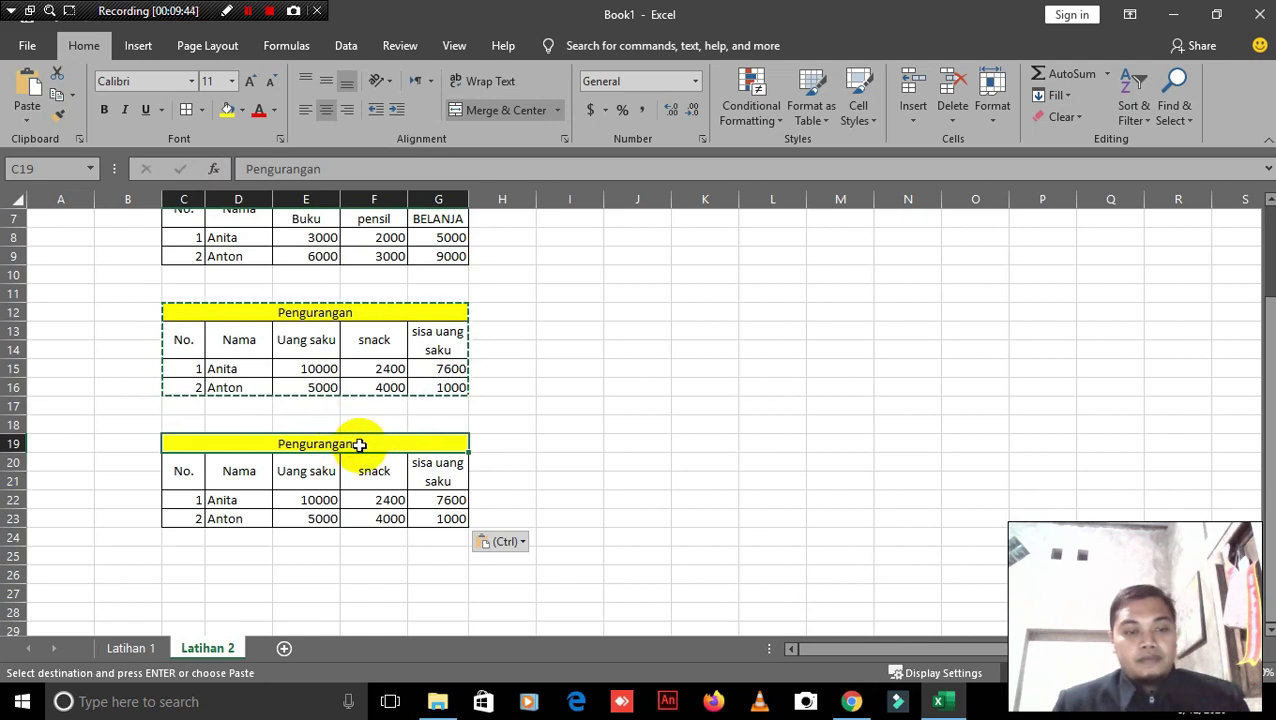
double_click(358, 445)
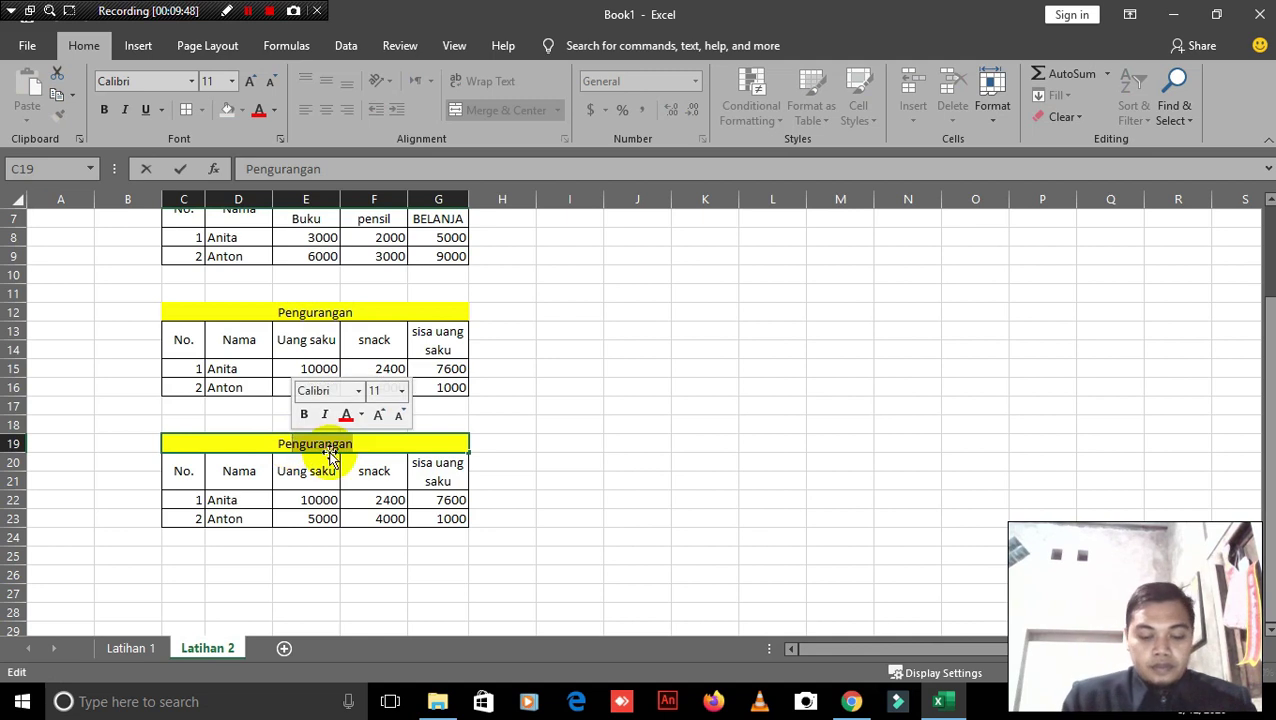
type("mbagian")
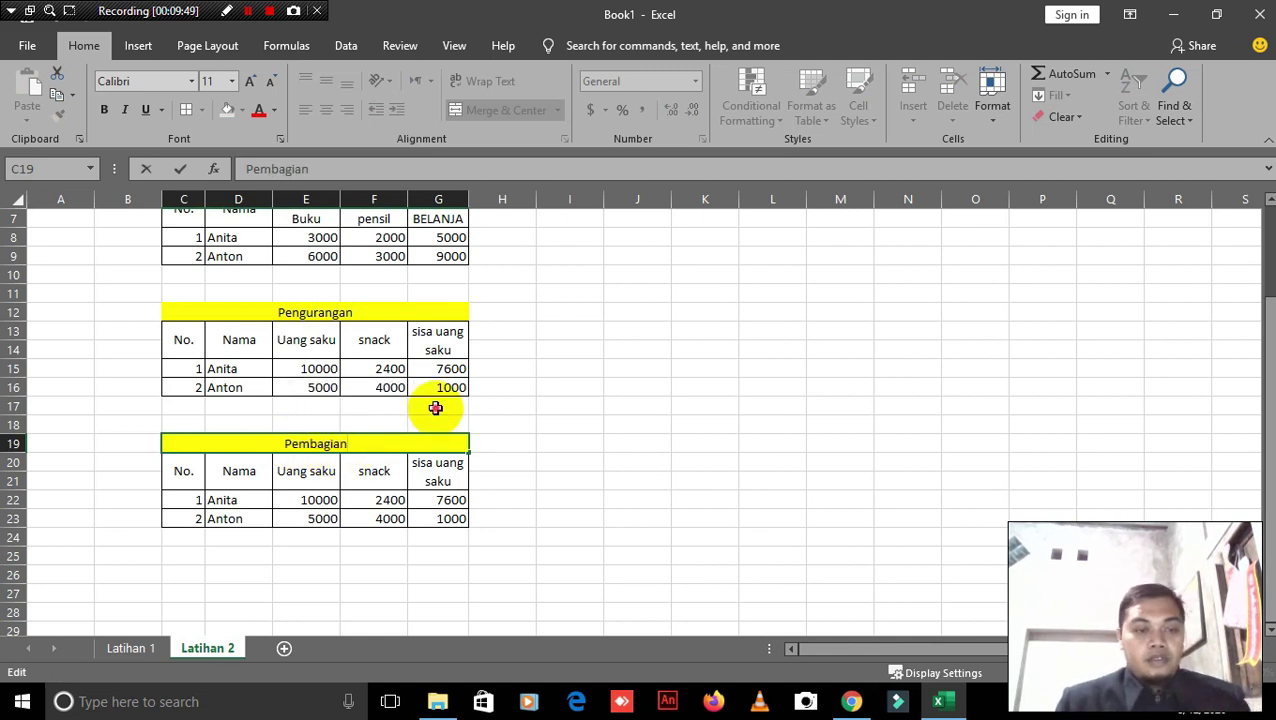
left_click(436, 406)
Step: Rename the Pembagian table's headers to "Permen" in E20 and "teman" in F20
left_click(302, 476)
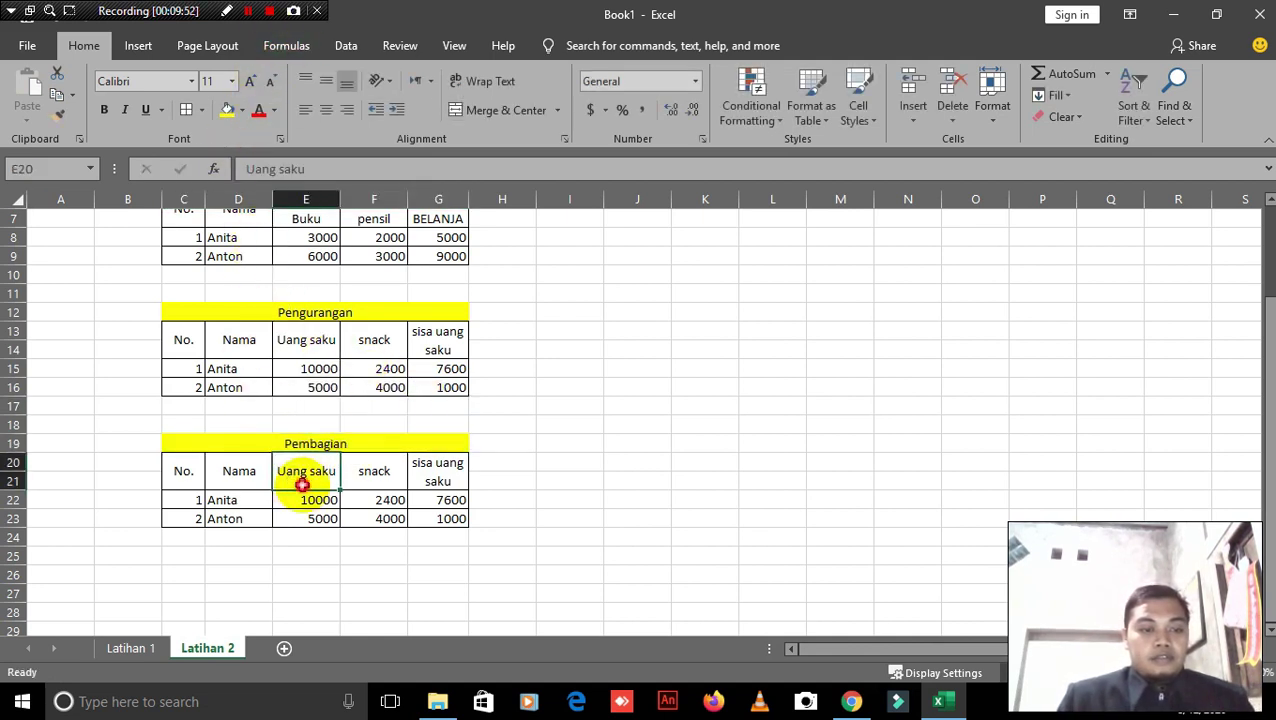
left_click(249, 12)
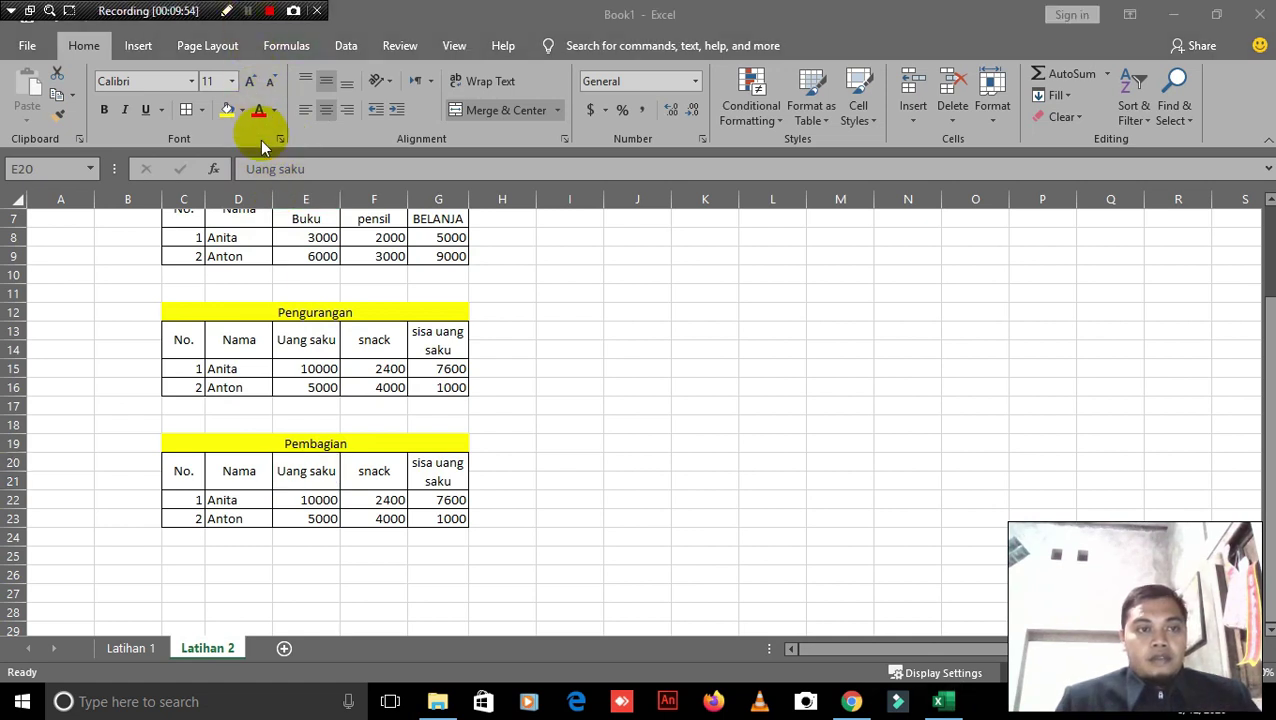
left_click(308, 483)
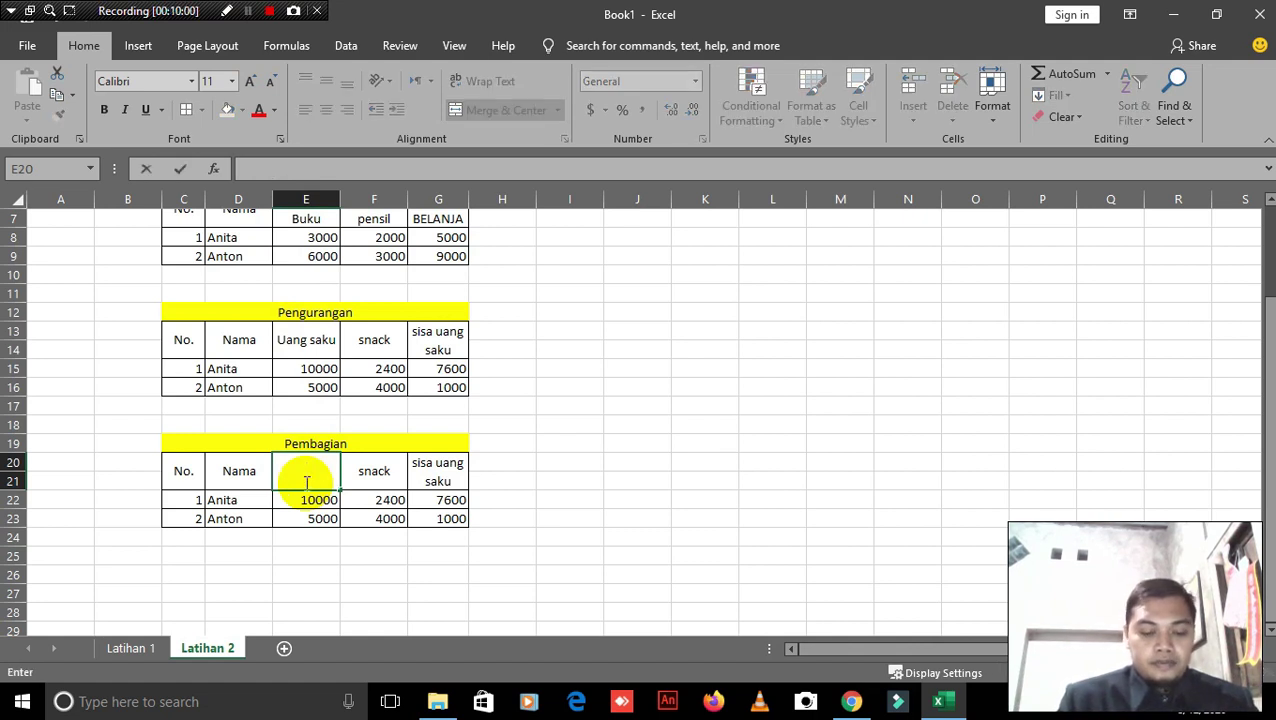
type("Ap")
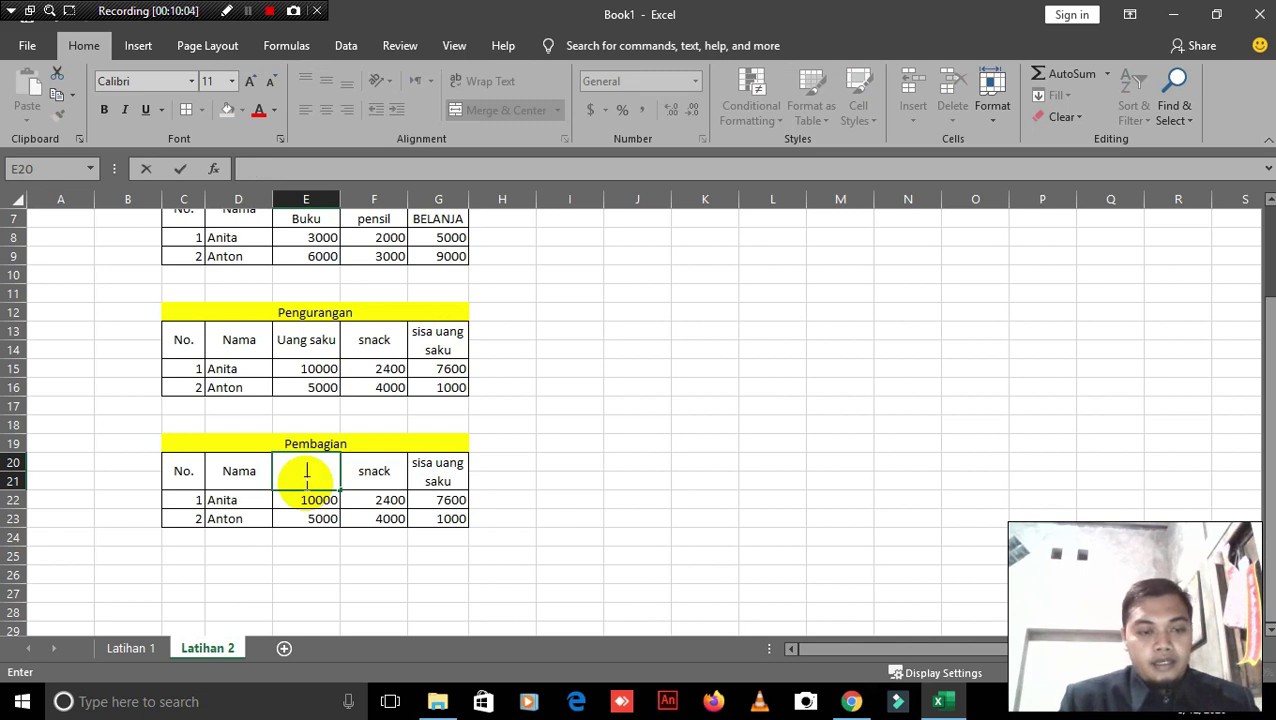
type("Permen")
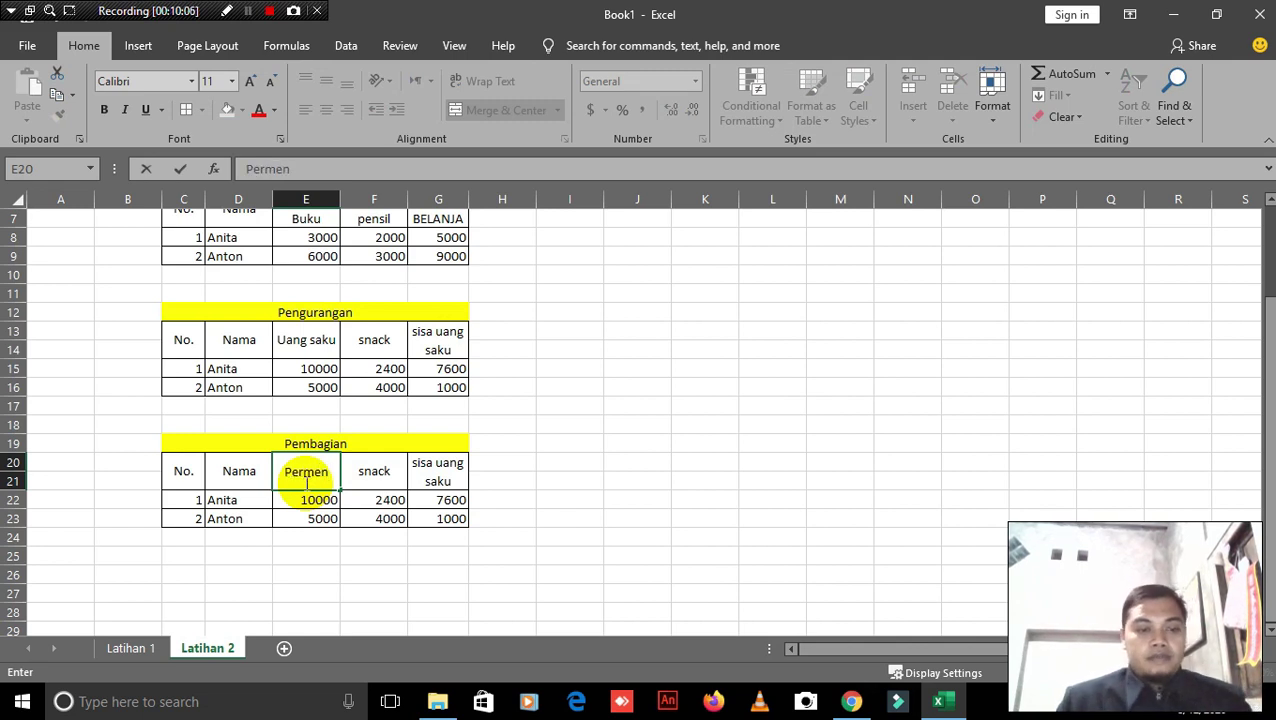
left_click(367, 480)
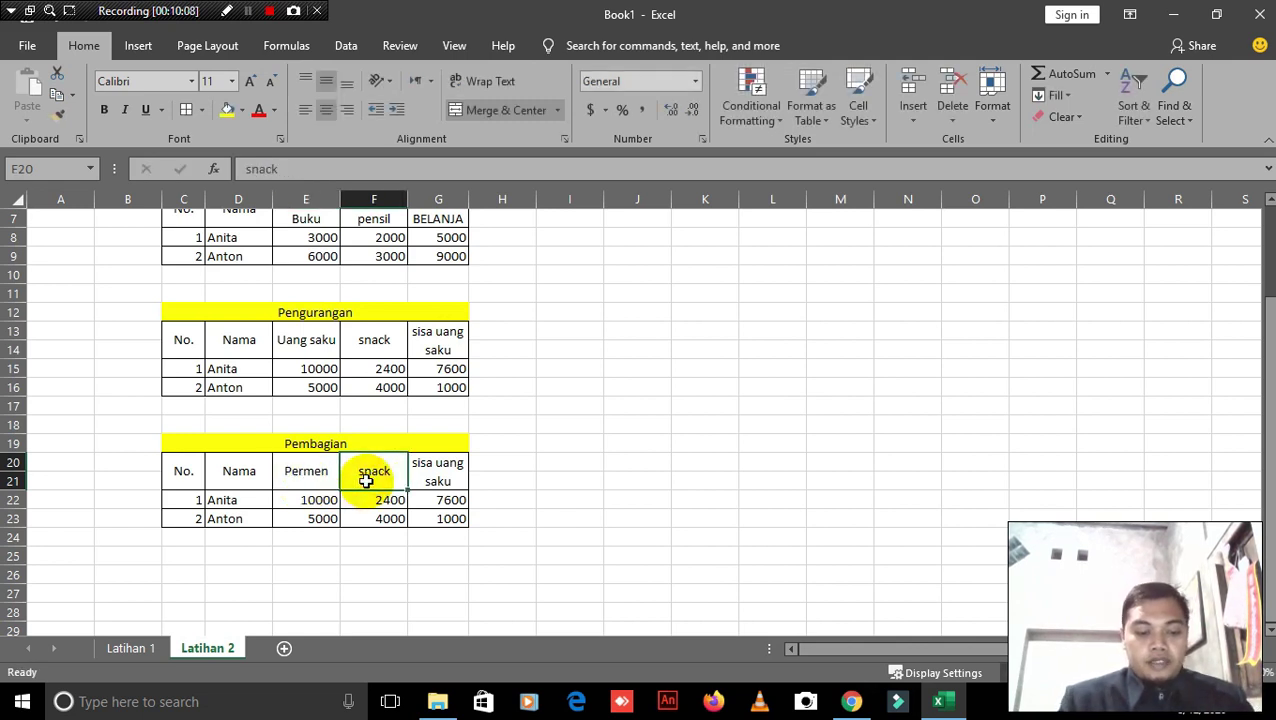
type("teman")
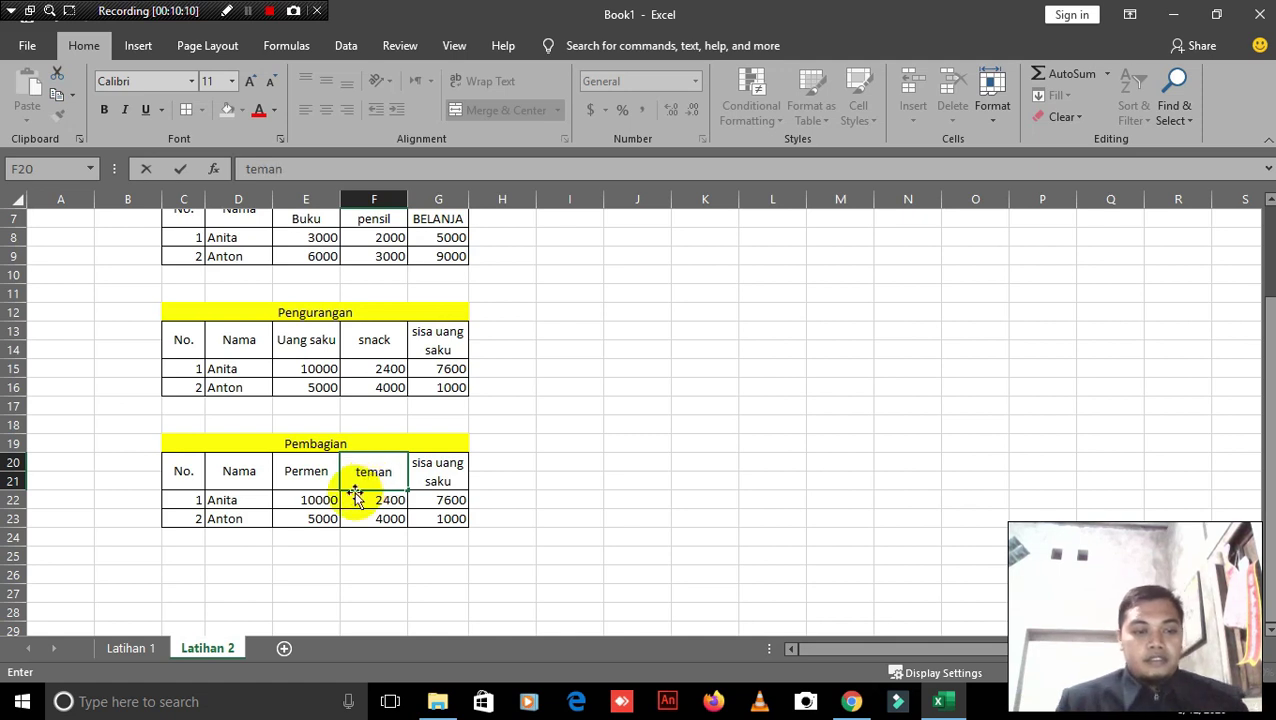
Step: Clear the copied values in E22:G23 and enter 15 in E22 and 4 in F22
left_click_drag(313, 498, 435, 518)
key("Delete")
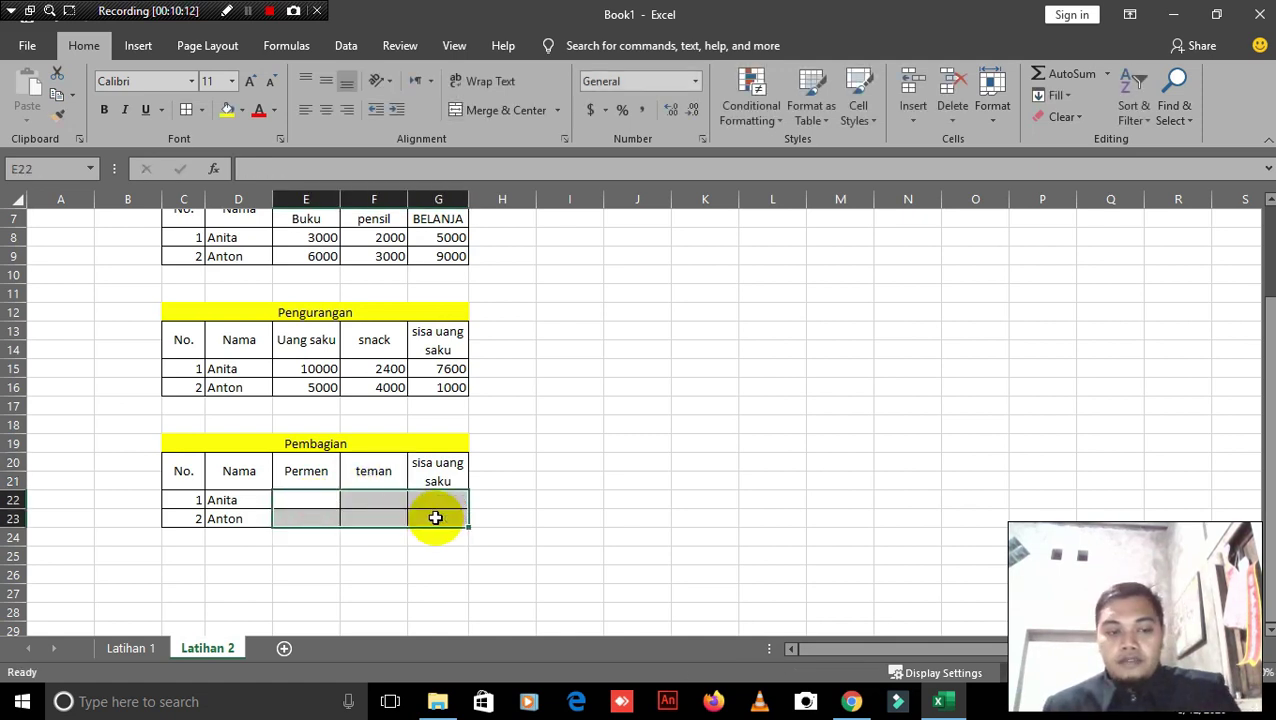
left_click(318, 502)
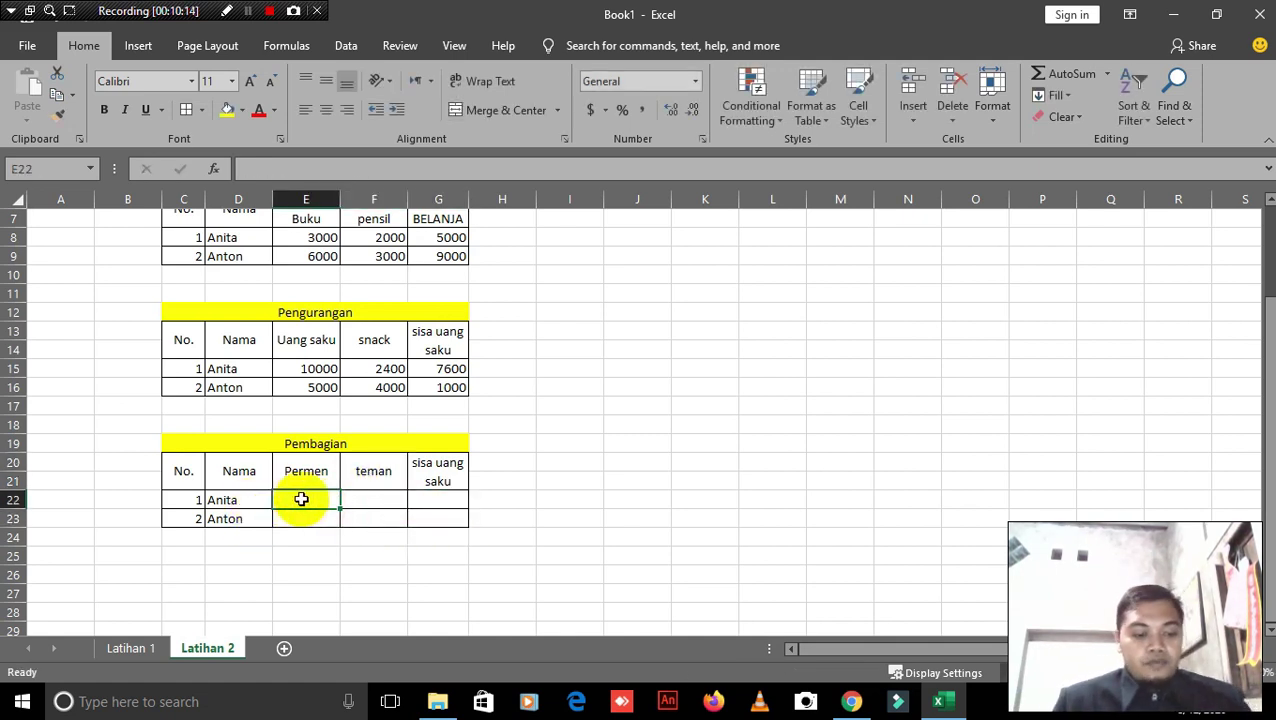
type("15")
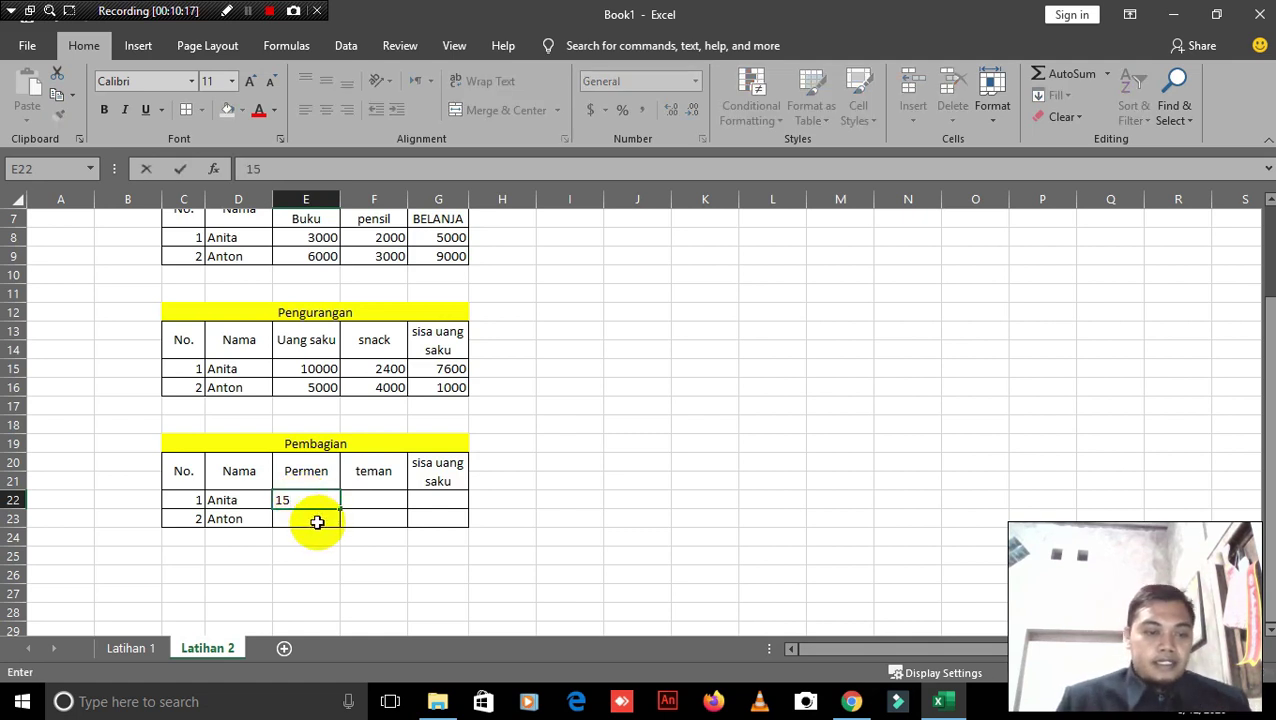
left_click(380, 502)
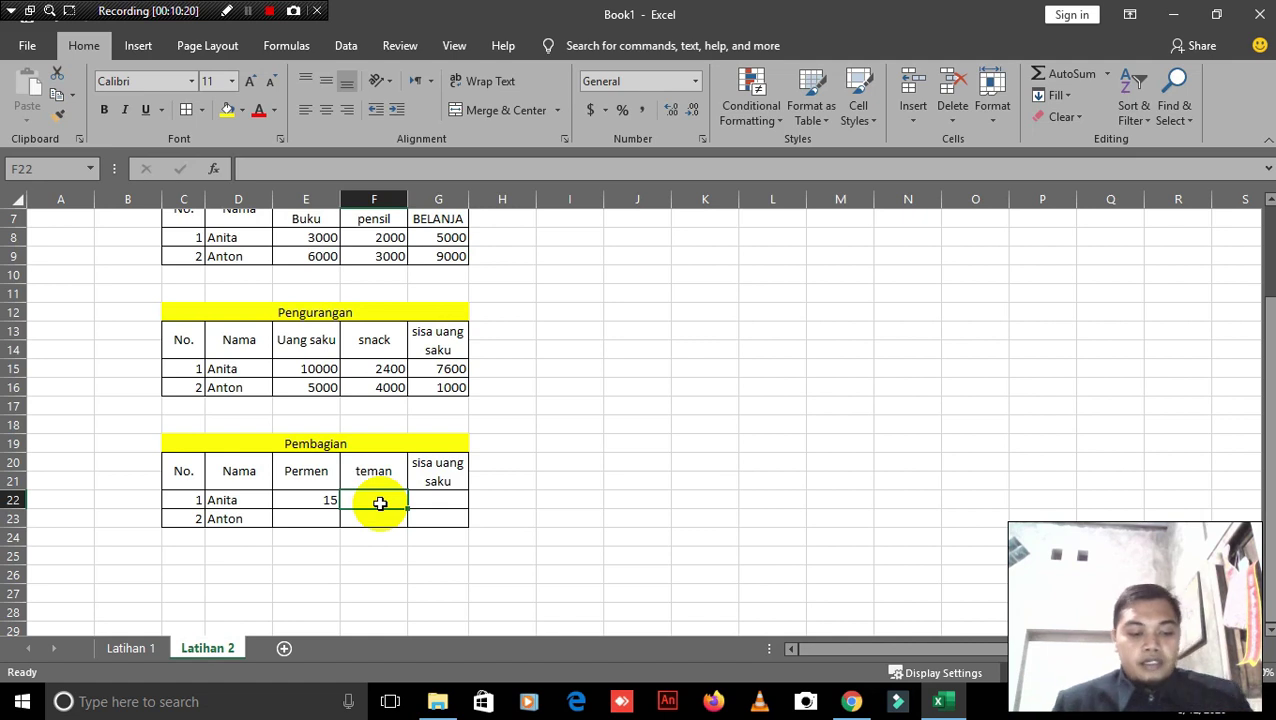
type("4")
key("Return")
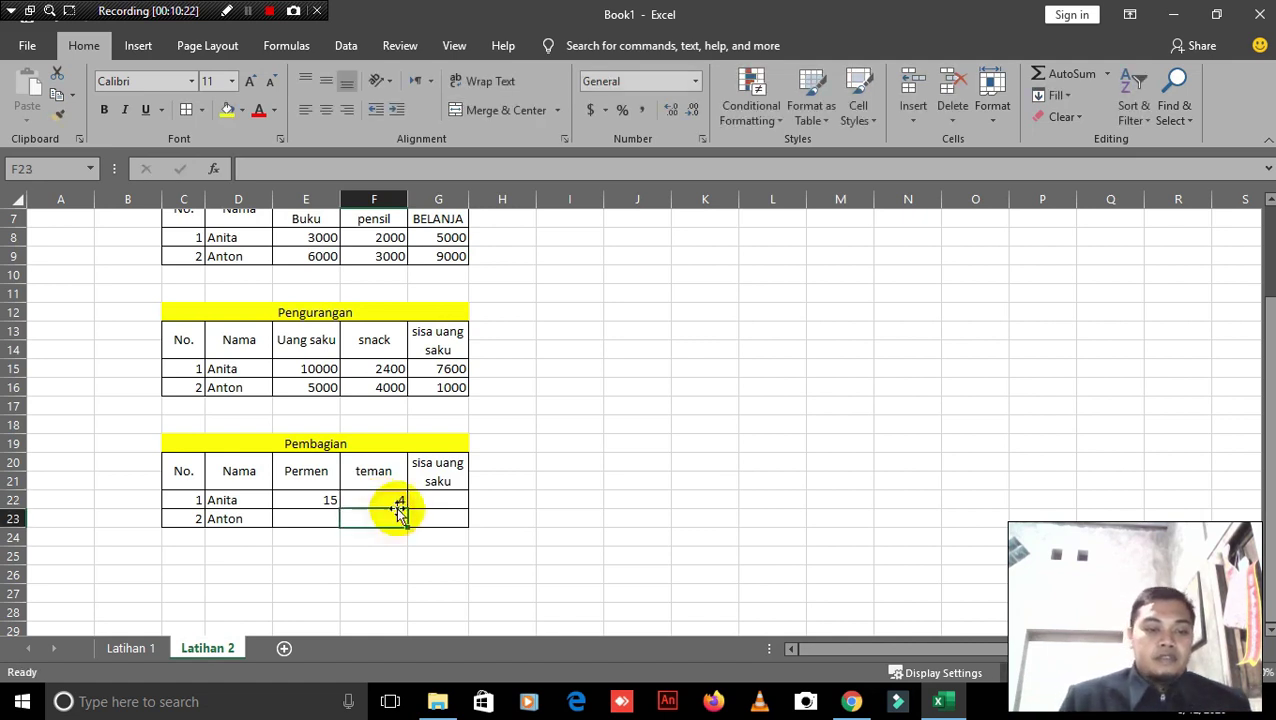
Step: Change the header in G20 of the Pembagian table to "permen per anak"
left_click(300, 499)
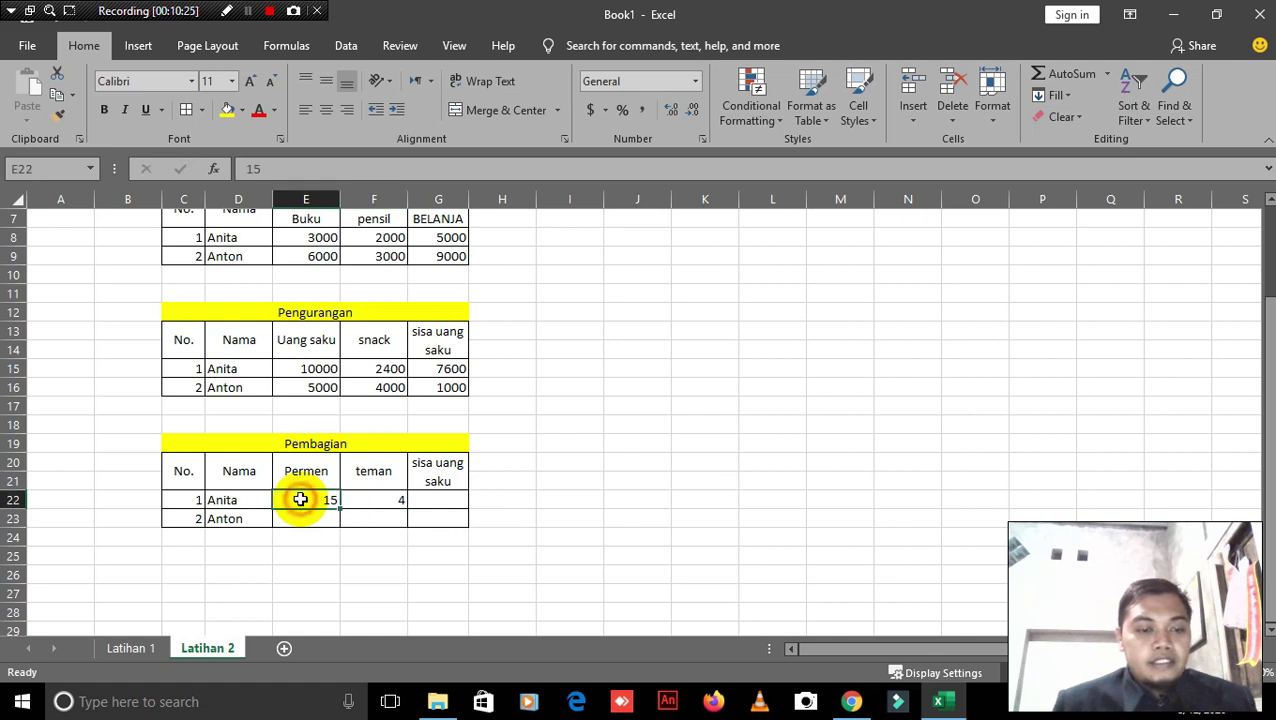
left_click(387, 501)
left_click(445, 475)
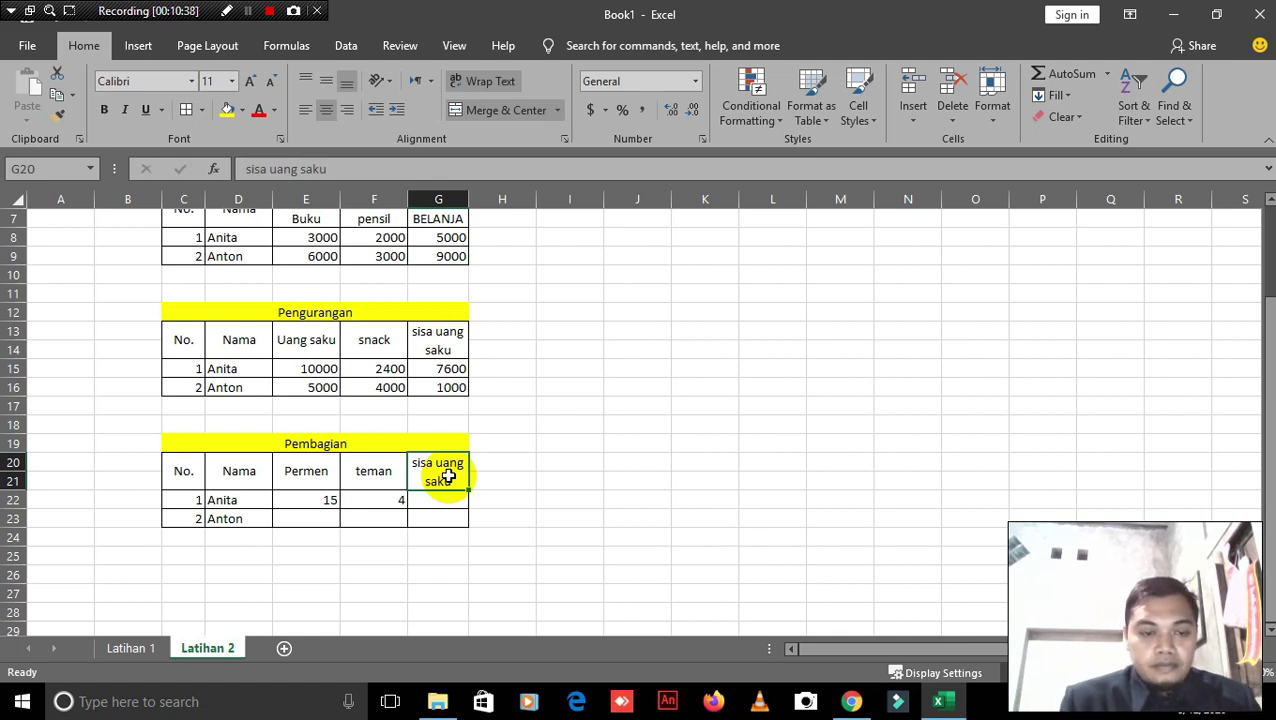
key("BackSpace")
type("permen")
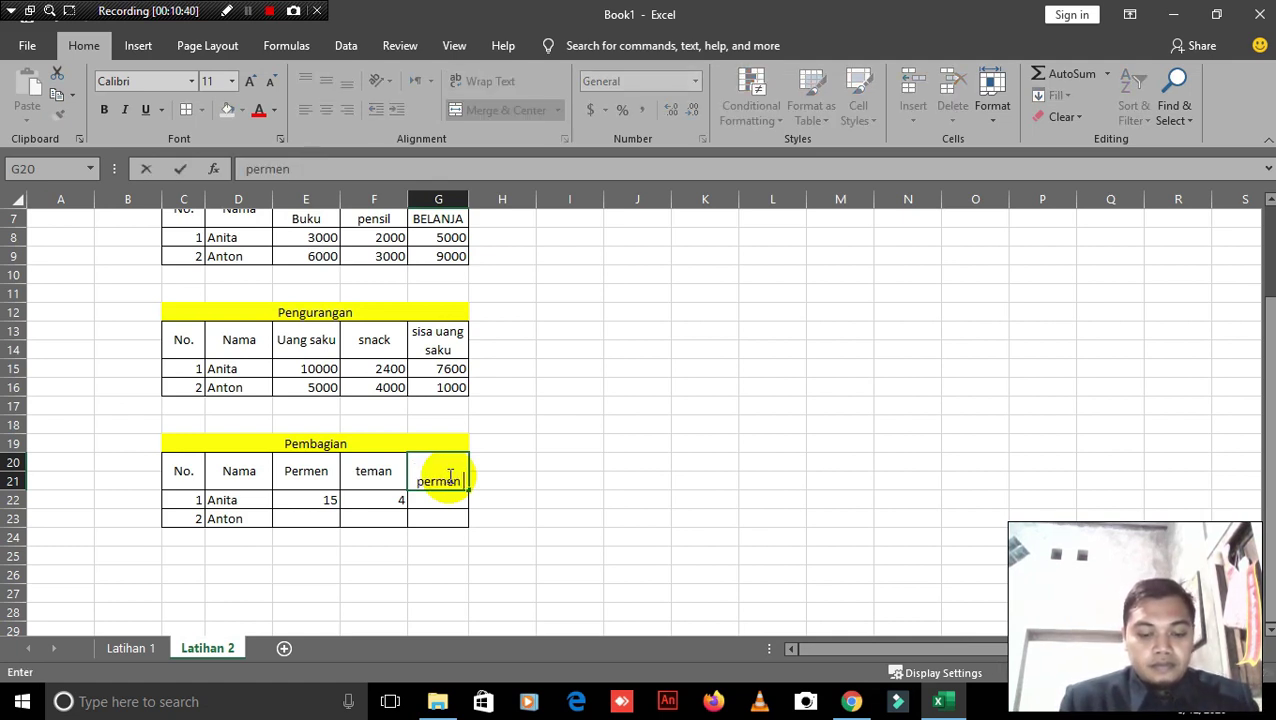
type(" per anak")
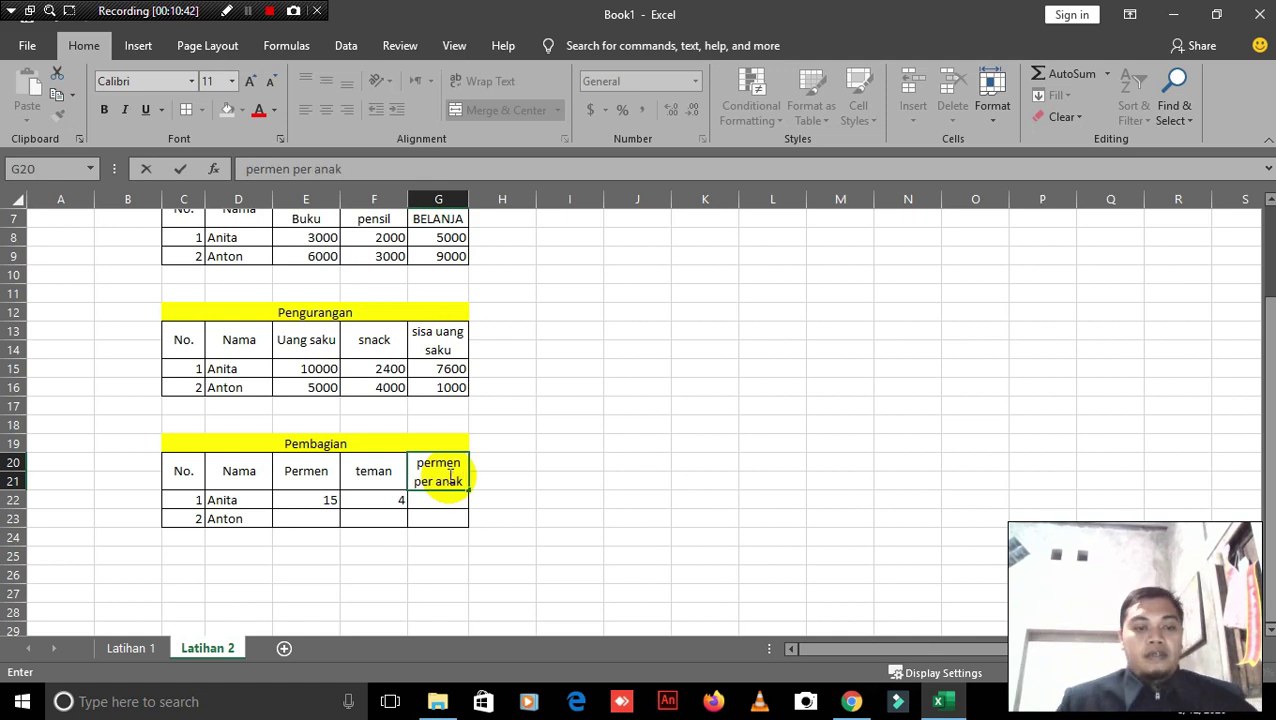
key("Return")
Step: Enter 20 in E23 and 5 in F23 for the second row of the Pembagian table
left_click(318, 520)
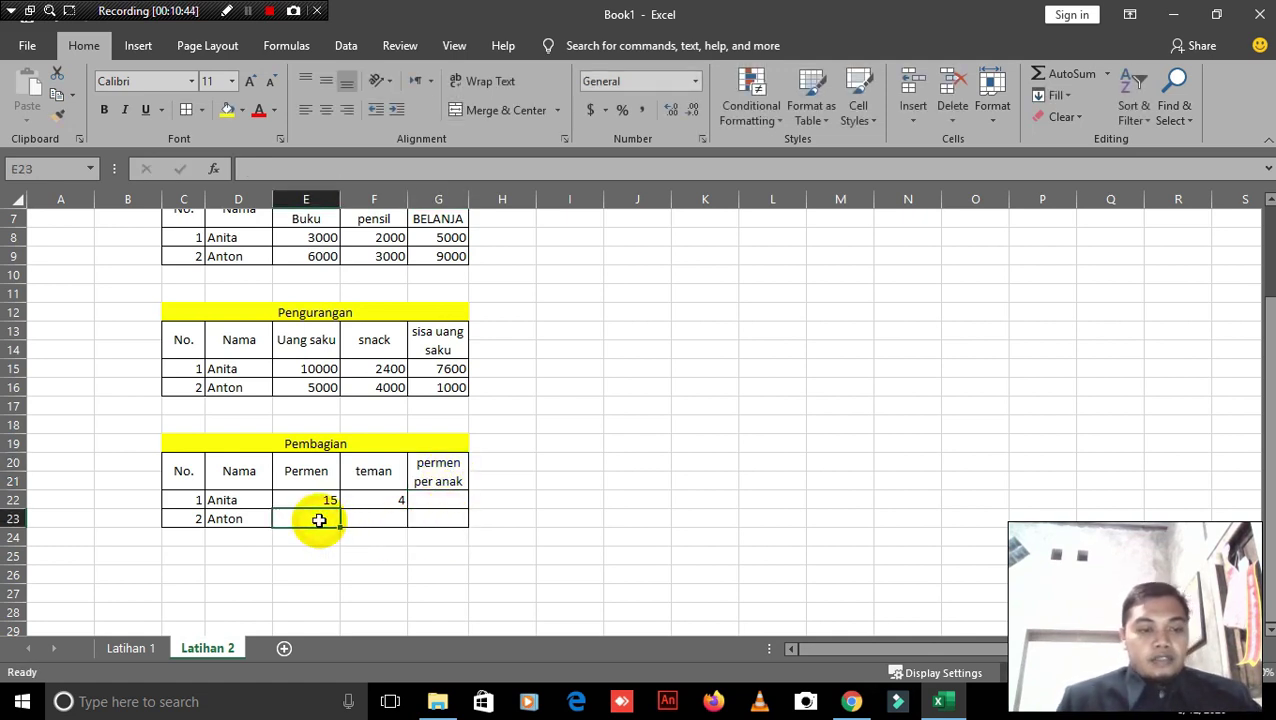
type("20")
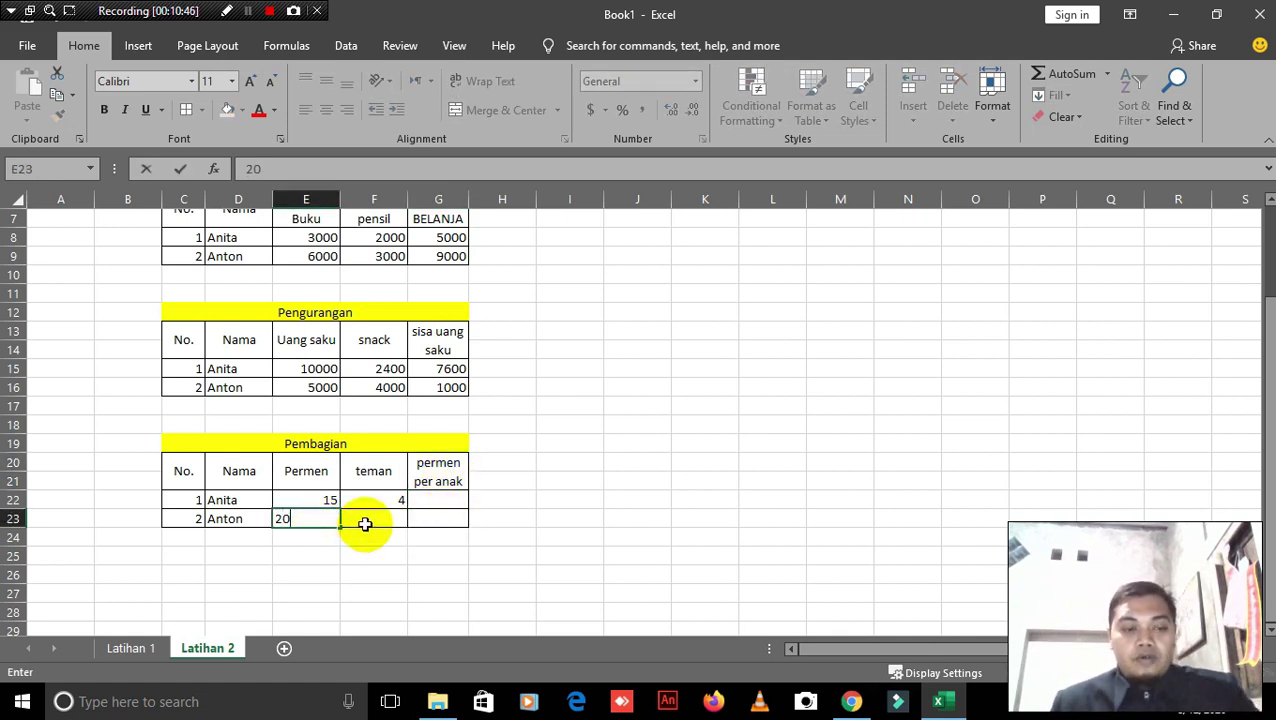
left_click(373, 520)
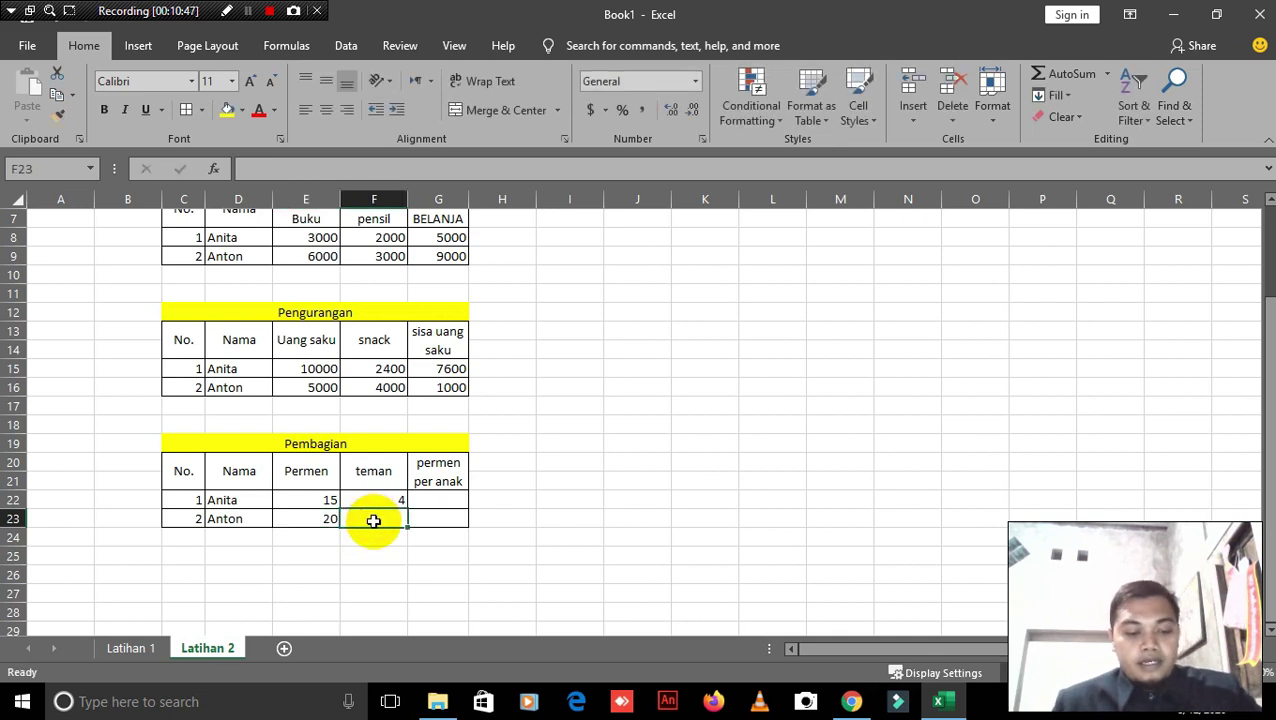
type("5")
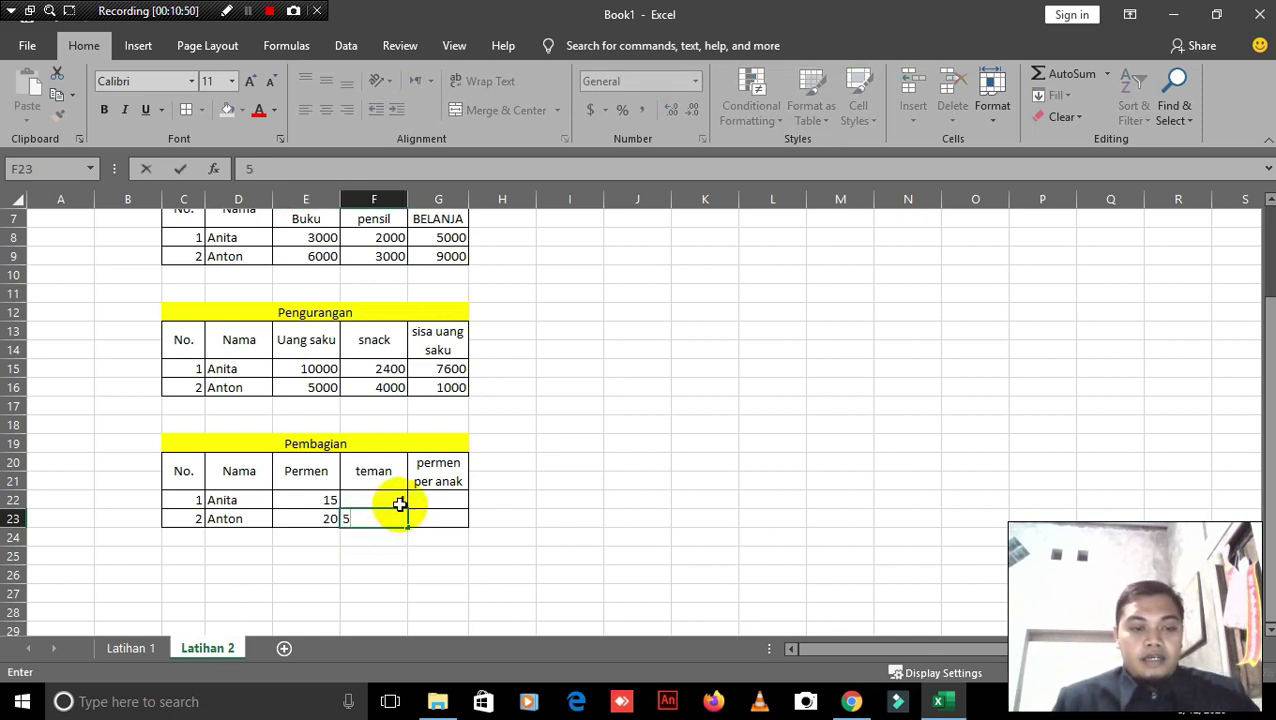
left_click(398, 500)
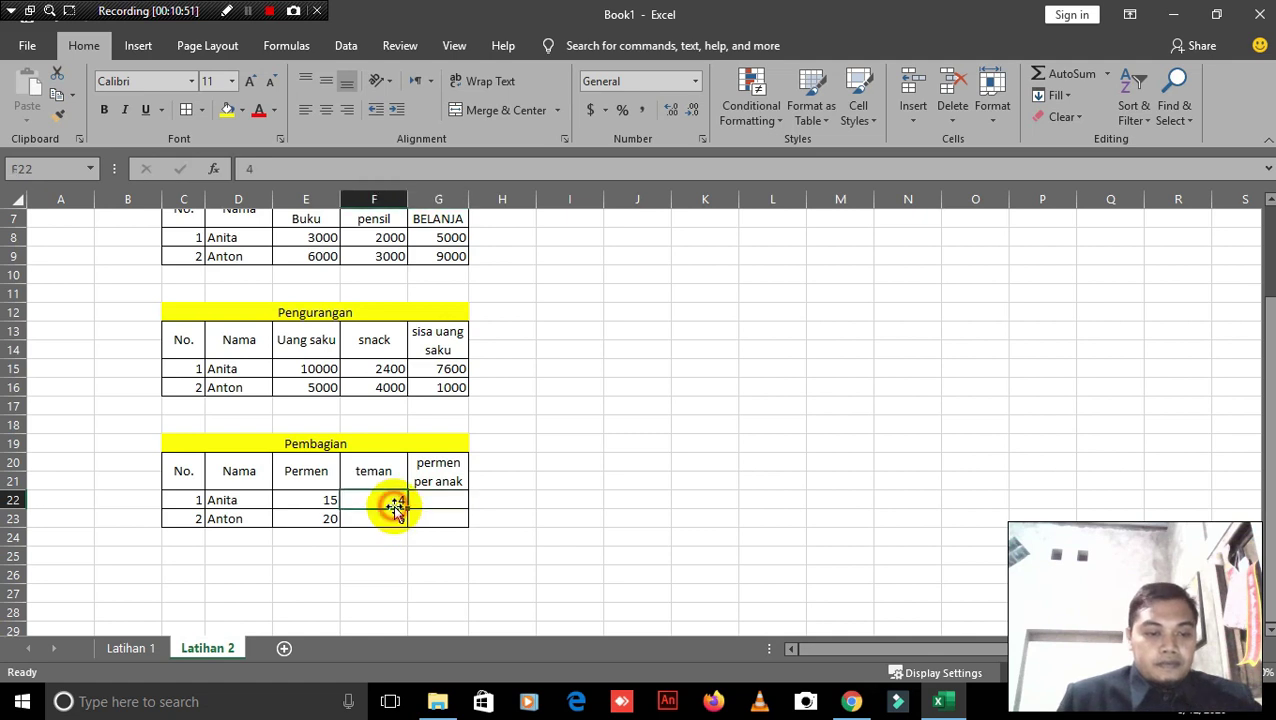
Step: Enter the division formula =E22/F22 in G22 of the Pembagian table
left_click(421, 500)
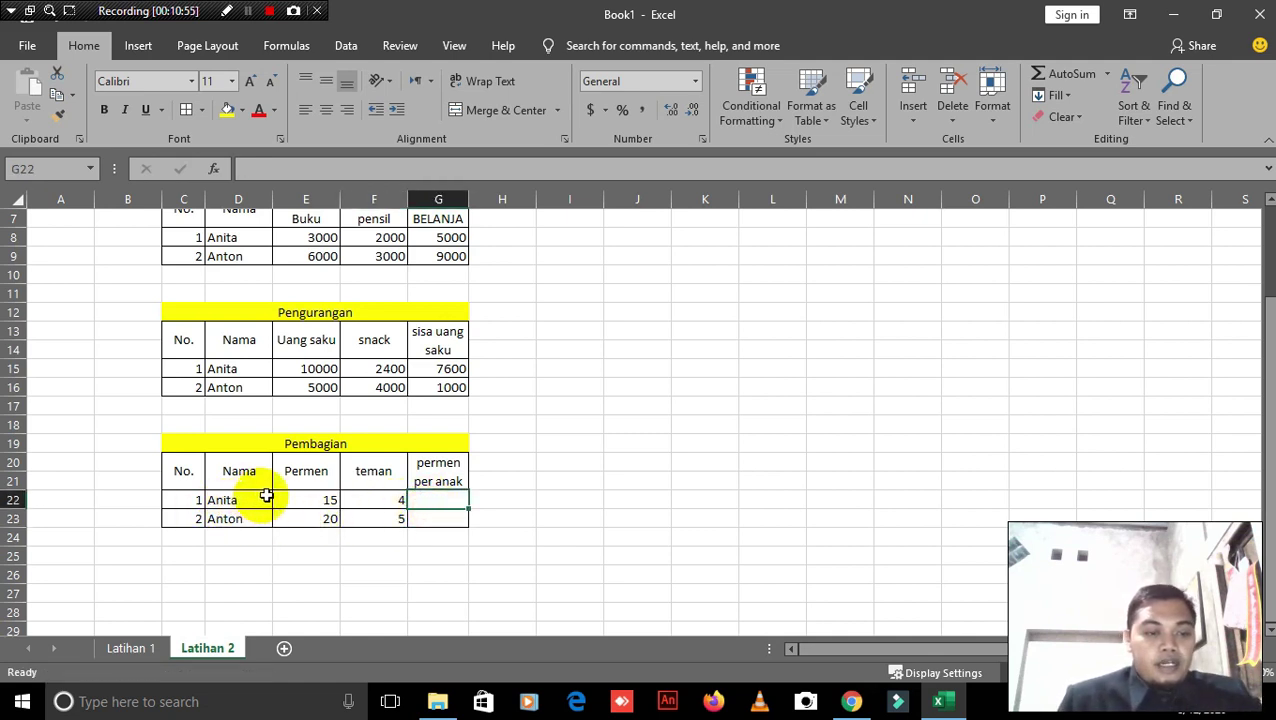
left_click(324, 500)
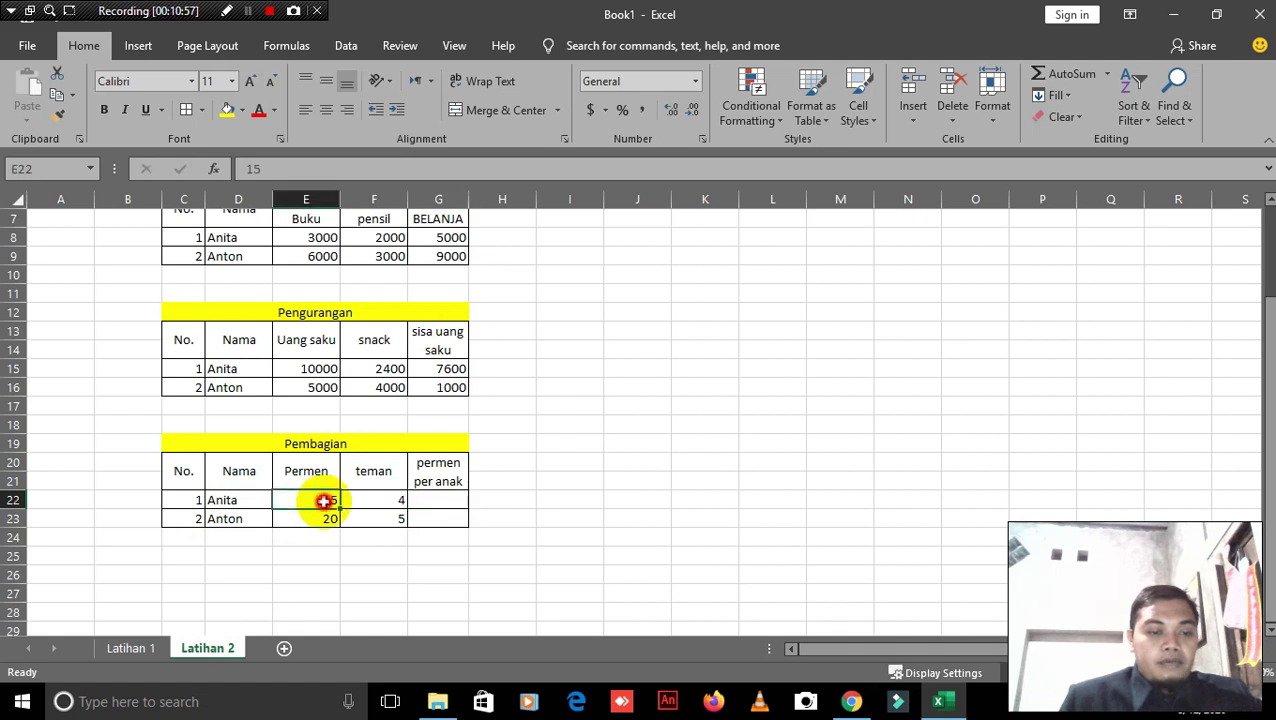
left_click(384, 501)
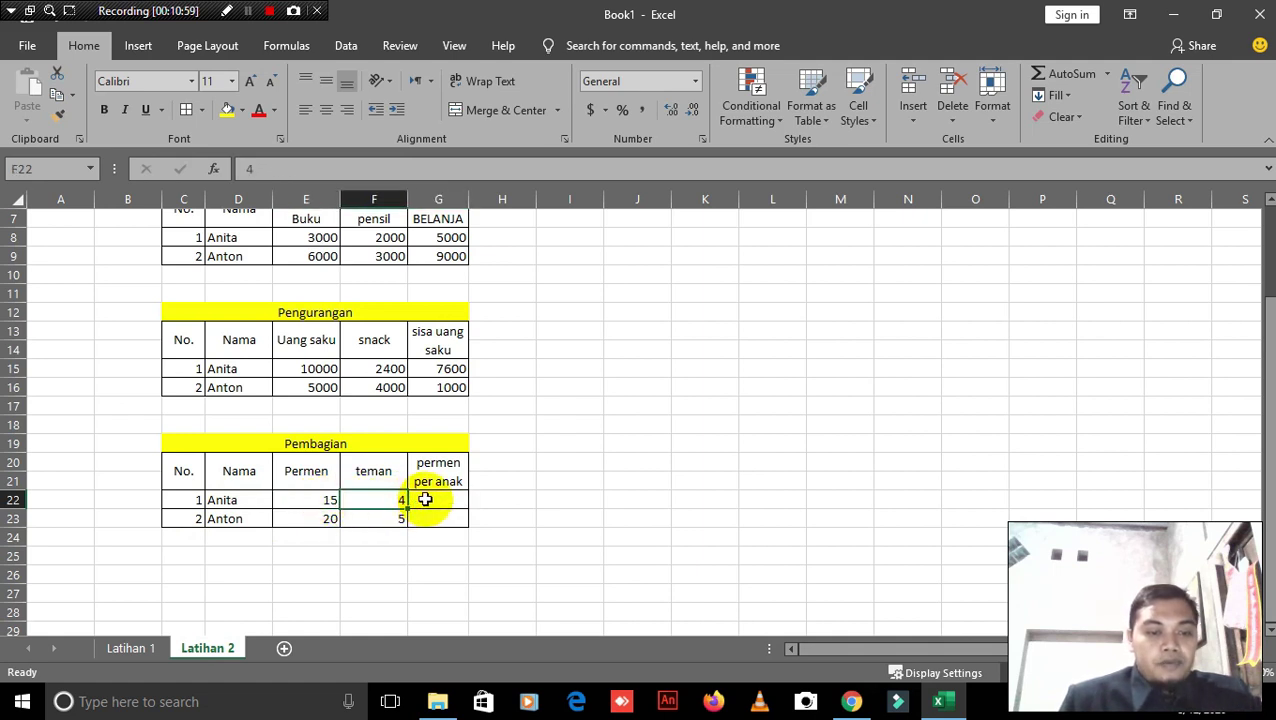
left_click(425, 499)
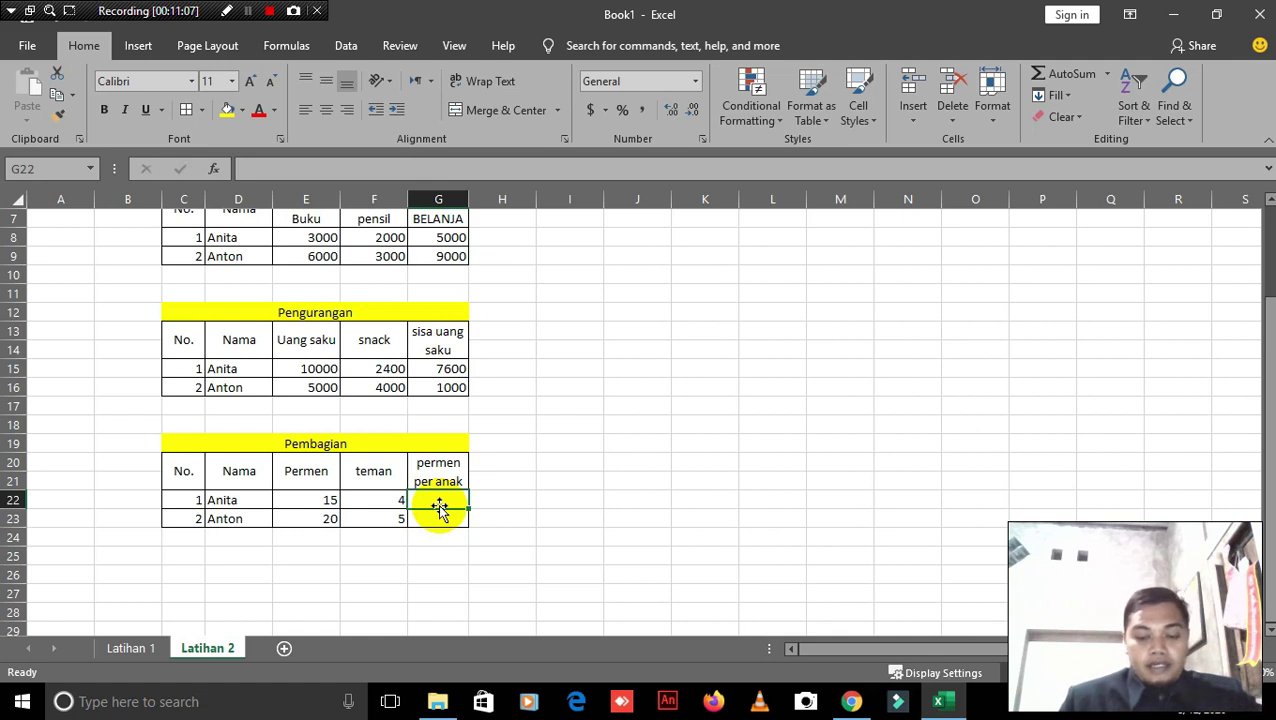
type("=")
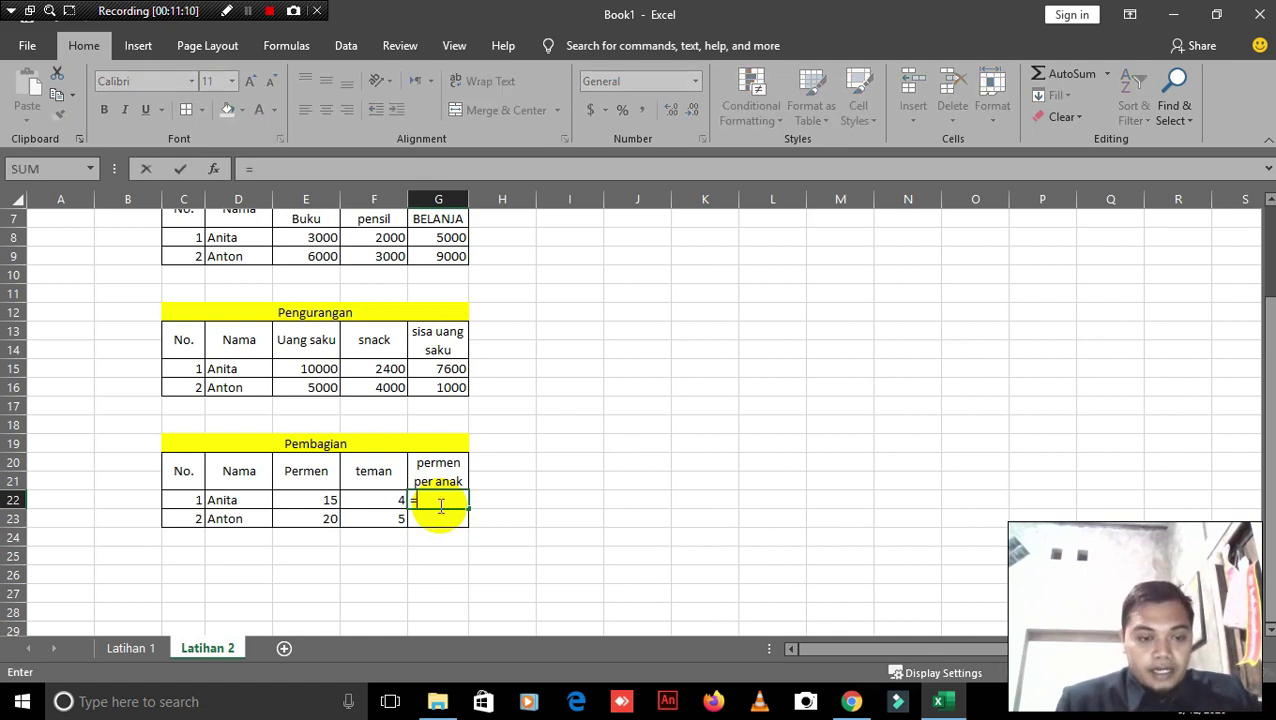
left_click(298, 502)
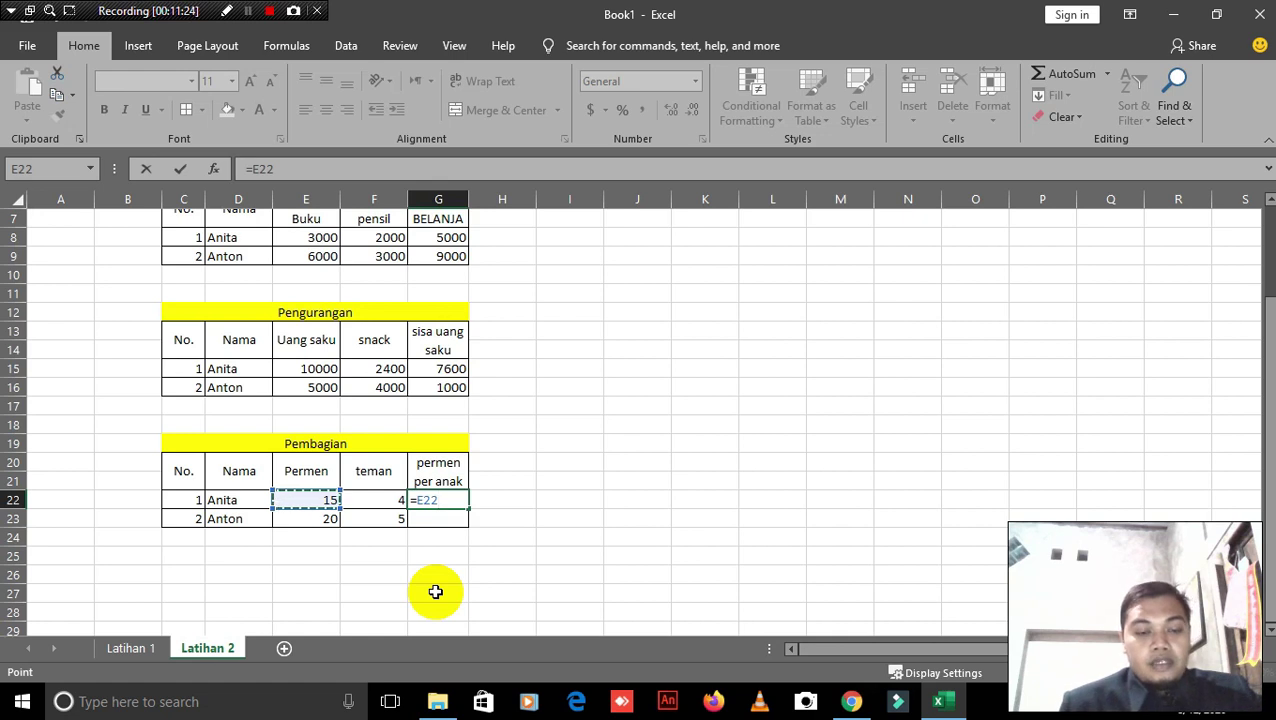
type("/")
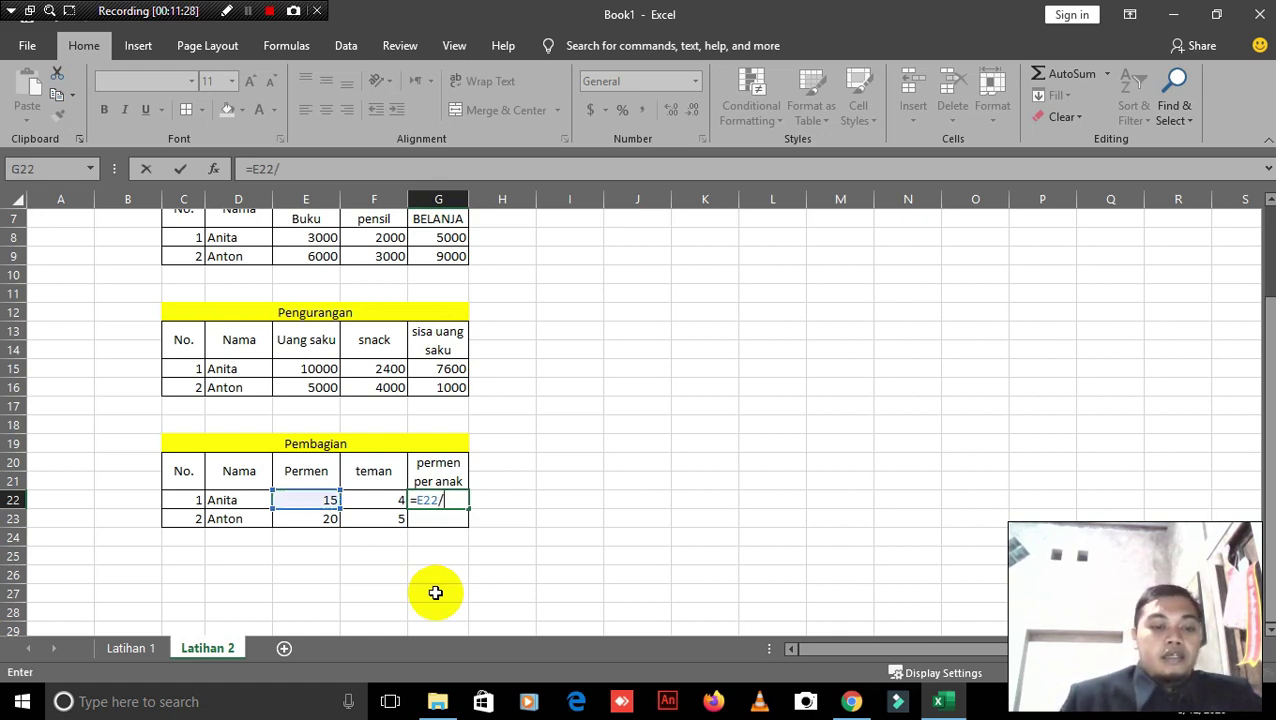
left_click(377, 497)
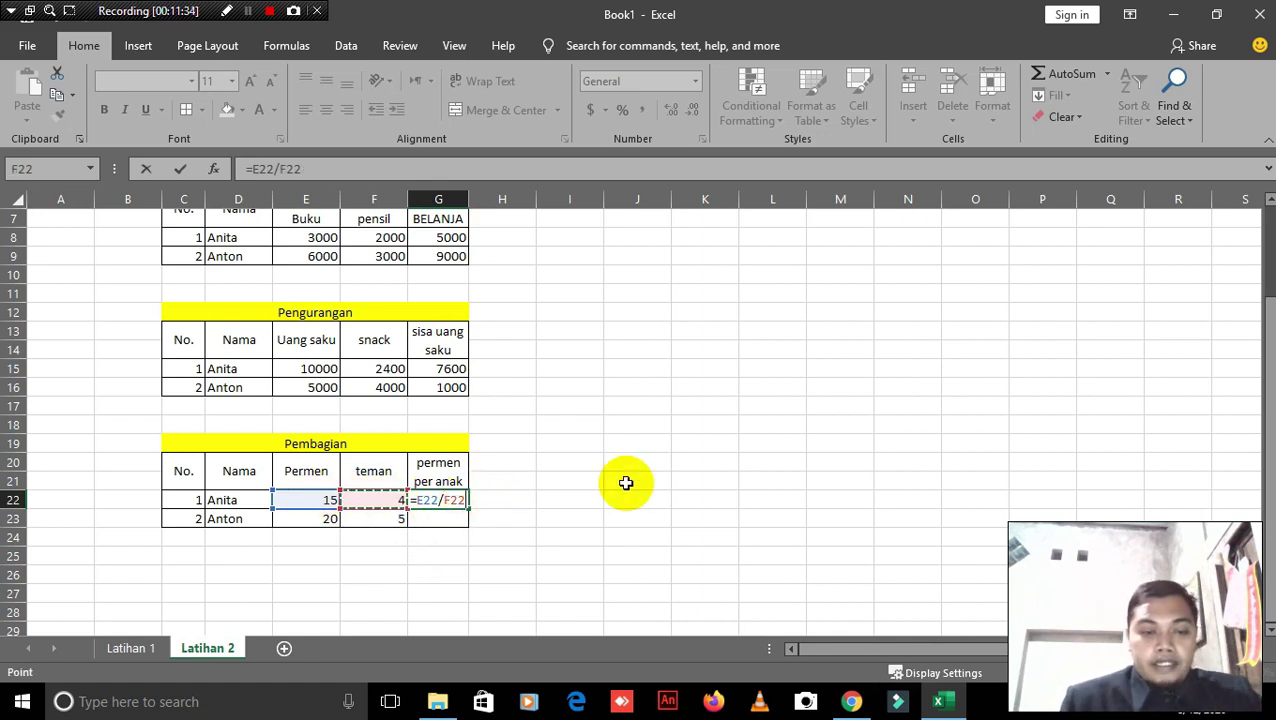
key("Return")
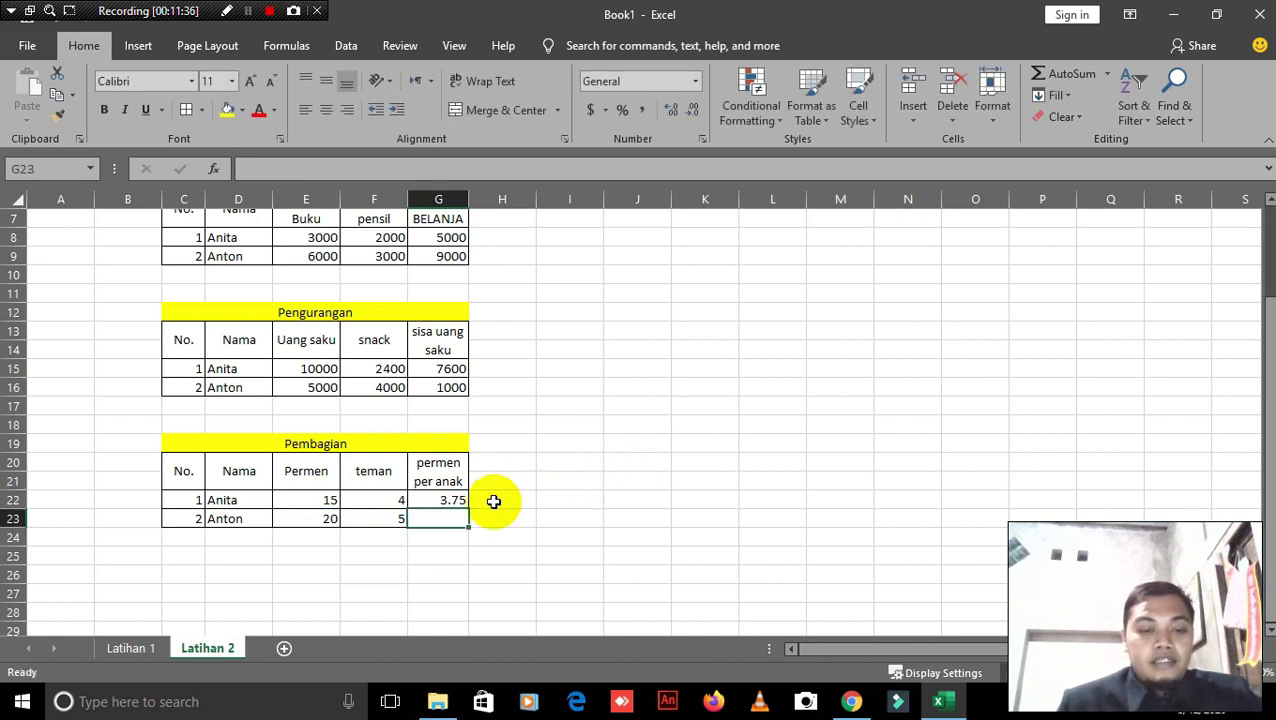
left_click(421, 501)
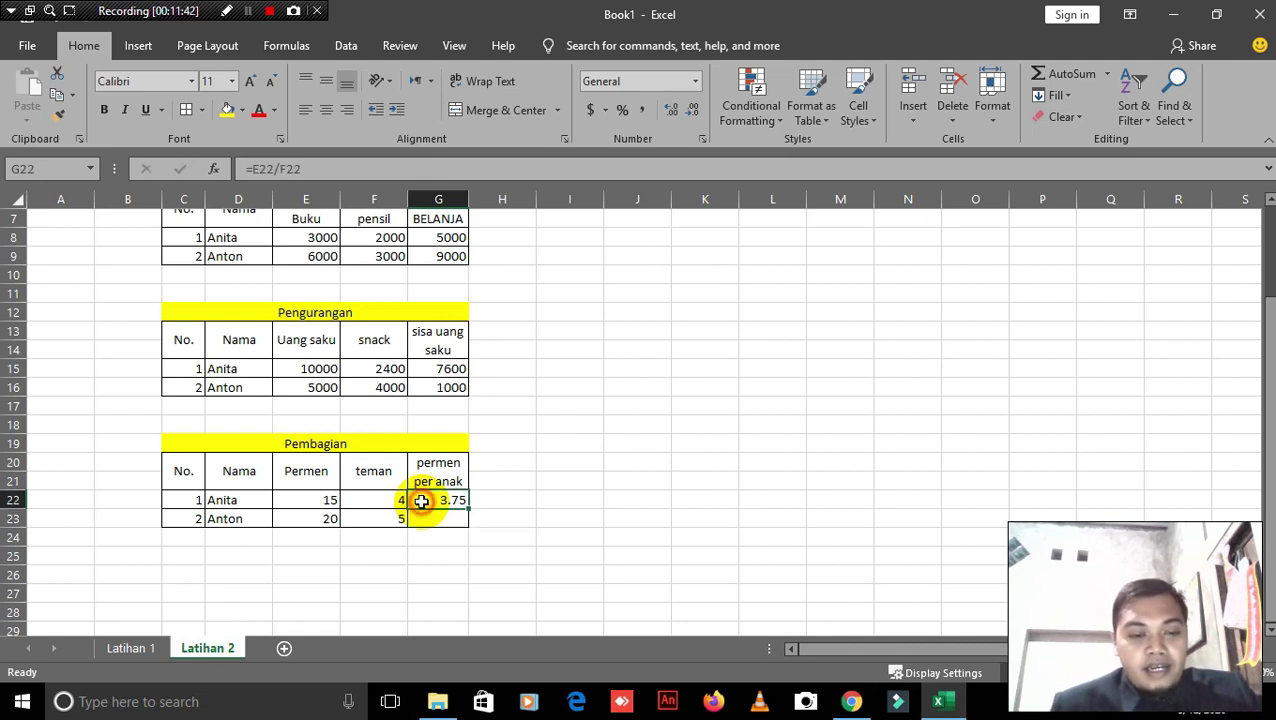
left_click(318, 499)
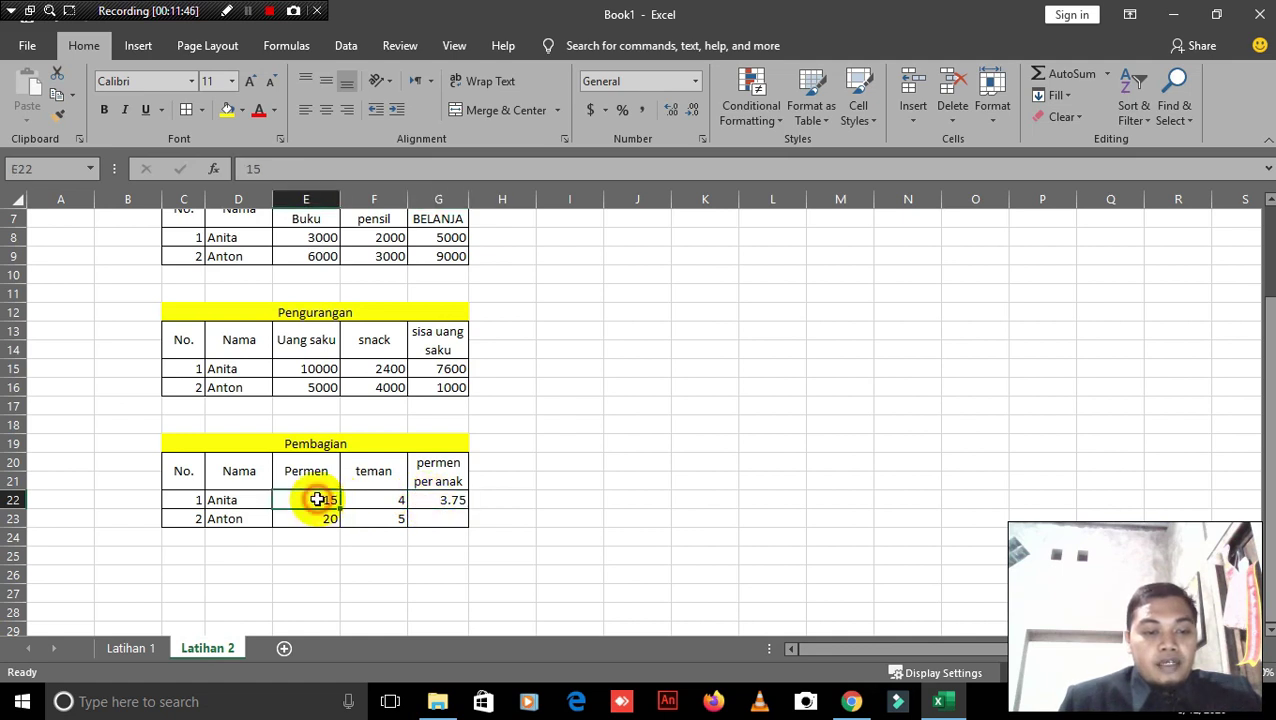
Step: Set the teman value in F22 of the Pembagian table to 3 and check the first row's cells
left_click(393, 499)
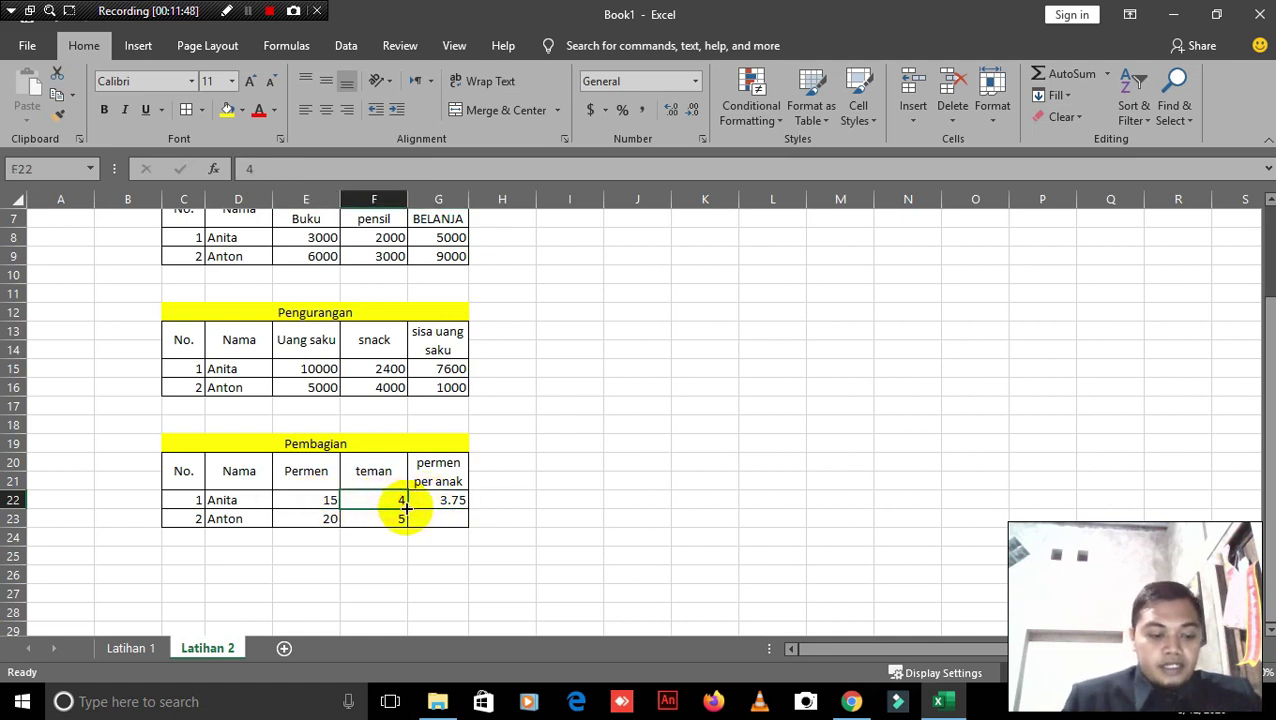
type("3")
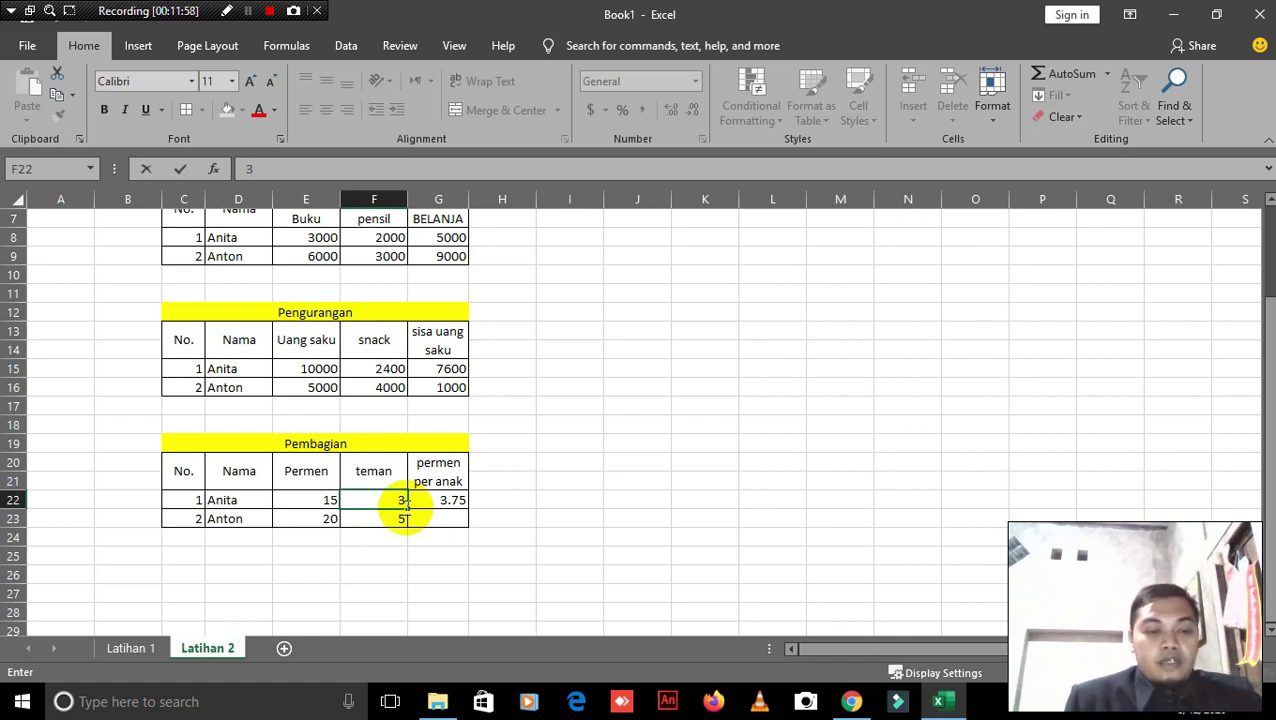
key("Return")
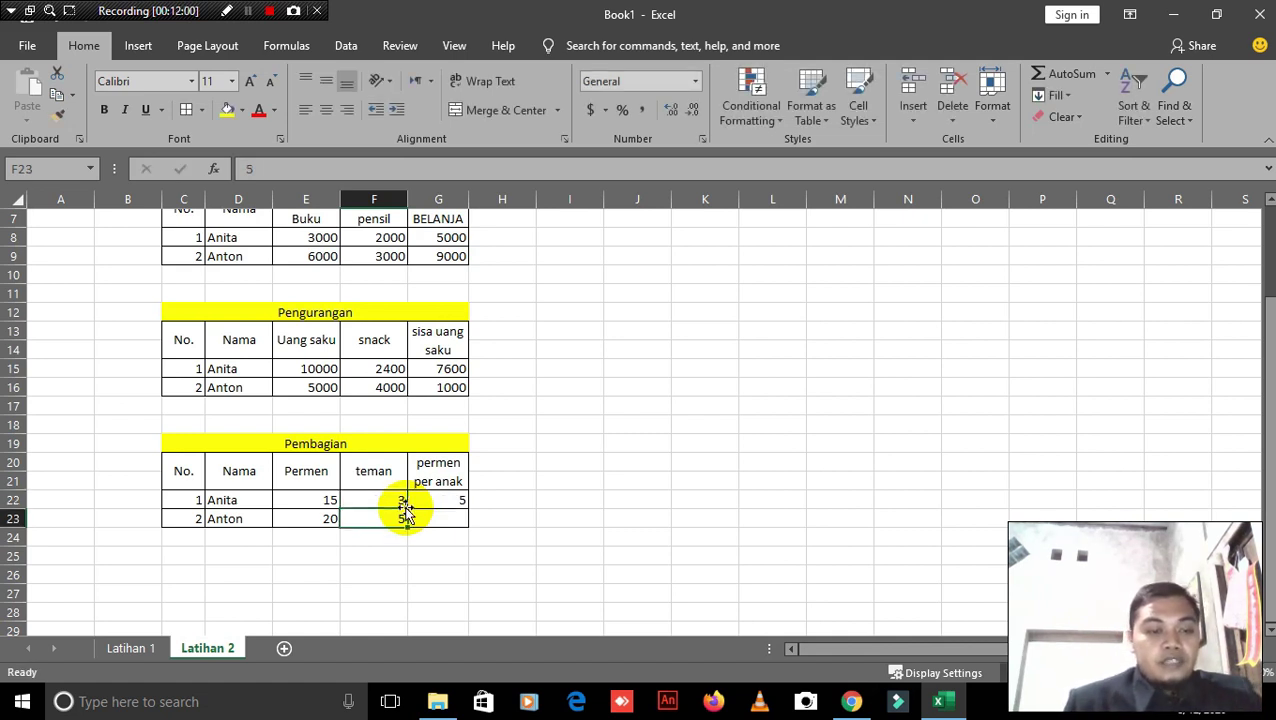
left_click(314, 506)
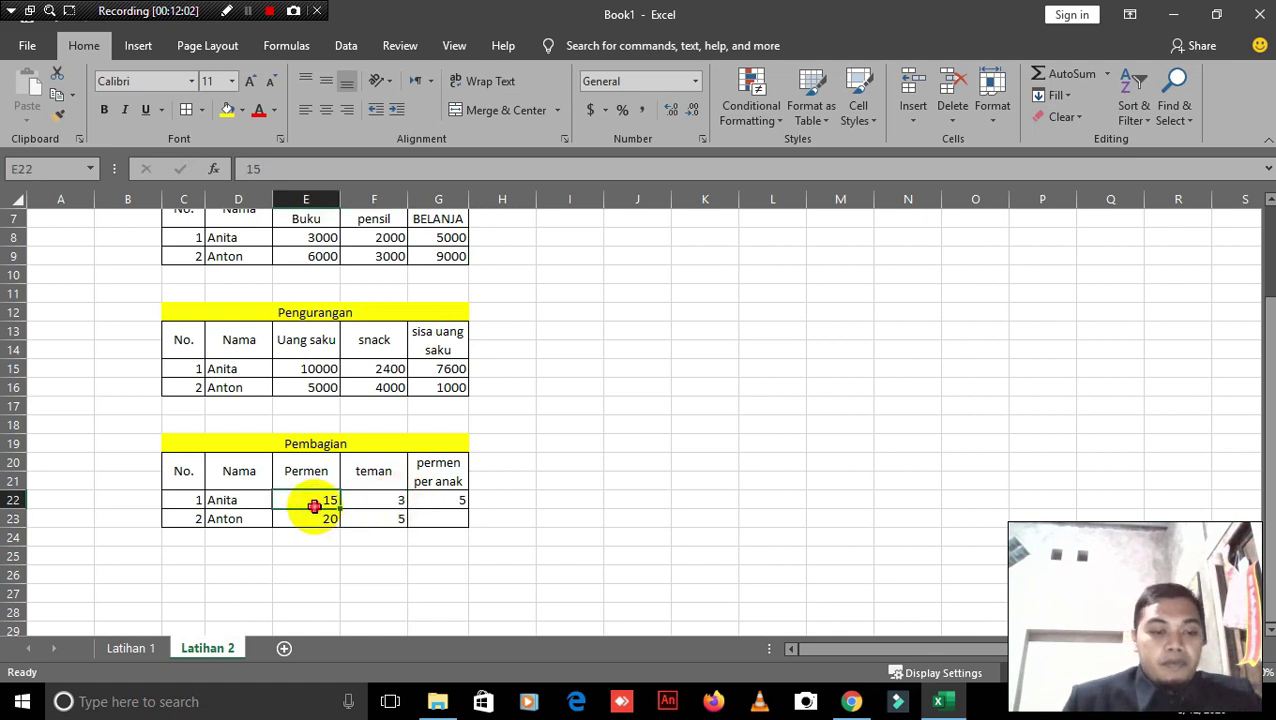
left_click(392, 501)
left_click(463, 500)
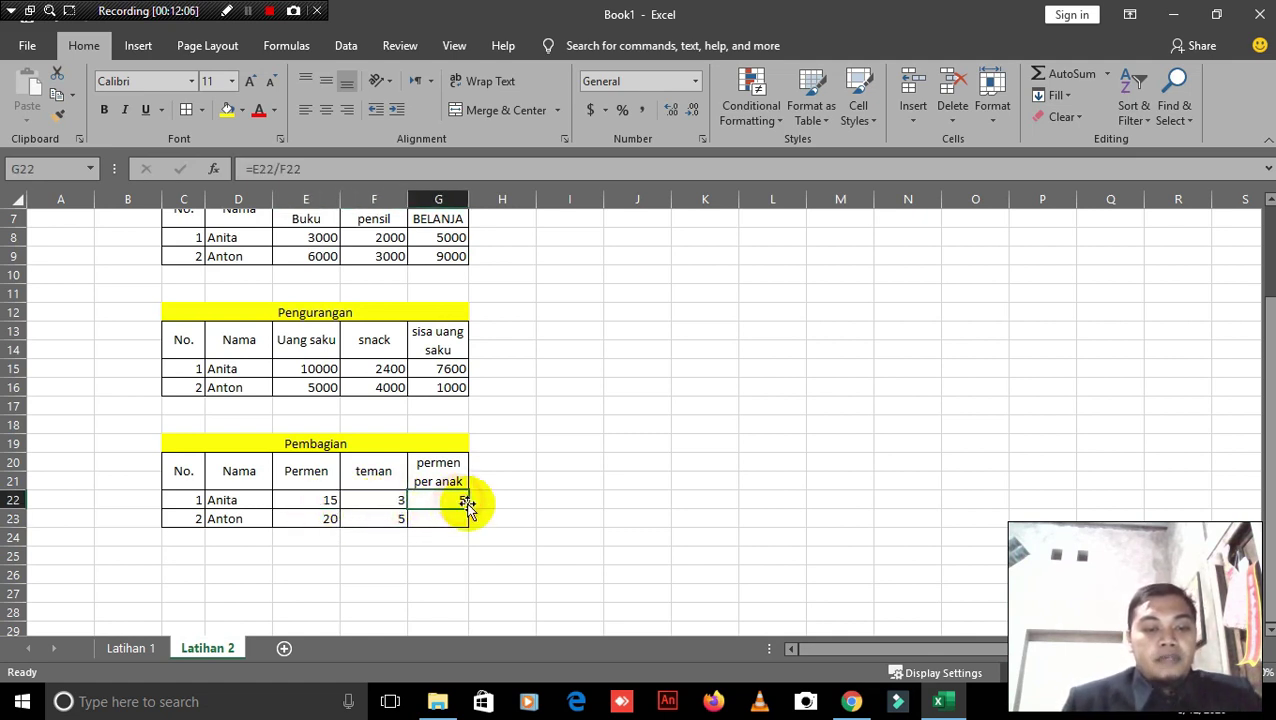
Step: Enter the division formula =E23/F23 in G23 of the Pembagian table
left_click(458, 516)
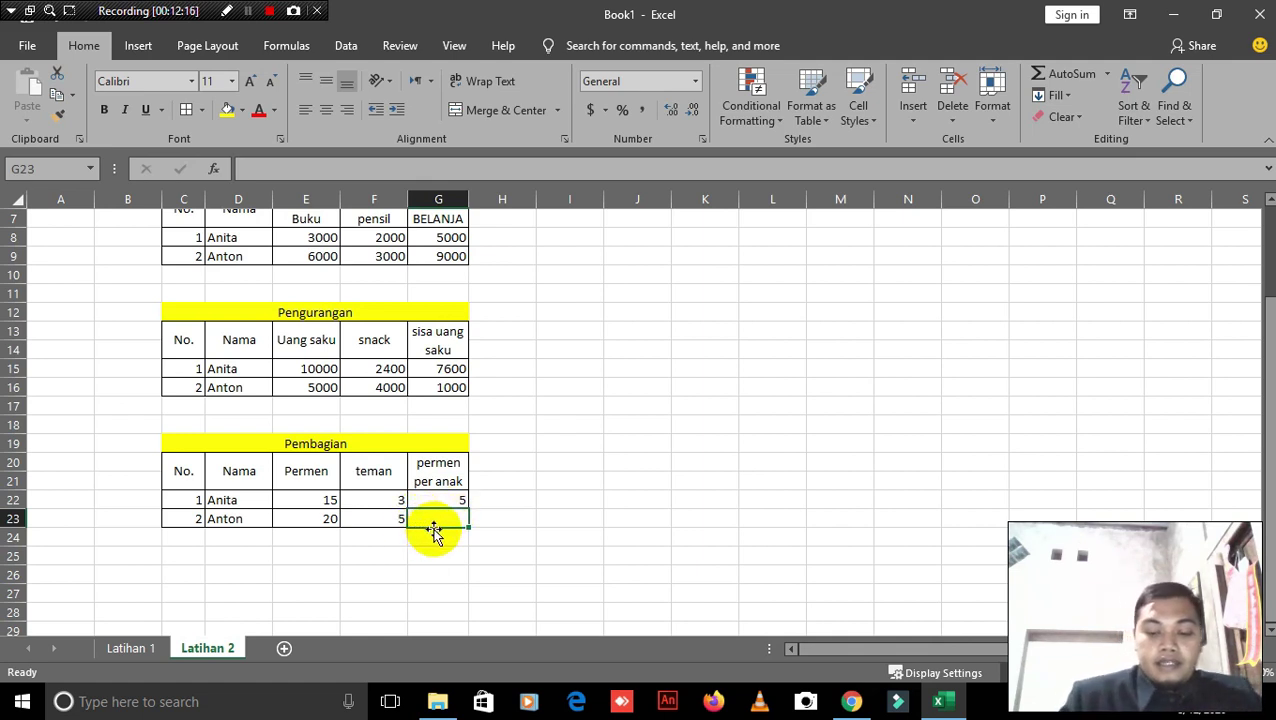
type("=")
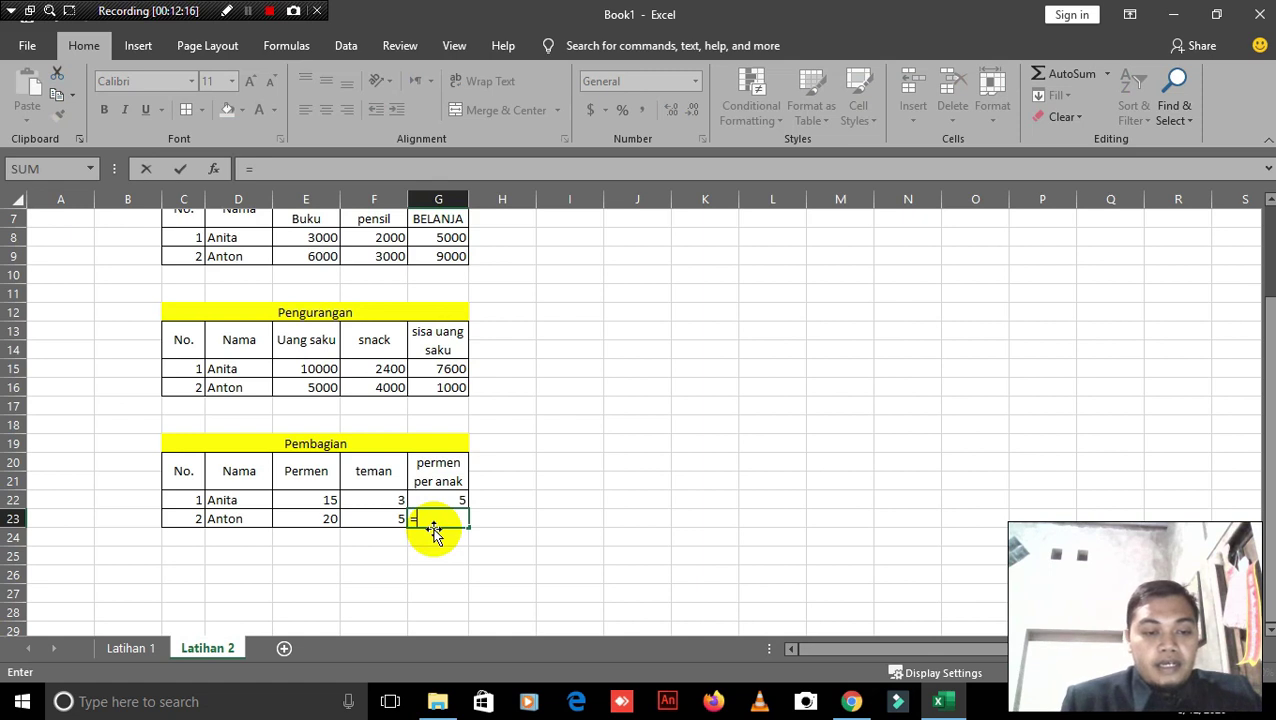
left_click(318, 518)
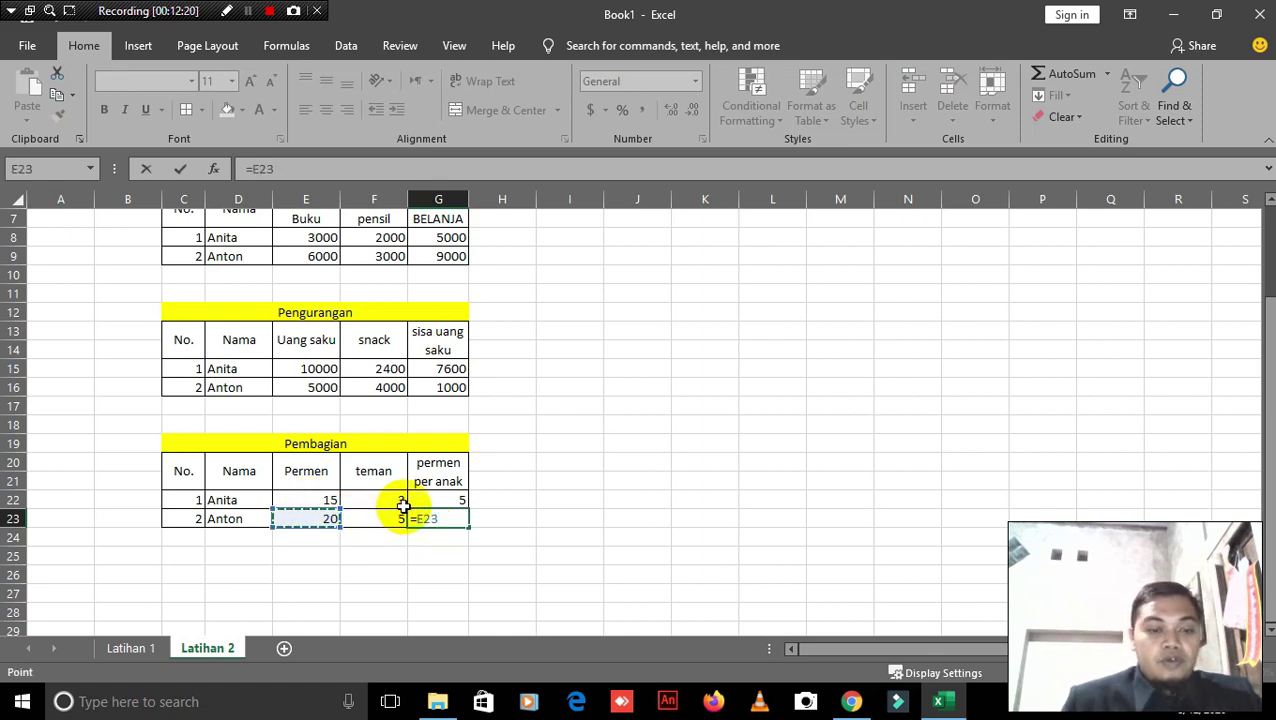
type("/")
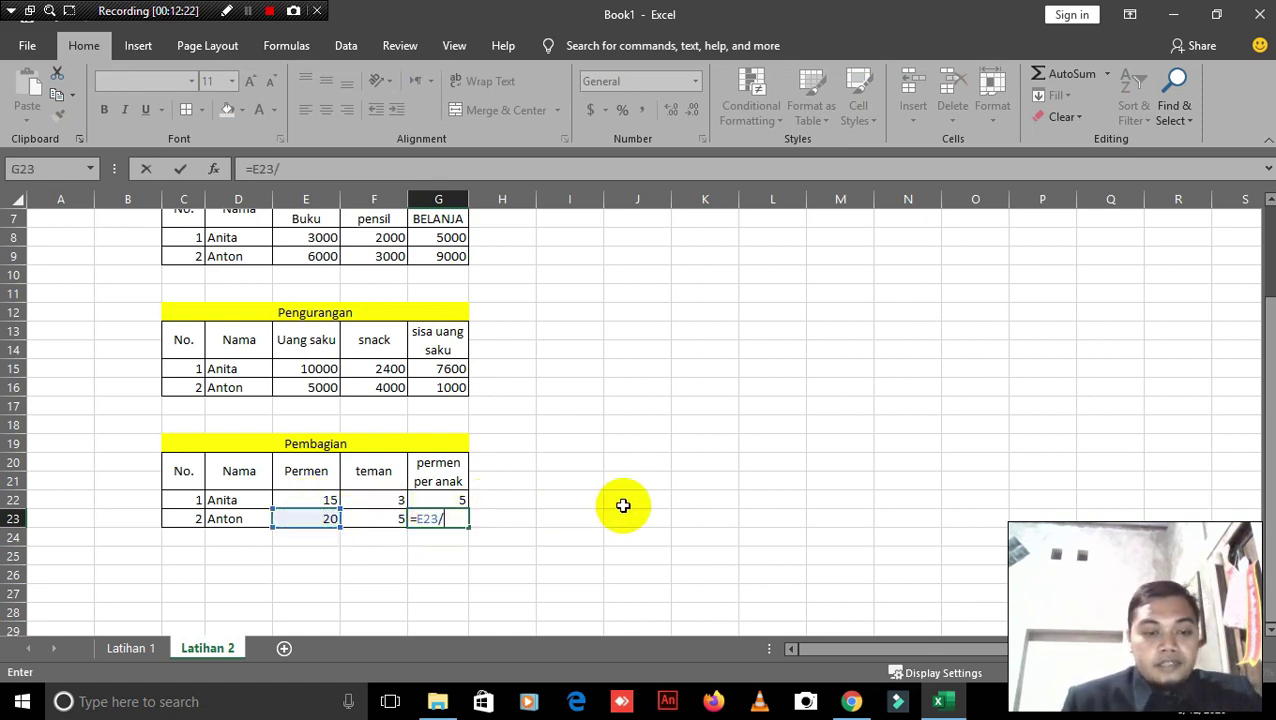
left_click(387, 519)
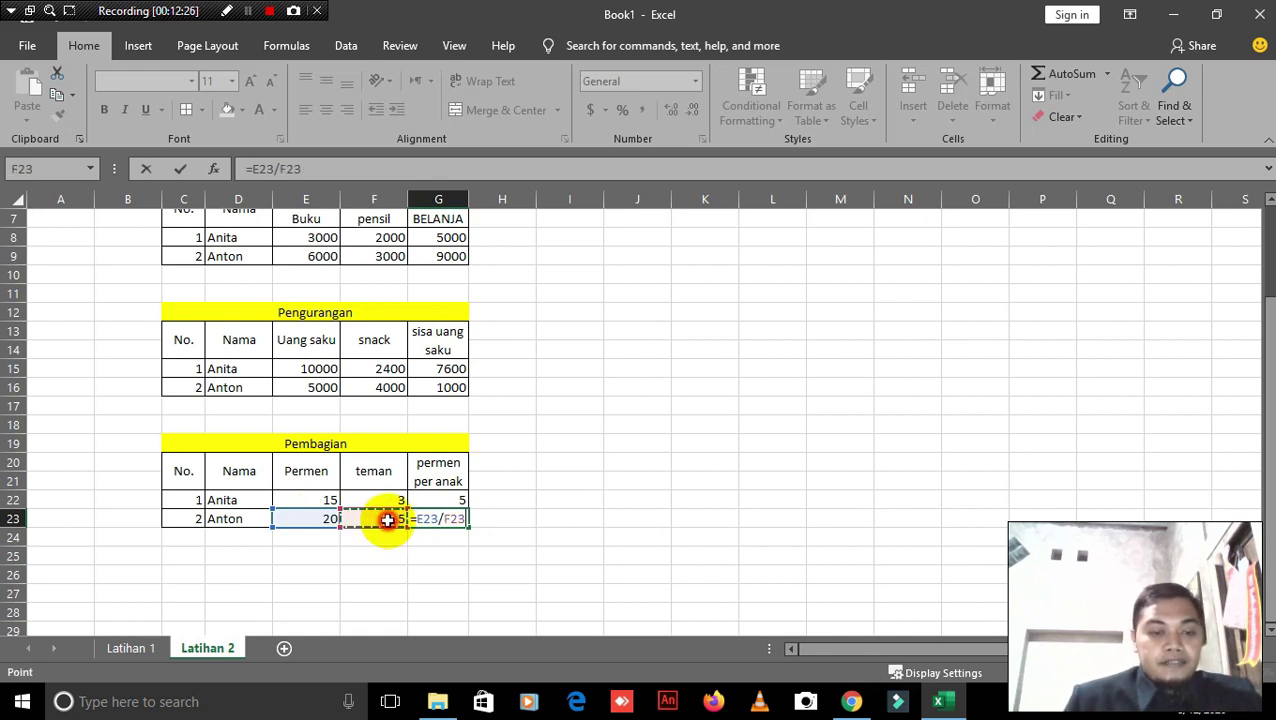
key("Return")
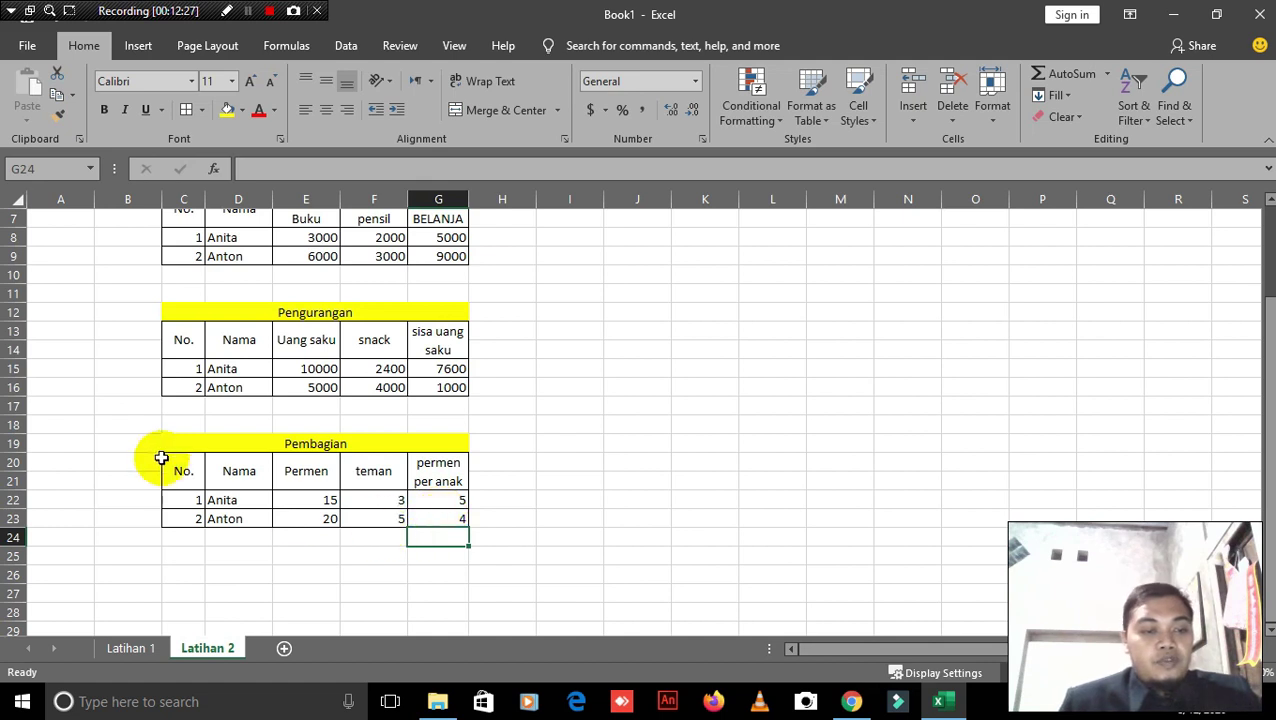
Step: Copy the whole Pembagian table, C19:G23, including its title row
left_click_drag(170, 452, 447, 515)
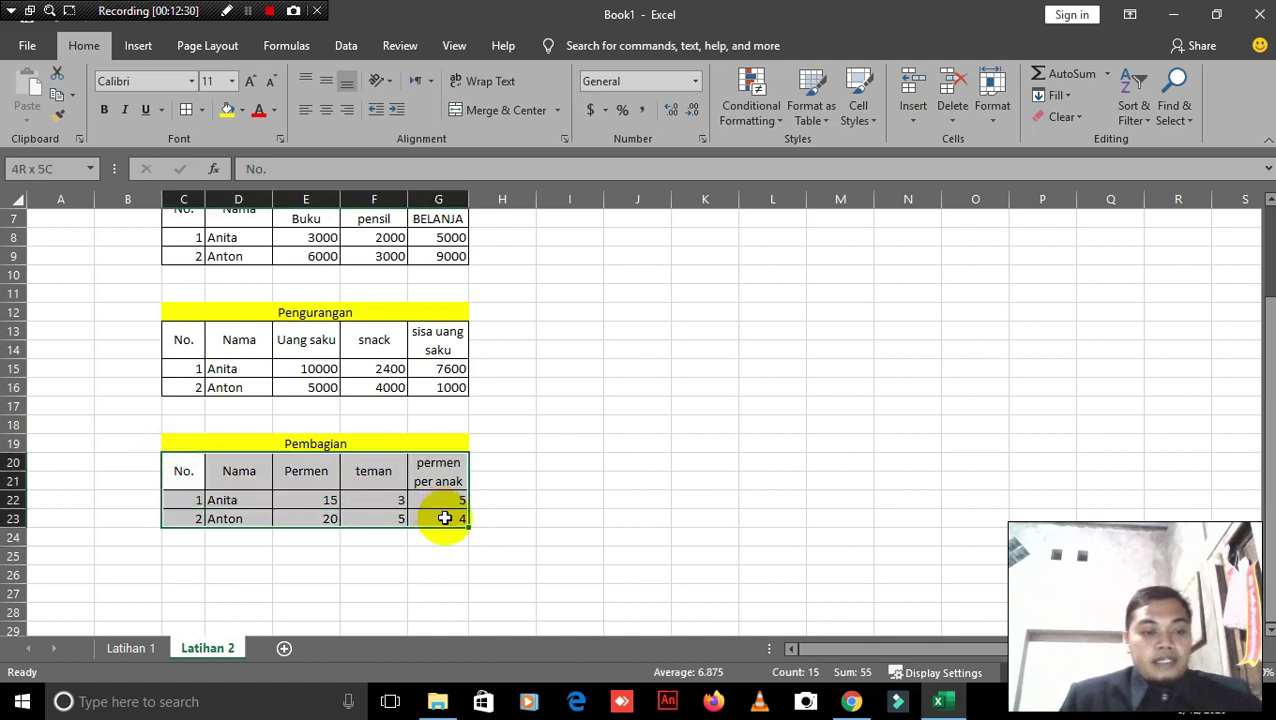
left_click_drag(190, 441, 440, 517)
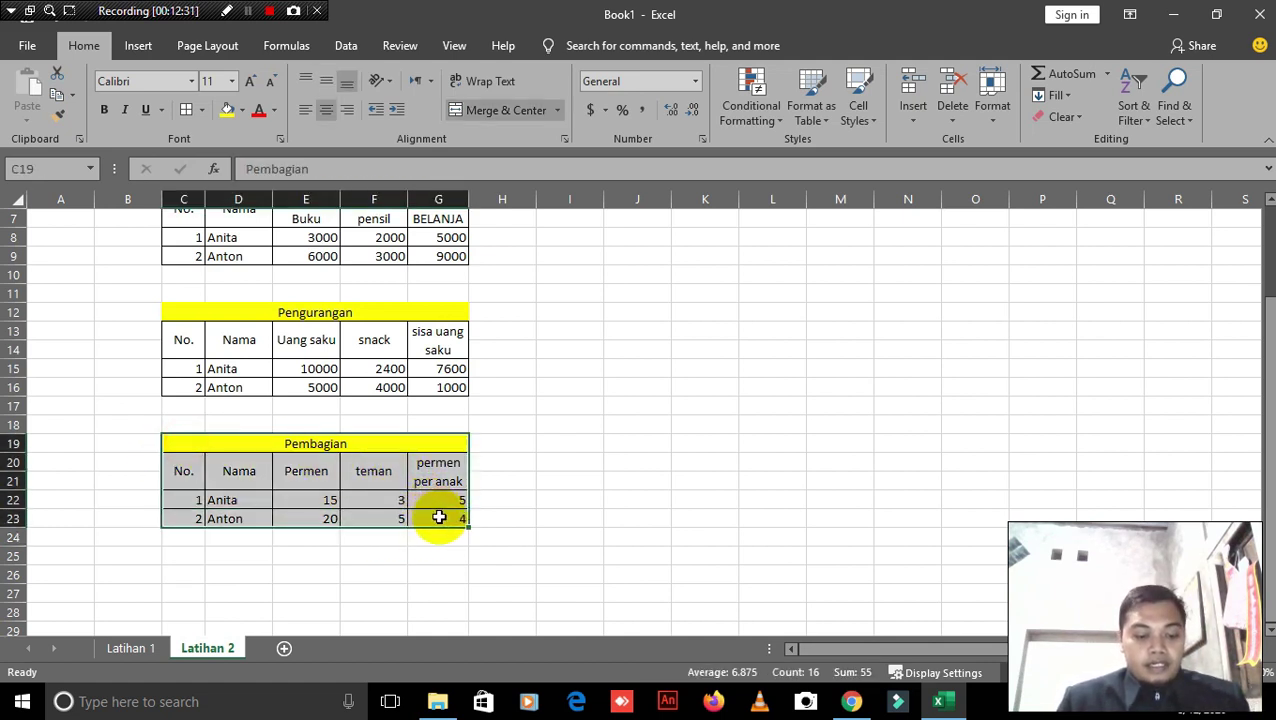
key("ctrl+c")
Step: Try pasting the copied Pembagian table at C26, and undo the paste
left_click(186, 569)
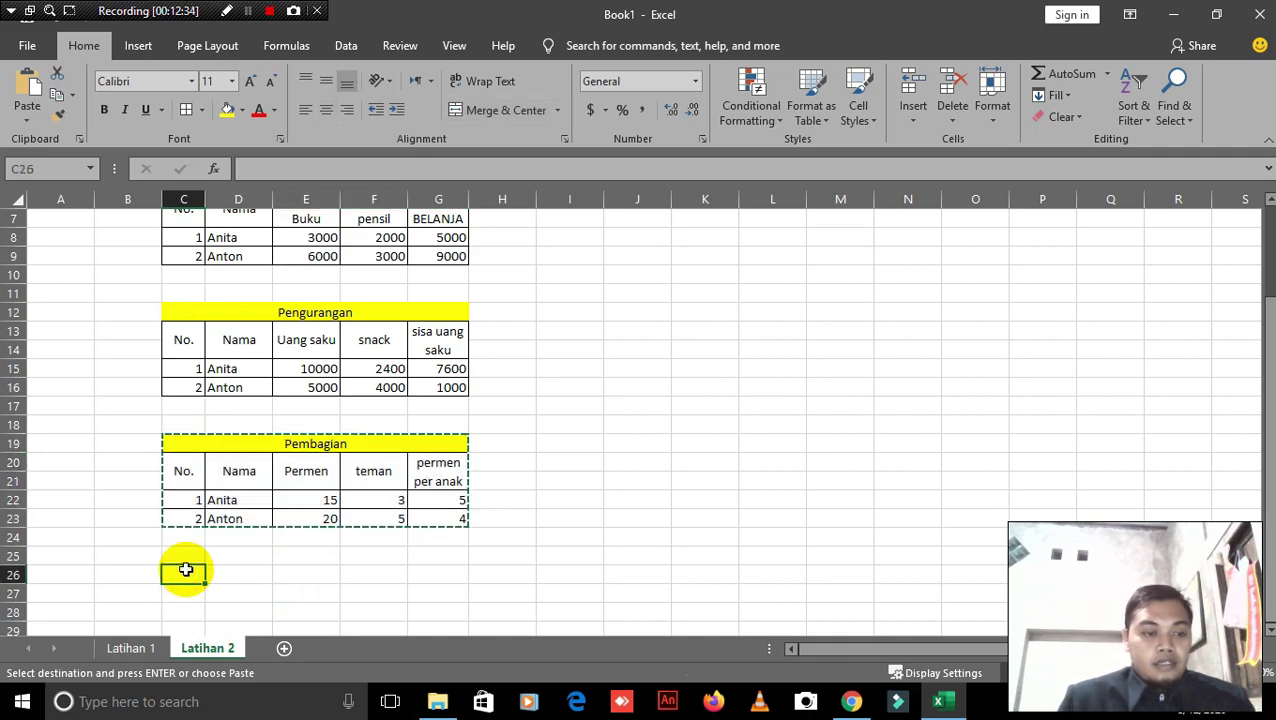
key("ctrl+v")
scroll(307, 477, "down", 2)
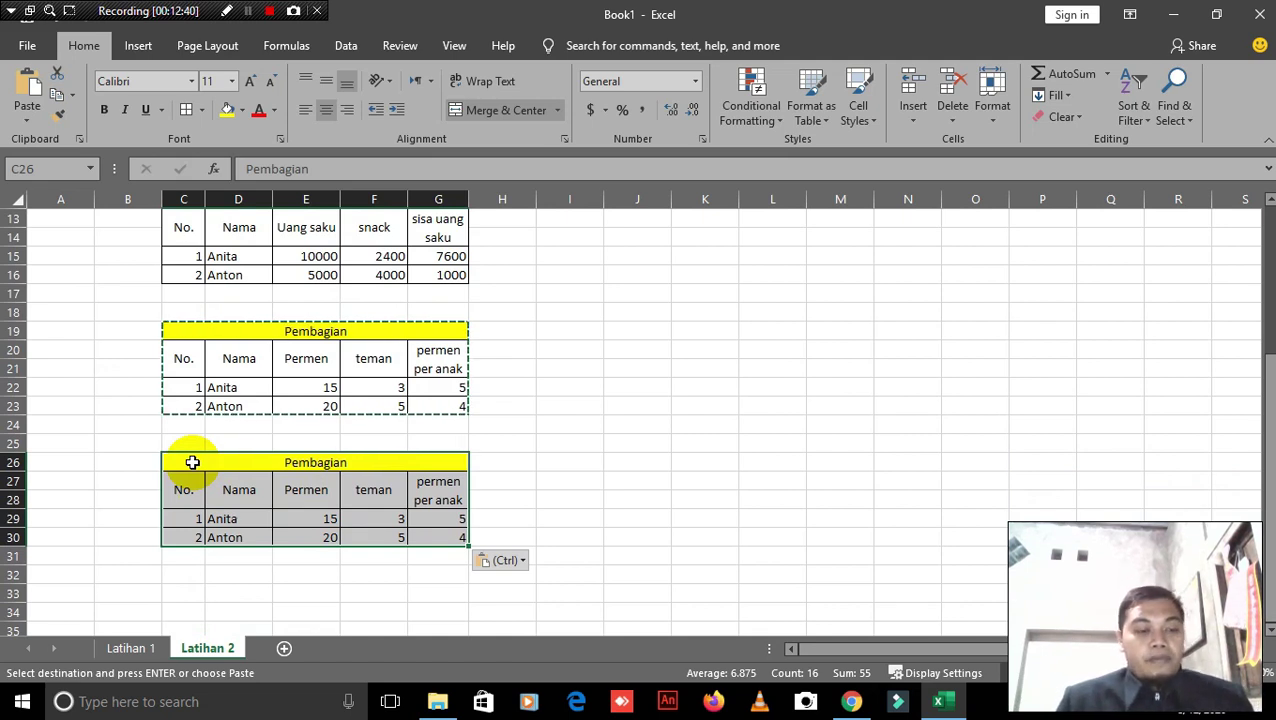
key("ctrl")
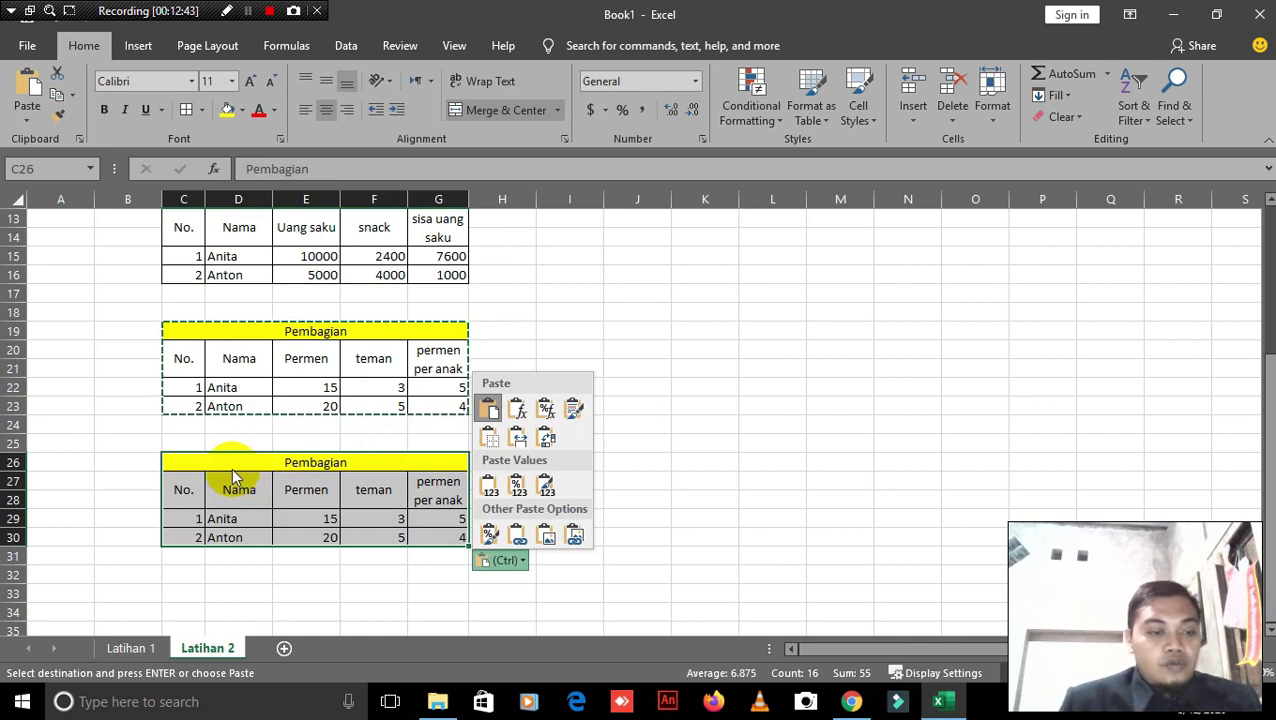
key("Escape")
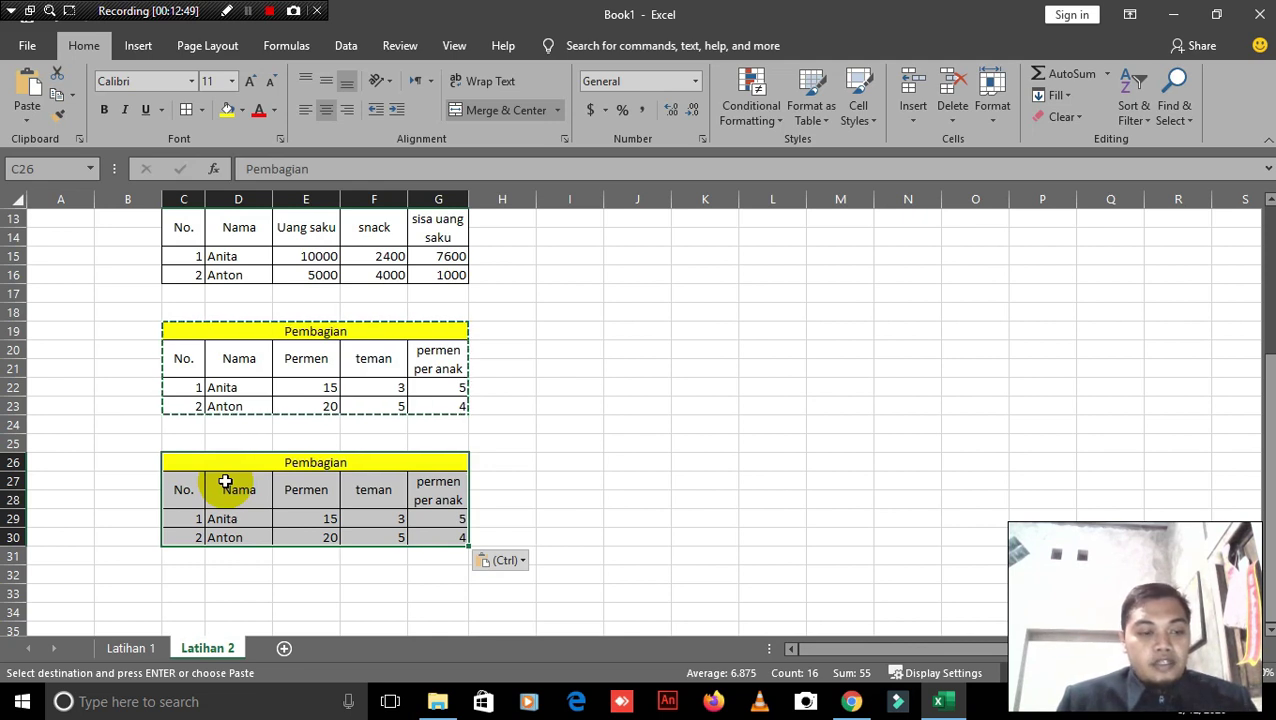
key("ctrl+z")
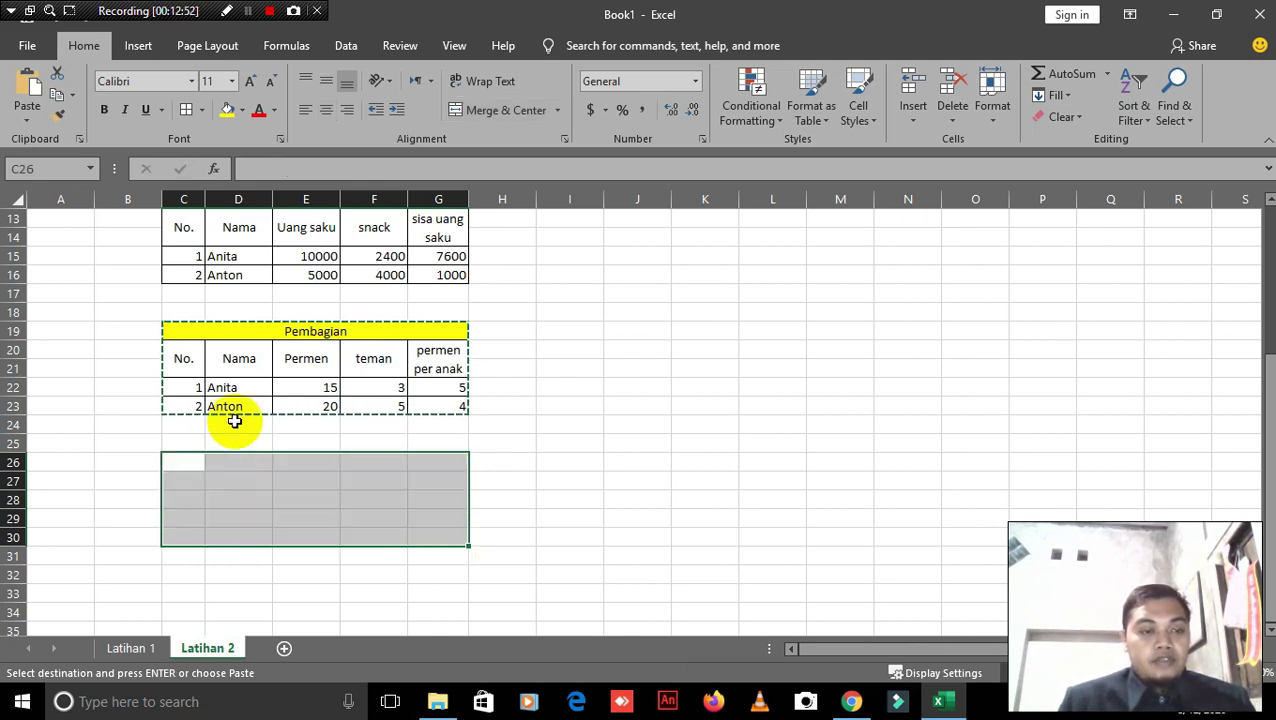
Step: Paste the copied Pembagian table with its formatting below the original, starting at C26
left_click_drag(170, 331, 416, 398)
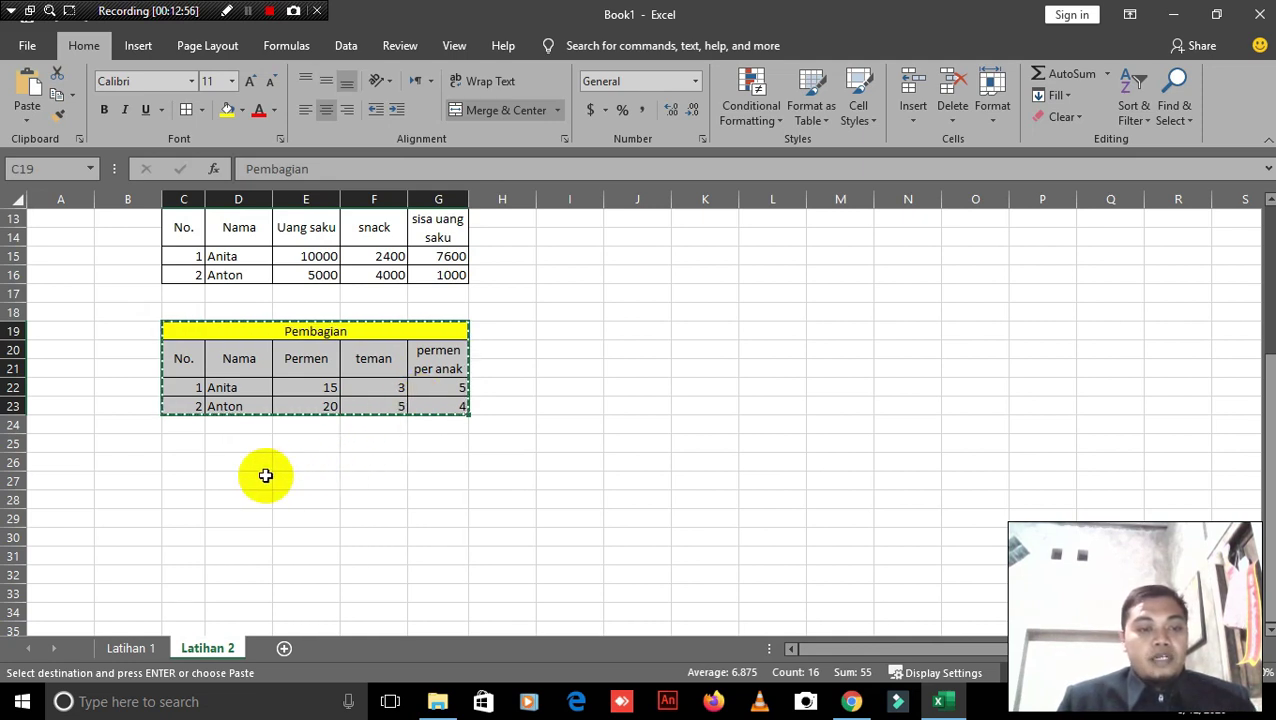
left_click(186, 464)
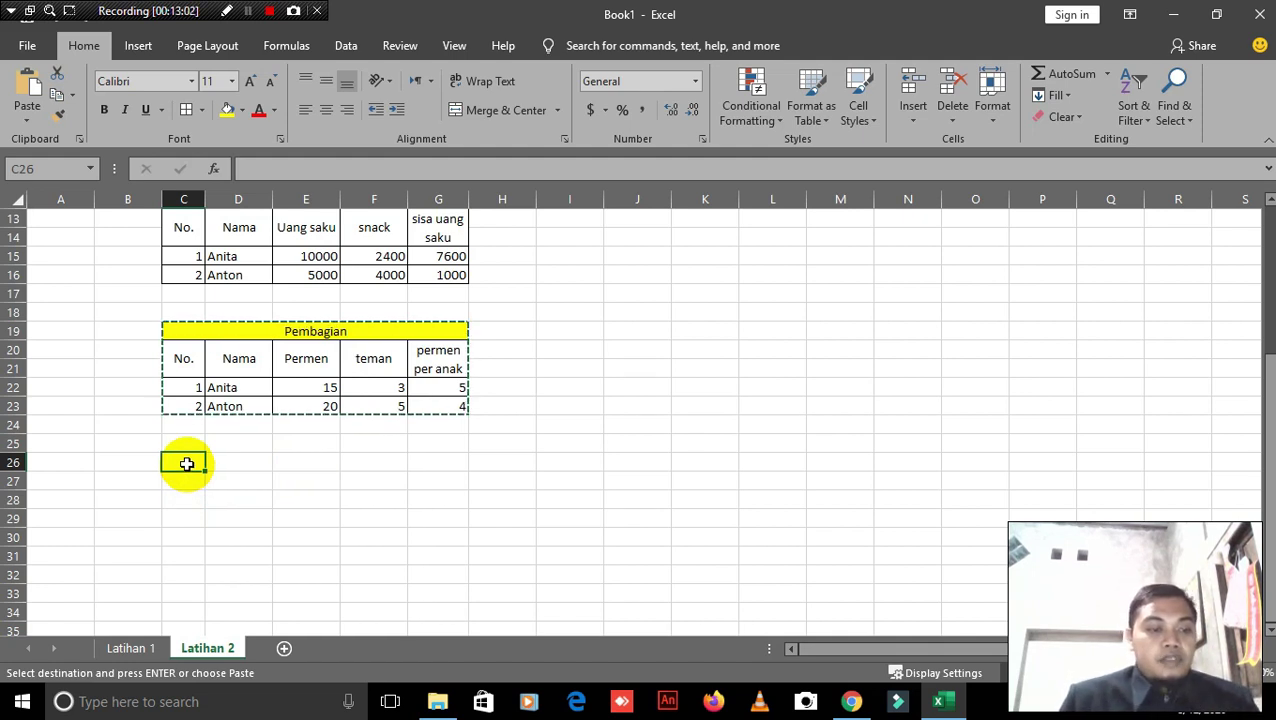
right_click(187, 465)
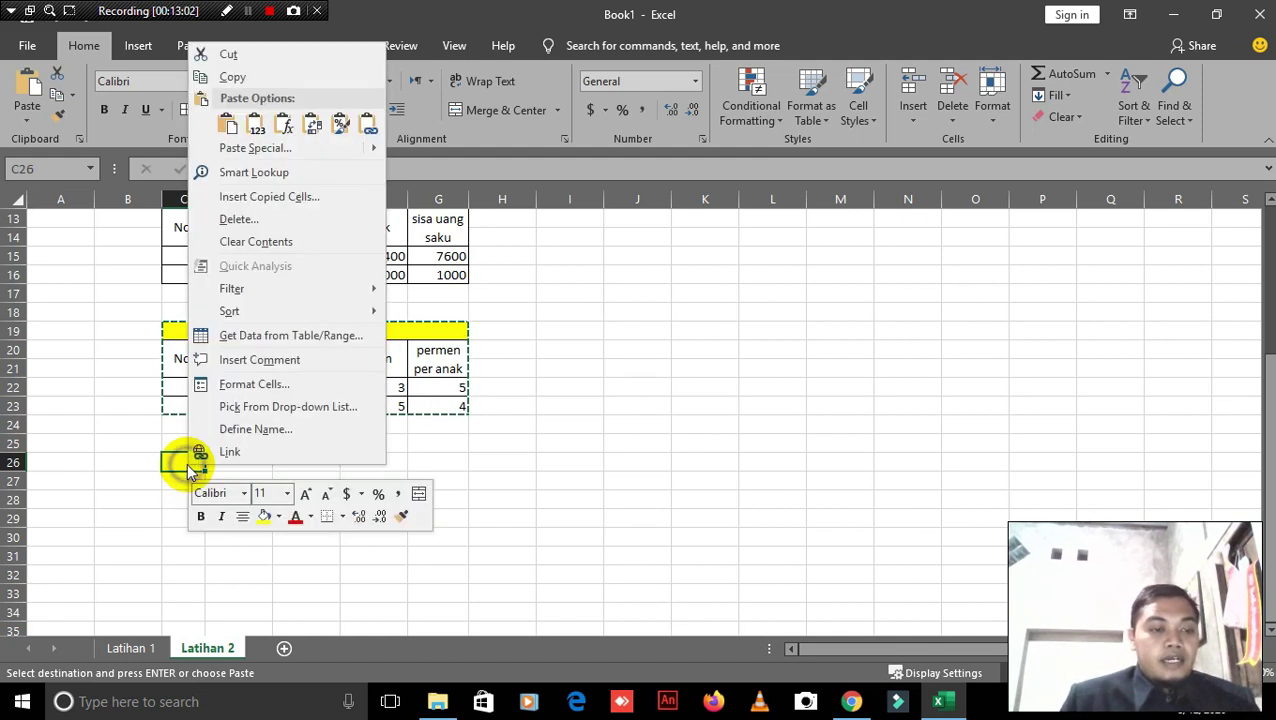
left_click(228, 123)
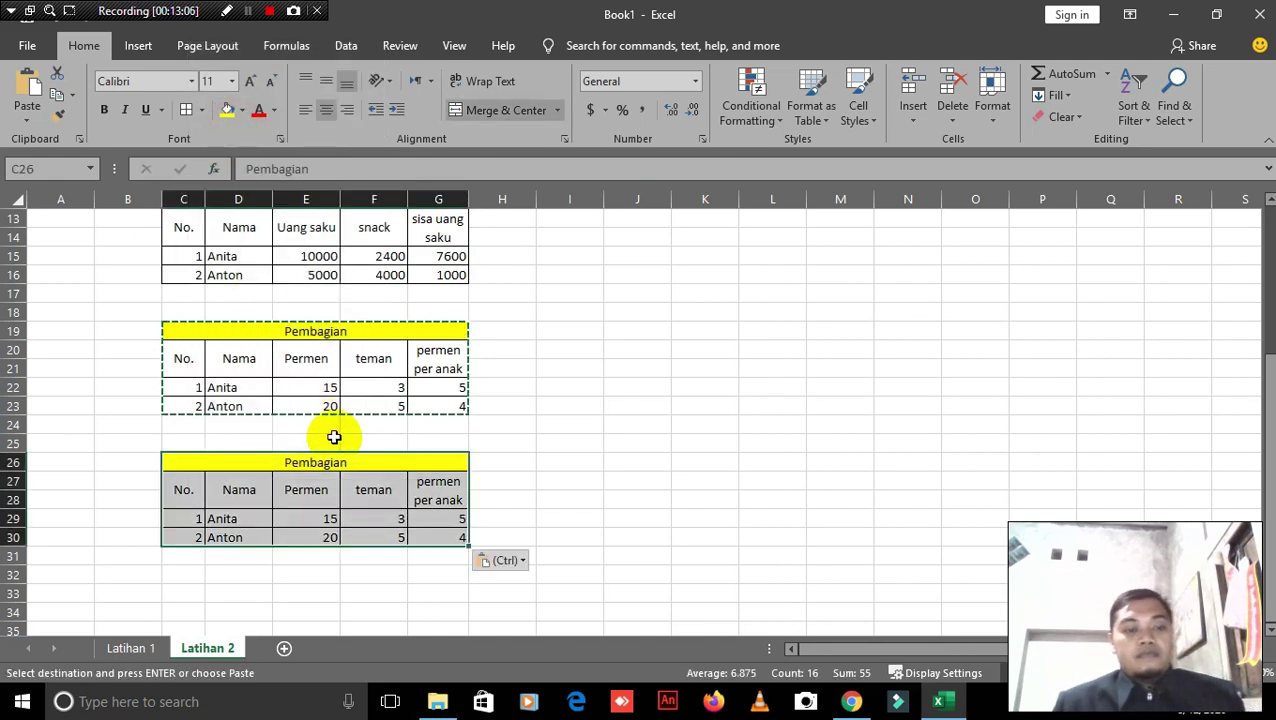
Step: Change the title of the pasted table in C26 to "Perkalian"
left_click(280, 502)
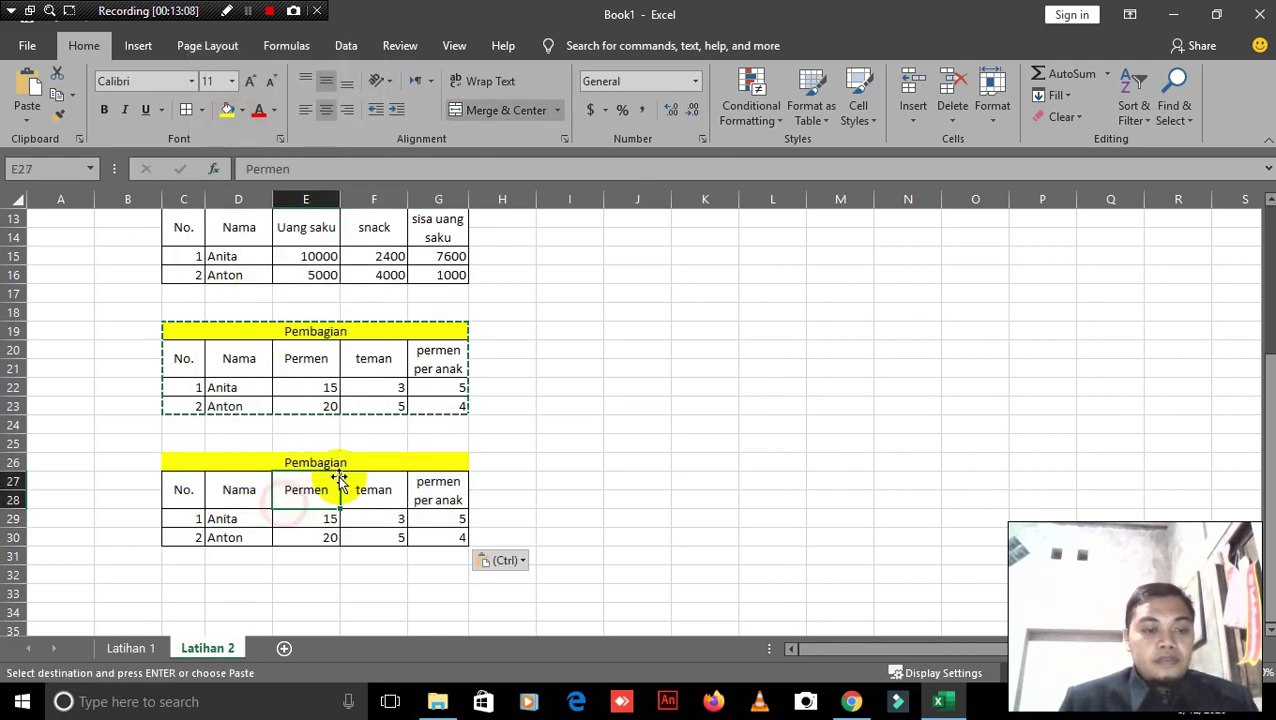
double_click(335, 463)
double_click(337, 462)
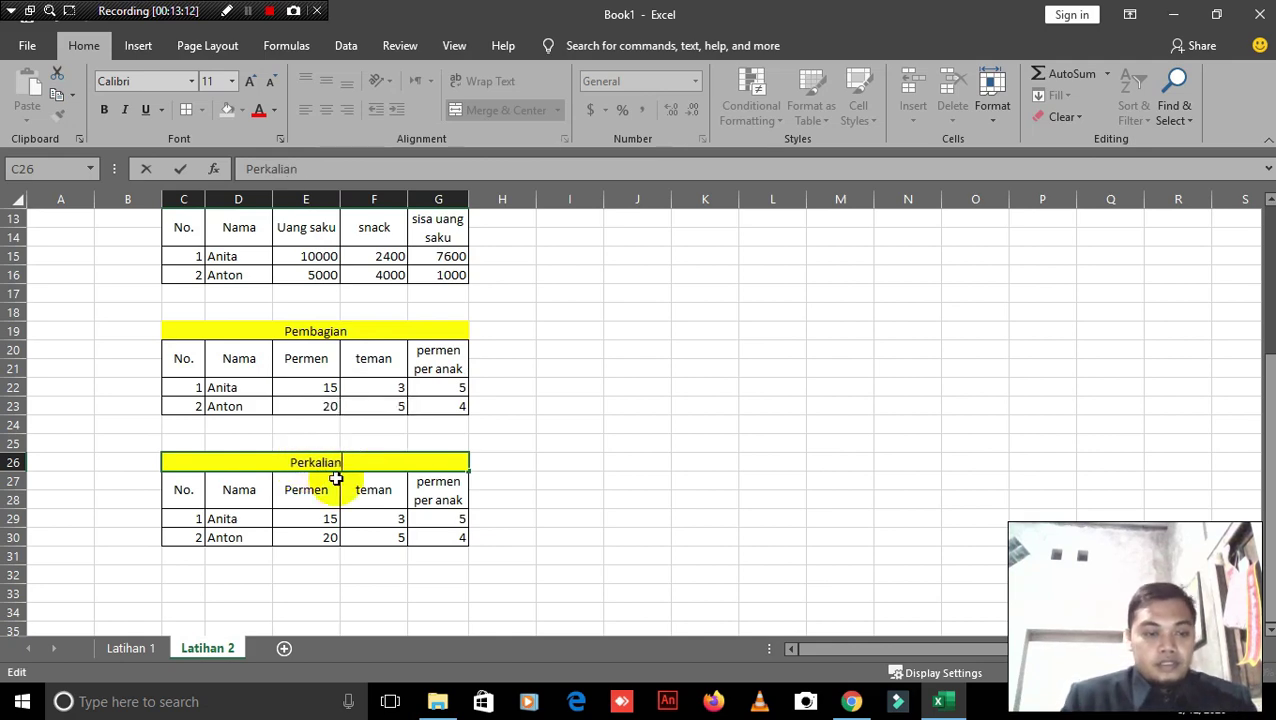
left_click(312, 494)
Step: Change the Perkalian table headers in E27, F27 and G27 to "pensil", "jumlah" and "total"
scroll(352, 489, "down", 1)
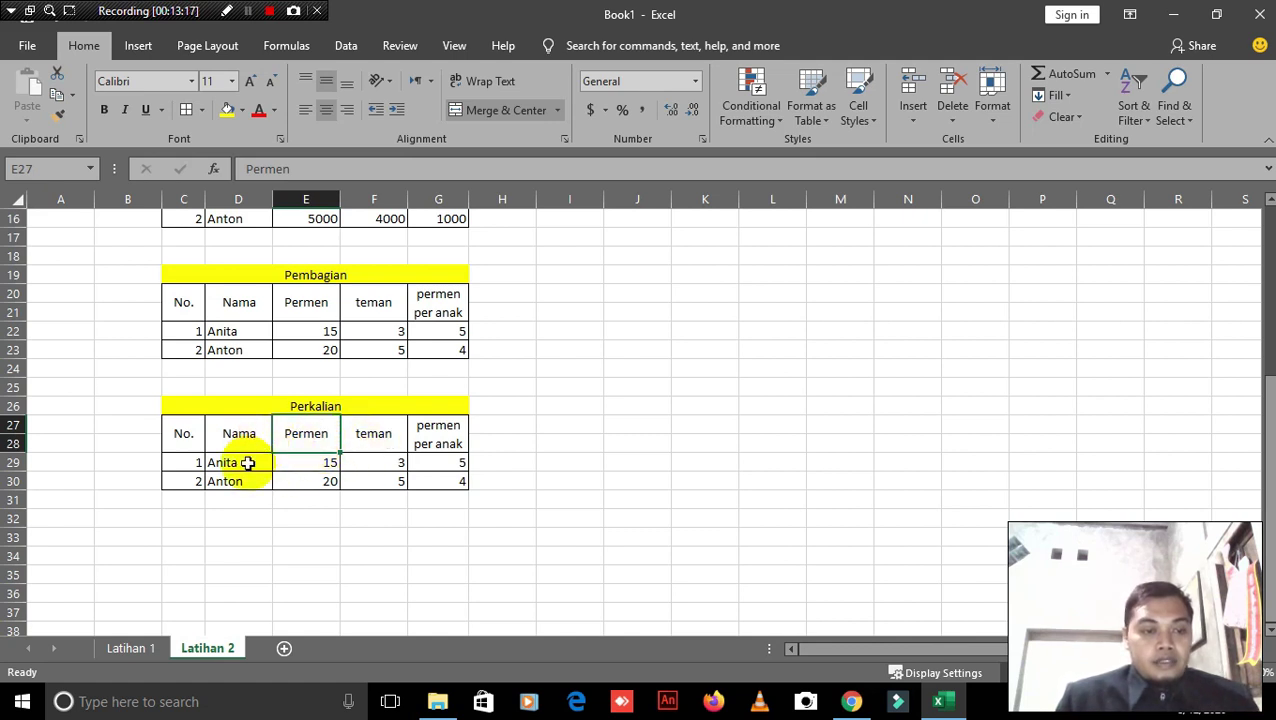
left_click(300, 441)
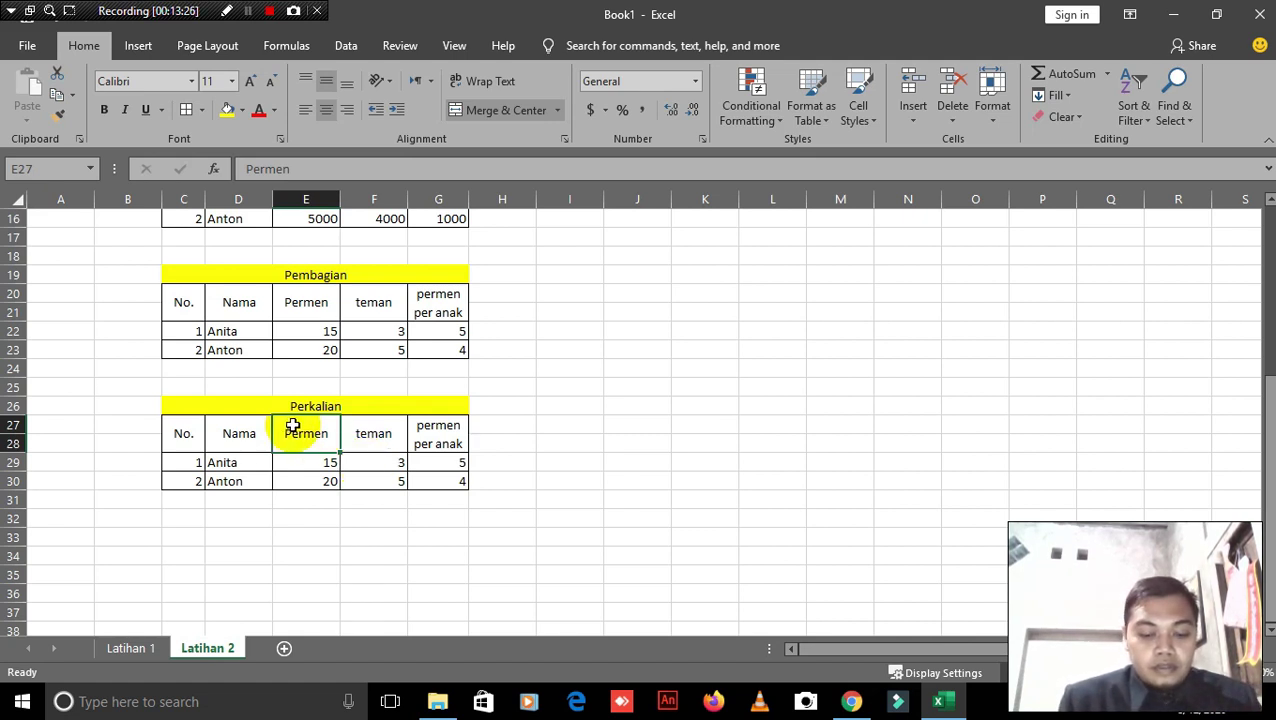
type("pe")
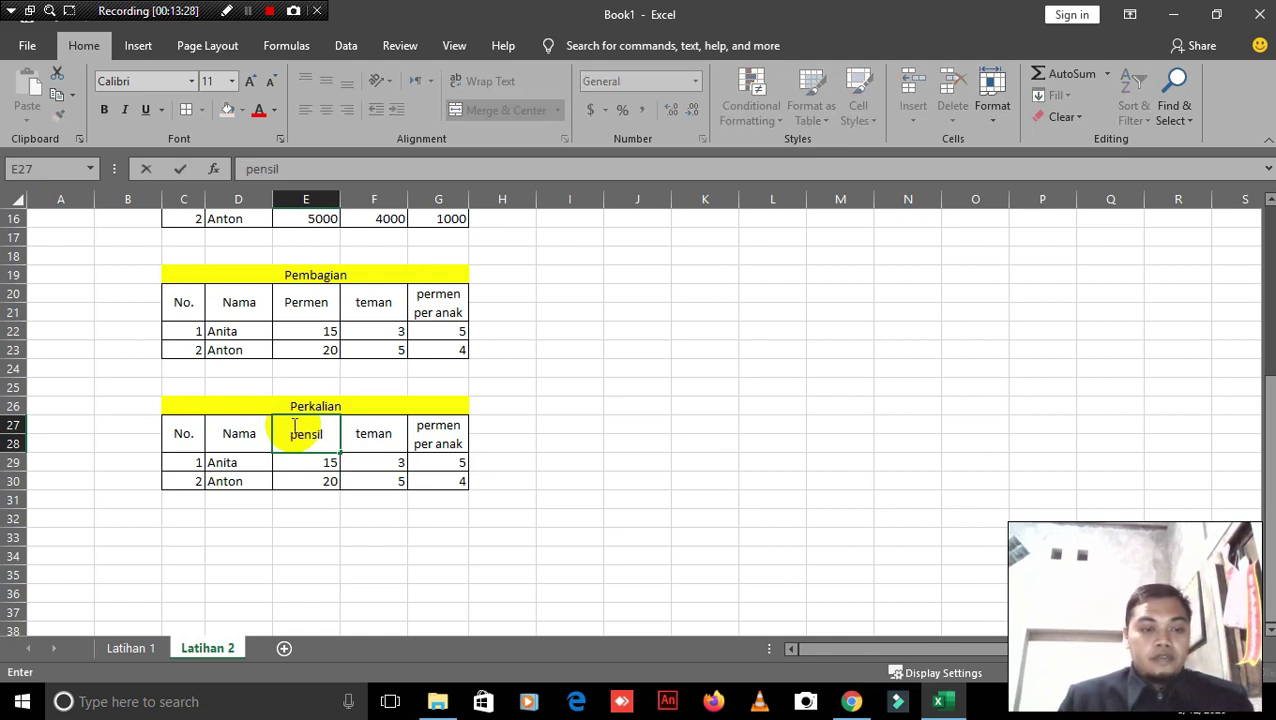
type("nsil")
left_click(378, 435)
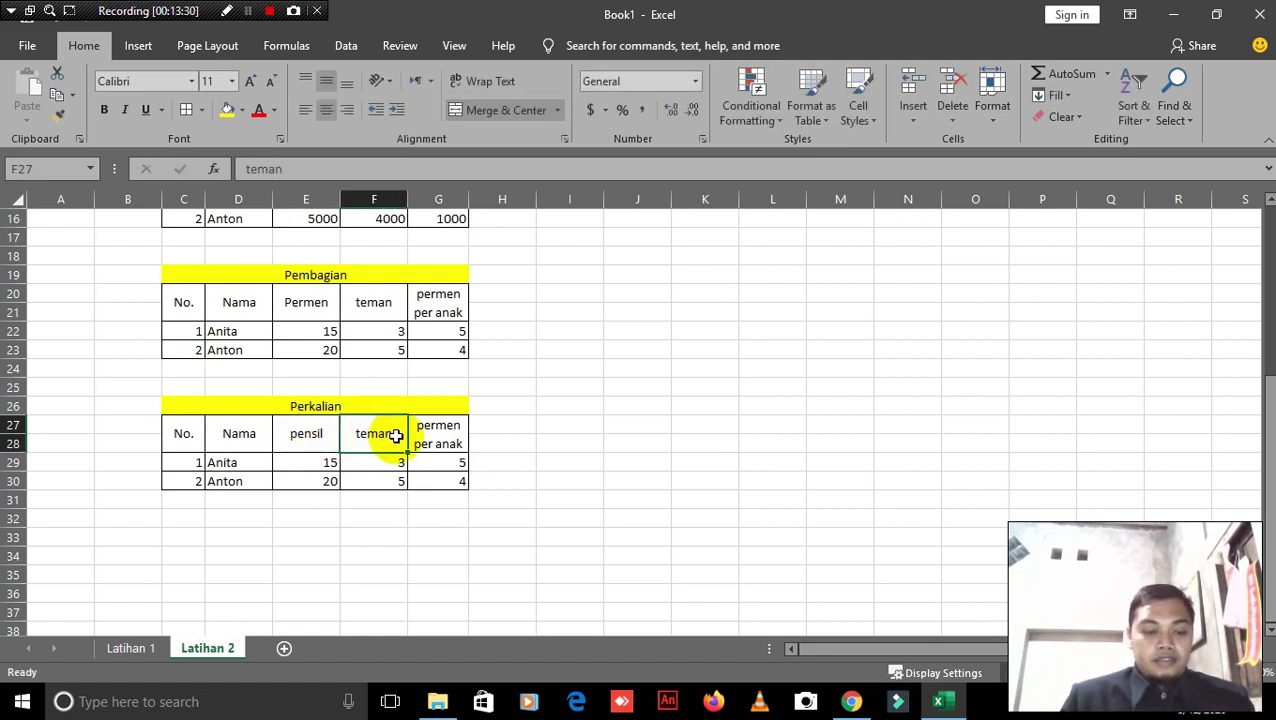
type("jumlah")
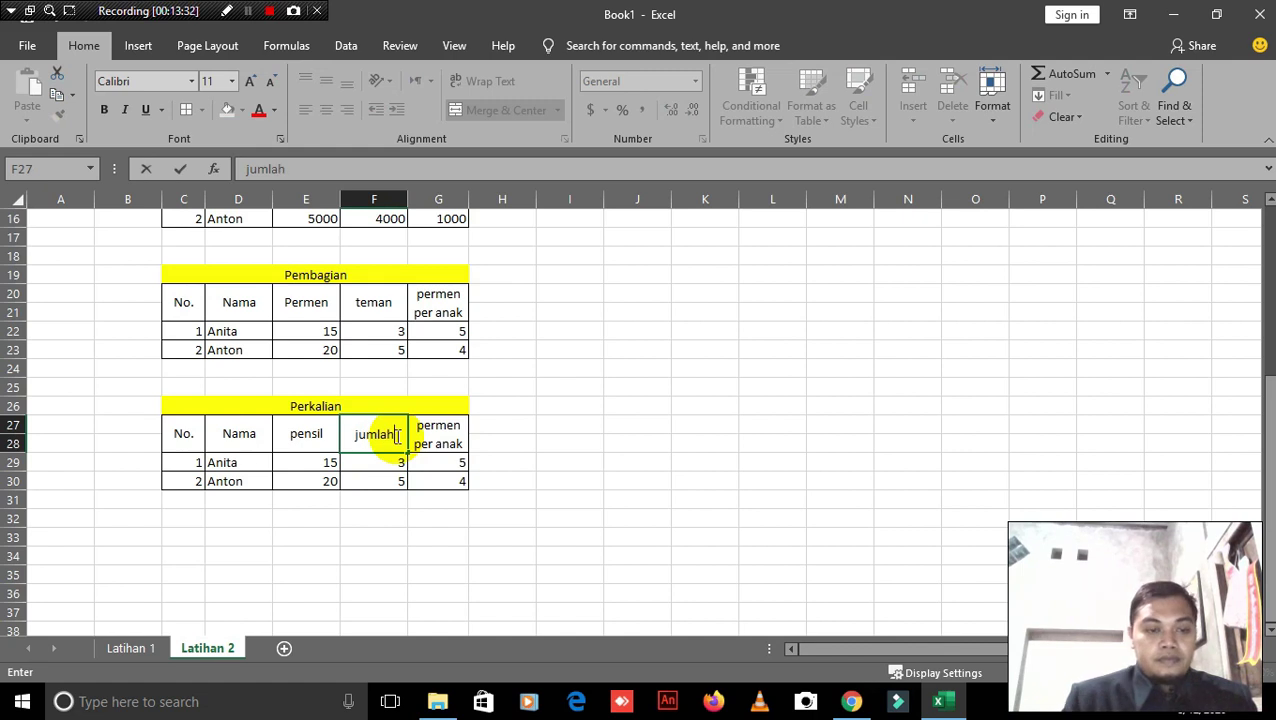
left_click(424, 433)
type("tot")
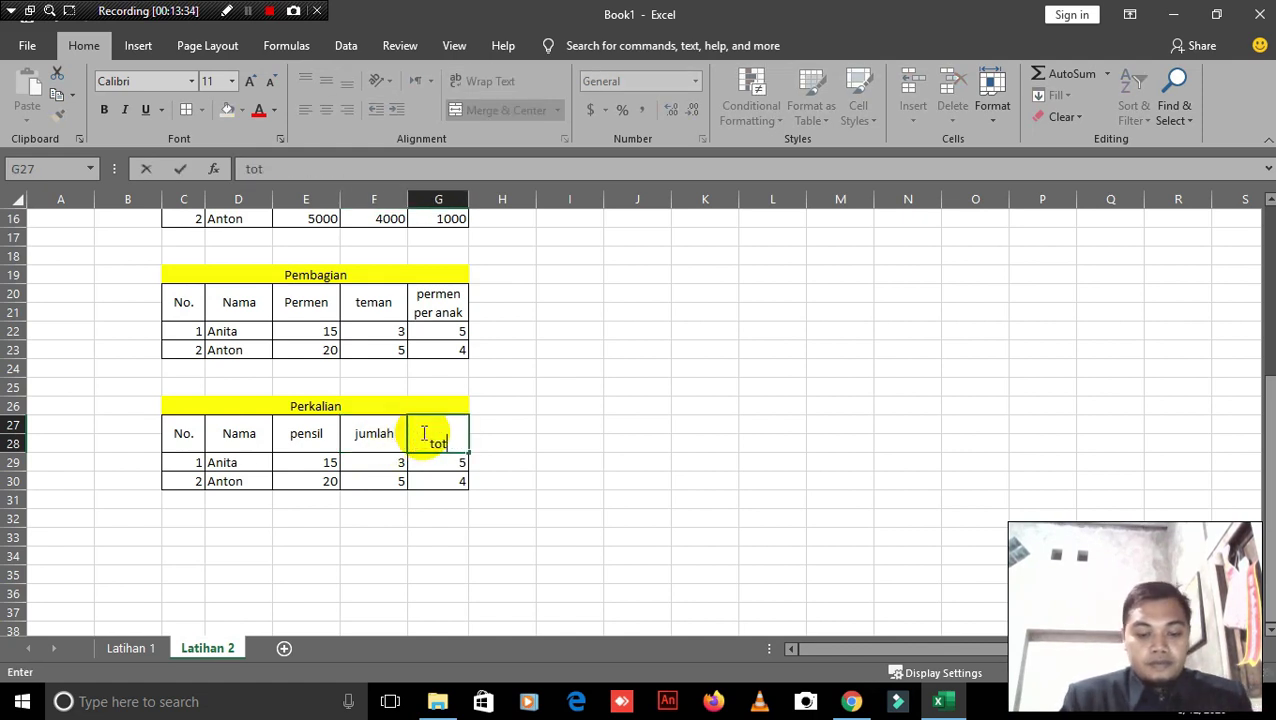
type("al")
left_click(541, 407)
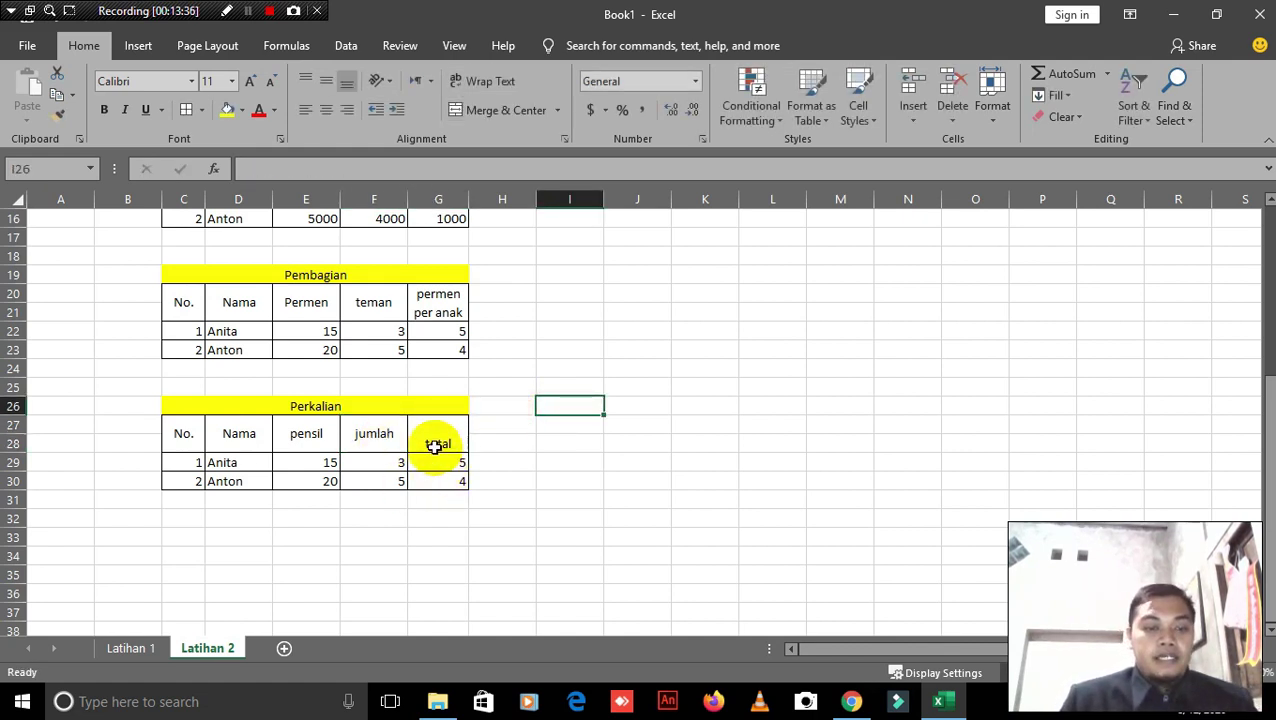
Step: Center the header cells C27:G28 of the Perkalian table vertically
left_click(433, 441)
left_click_drag(180, 435, 415, 437)
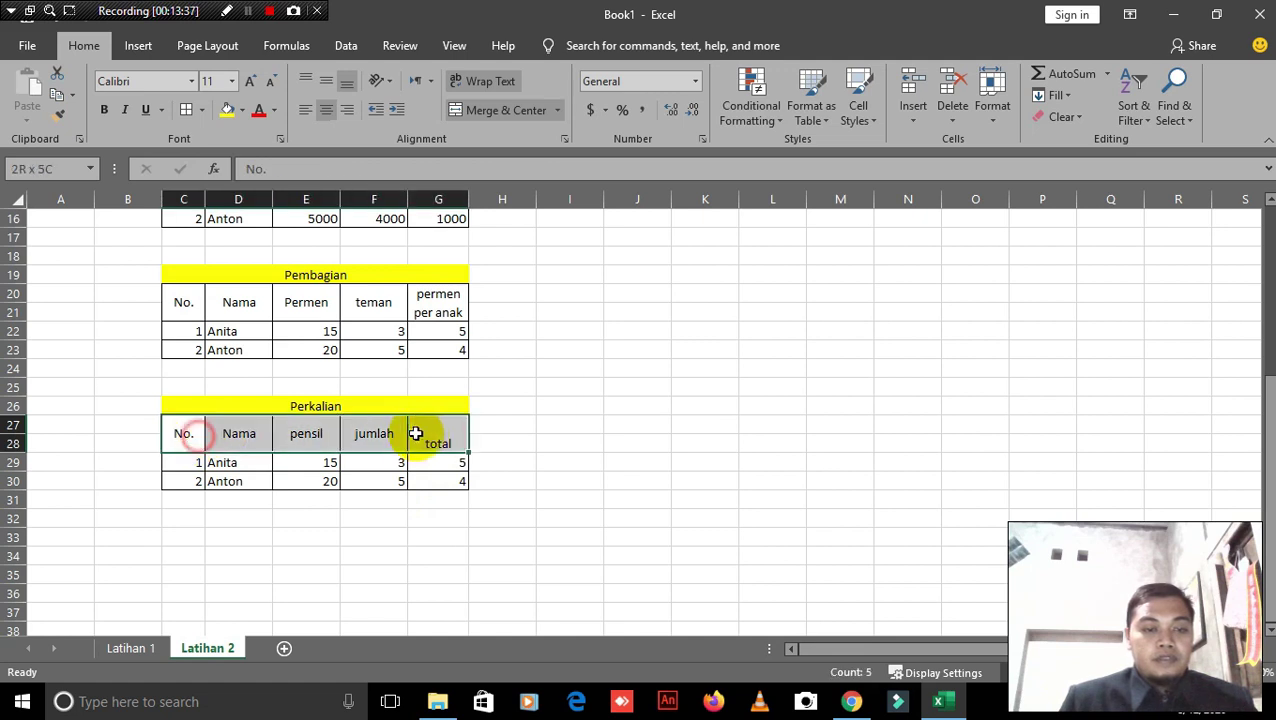
left_click(322, 108)
left_click(323, 88)
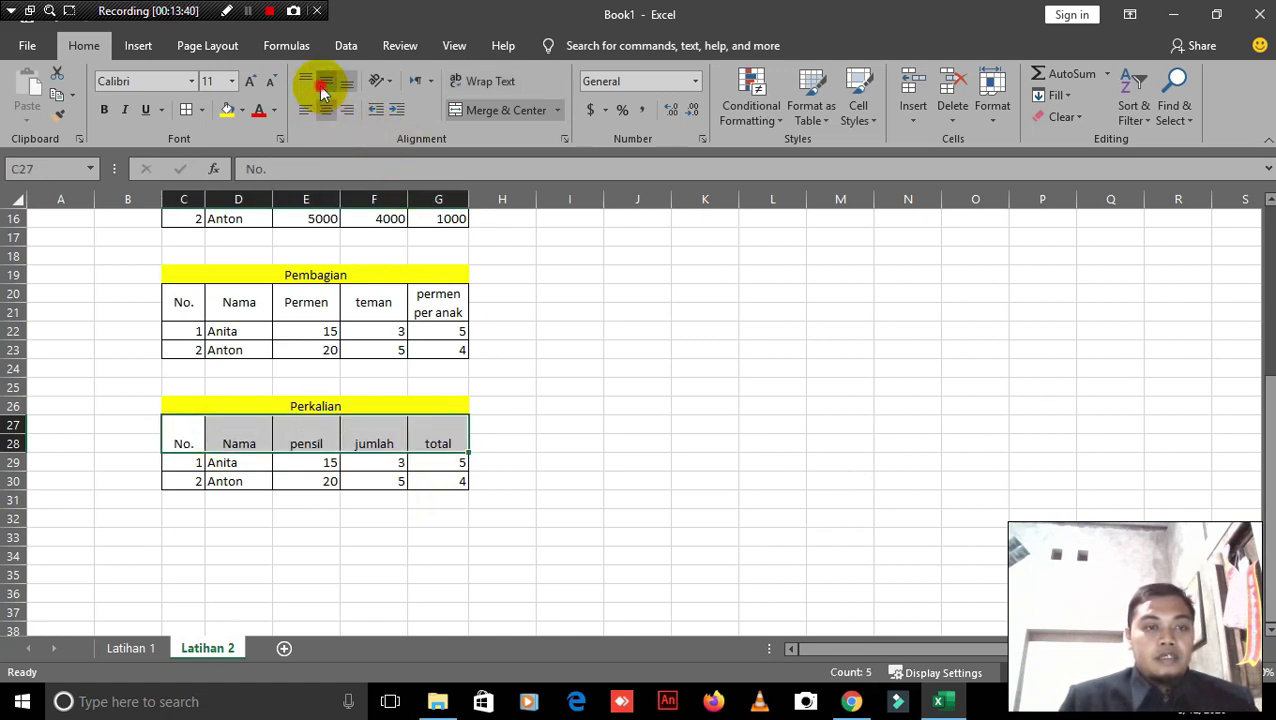
Step: Set the Perkalian table's pensil values to 2000 in E29 and 2500 in E30, and jumlah to 34 in F29 and 7 in F30
left_click(292, 462)
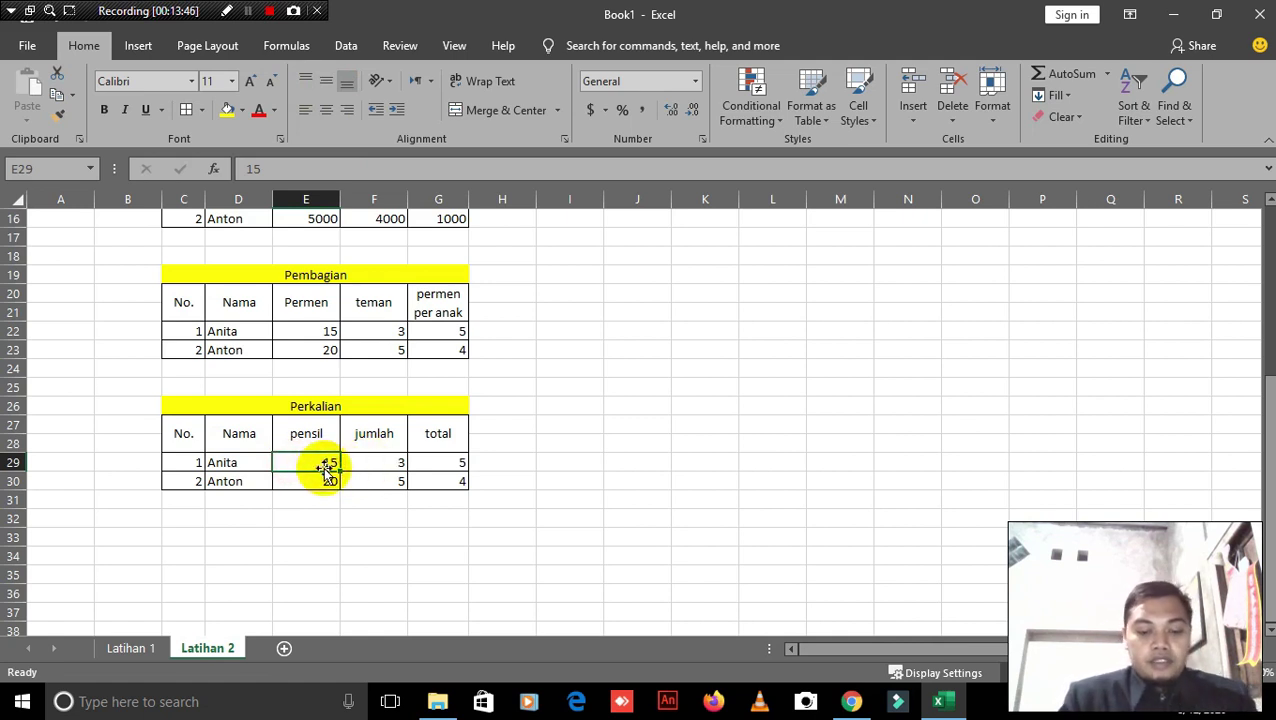
type("2000")
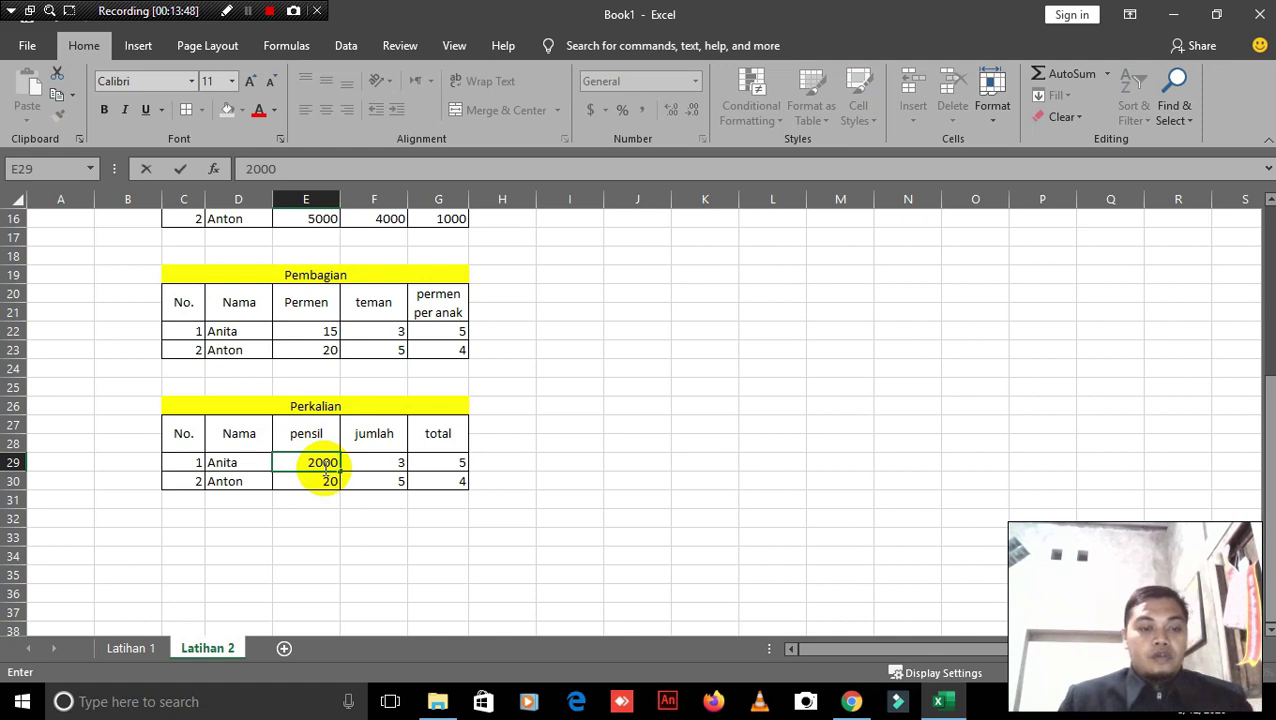
left_click(384, 467)
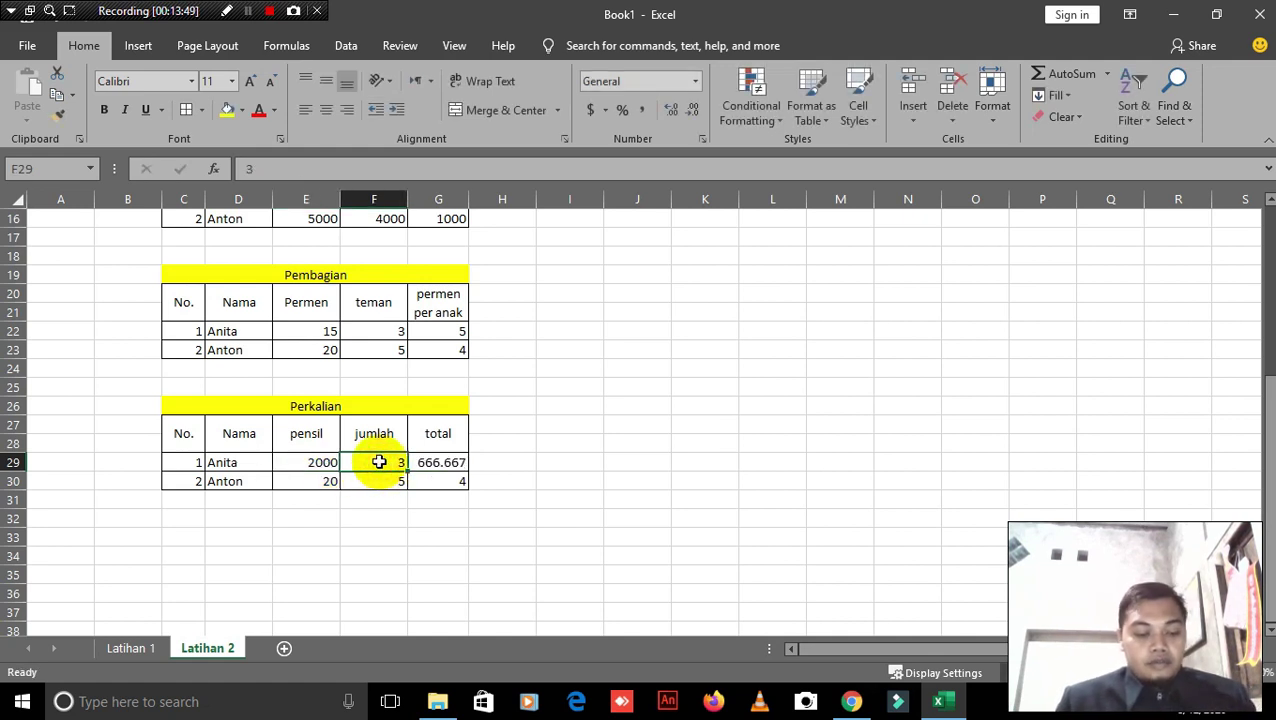
type("34")
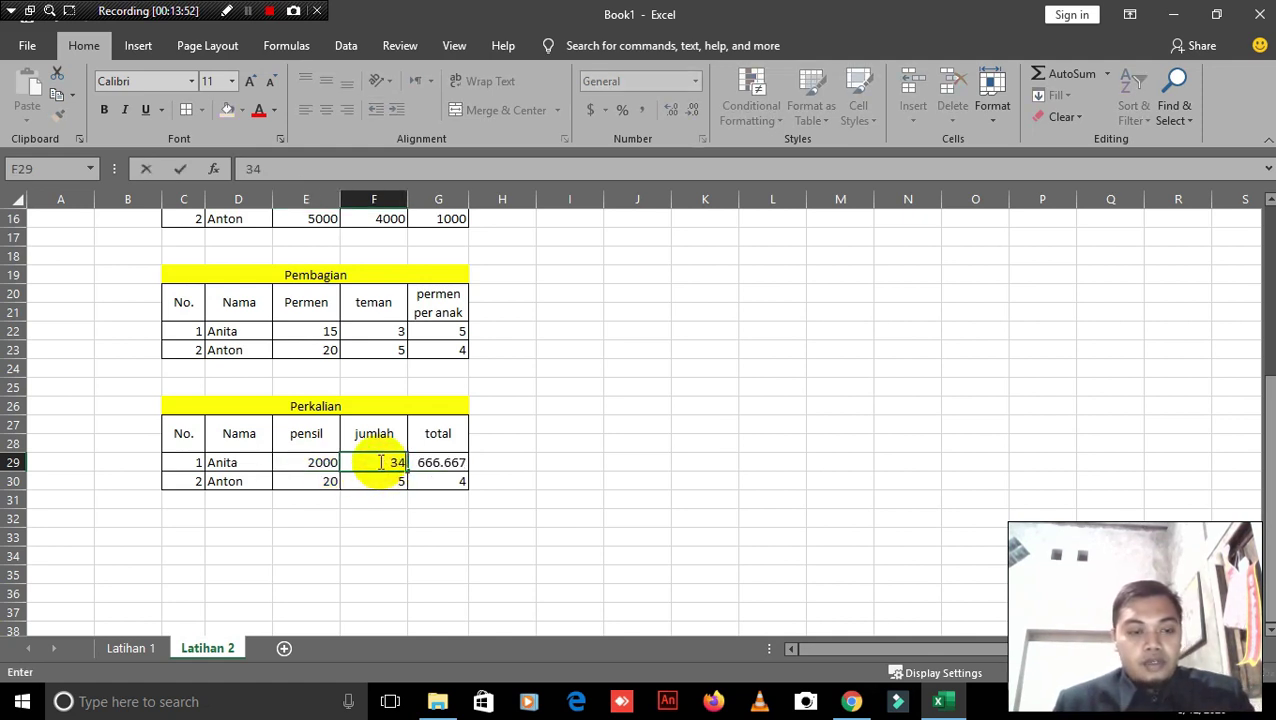
left_click(330, 476)
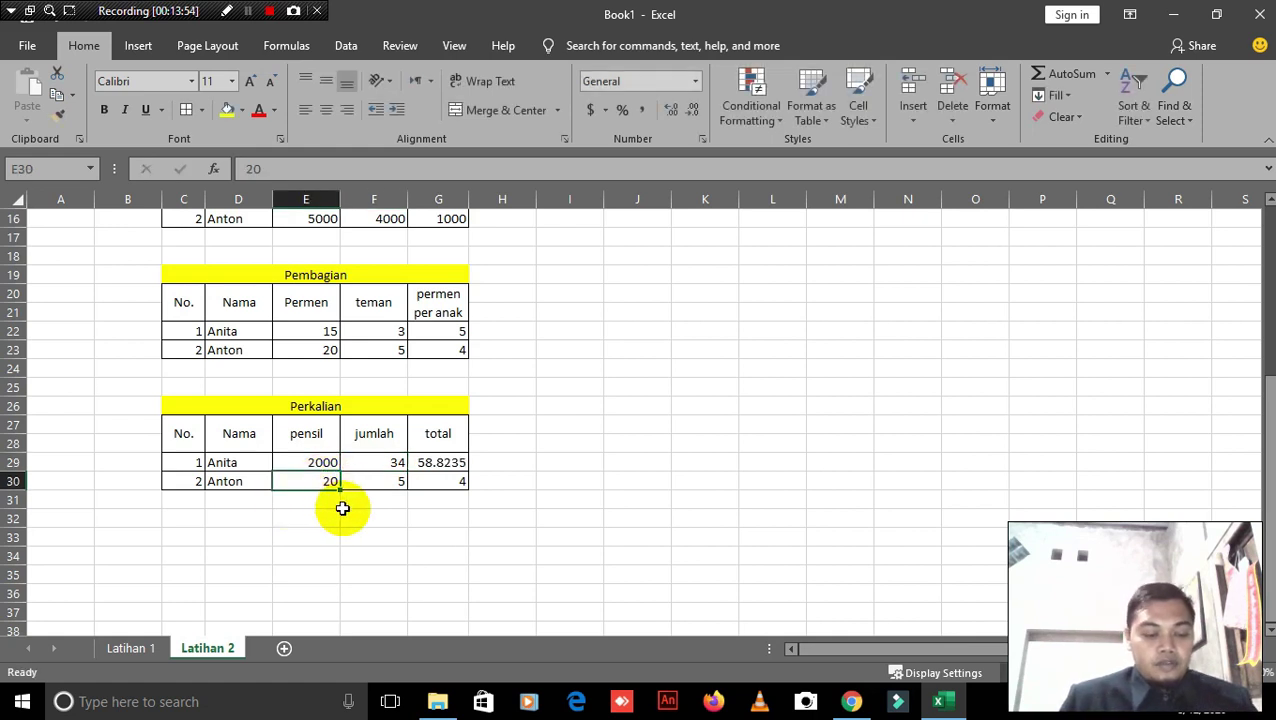
type("2")
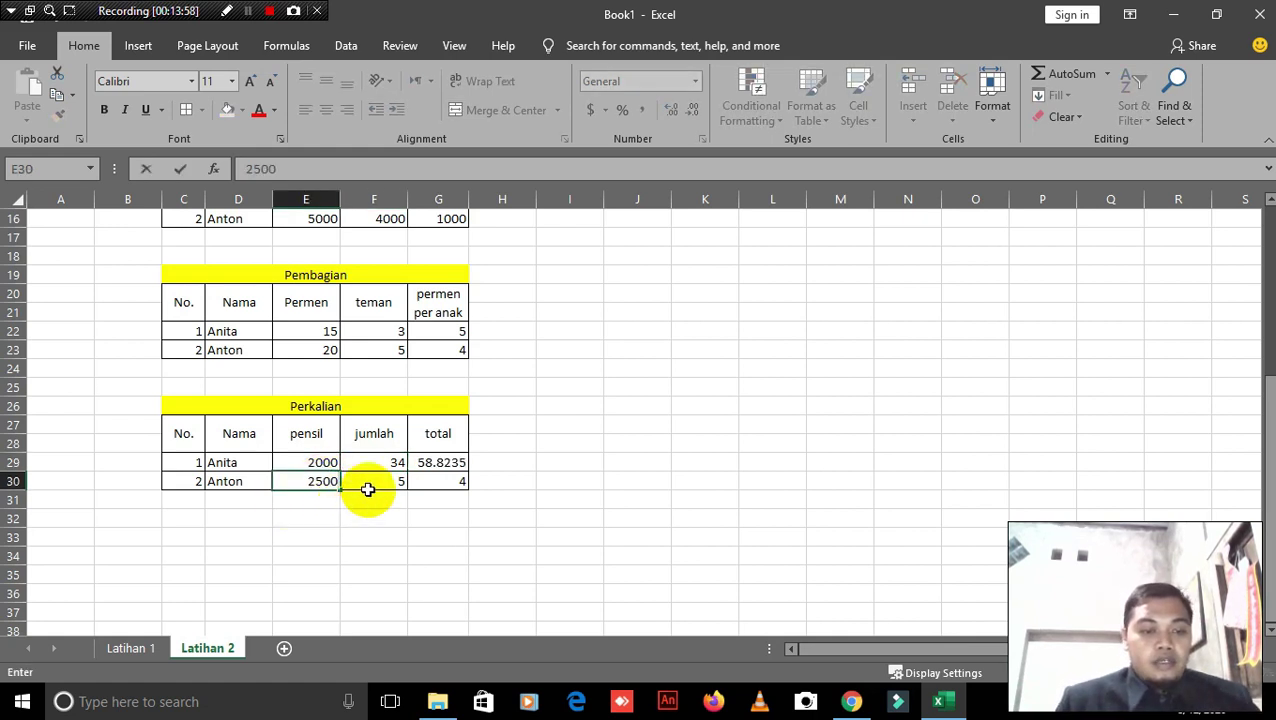
left_click(366, 483)
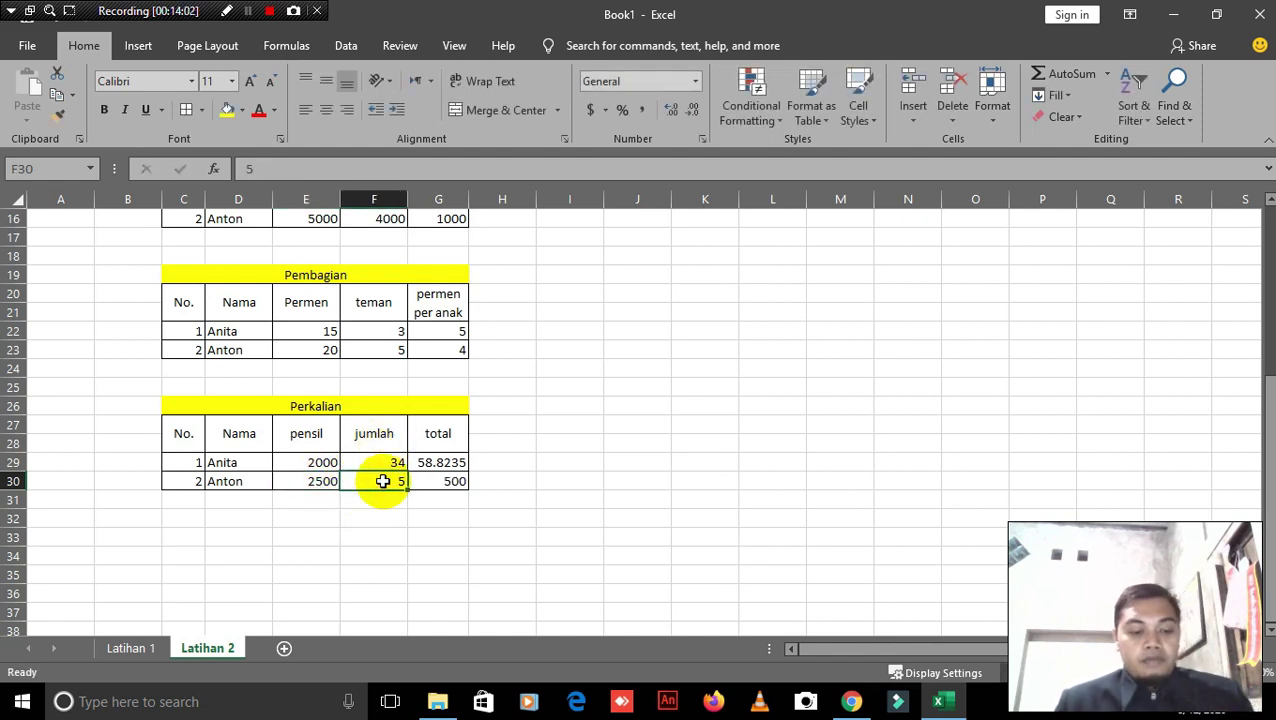
type("7")
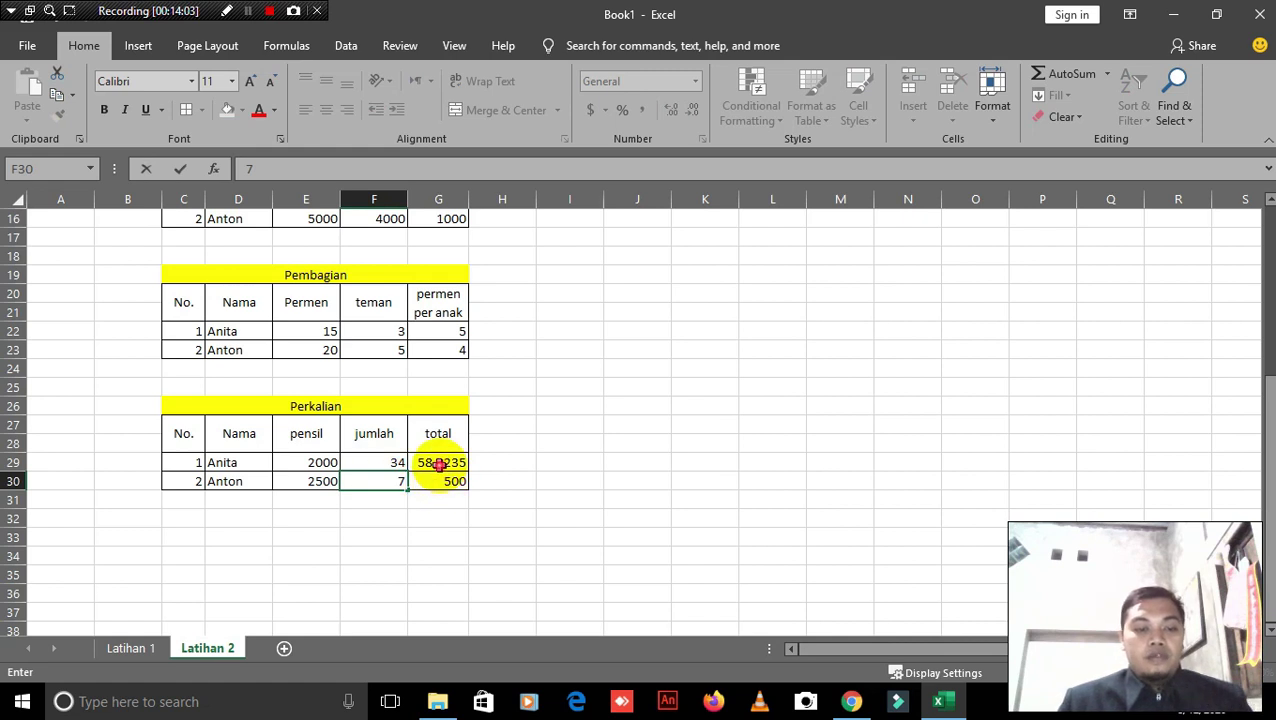
Step: Clear the copied division formulas from the total cells G29:G30 of the Perkalian table
left_click_drag(433, 464, 441, 484)
key("Delete")
left_click(441, 433)
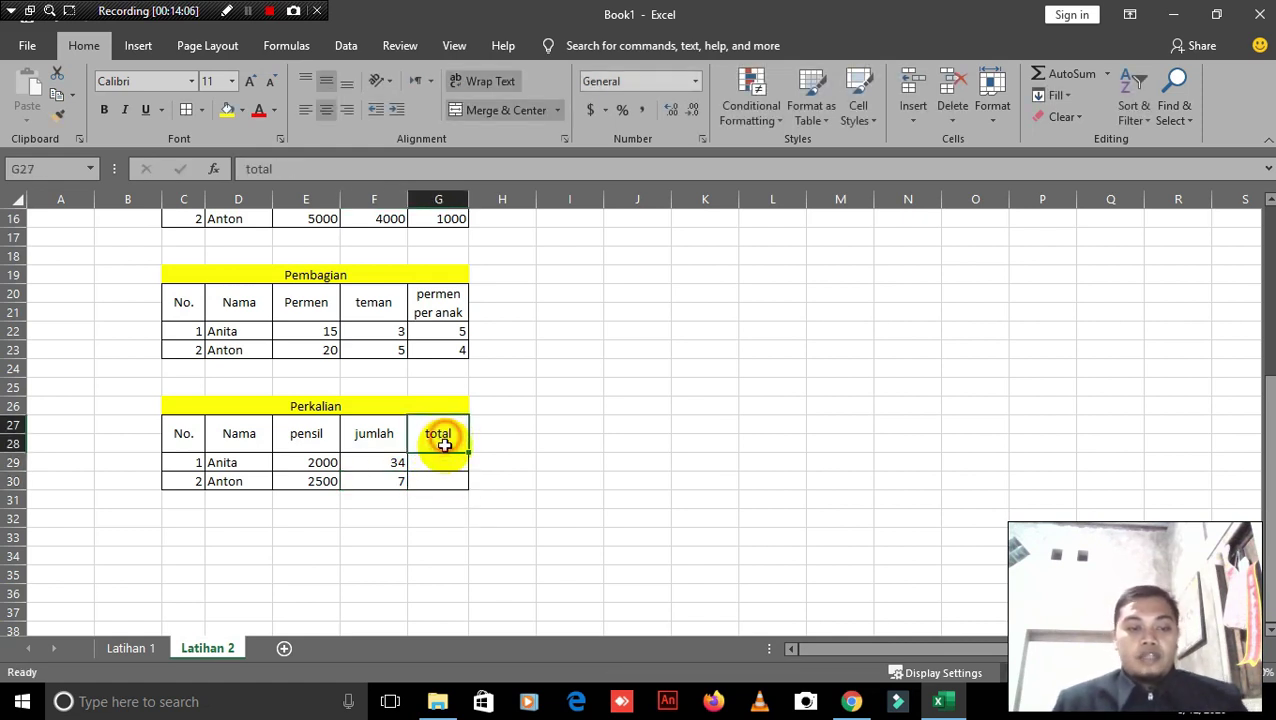
Step: Enter the multiplication formula =E29*F29 in total cell G29
left_click(441, 461)
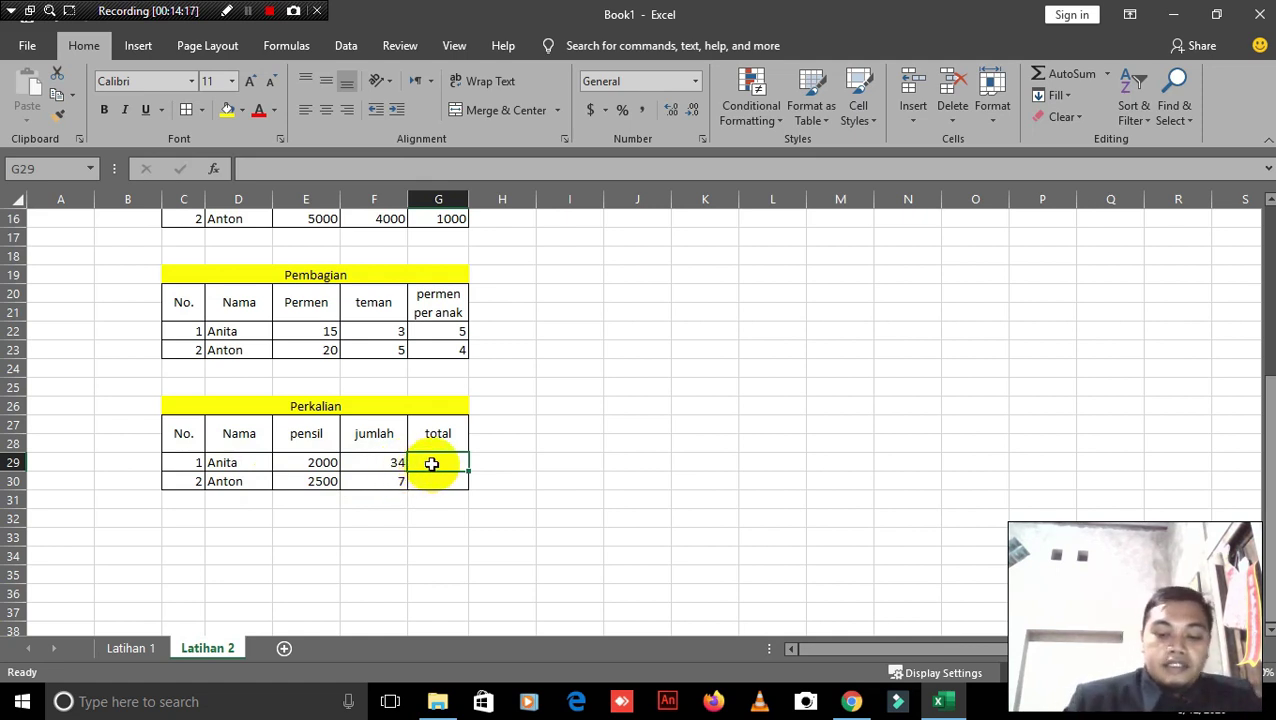
type("=")
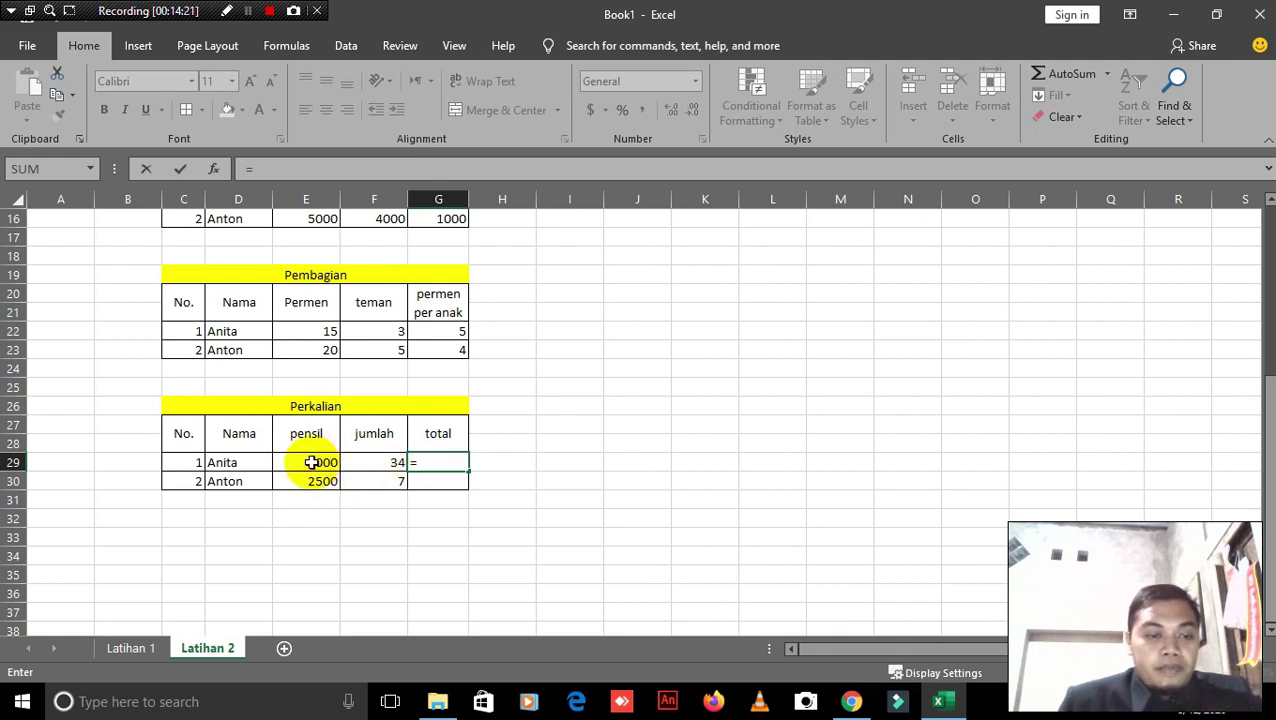
left_click(312, 462)
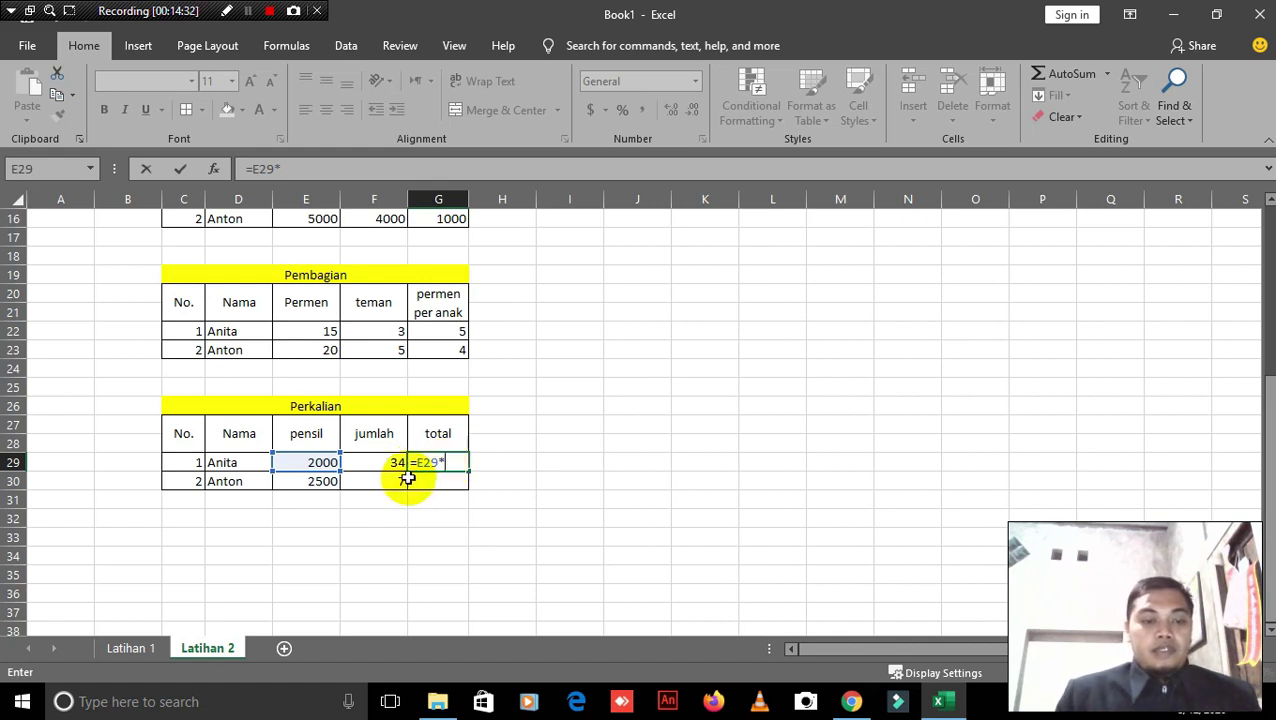
left_click(375, 462)
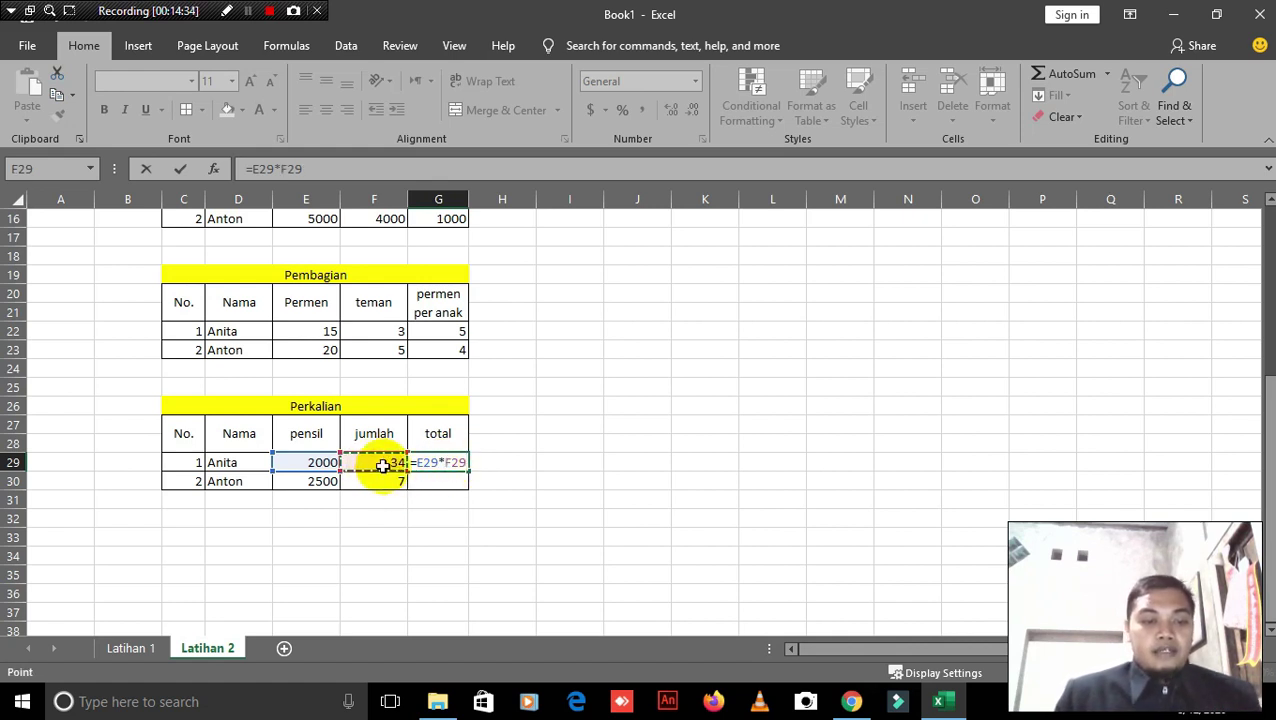
key("Return")
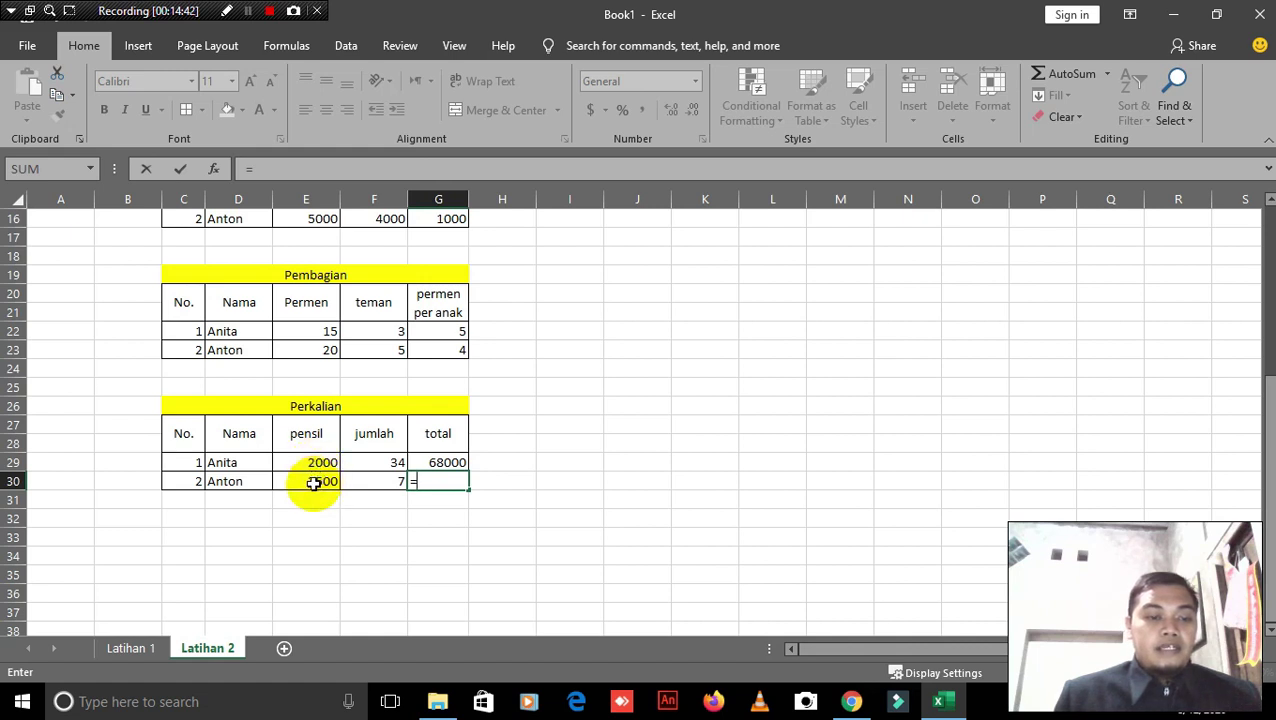
Step: Enter the multiplication formula =E30*F30 in total cell G30
left_click(313, 483)
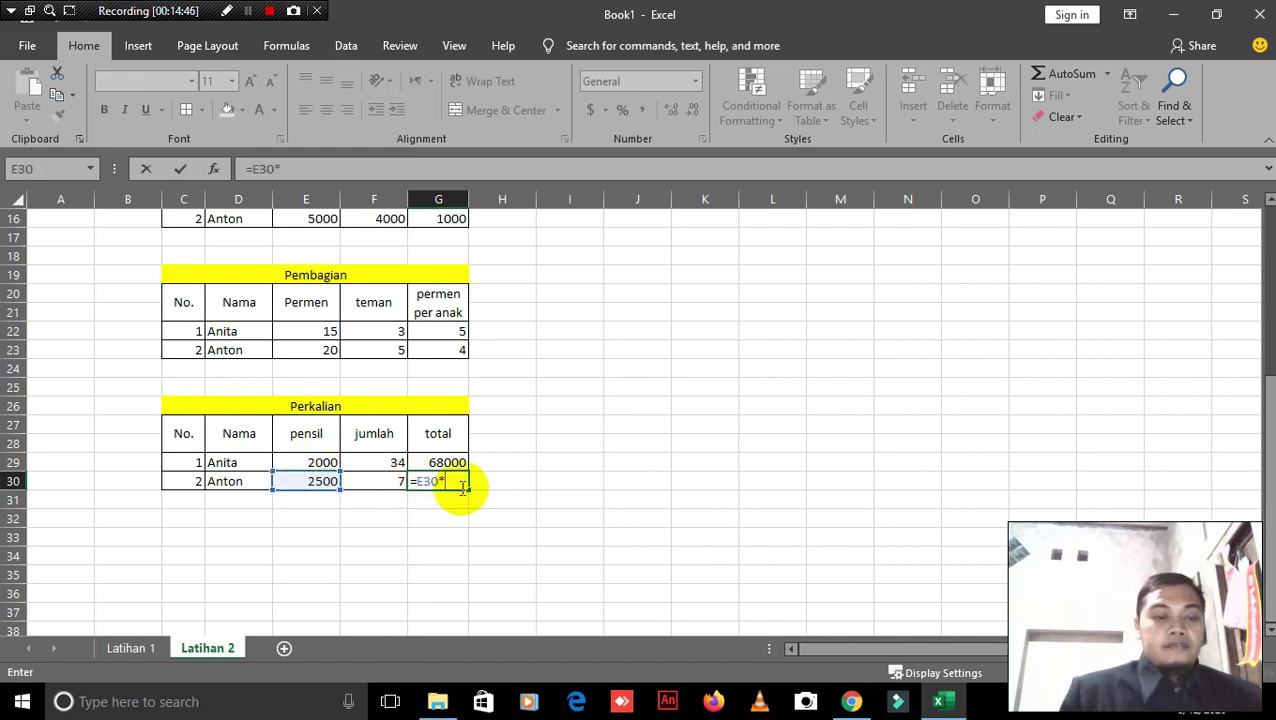
type("*")
left_click(398, 484)
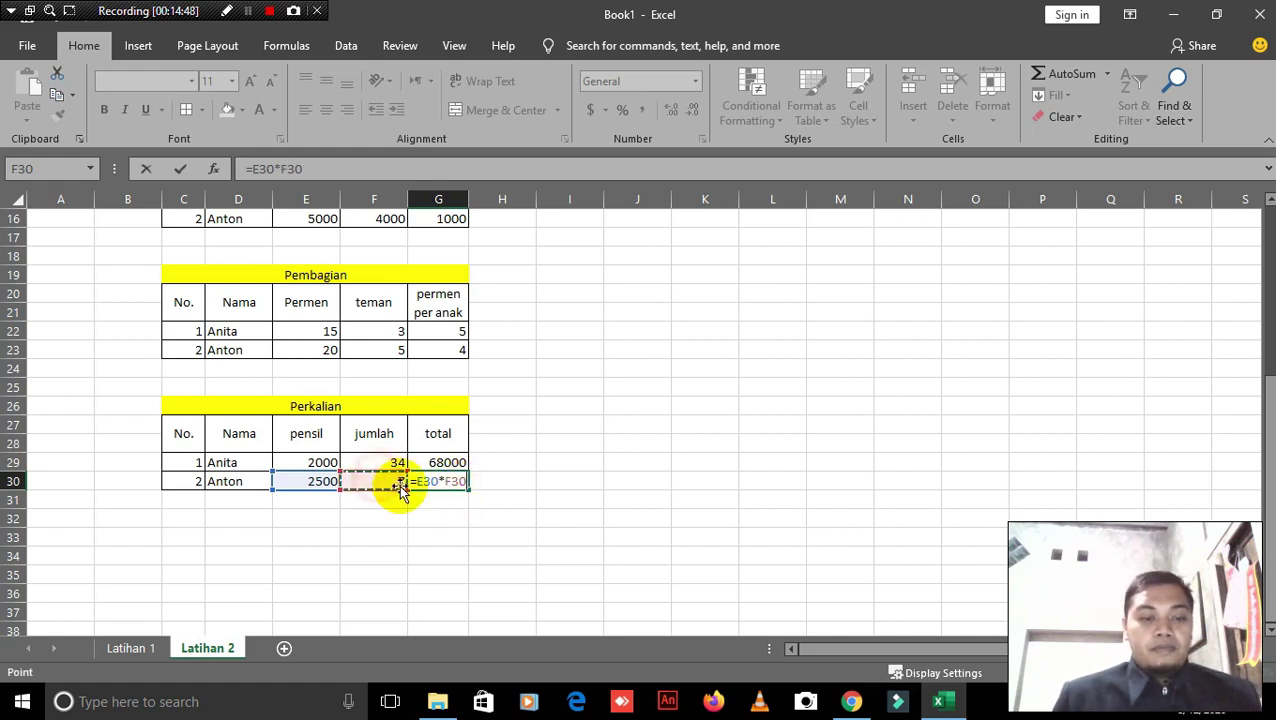
key("Return")
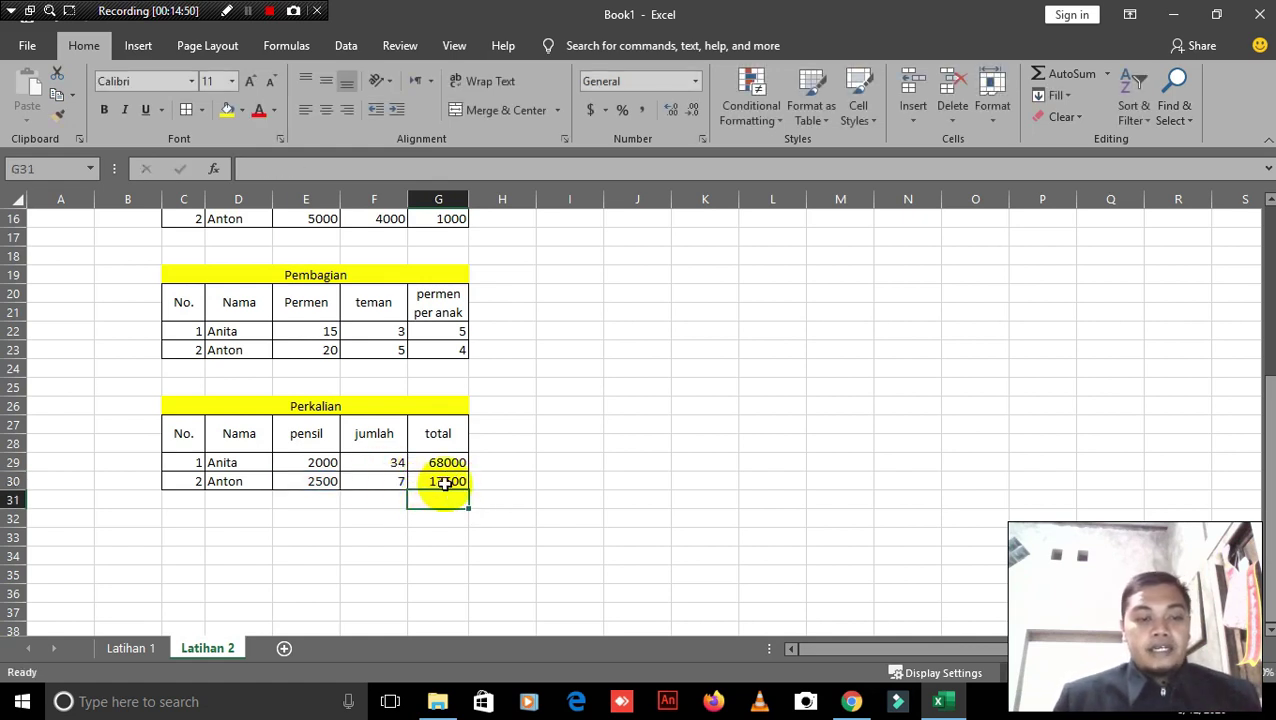
Step: Check the total formulas in G30 and G29, and review the Penjumlahan, Pengurangan, Pembagian and Perkalian tables
left_click(446, 483)
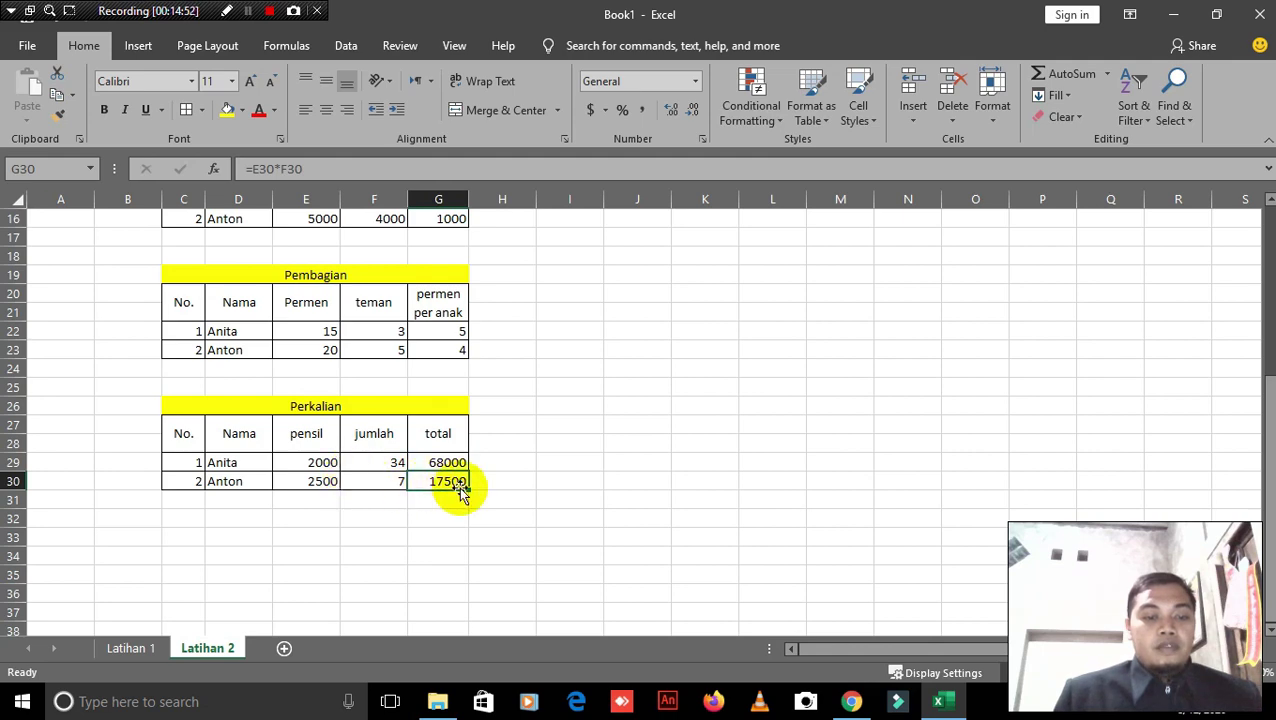
left_click(447, 464)
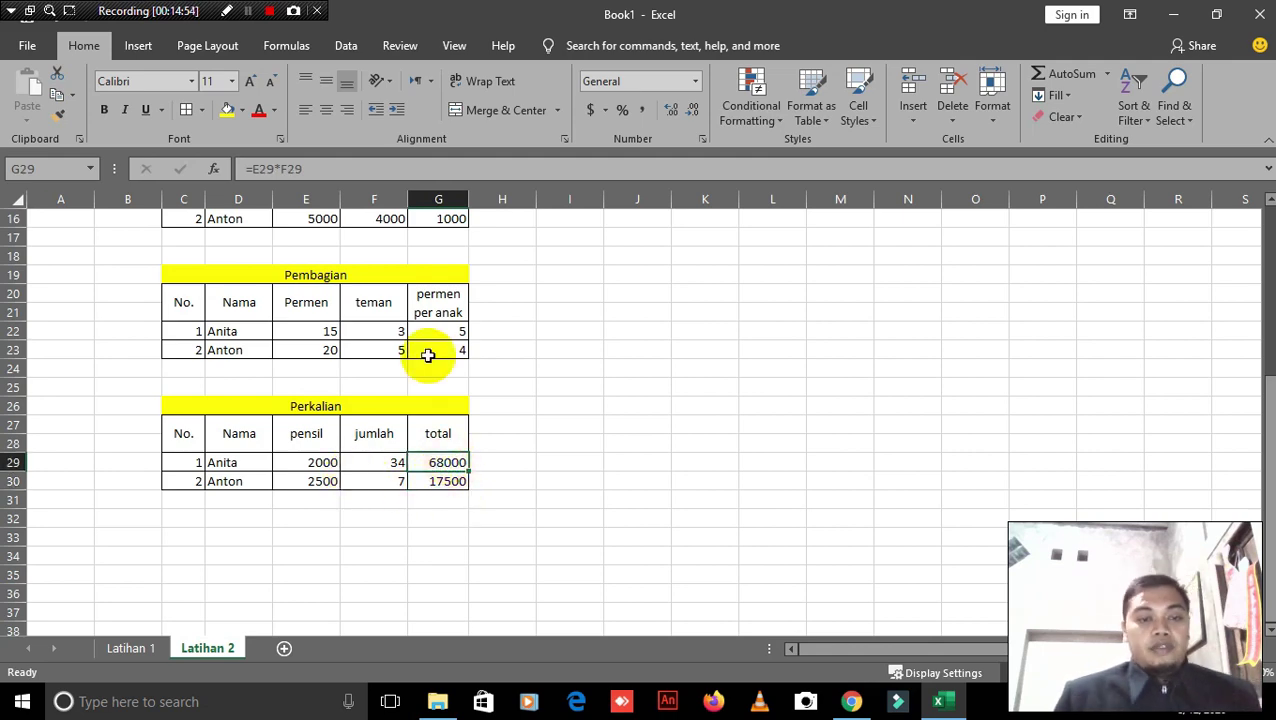
scroll(427, 356, "up", 4)
scroll(430, 358, "down", 4)
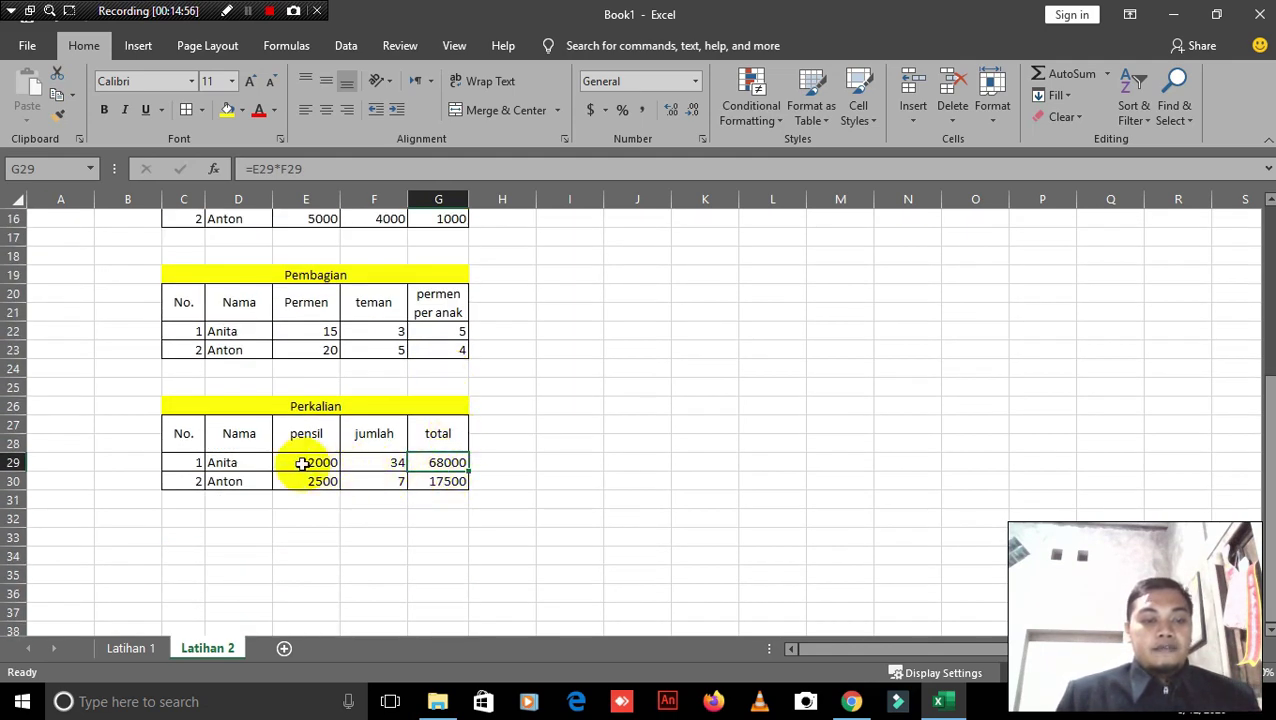
scroll(340, 461, "up", 5)
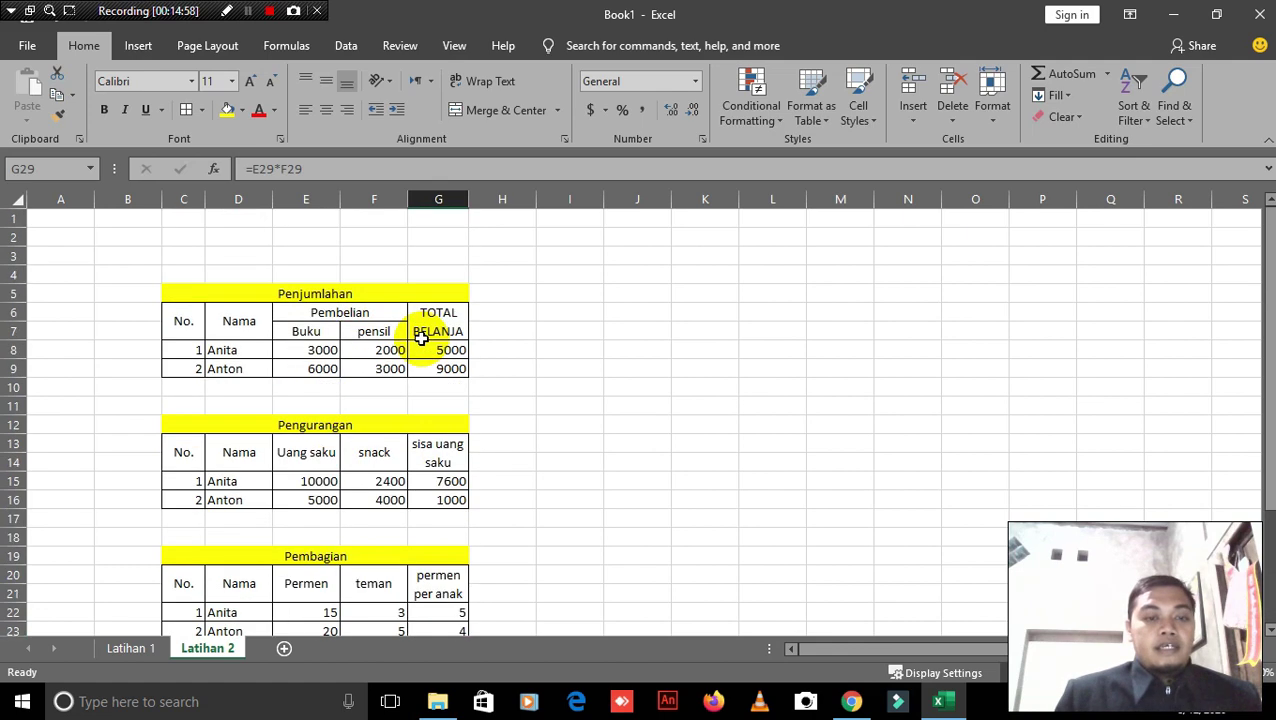
scroll(503, 360, "down", 4)
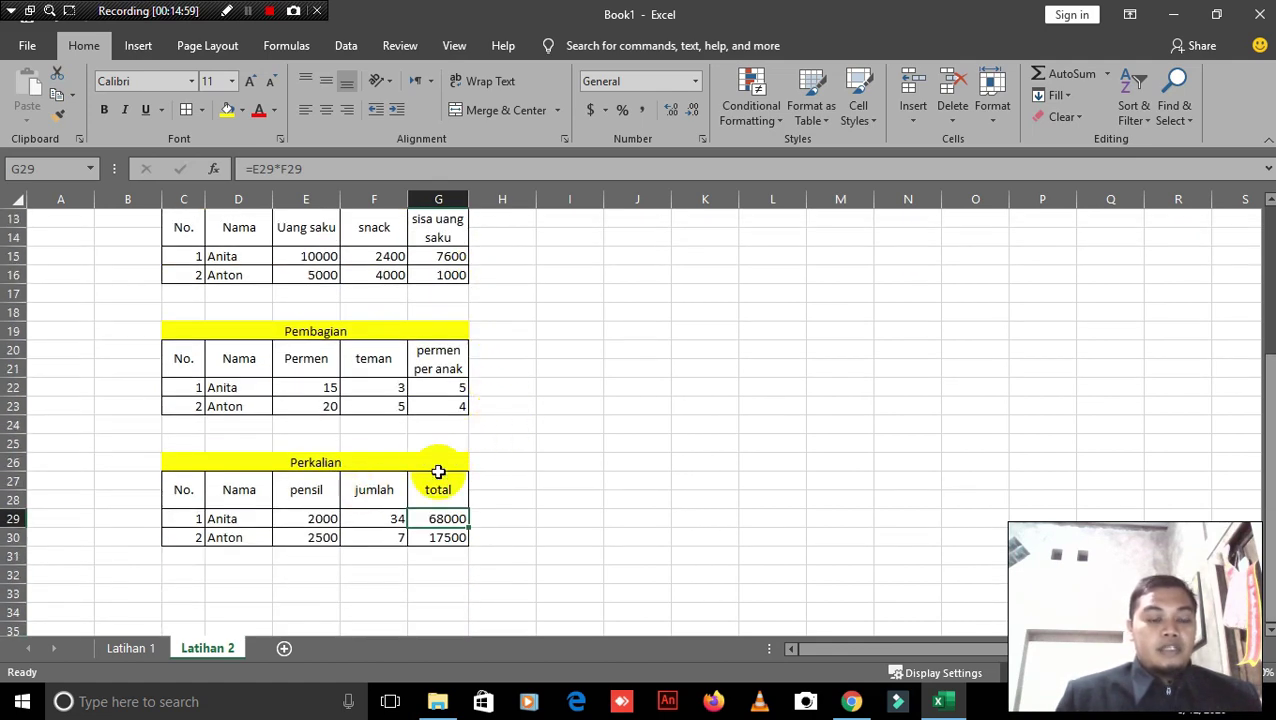
scroll(440, 470, "up", 1)
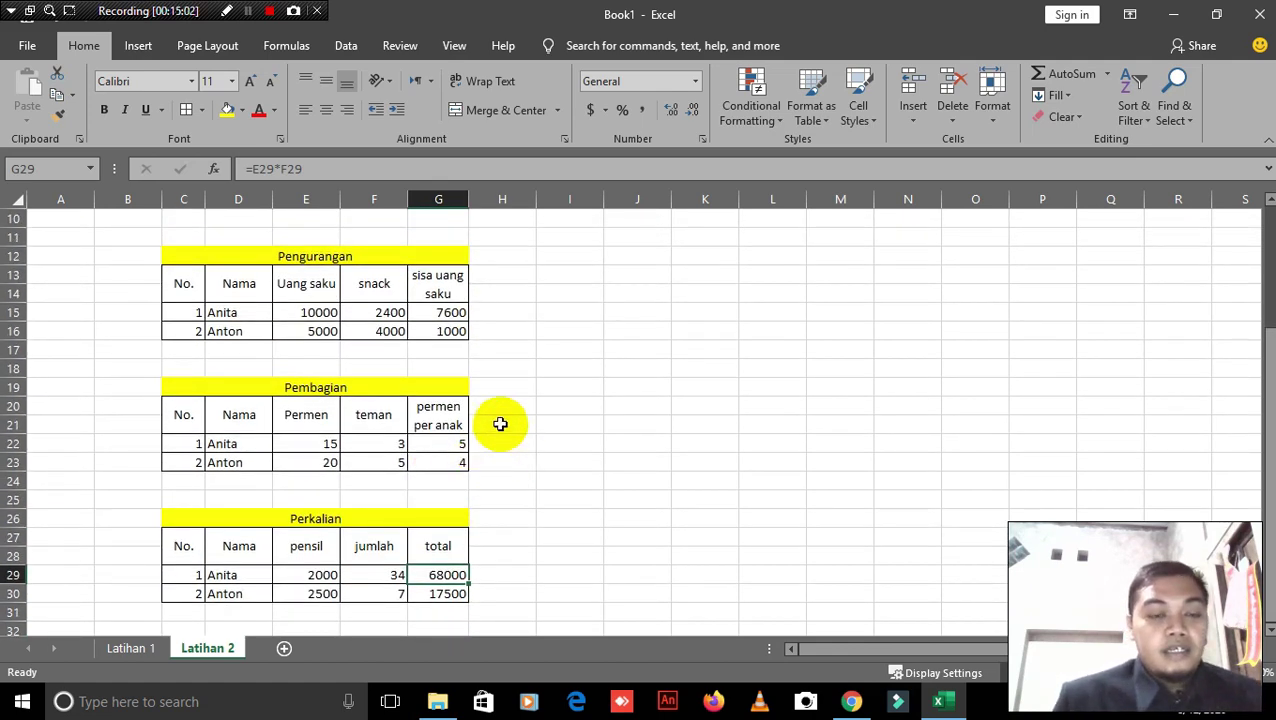
scroll(440, 402, "up", 2)
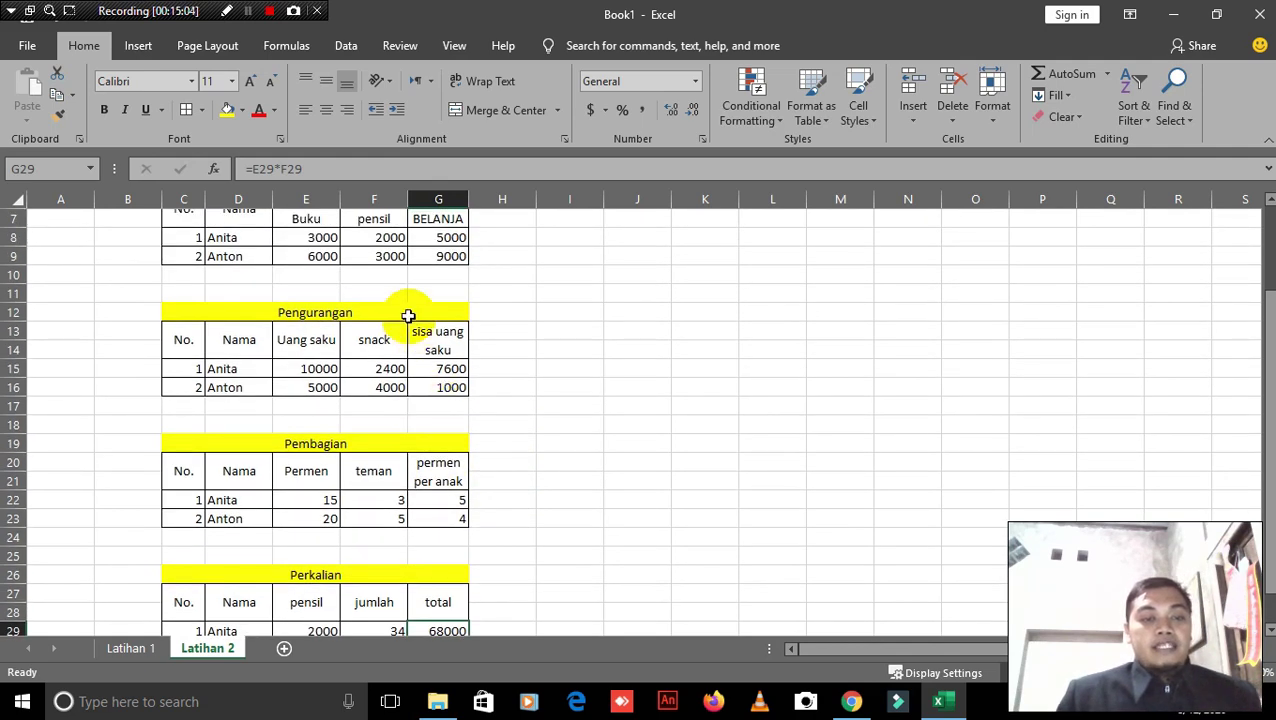
scroll(440, 345, "up", 1)
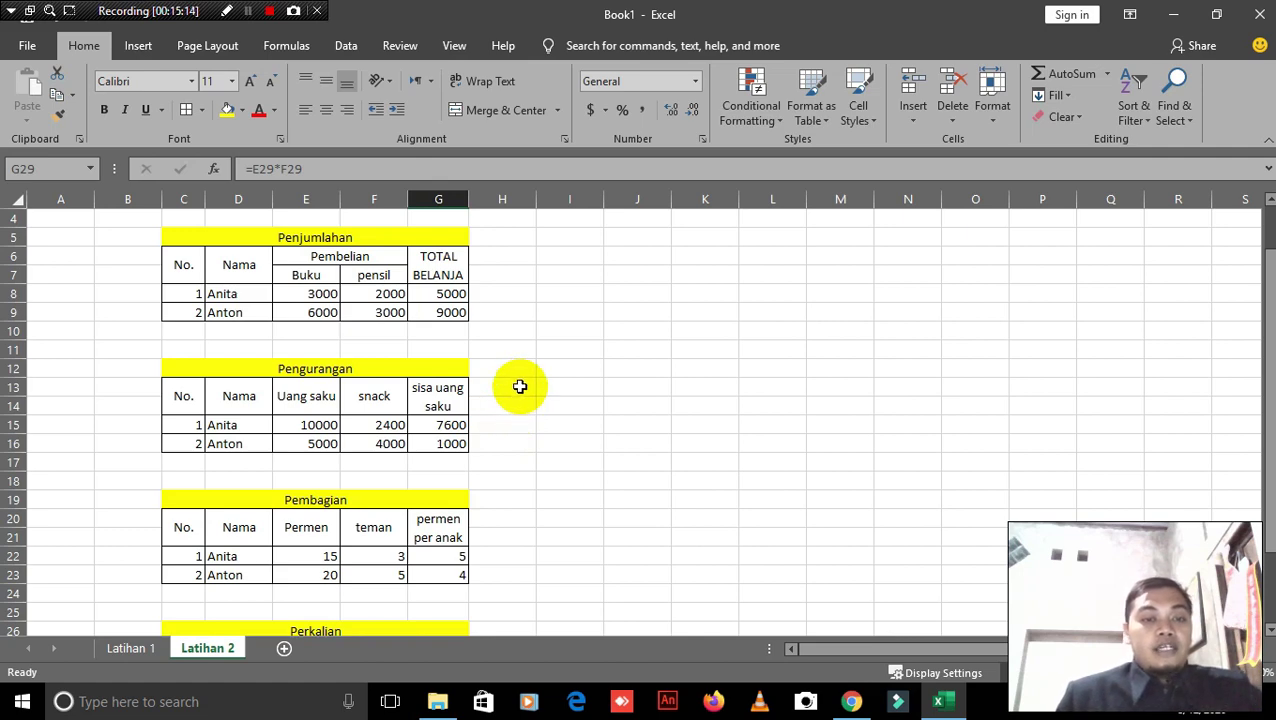
scroll(526, 388, "down", 3)
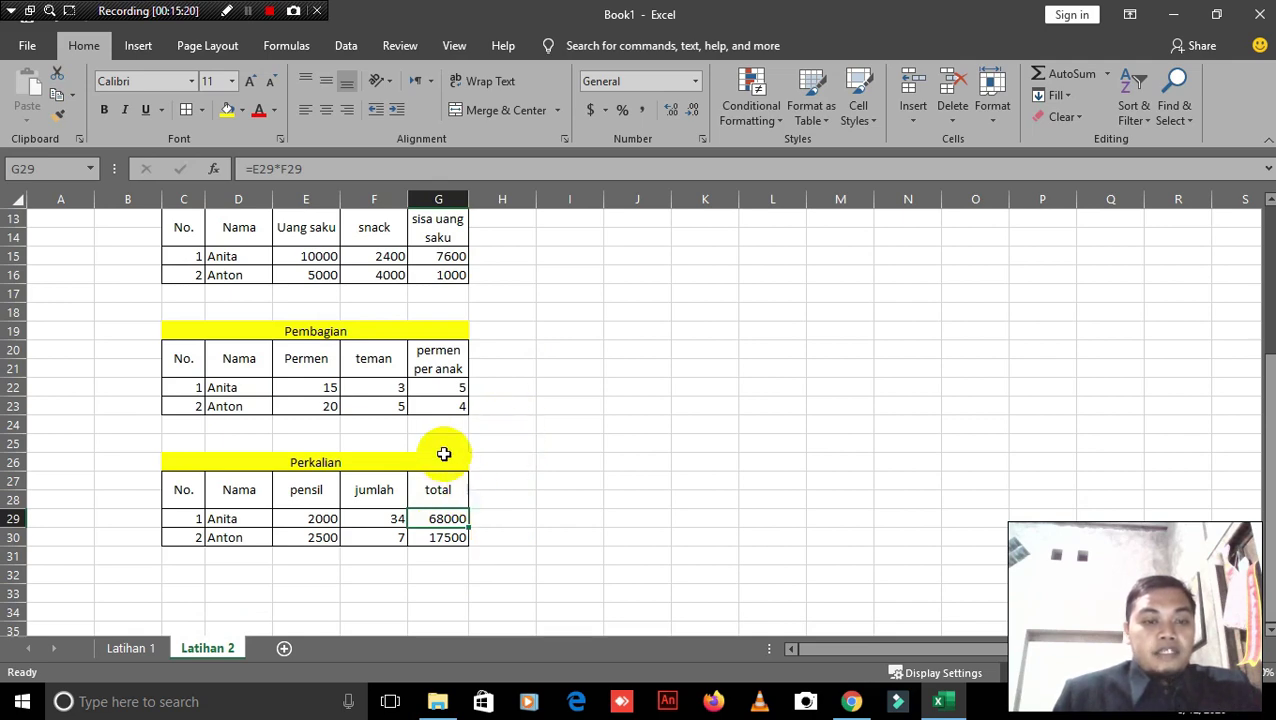
scroll(444, 447, "up", 3)
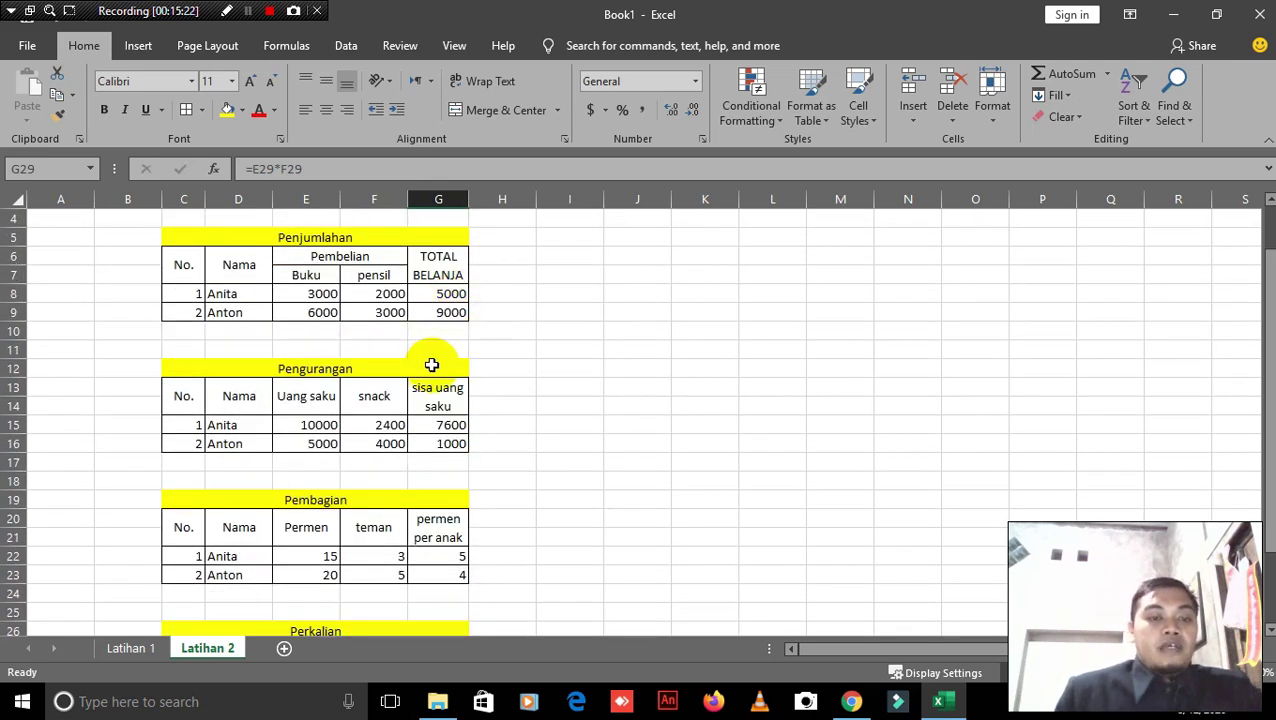
scroll(441, 375, "down", 2)
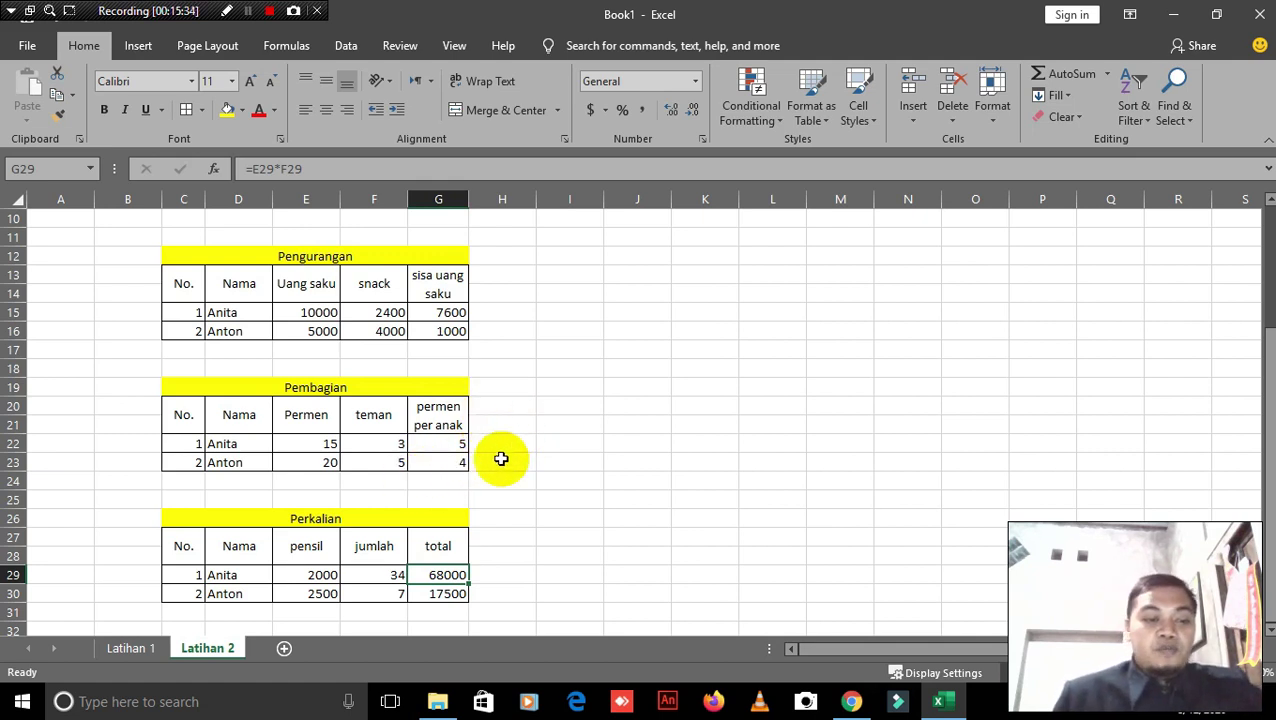
scroll(499, 490, "up", 3)
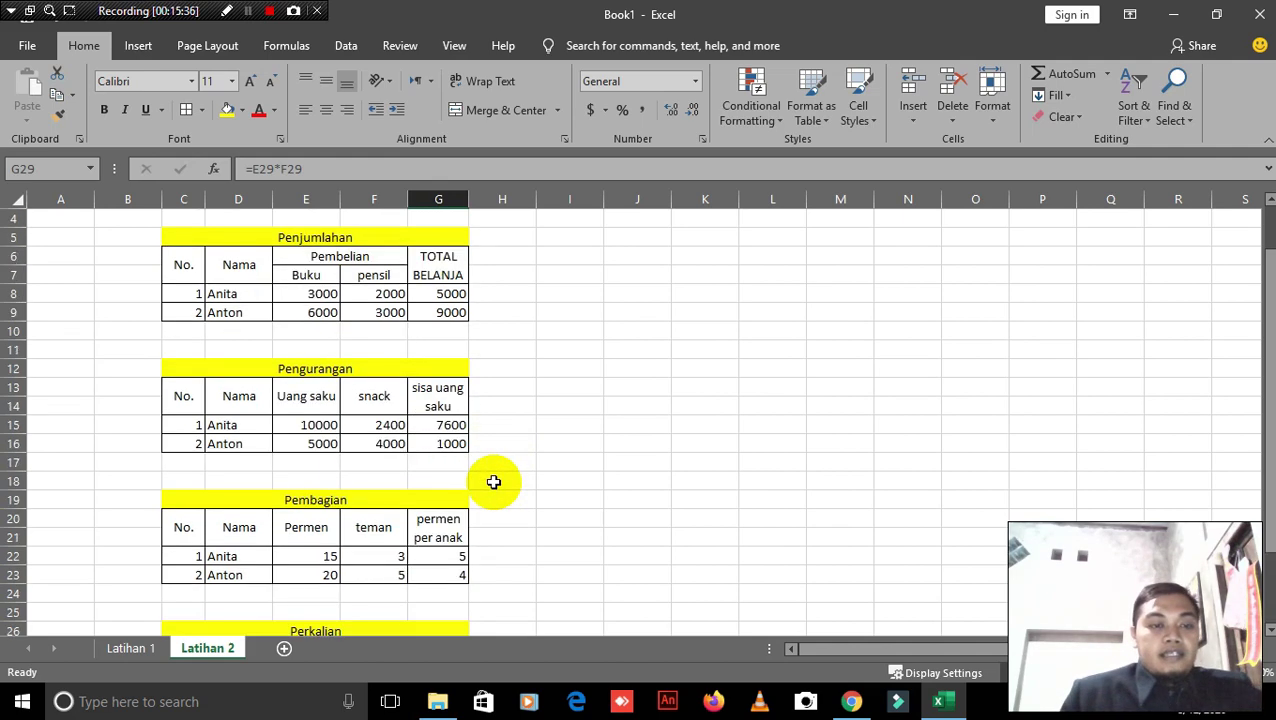
scroll(512, 476, "down", 1)
scroll(515, 477, "up", 2)
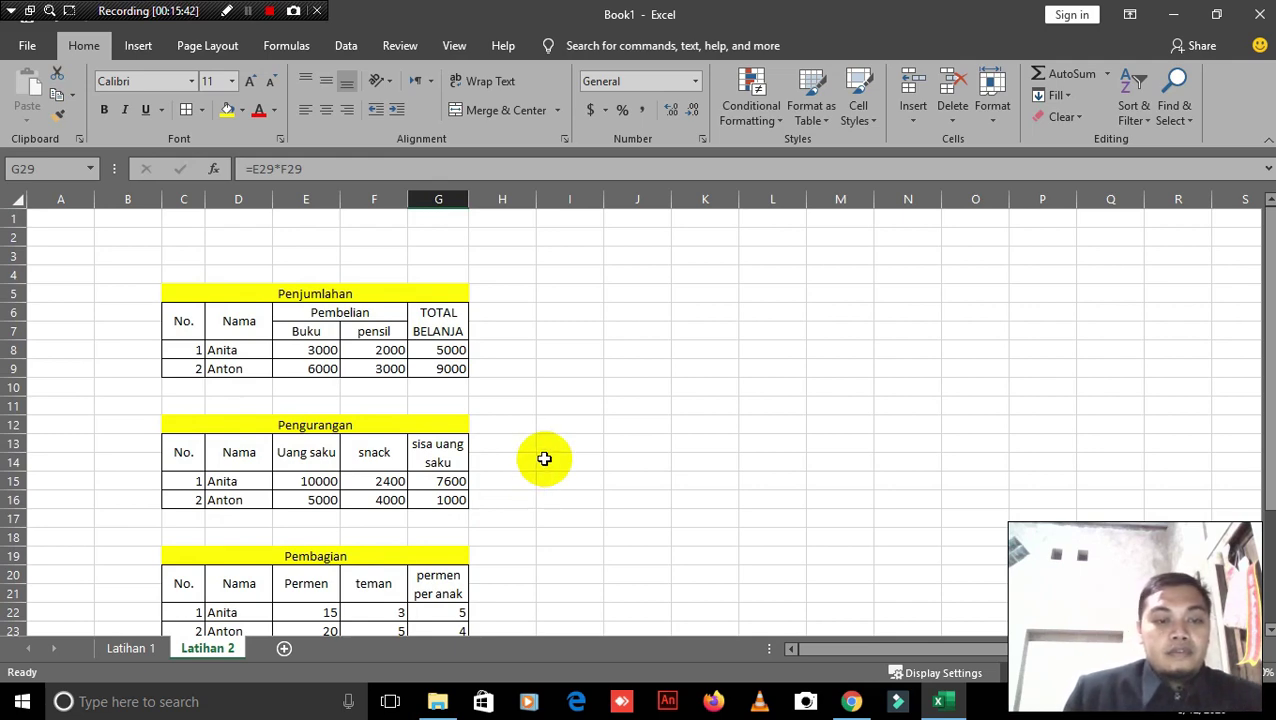
scroll(404, 473, "down", 3)
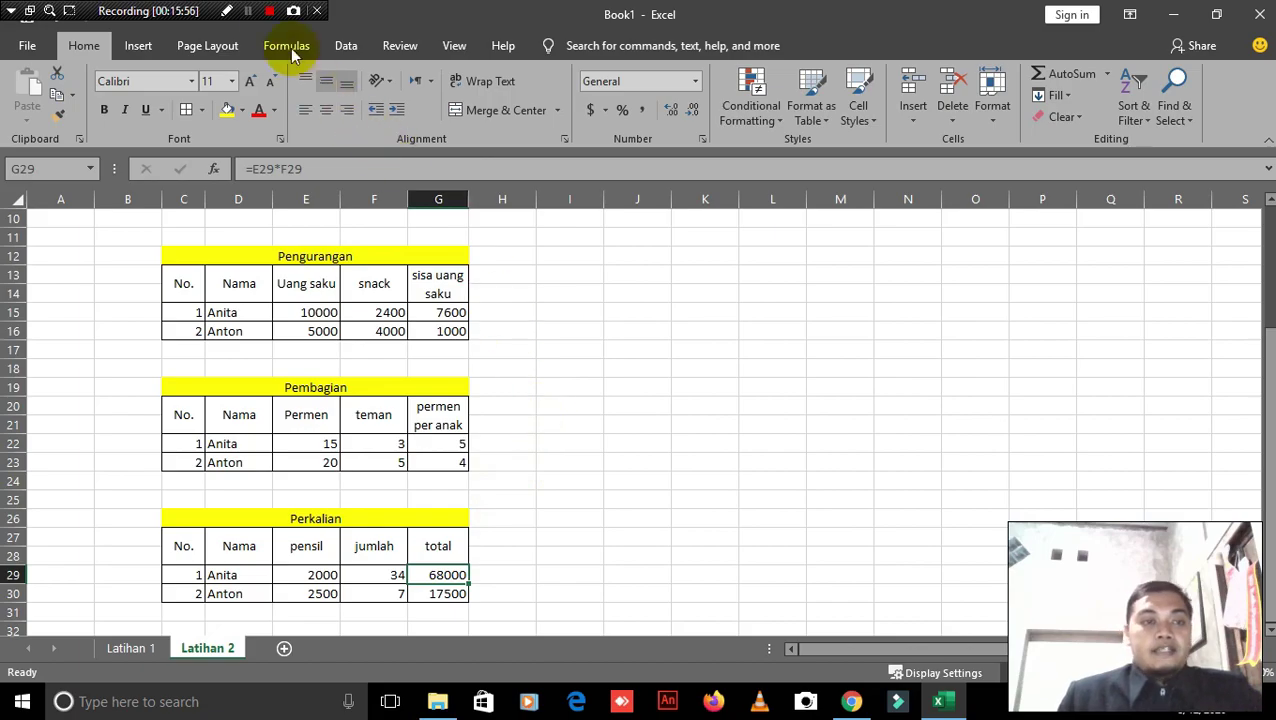
left_click(270, 12)
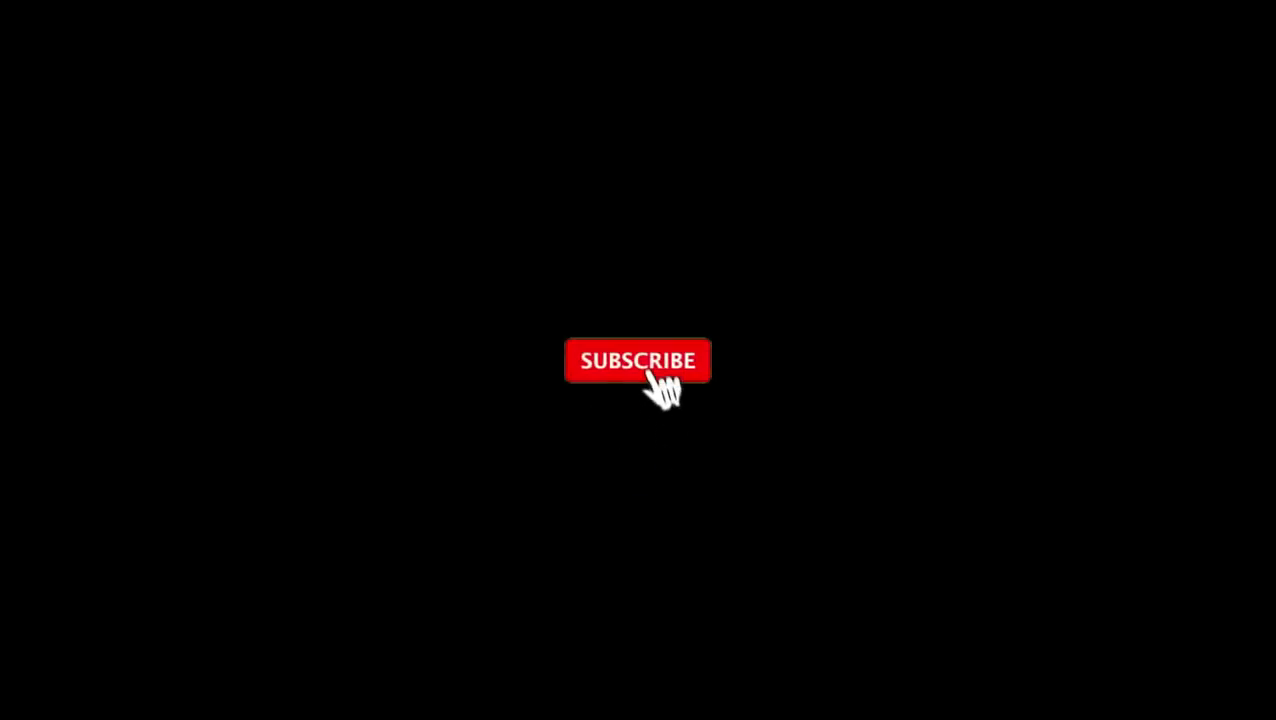